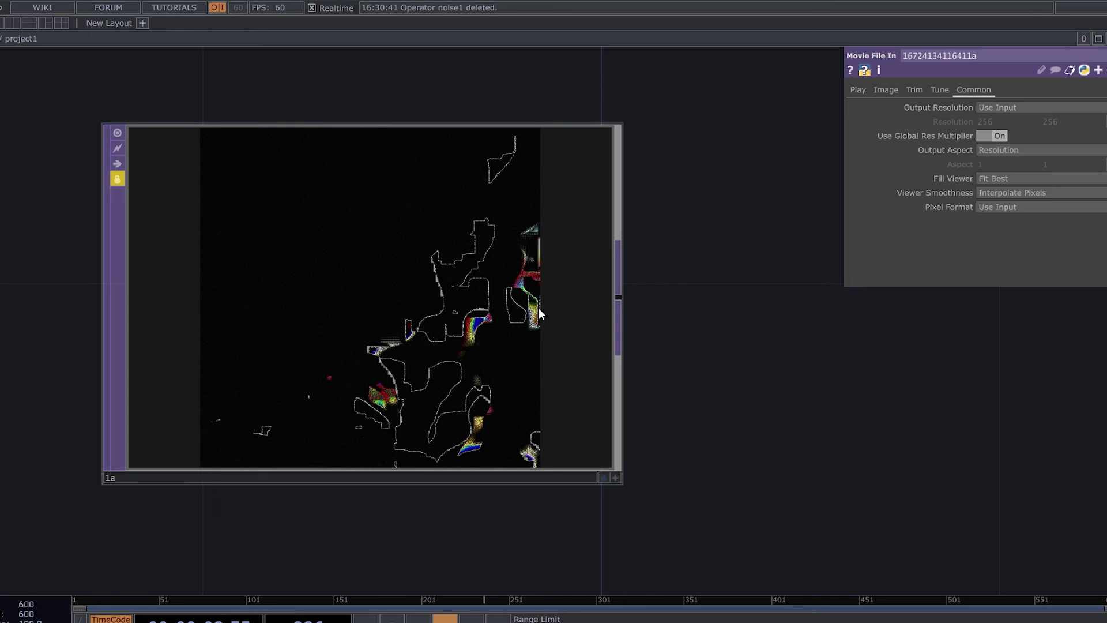
pyautogui.scroll(2, 481, 326)
pyautogui.scroll(-6, 481, 329)
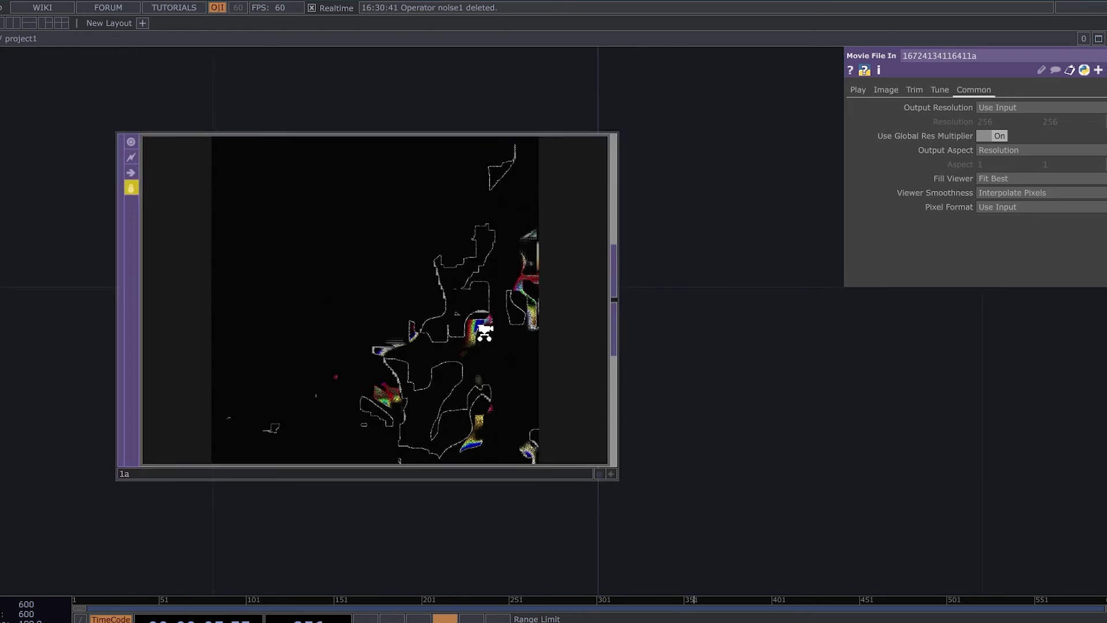
pyautogui.moveTo(593, 381); pyautogui.dragTo(568, 620)
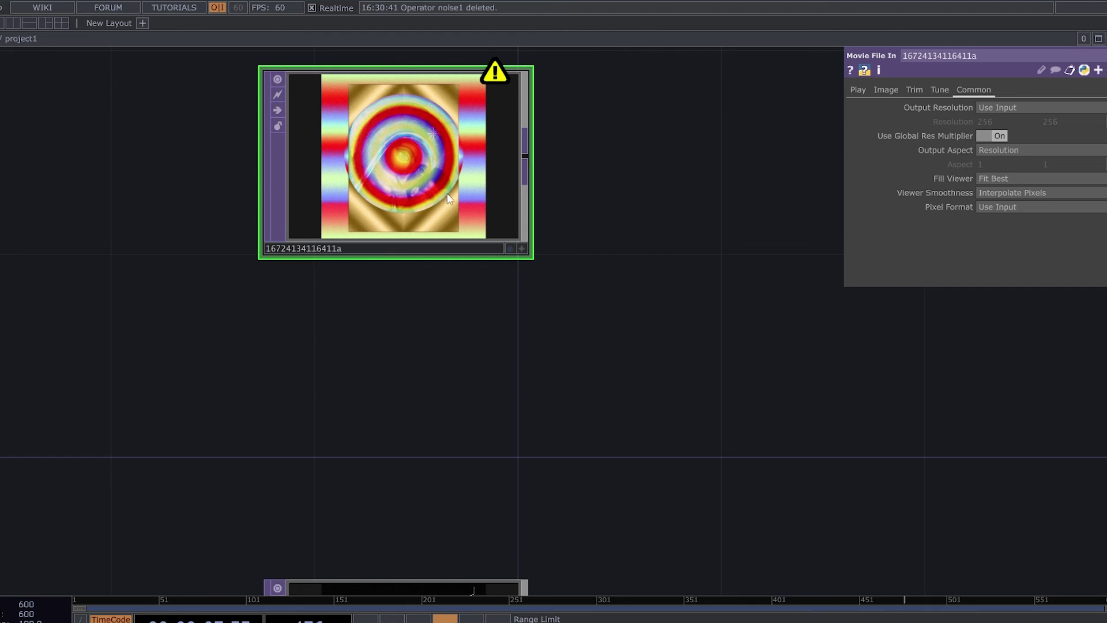
pyautogui.scroll(-3, 326, 434)
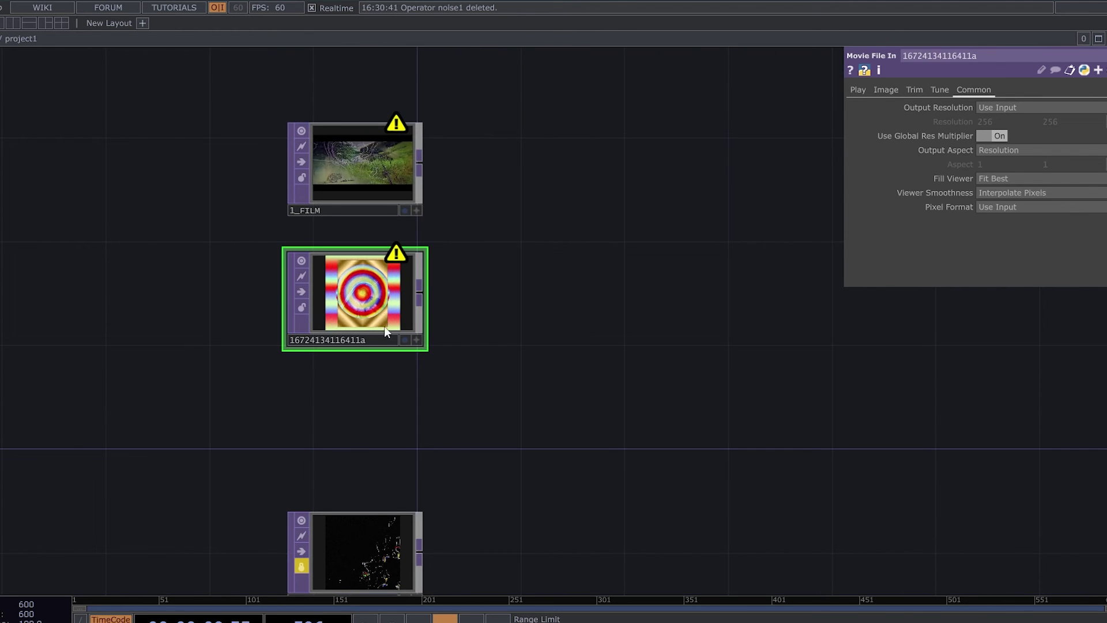
pyautogui.doubleClick(106, 320)
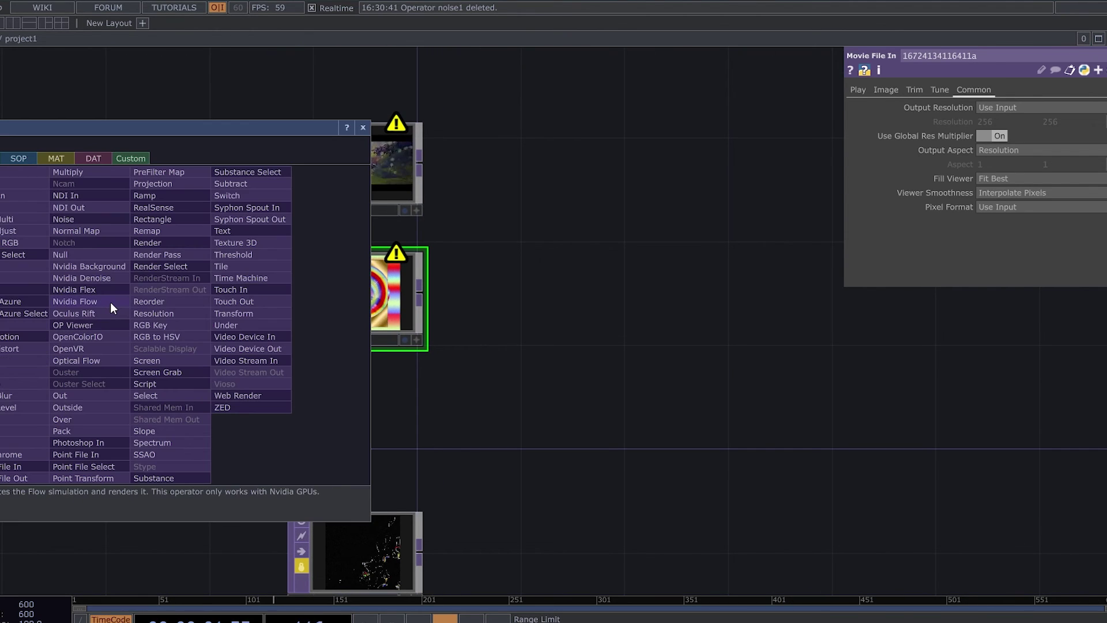
pyautogui.click(158, 196)
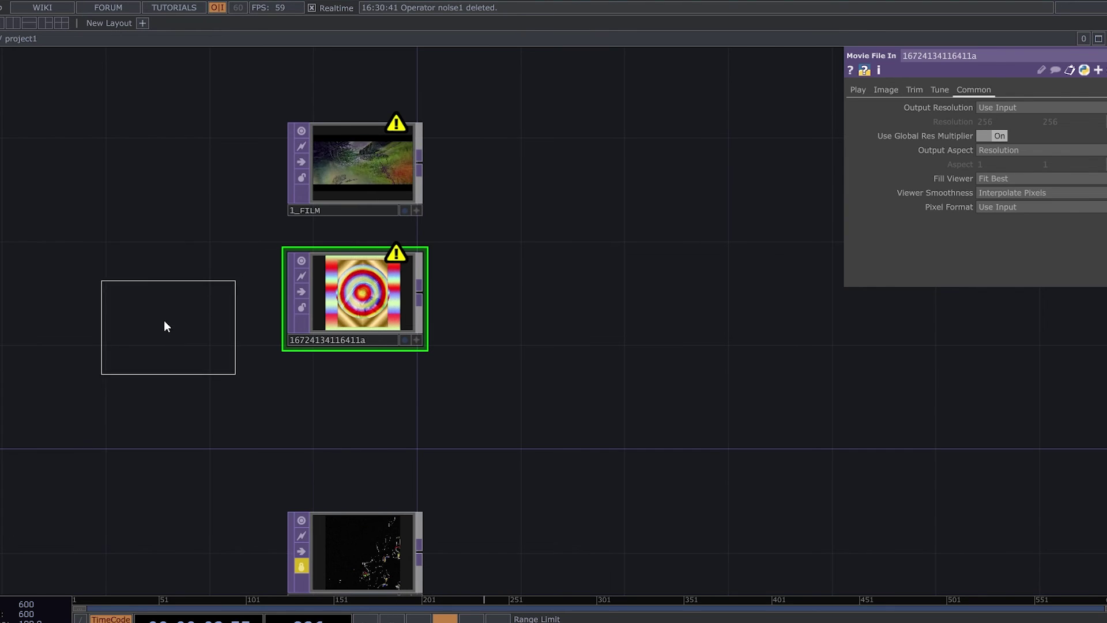
pyautogui.click(141, 318)
pyautogui.scroll(3, 138, 310)
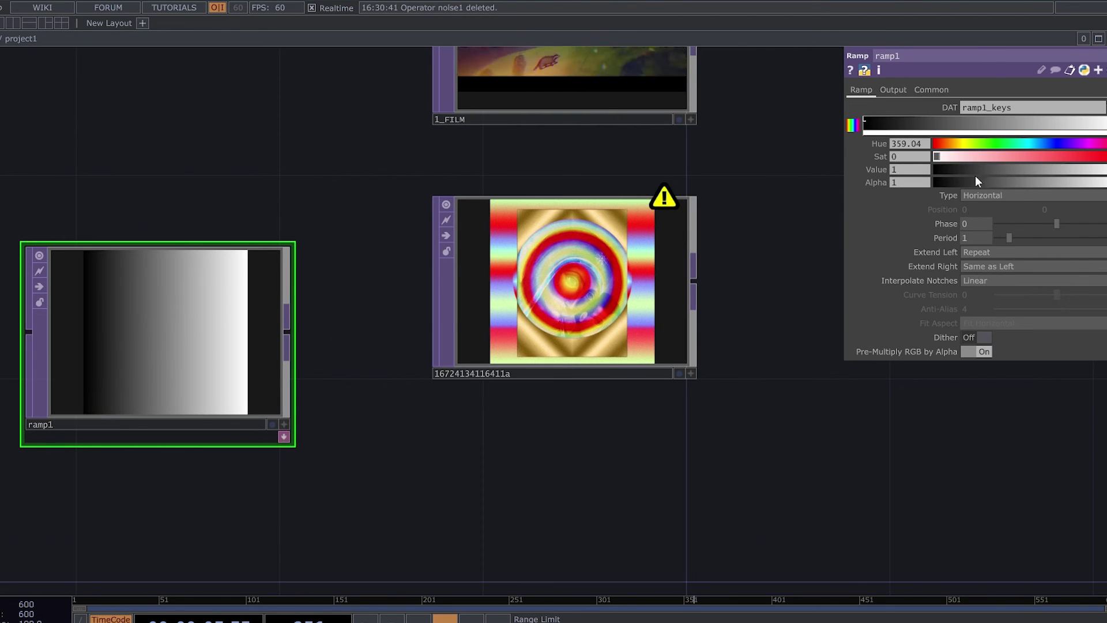
pyautogui.click(866, 121)
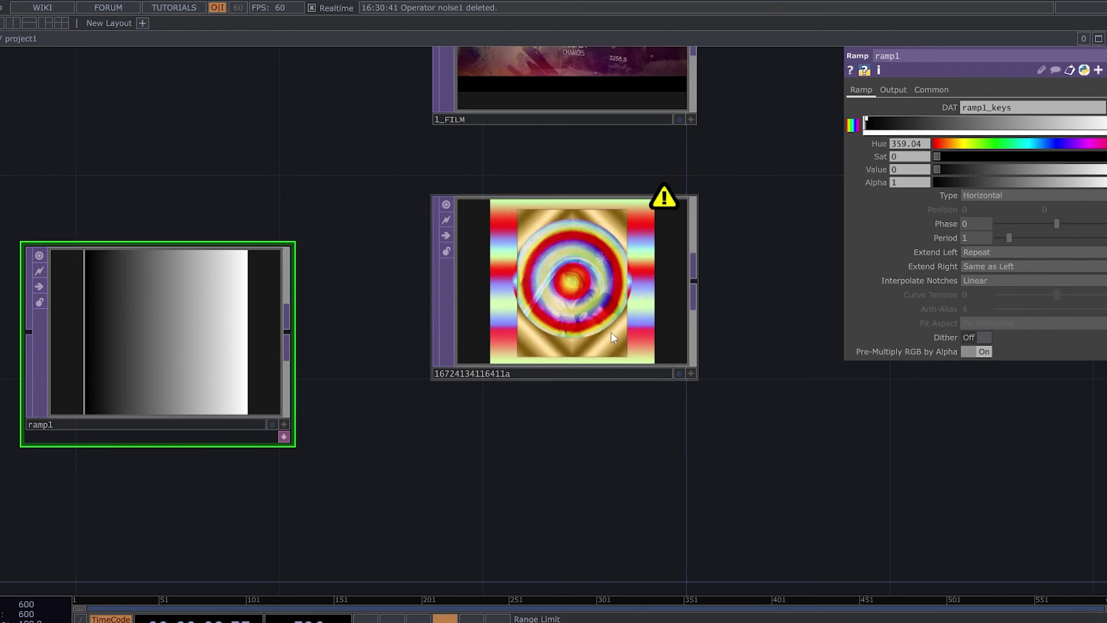
pyautogui.scroll(-5, 259, 377)
pyautogui.scroll(2, 249, 379)
pyautogui.press('Delete')
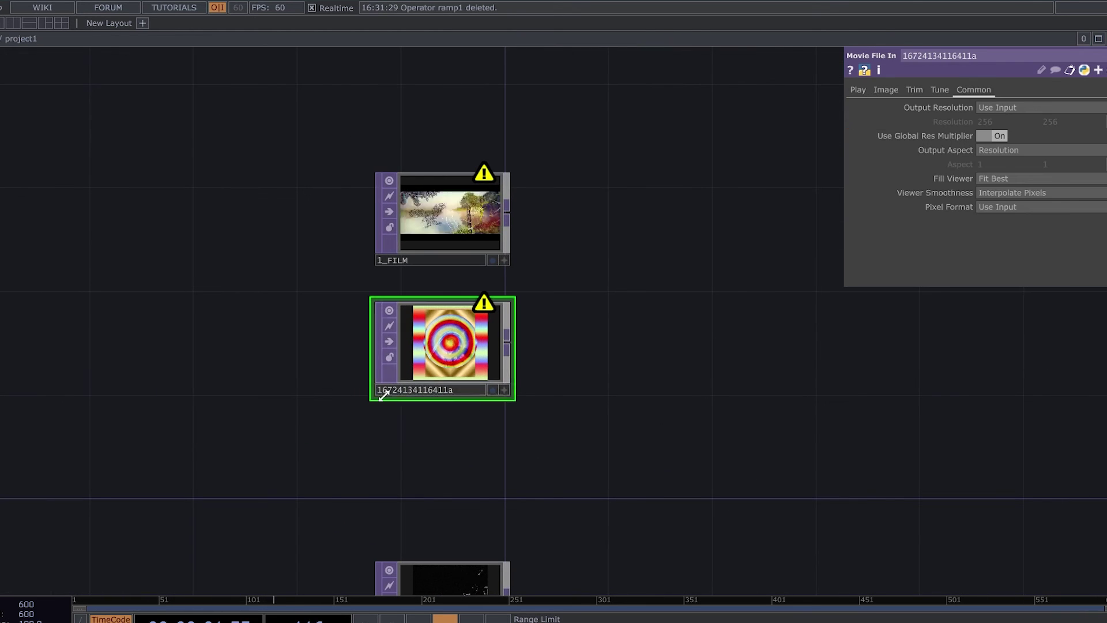
pyautogui.click(458, 219)
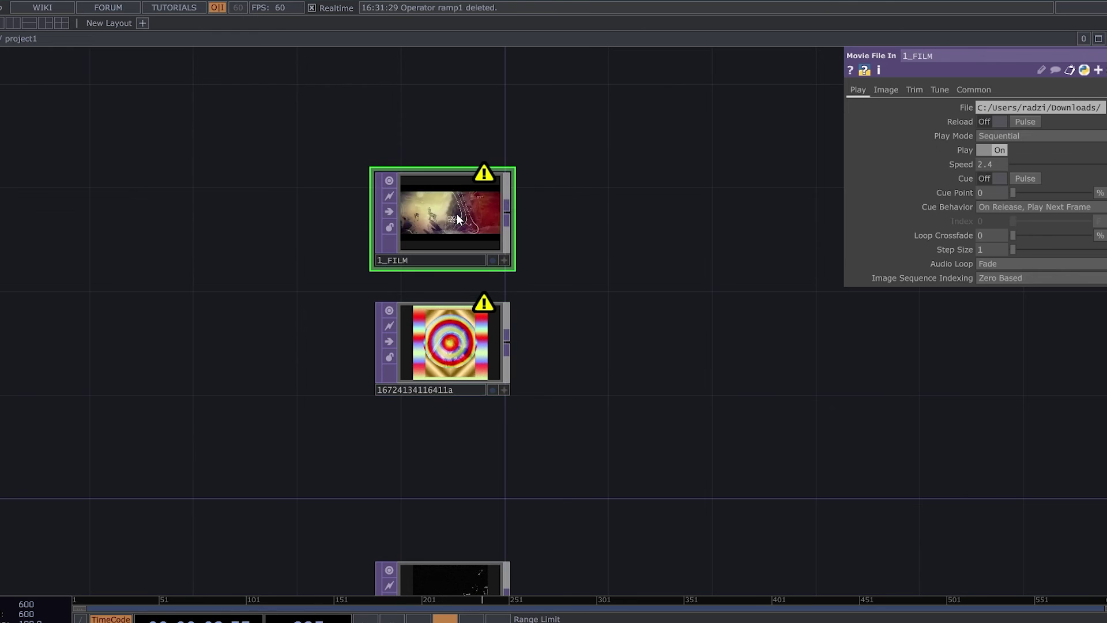
pyautogui.scroll(3, 534, 206)
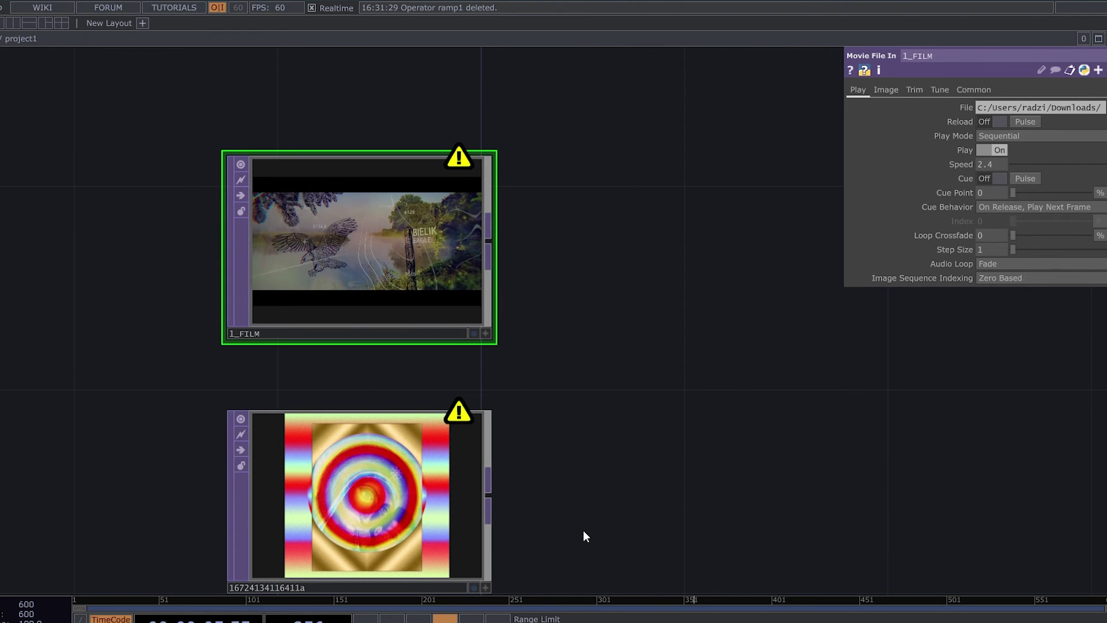
pyautogui.moveTo(569, 282); pyautogui.dragTo(569, 6)
pyautogui.scroll(-3, 566, 276)
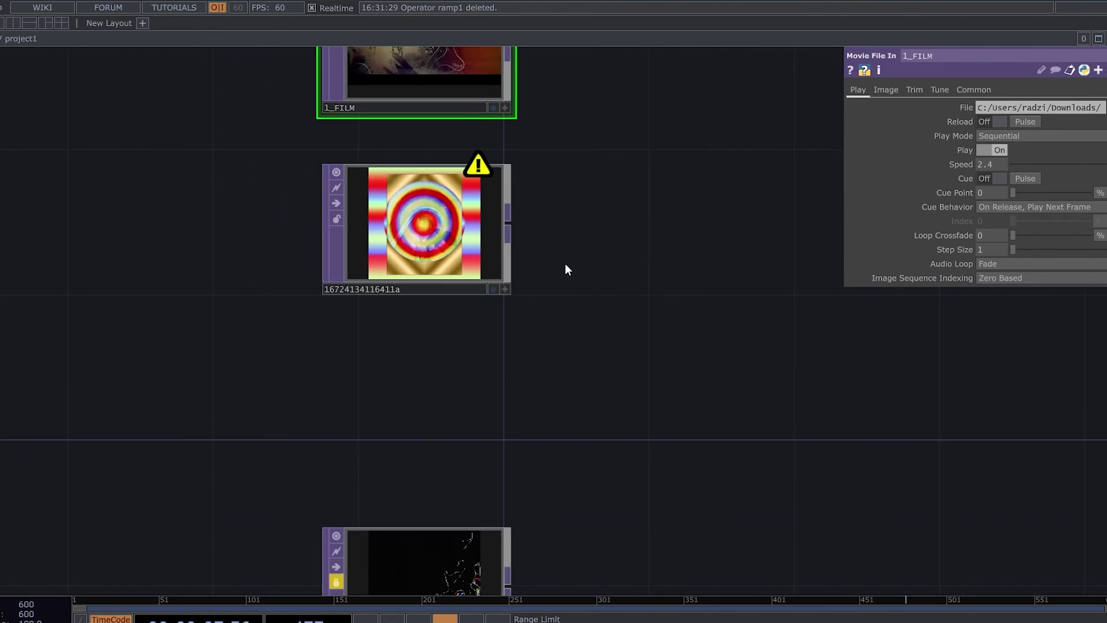
pyautogui.moveTo(551, 321); pyautogui.dragTo(540, 423)
pyautogui.scroll(-3, 541, 423)
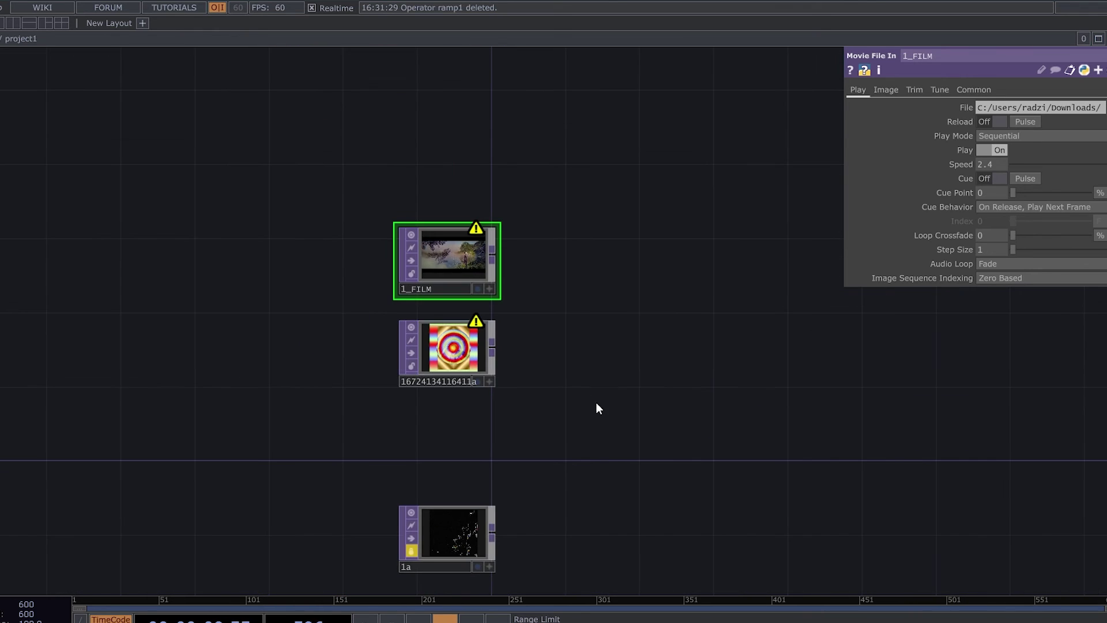
pyautogui.moveTo(597, 402); pyautogui.dragTo(435, 381)
pyautogui.scroll(-3, 539, 406)
pyautogui.scroll(2, 372, 498)
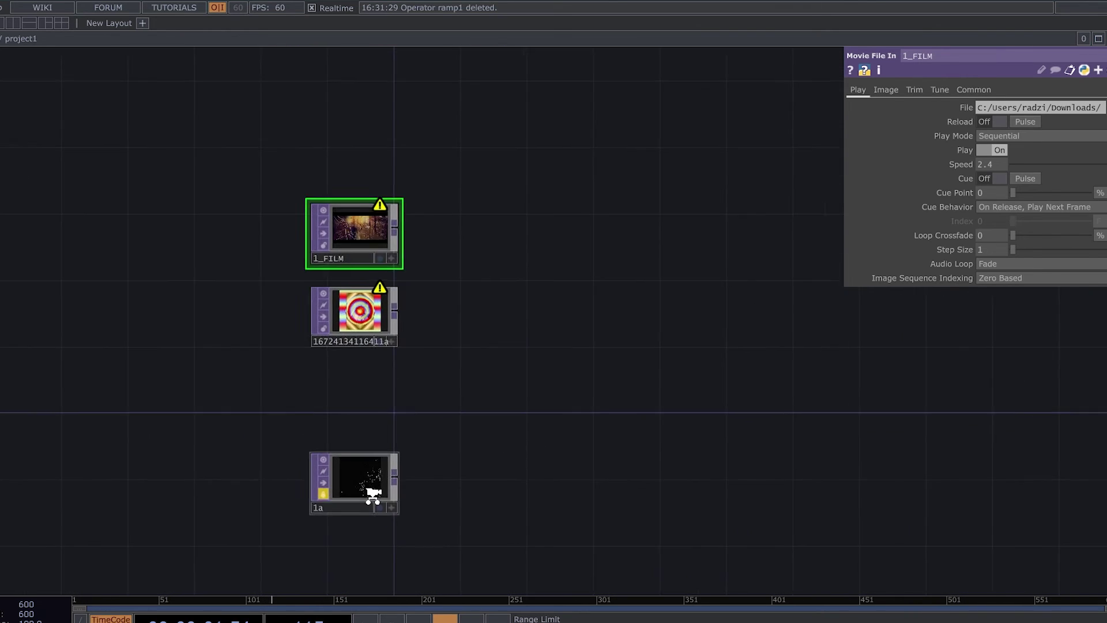
pyautogui.scroll(5, 346, 522)
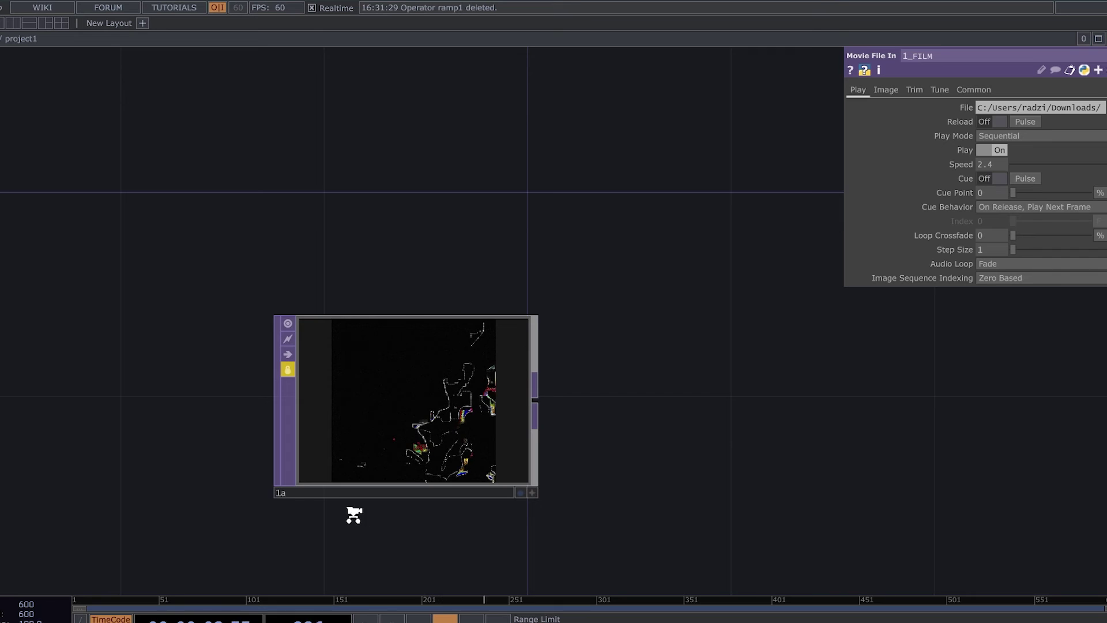
pyautogui.scroll(5, 389, 483)
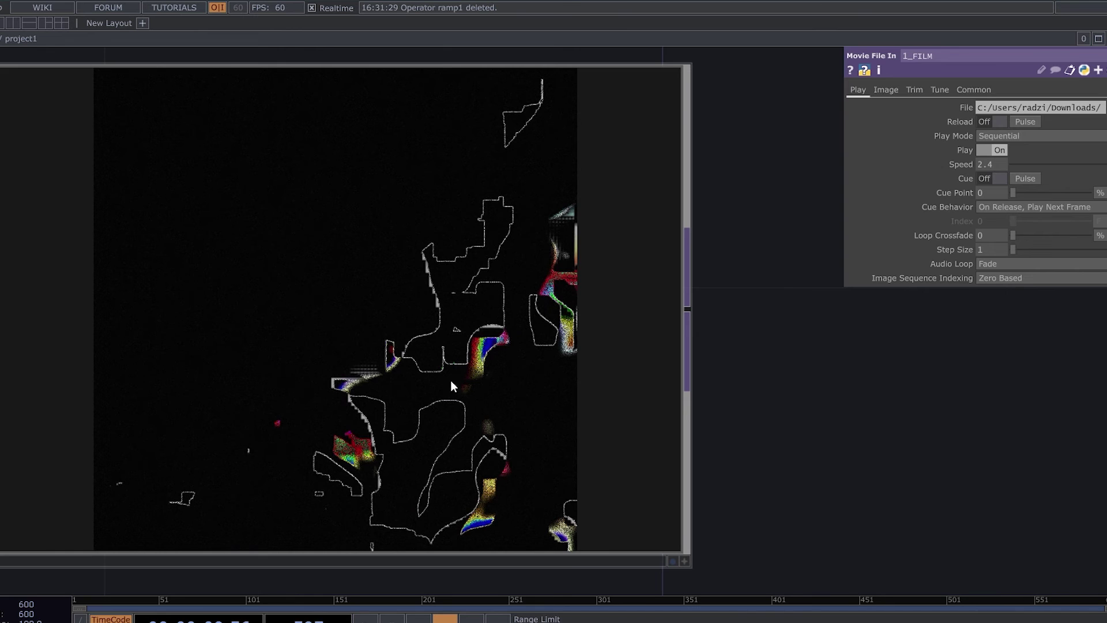
pyautogui.scroll(-10, 729, 271)
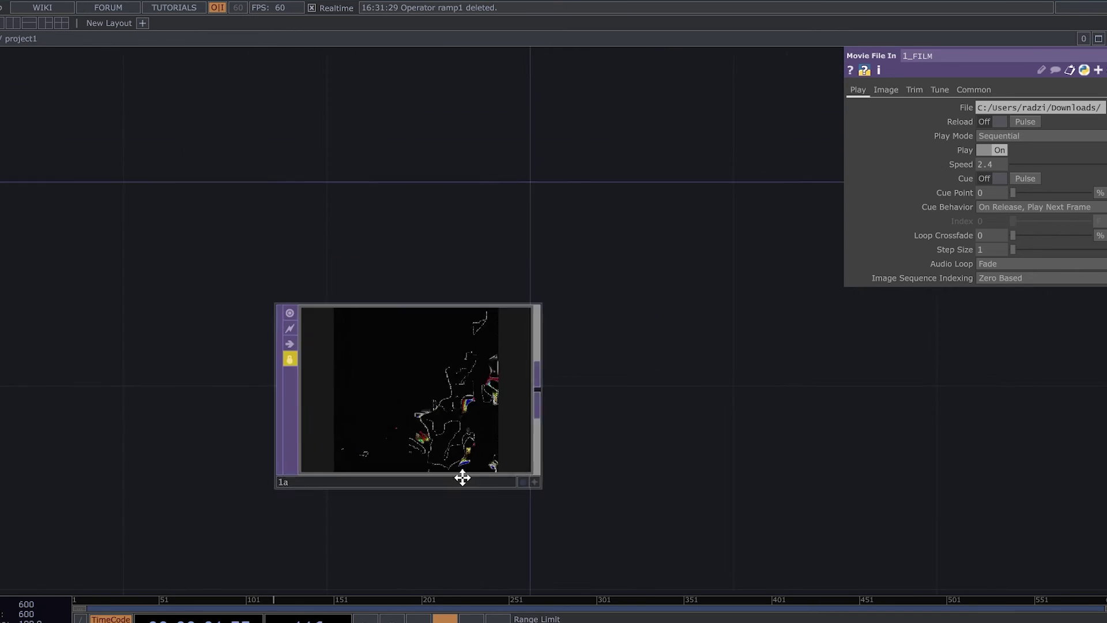
pyautogui.scroll(3, 426, 243)
pyautogui.moveTo(424, 268); pyautogui.dragTo(387, 158)
pyautogui.moveTo(514, 194); pyautogui.dragTo(583, 397)
pyautogui.moveTo(478, 354); pyautogui.dragTo(181, 206)
pyautogui.moveTo(496, 399); pyautogui.dragTo(236, 248)
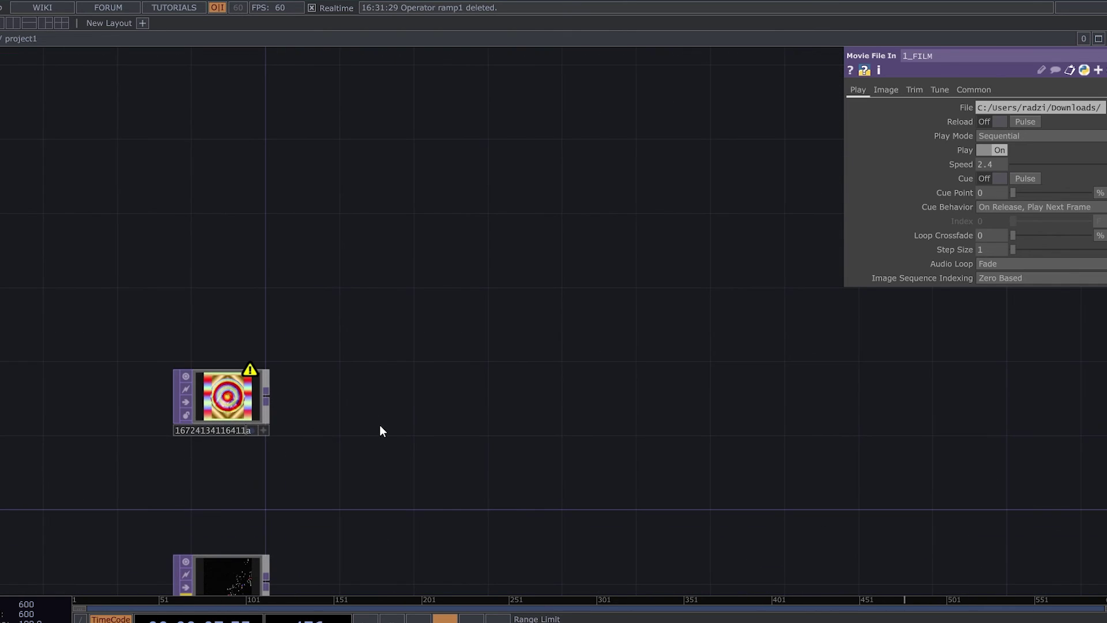
pyautogui.moveTo(225, 398); pyautogui.dragTo(355, 268)
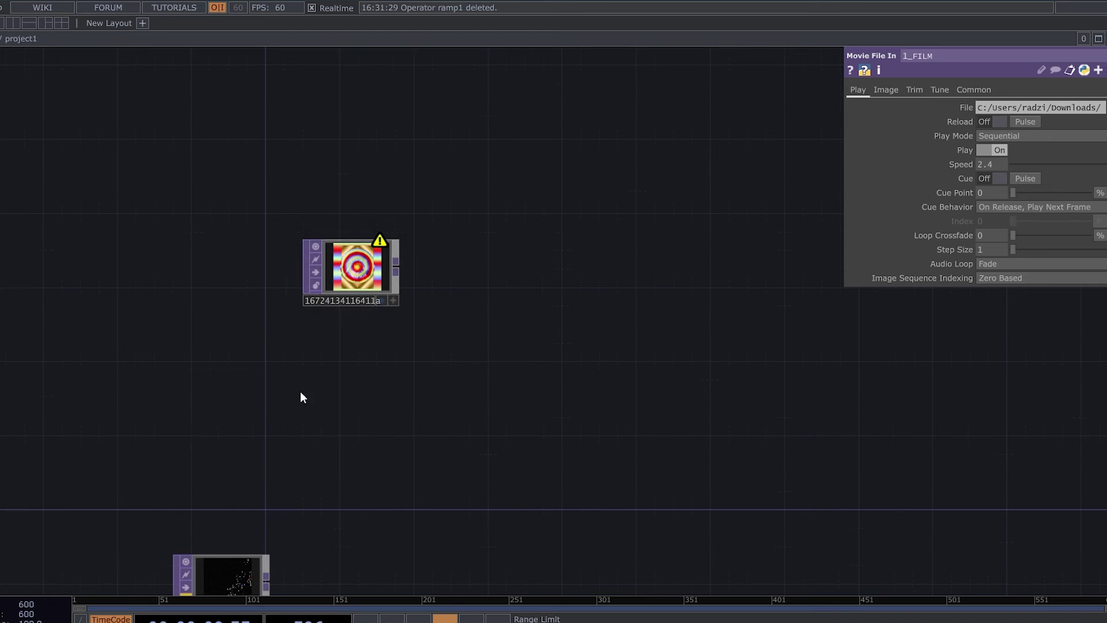
pyautogui.press('Tab')
pyautogui.write('noi')
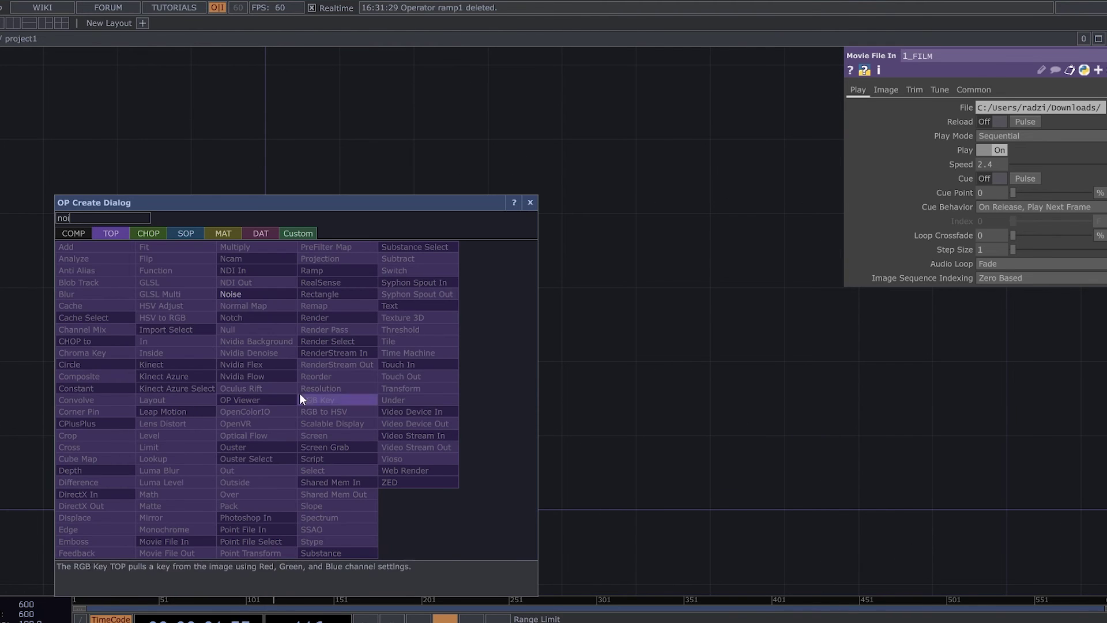
pyautogui.click(258, 299)
pyautogui.click(362, 379)
pyautogui.scroll(3, 369, 382)
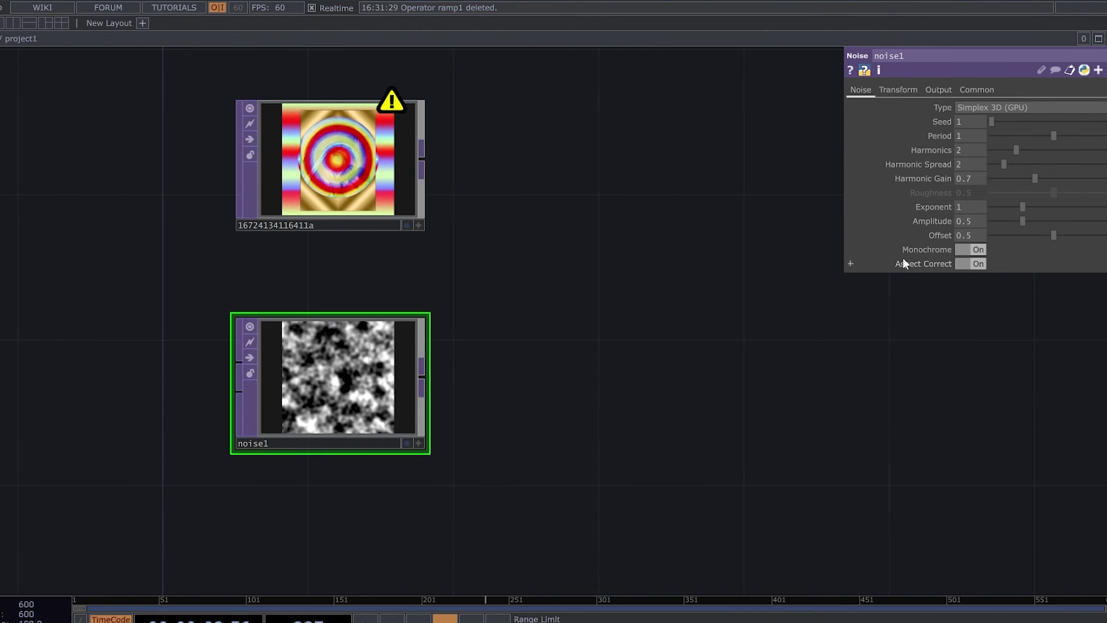
# Step: Set the Noise TOP's resolution to 1280 by 1280
pyautogui.click(988, 90)
pyautogui.moveTo(996, 125); pyautogui.dragTo(622, 125)
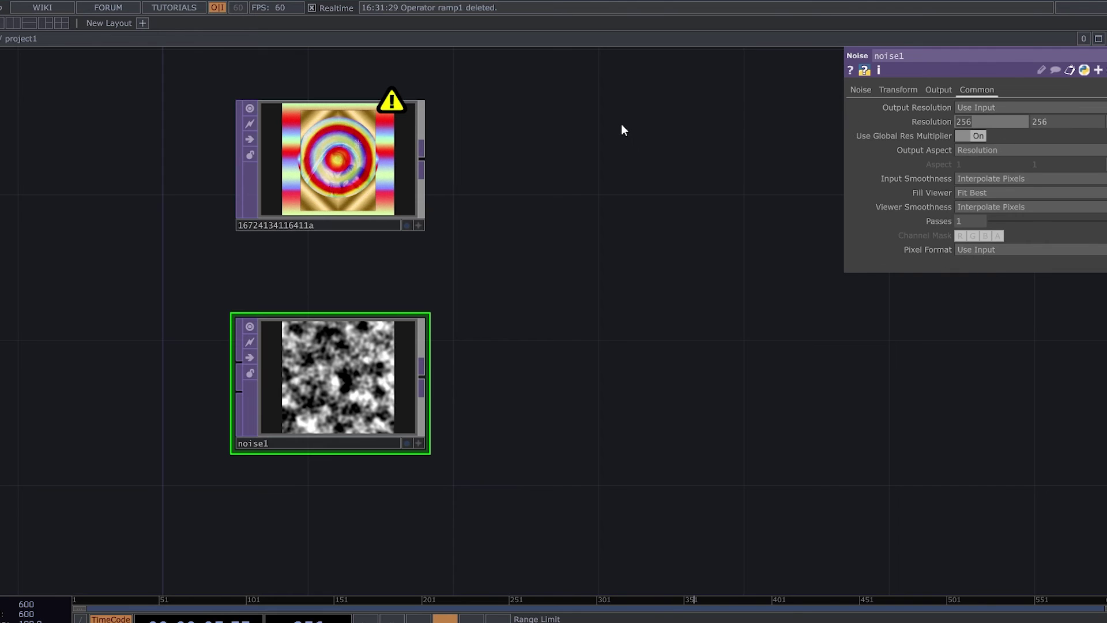
pyautogui.write('1280')
pyautogui.press('Tab')
pyautogui.write('1280')
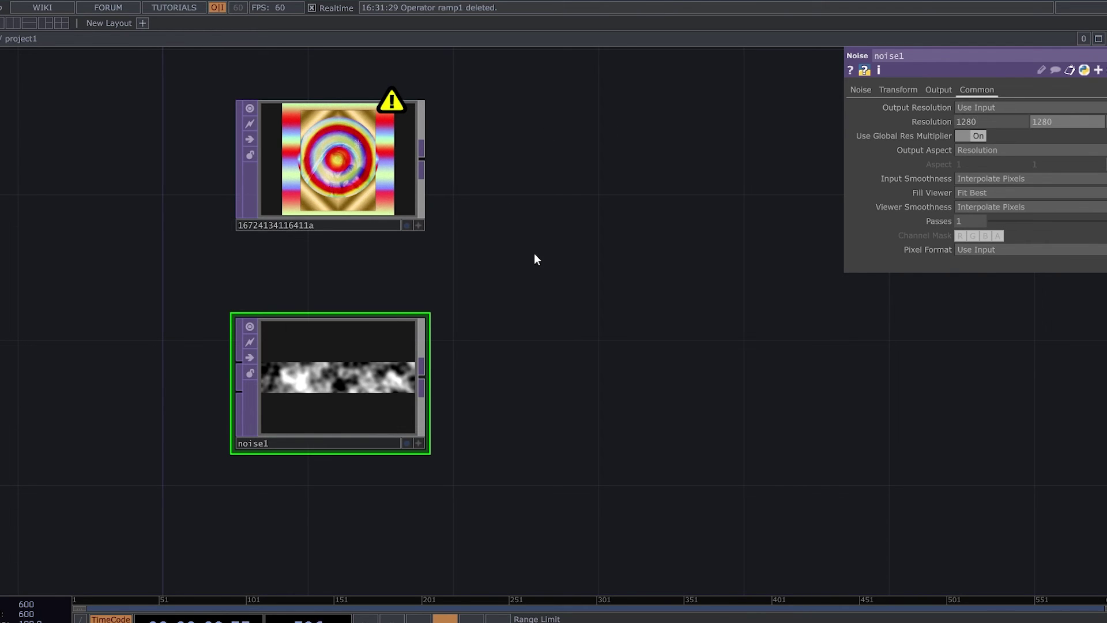
pyautogui.press('Return')
# Step: Set the Noise TOP's pixel format to 32-bit float (RGBA)
pyautogui.scroll(2, 333, 290)
pyautogui.click(977, 248)
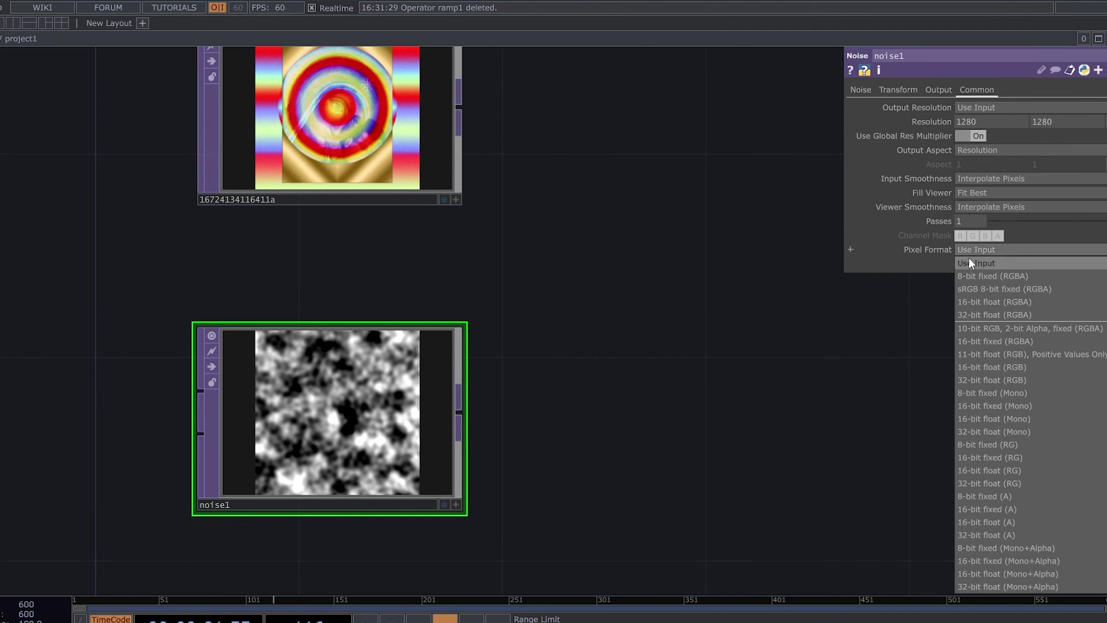
pyautogui.click(991, 315)
pyautogui.scroll(3, 466, 378)
pyautogui.scroll(-3, 720, 343)
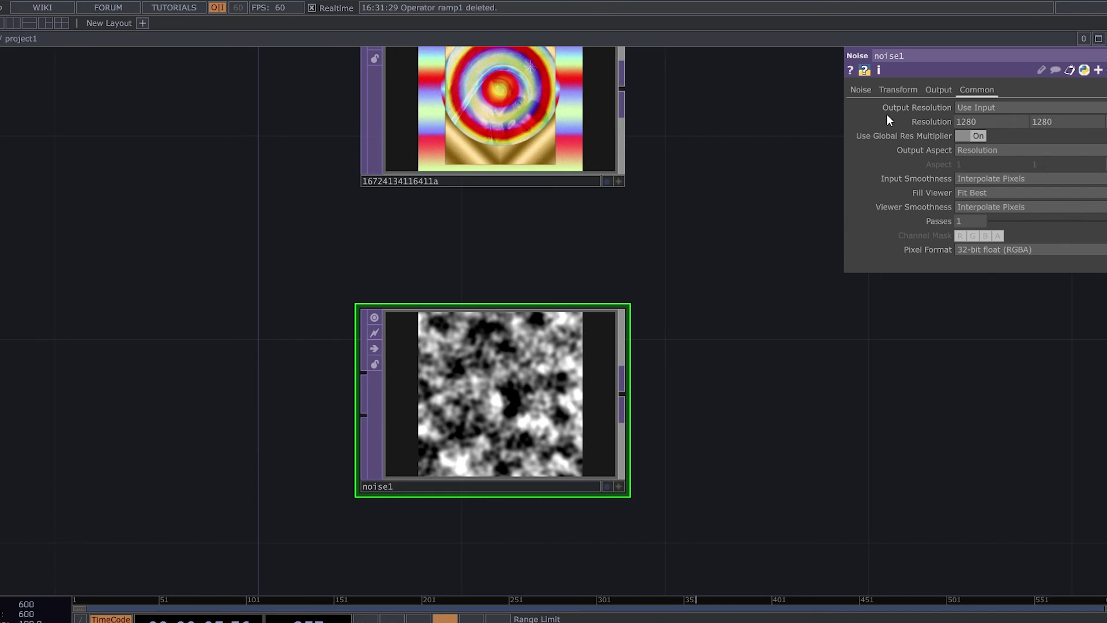
# Step: Enlarge the noise pattern by setting the Noise TOP's period to 2.9
pyautogui.click(861, 90)
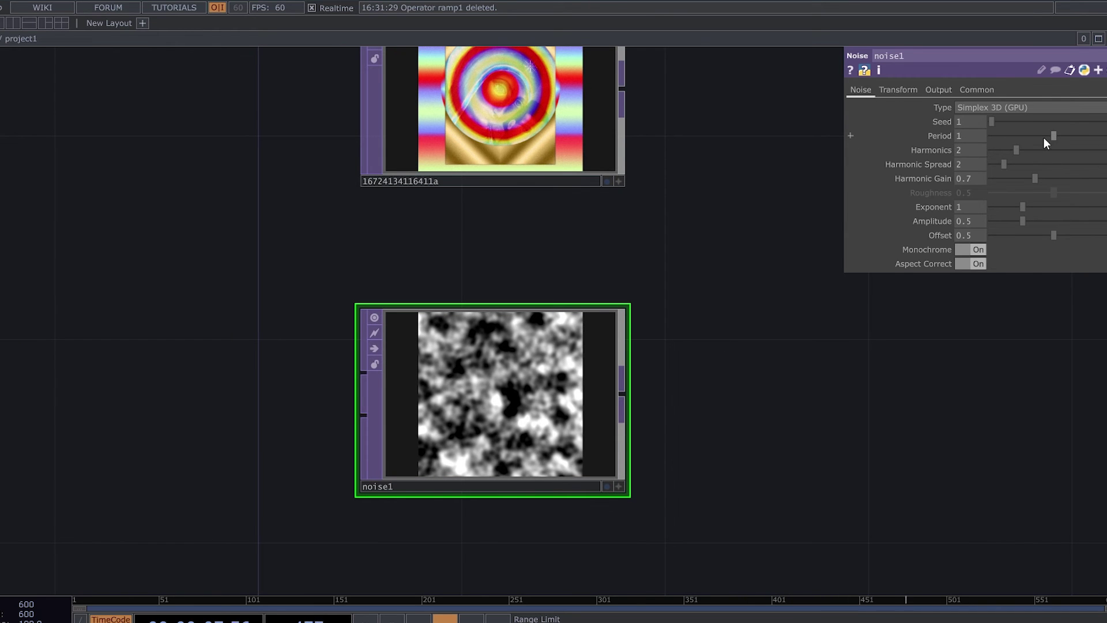
pyautogui.scroll(3, 972, 132)
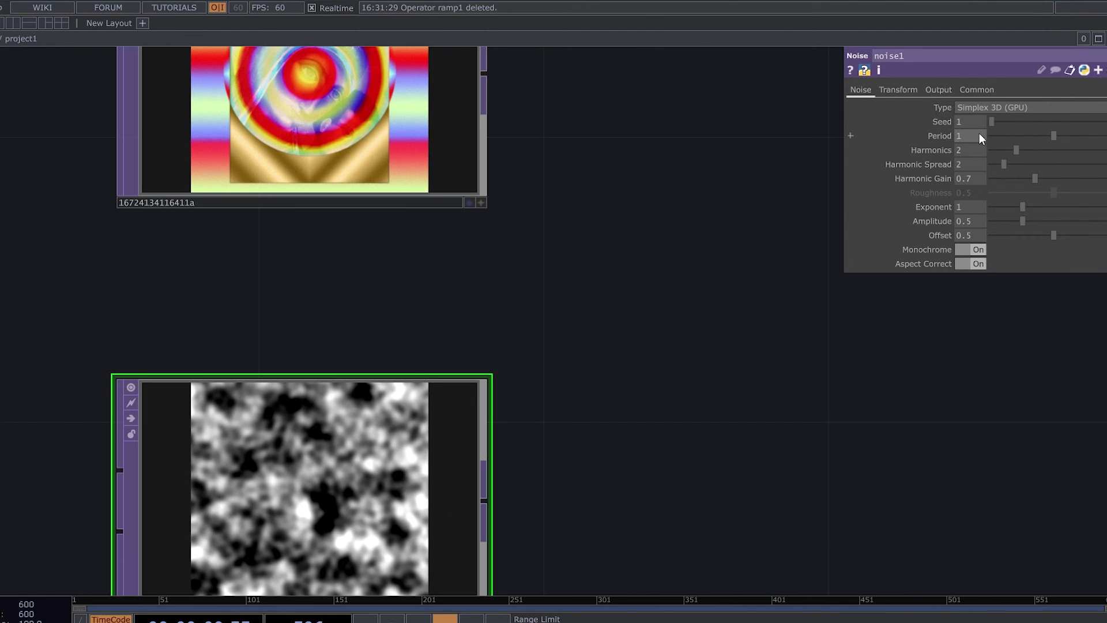
pyautogui.moveTo(979, 136); pyautogui.dragTo(976, 117)
pyautogui.moveTo(702, 376); pyautogui.dragTo(564, 330)
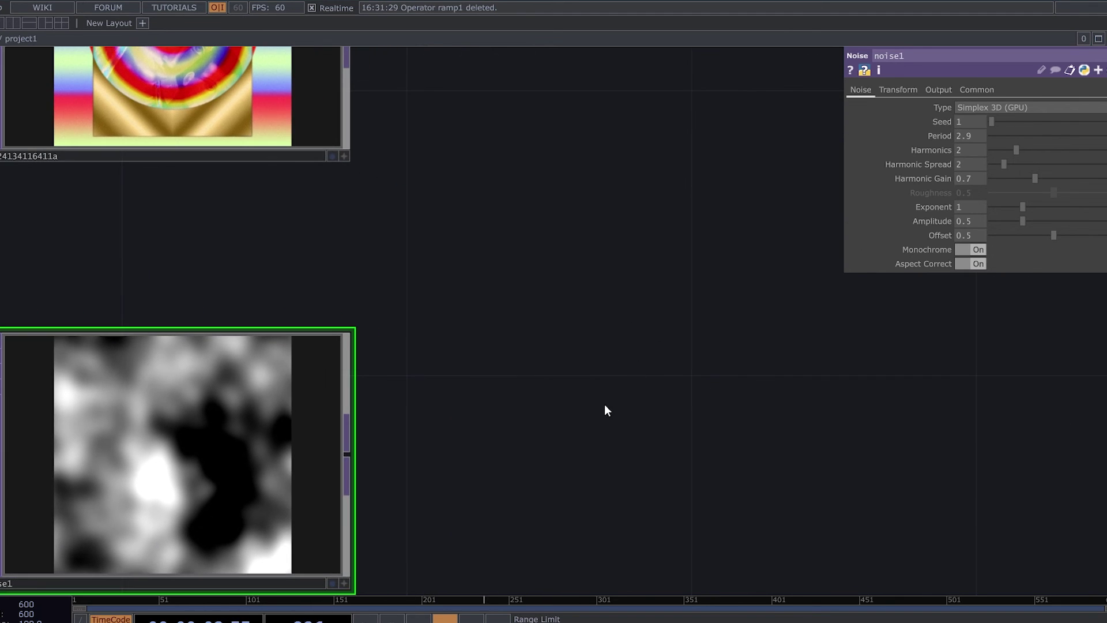
pyautogui.moveTo(577, 374); pyautogui.dragTo(636, 268)
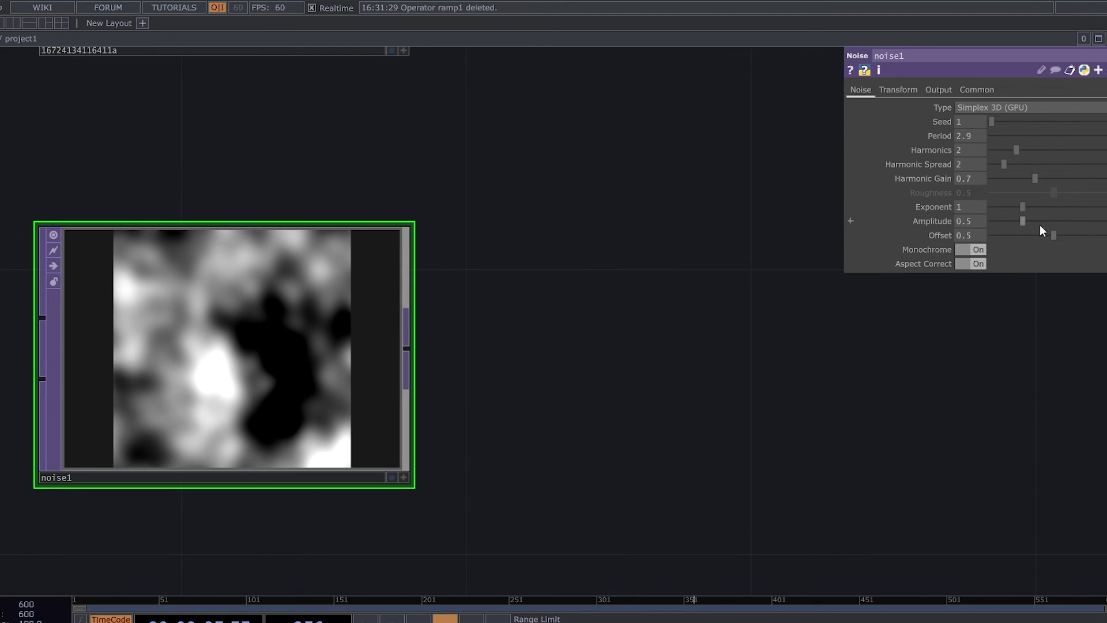
# Step: Set the Noise TOP's amplitude to 0.71 and its offset to 0
pyautogui.moveTo(1025, 221); pyautogui.dragTo(1032, 222)
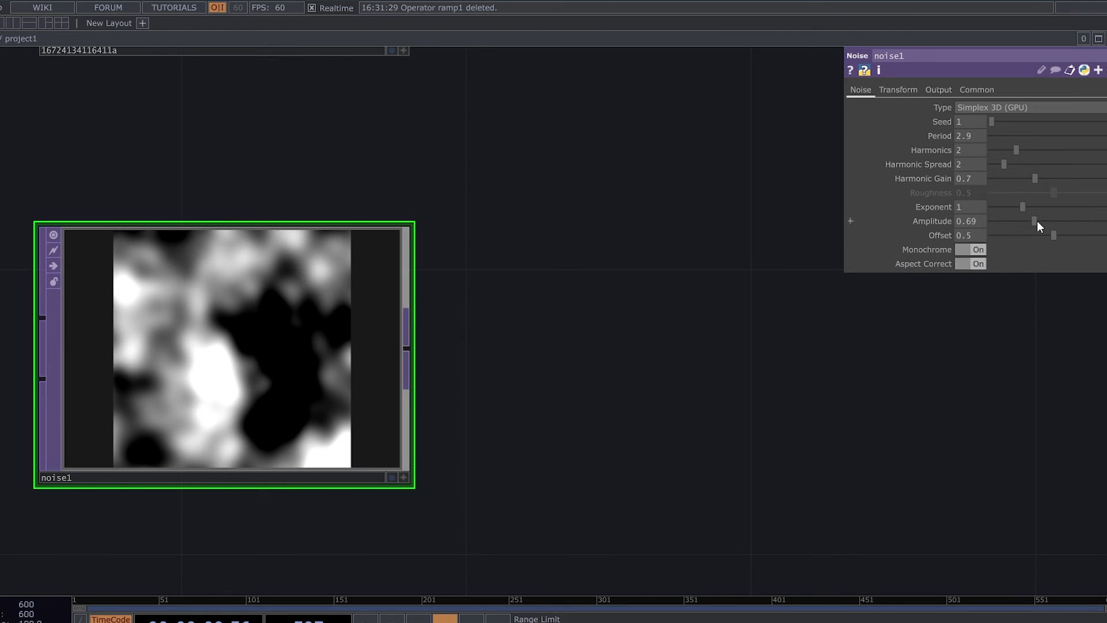
pyautogui.moveTo(1037, 221); pyautogui.dragTo(569, 396)
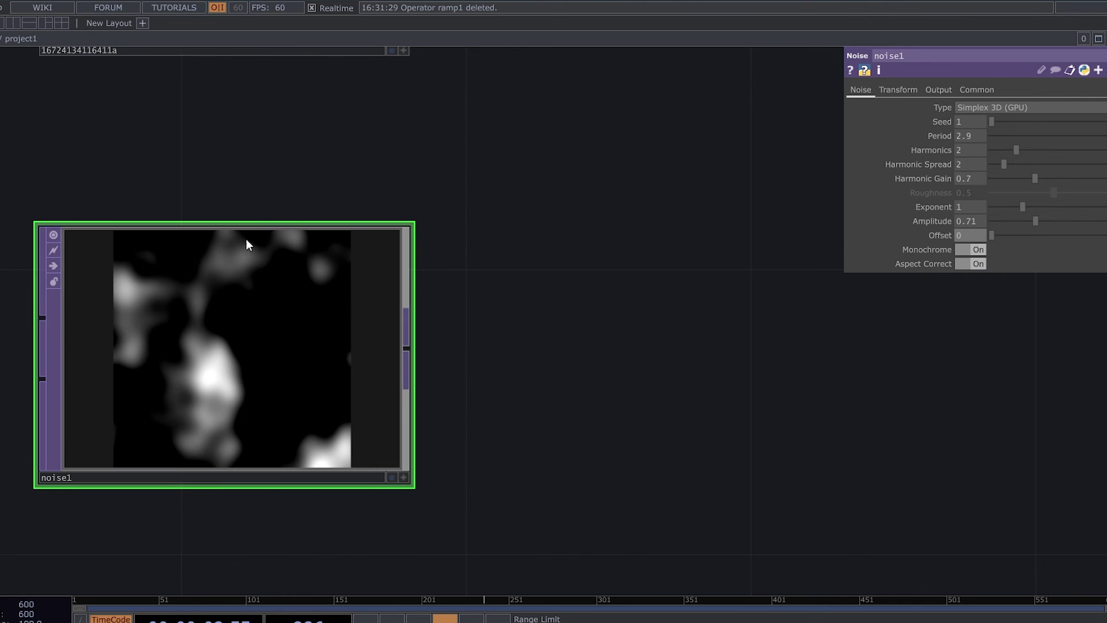
pyautogui.scroll(-4, 491, 440)
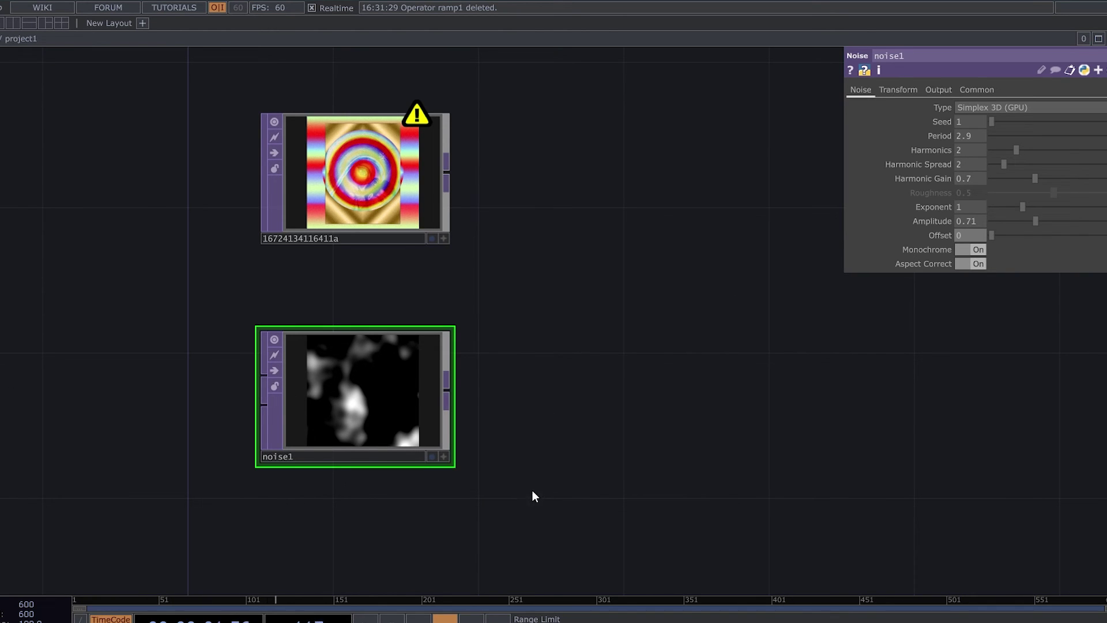
# Step: Add a Blur TOP to the right of the Noise TOP, fed by the noise output
pyautogui.moveTo(533, 436); pyautogui.dragTo(455, 427)
pyautogui.rightClick(368, 380)
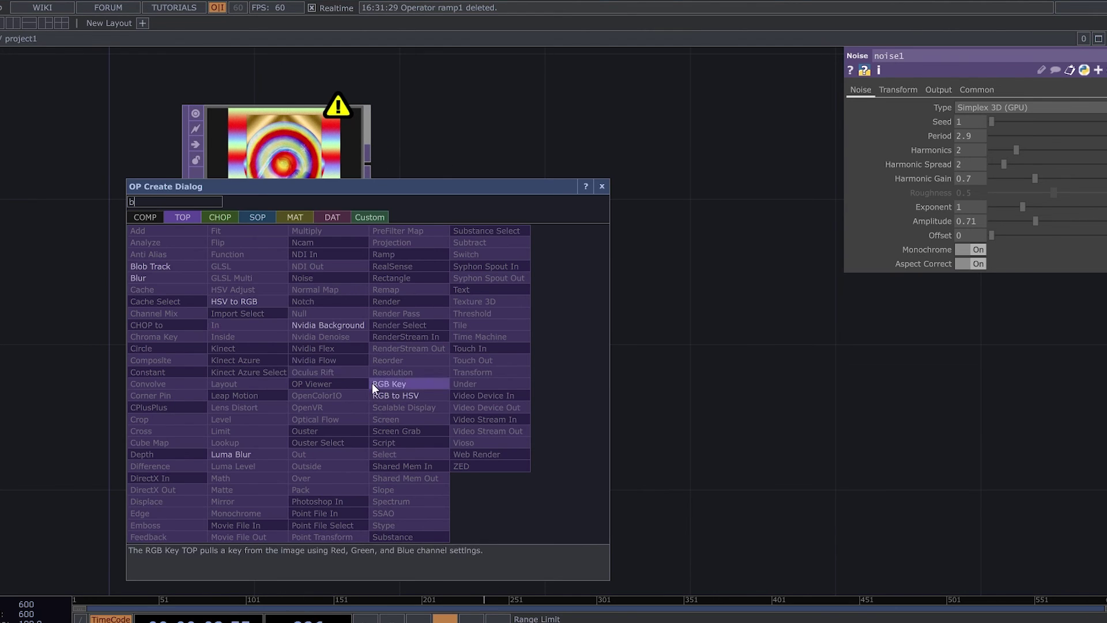
pyautogui.click(161, 275)
pyautogui.click(594, 386)
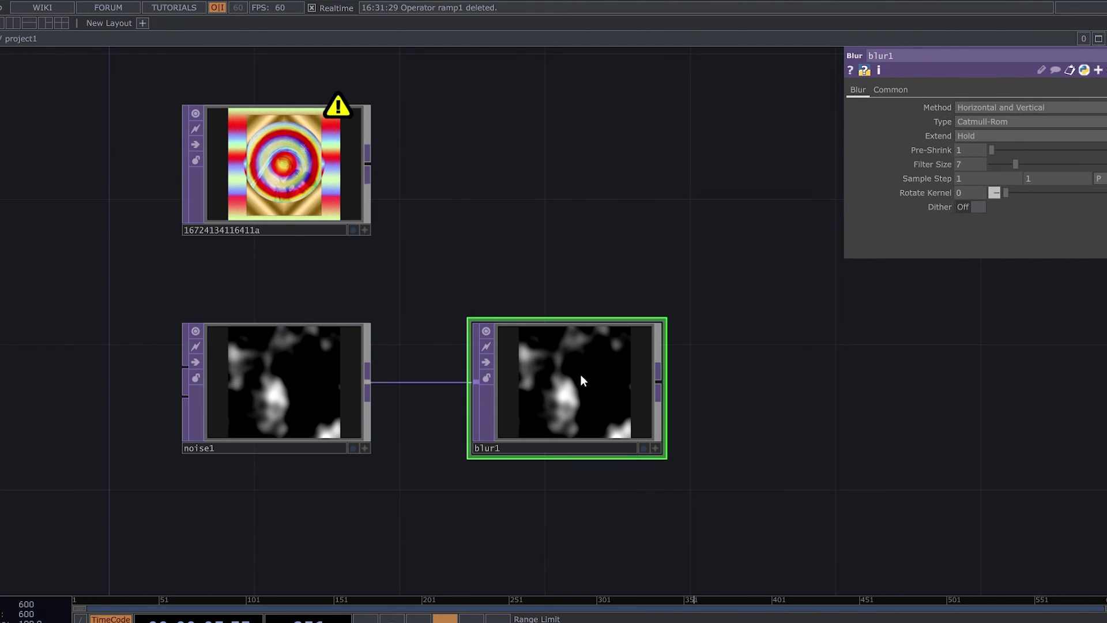
# Step: Add a Composite TOP above and to the right of the Blur TOP, and move the Noise TOP up level with it
pyautogui.hscroll(3, 564, 474)
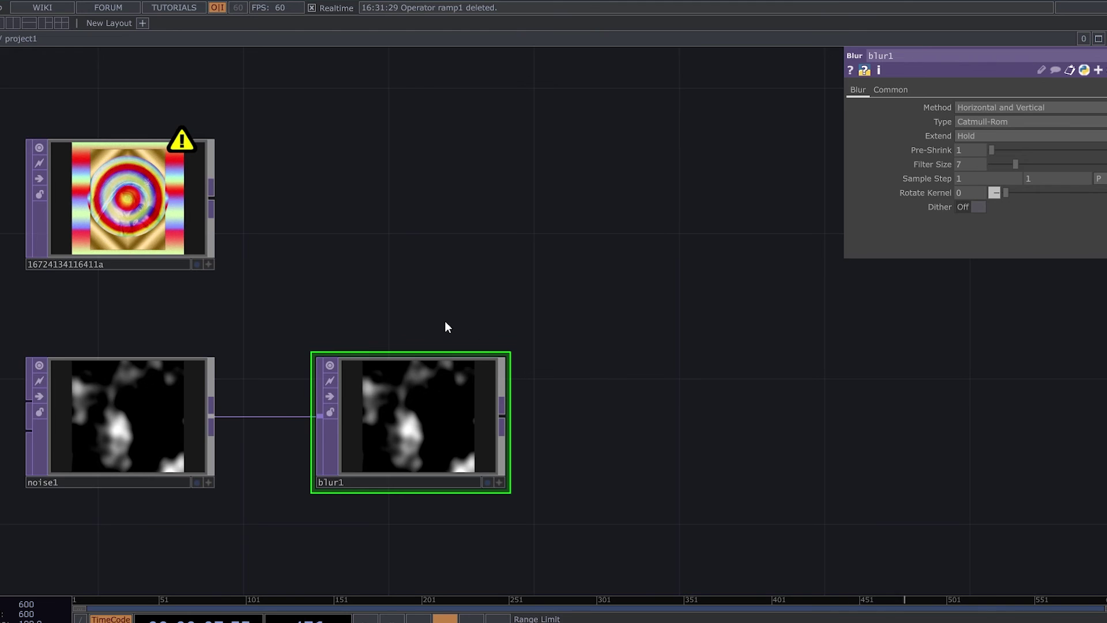
pyautogui.scroll(-3, 448, 327)
pyautogui.press('Tab')
pyautogui.write('c')
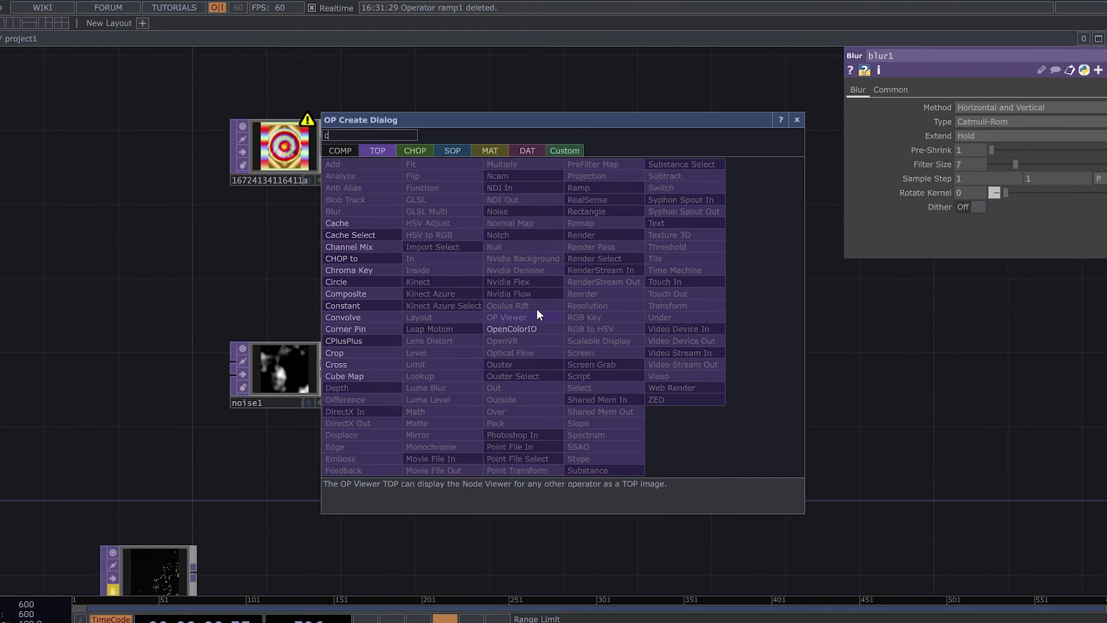
pyautogui.click(379, 291)
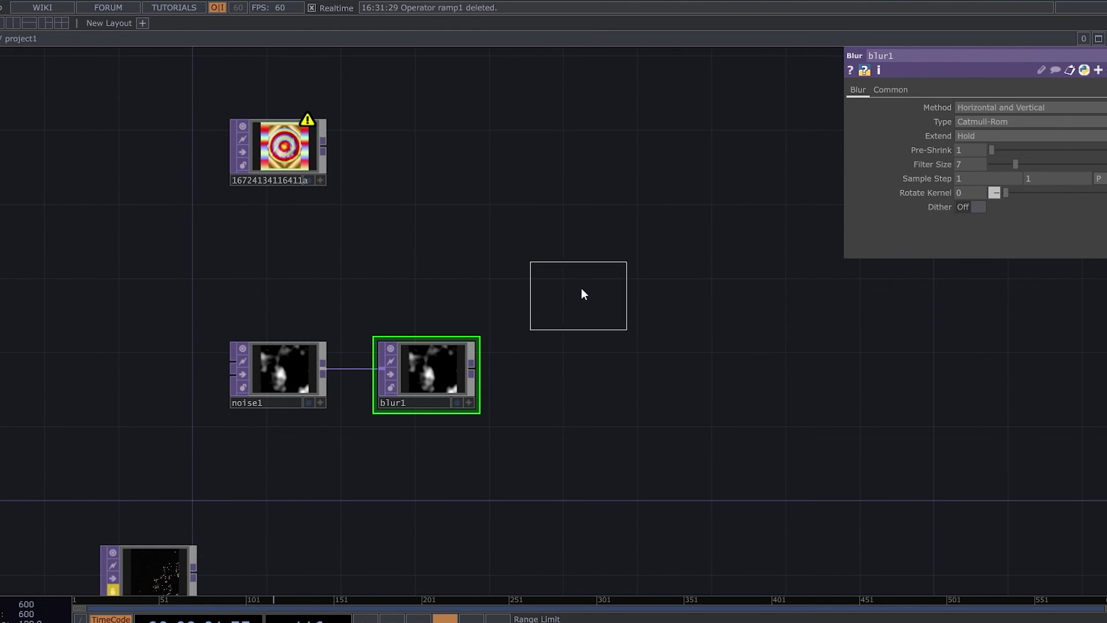
pyautogui.click(588, 334)
pyautogui.moveTo(603, 352); pyautogui.dragTo(567, 294)
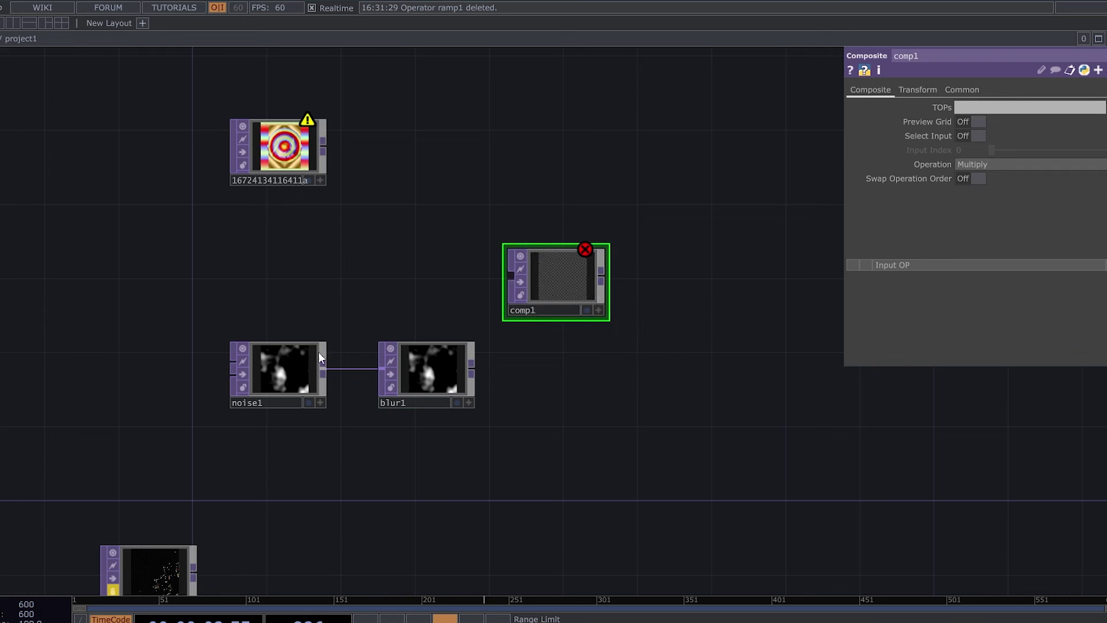
pyautogui.moveTo(321, 358); pyautogui.dragTo(321, 283)
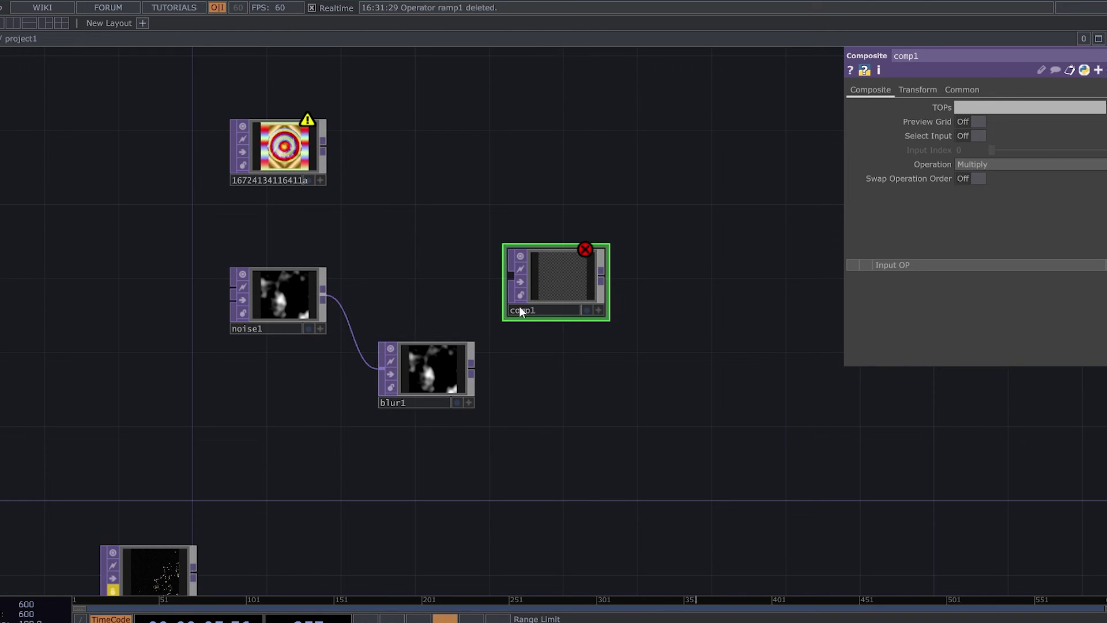
pyautogui.moveTo(569, 289); pyautogui.dragTo(569, 307)
# Step: Feed the Blur TOP and then the Noise TOP into the Composite TOP, and set its operation to Subtract
pyautogui.moveTo(473, 369); pyautogui.dragTo(510, 309)
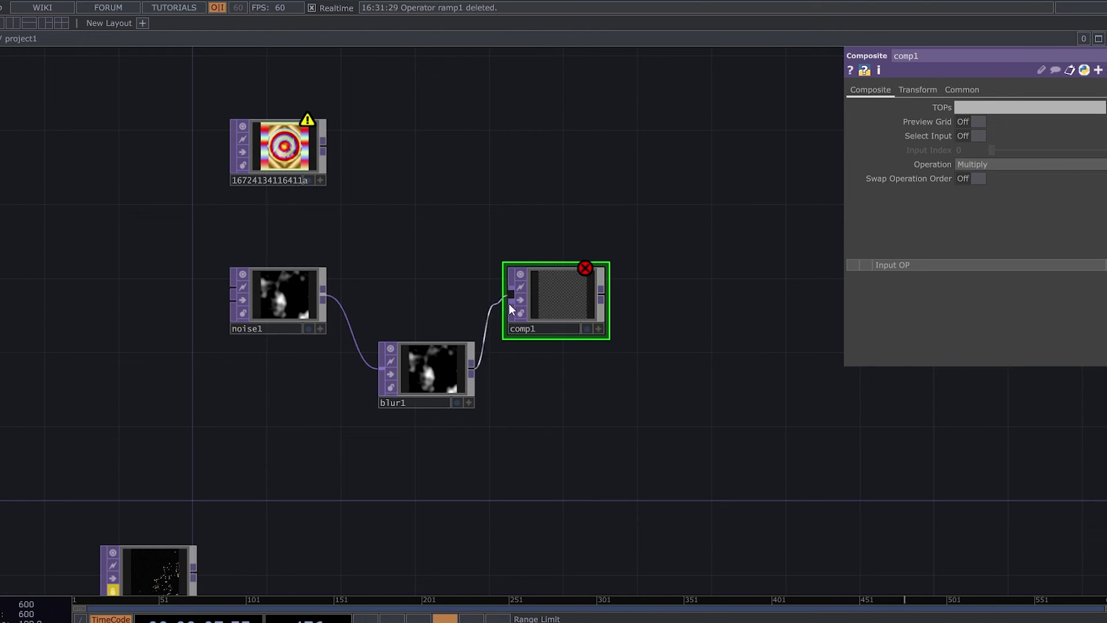
pyautogui.scroll(3, 536, 311)
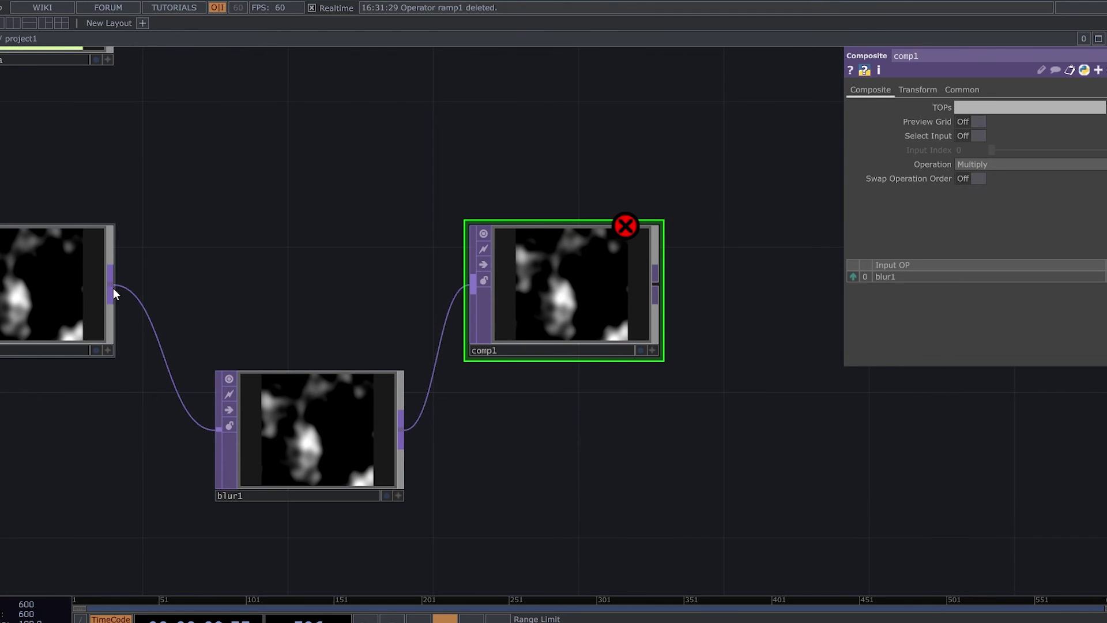
pyautogui.moveTo(113, 294); pyautogui.dragTo(468, 282)
pyautogui.scroll(4, 603, 285)
pyautogui.click(1077, 164)
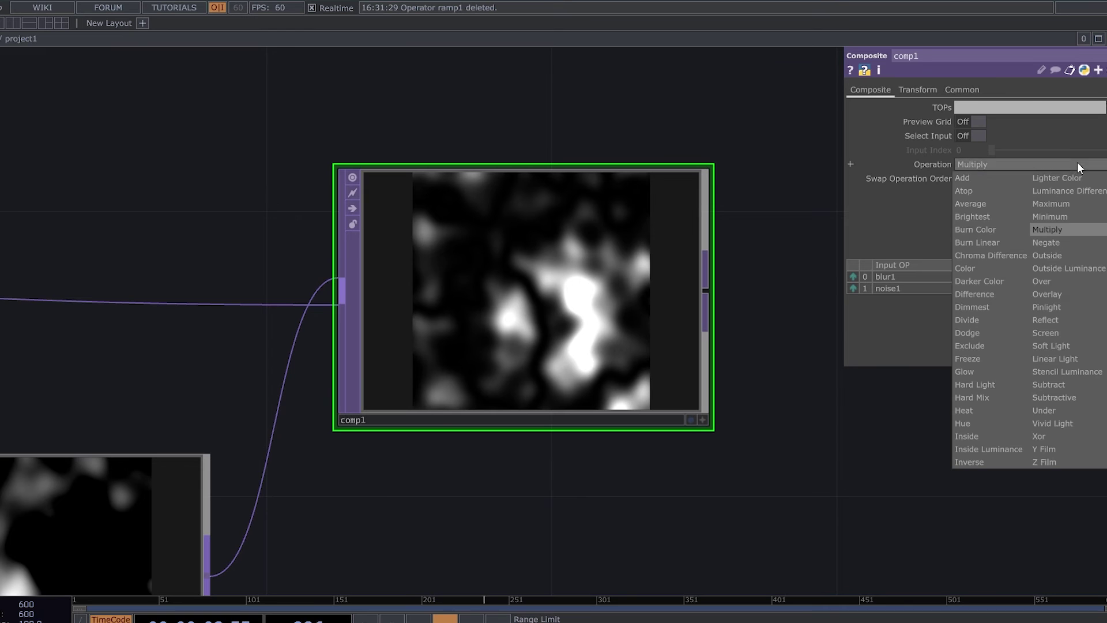
pyautogui.click(1080, 385)
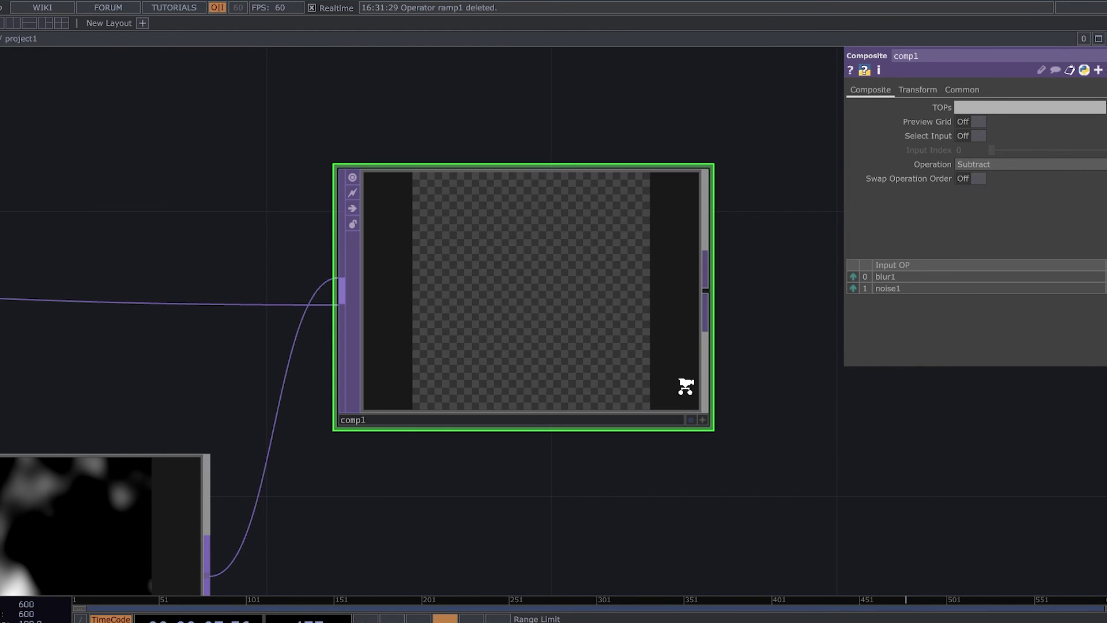
# Step: Strengthen the Blur TOP by setting its filter size to 32 and its pre-shrink to 2
pyautogui.scroll(-3, 687, 385)
pyautogui.click(369, 504)
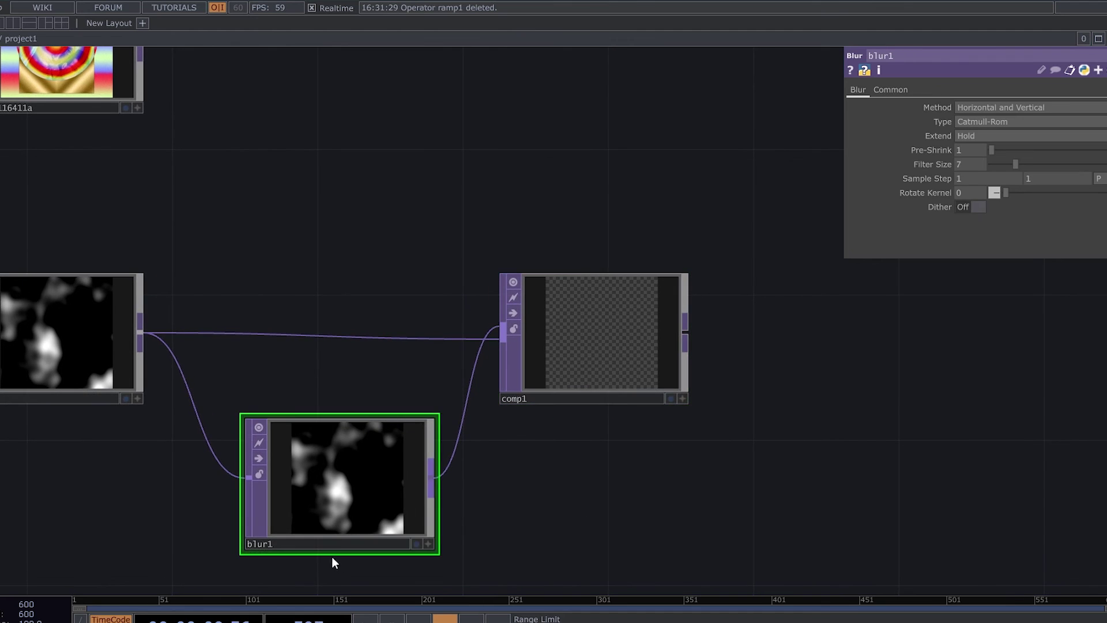
pyautogui.scroll(3, 331, 556)
pyautogui.moveTo(572, 474); pyautogui.dragTo(442, 523)
pyautogui.scroll(-2, 381, 502)
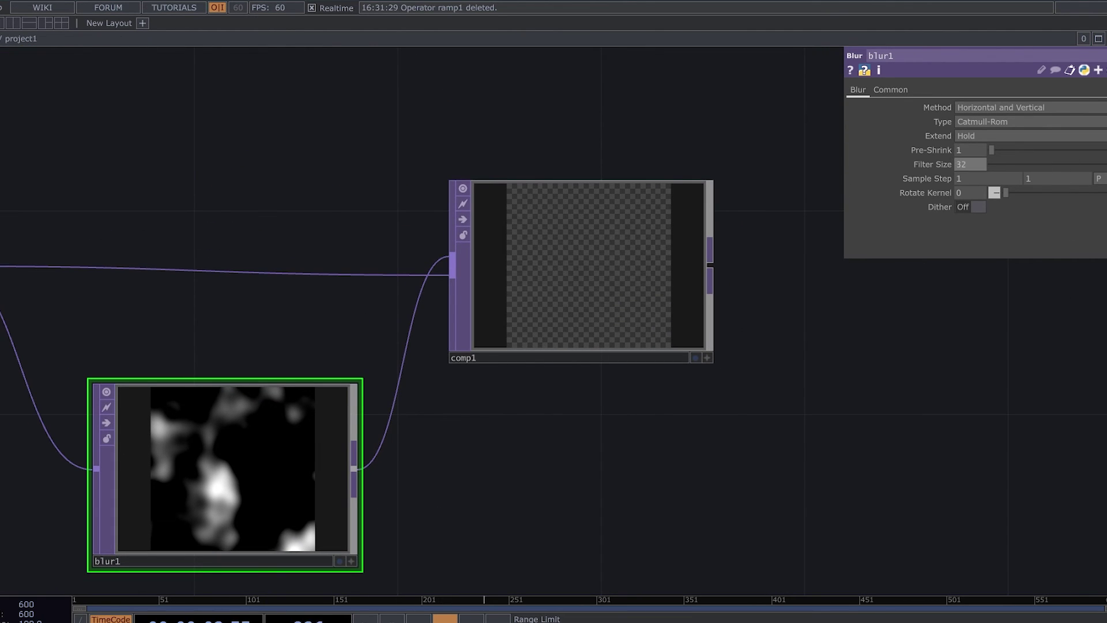
pyautogui.moveTo(992, 151); pyautogui.dragTo(1005, 150)
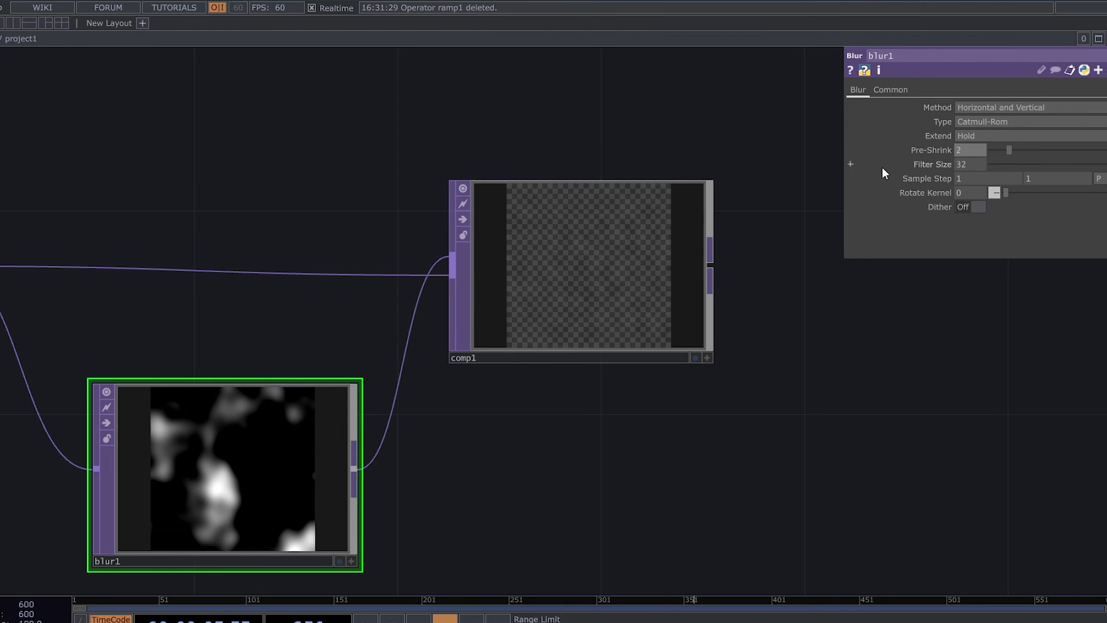
# Step: Examine the Composite TOP's subtracted noise output up close
pyautogui.scroll(3, 574, 259)
pyautogui.moveTo(965, 417); pyautogui.dragTo(801, 397)
pyautogui.scroll(2, 465, 279)
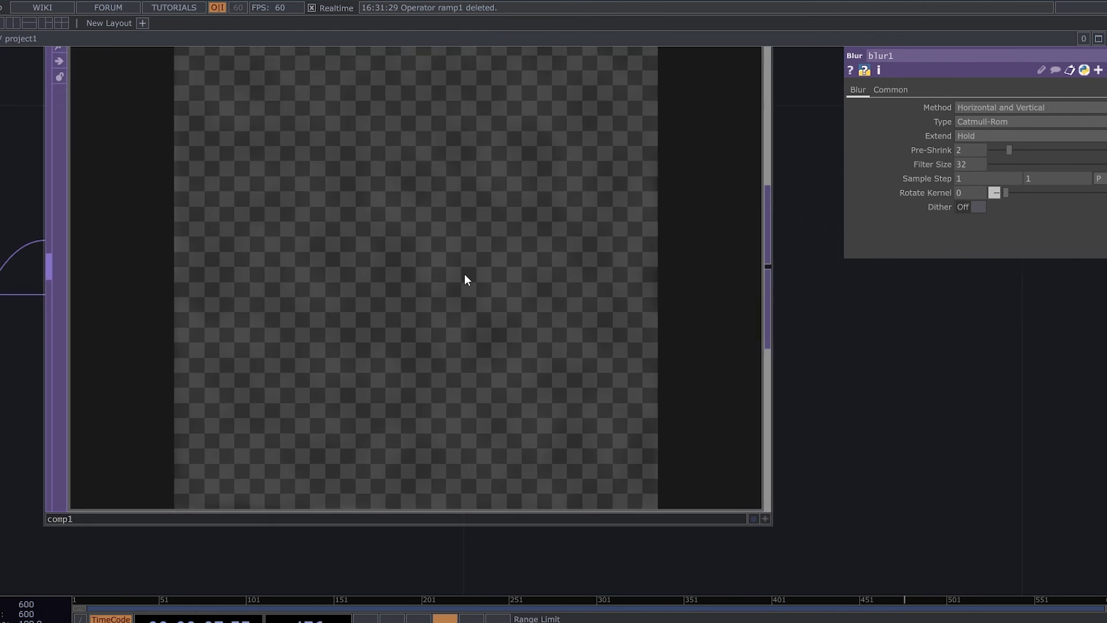
pyautogui.scroll(-3, 492, 294)
pyautogui.scroll(3, 479, 246)
pyautogui.scroll(-3, 480, 247)
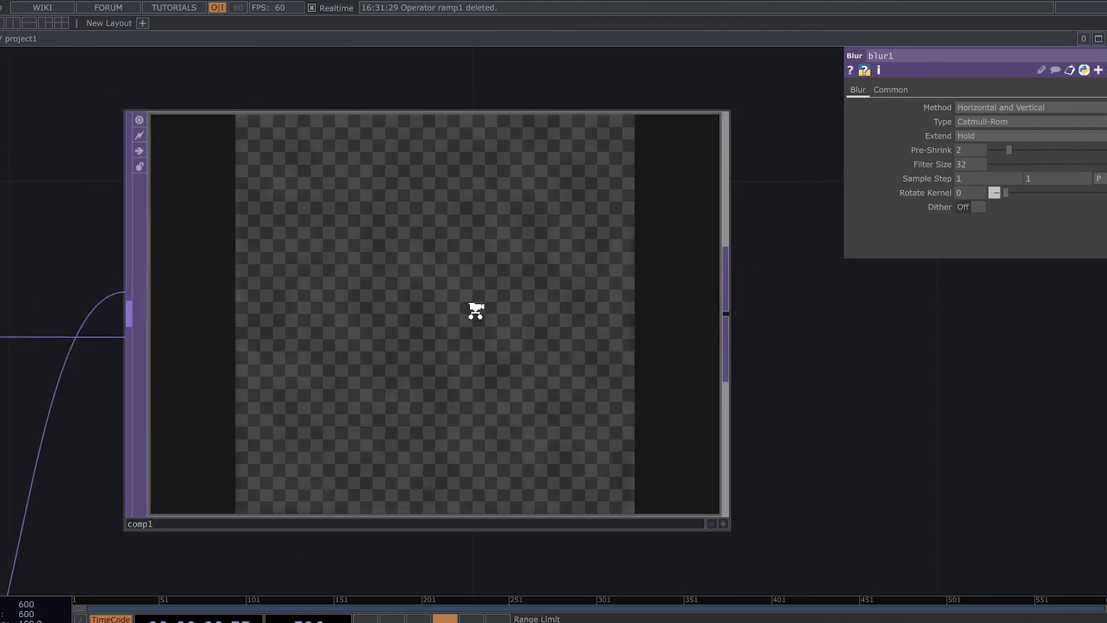
pyautogui.scroll(2, 477, 360)
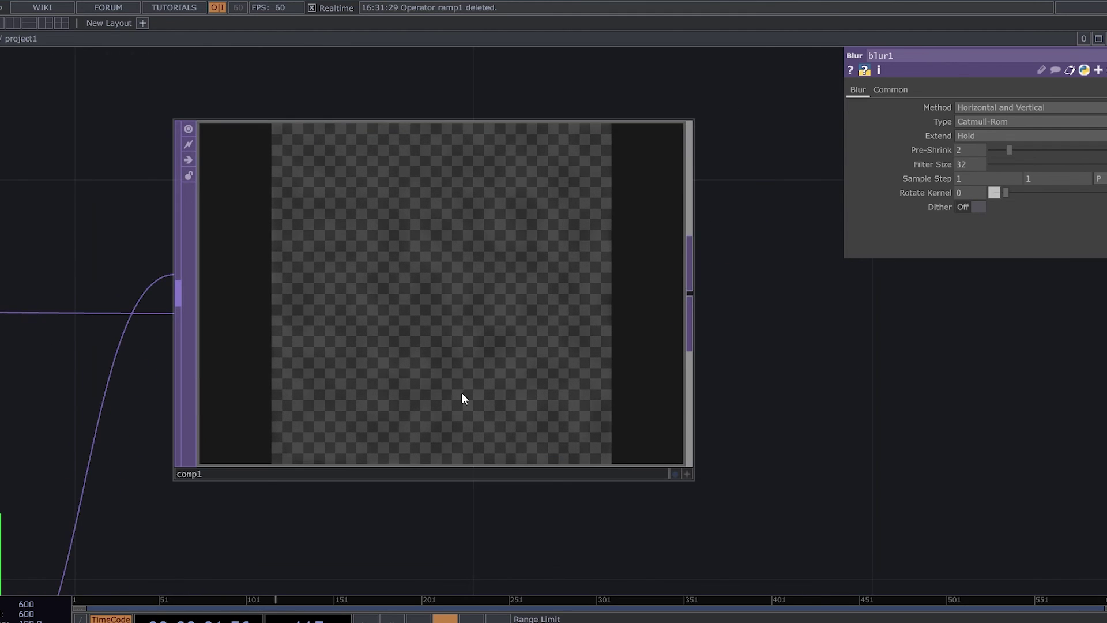
pyautogui.scroll(-2, 445, 399)
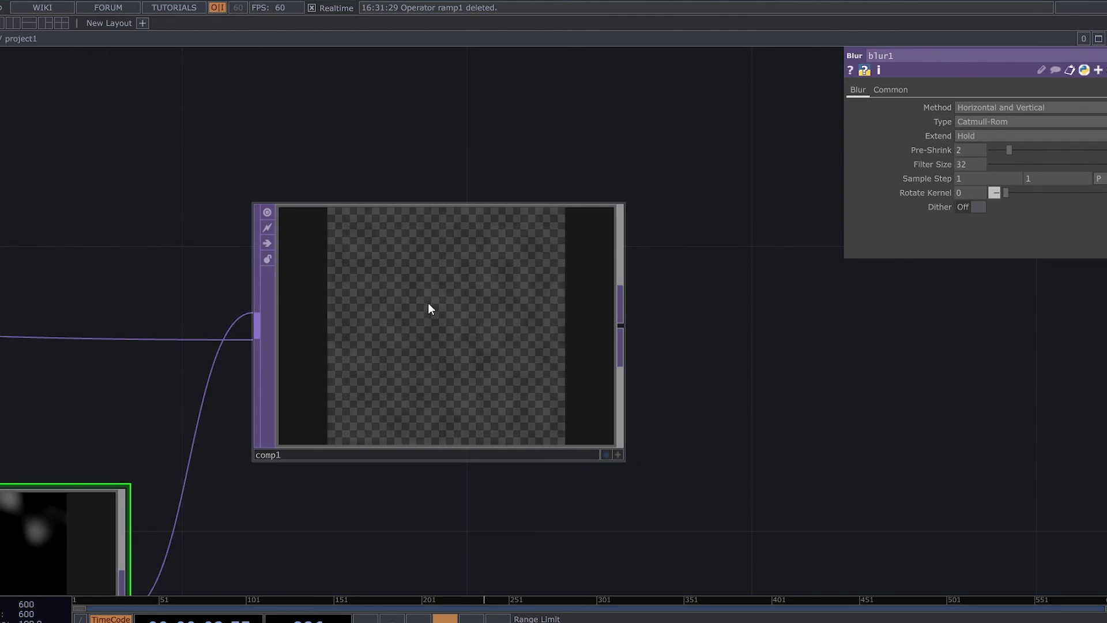
pyautogui.scroll(1, 500, 407)
pyautogui.scroll(-3, 501, 406)
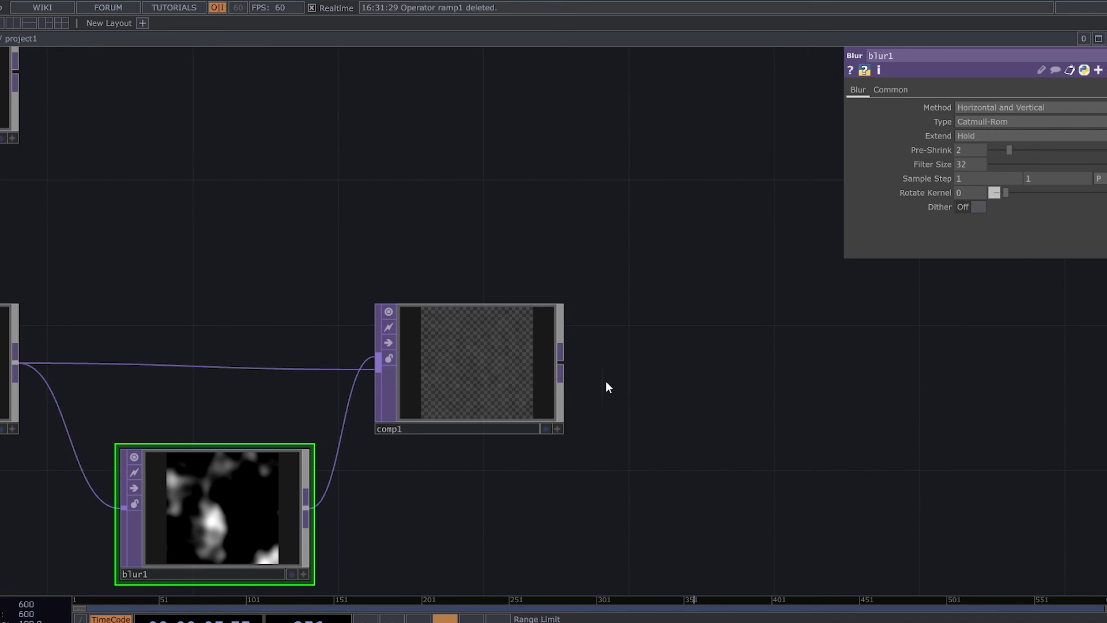
# Step: Add a Level TOP to the right of the Composite TOP, fed by the composite output
pyautogui.moveTo(616, 379); pyautogui.dragTo(576, 386)
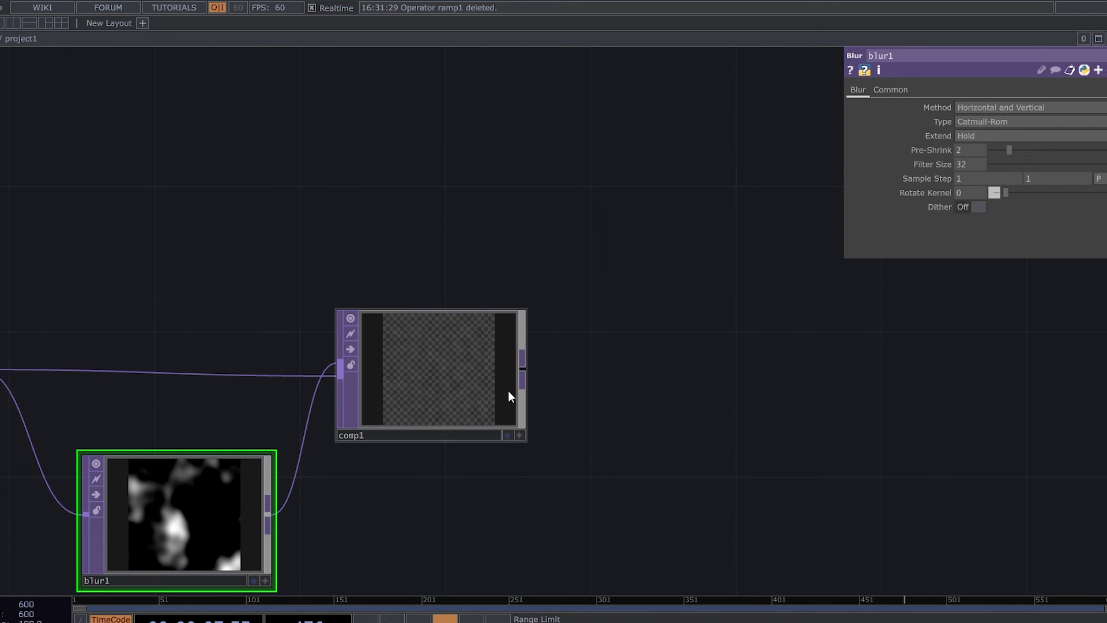
pyautogui.rightClick(523, 371)
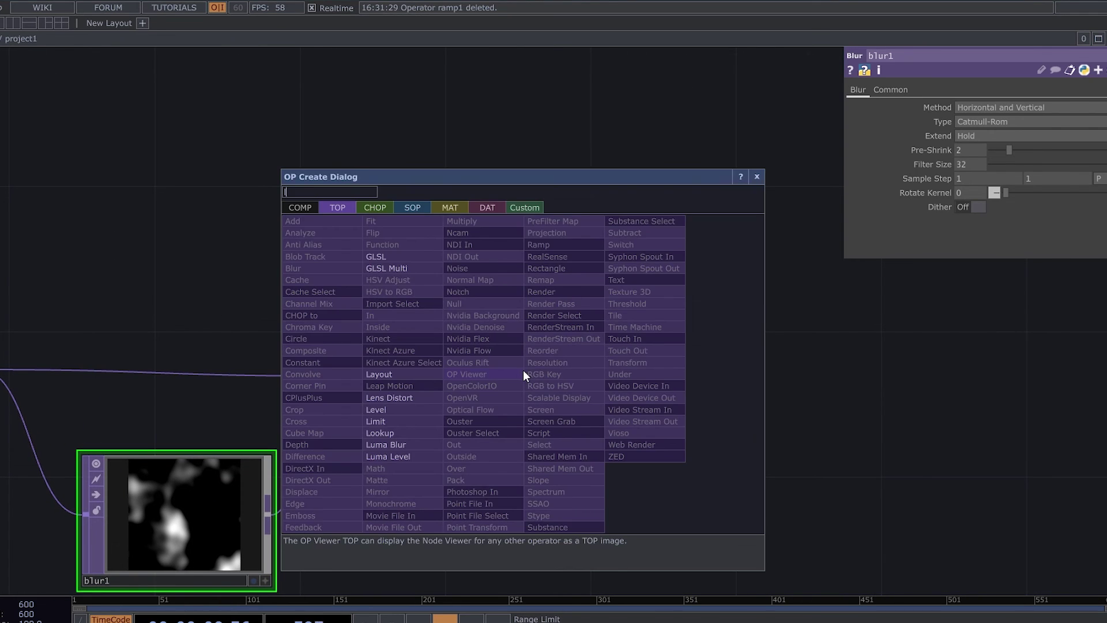
pyautogui.click(428, 408)
pyautogui.click(687, 375)
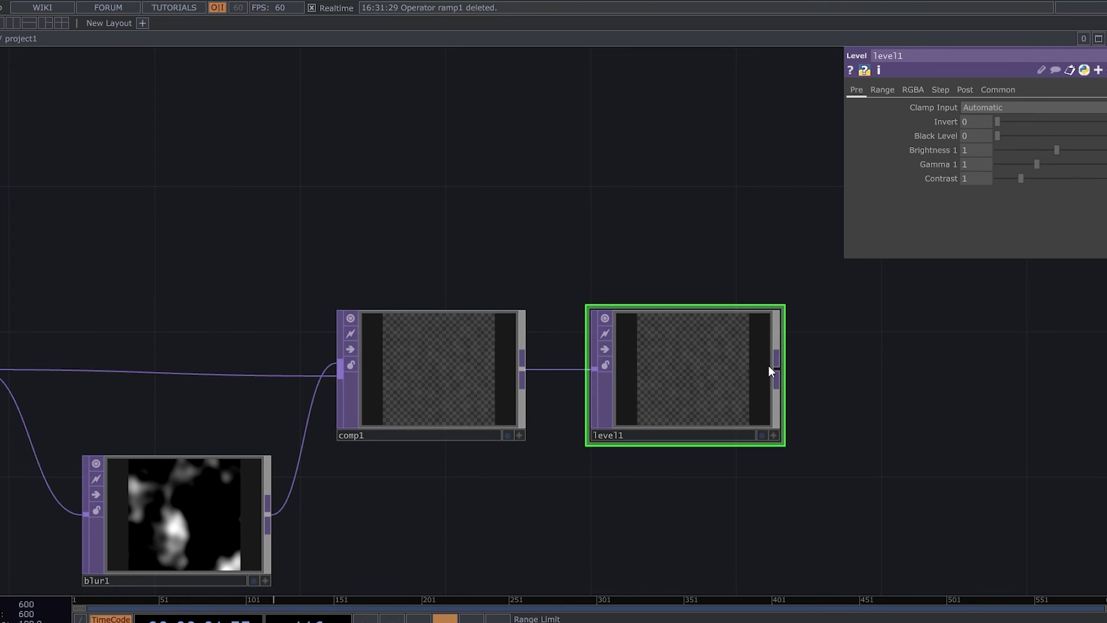
# Step: Brighten the subtracted noise by setting the Level TOP's Brightness 1 to 5.9
pyautogui.scroll(2, 842, 347)
pyautogui.scroll(2, 703, 391)
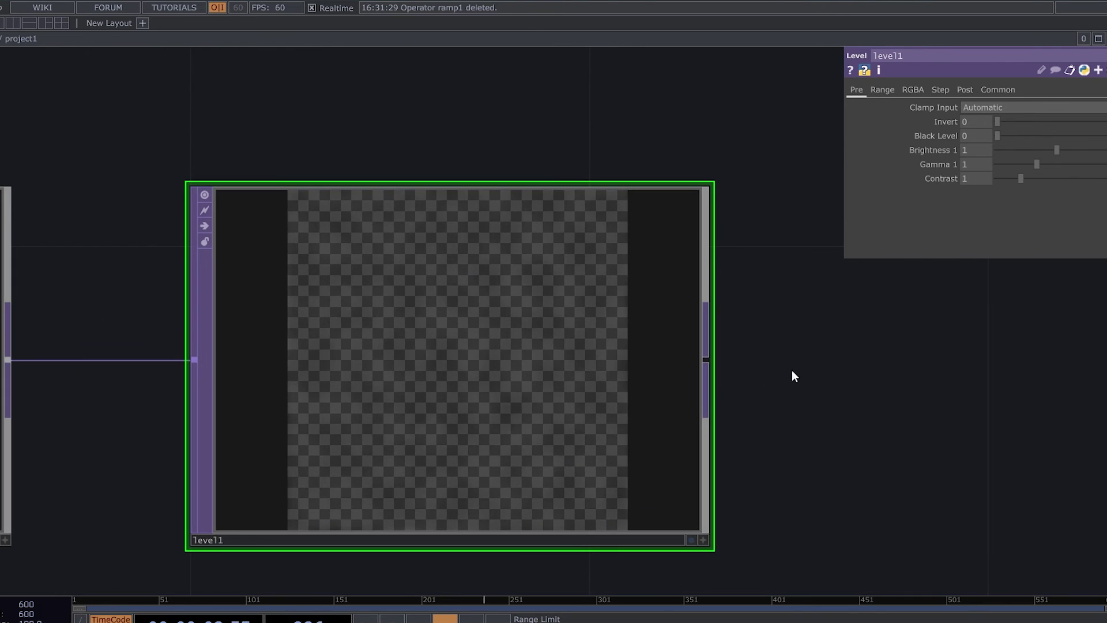
pyautogui.moveTo(973, 124); pyautogui.dragTo(973, 132)
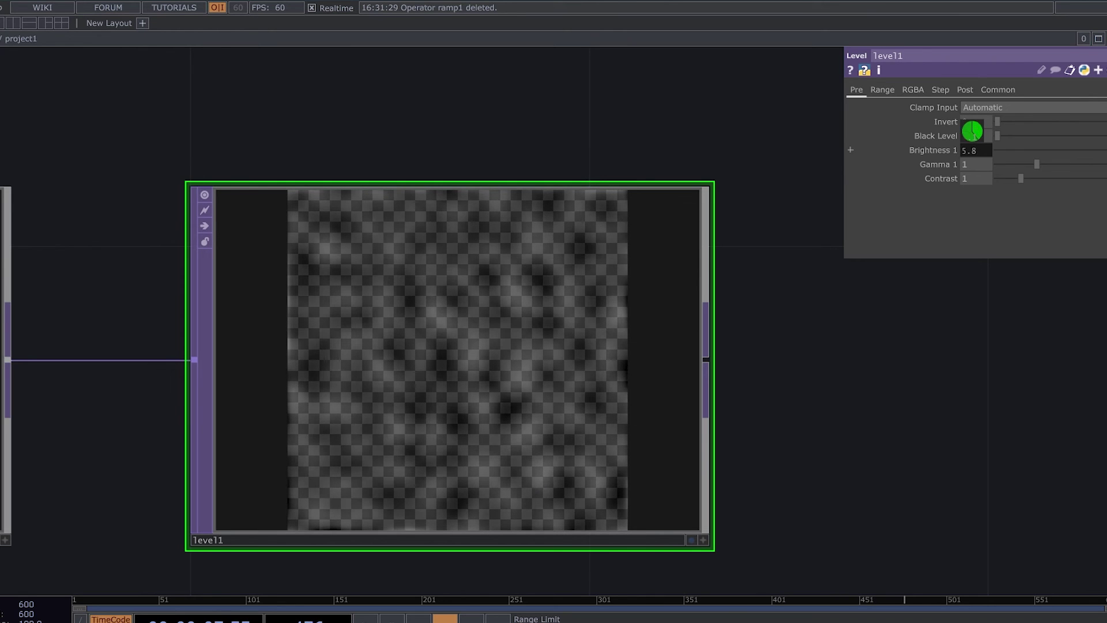
pyautogui.moveTo(973, 132); pyautogui.dragTo(973, 131)
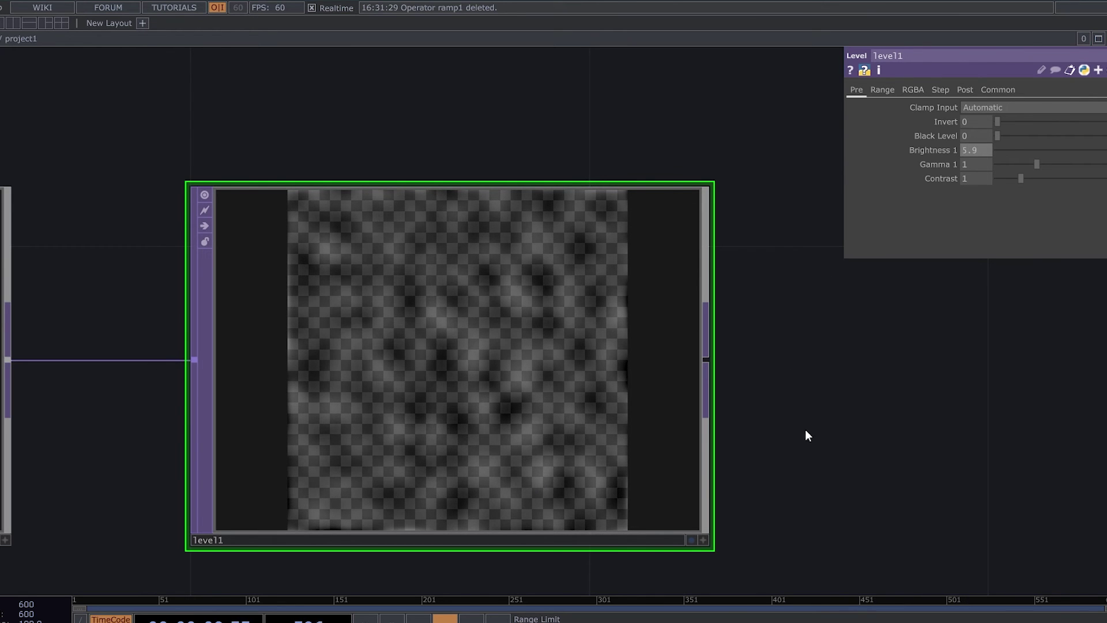
pyautogui.moveTo(805, 429); pyautogui.dragTo(656, 317)
pyautogui.scroll(3, 259, 255)
pyautogui.scroll(-9, 300, 261)
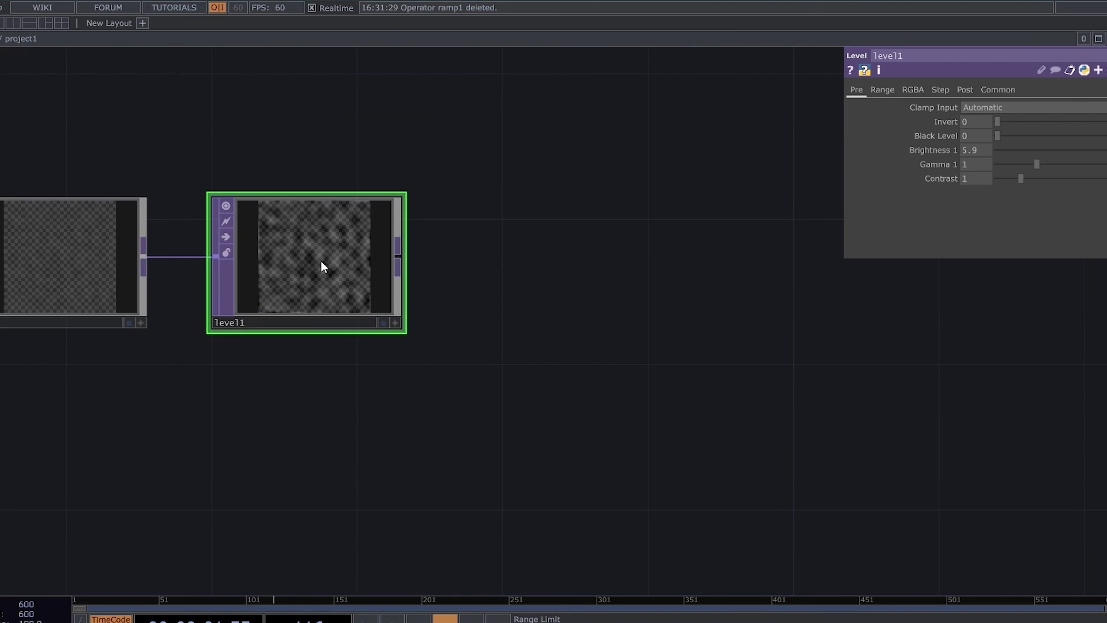
pyautogui.scroll(-5, 482, 271)
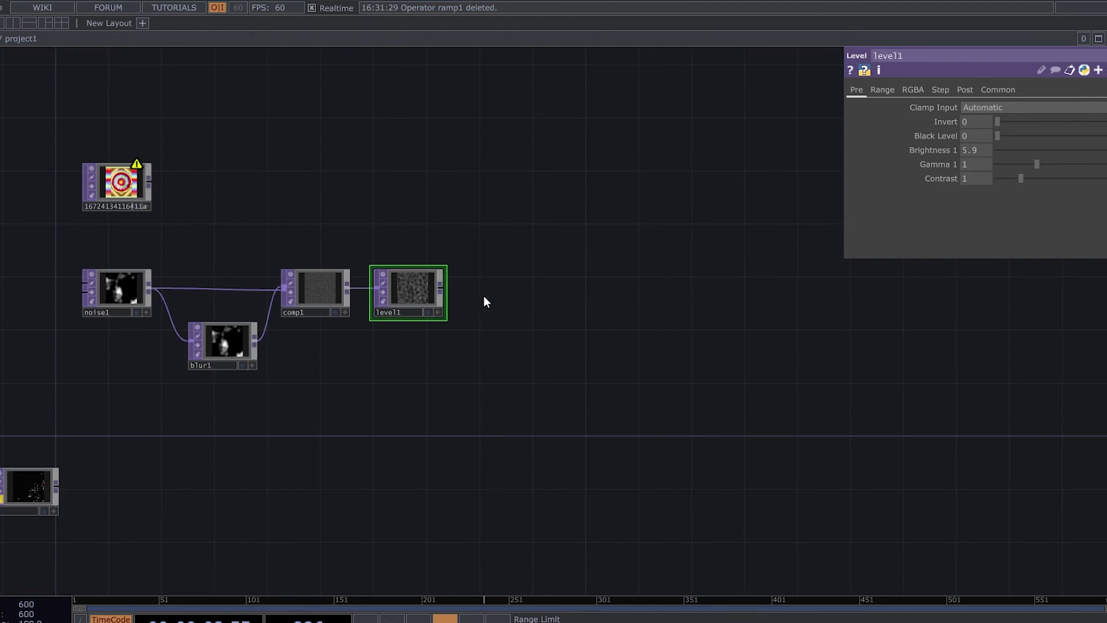
# Step: Add a second Blur TOP fed by the Level TOP and set its filter size to 1
pyautogui.scroll(4, 484, 300)
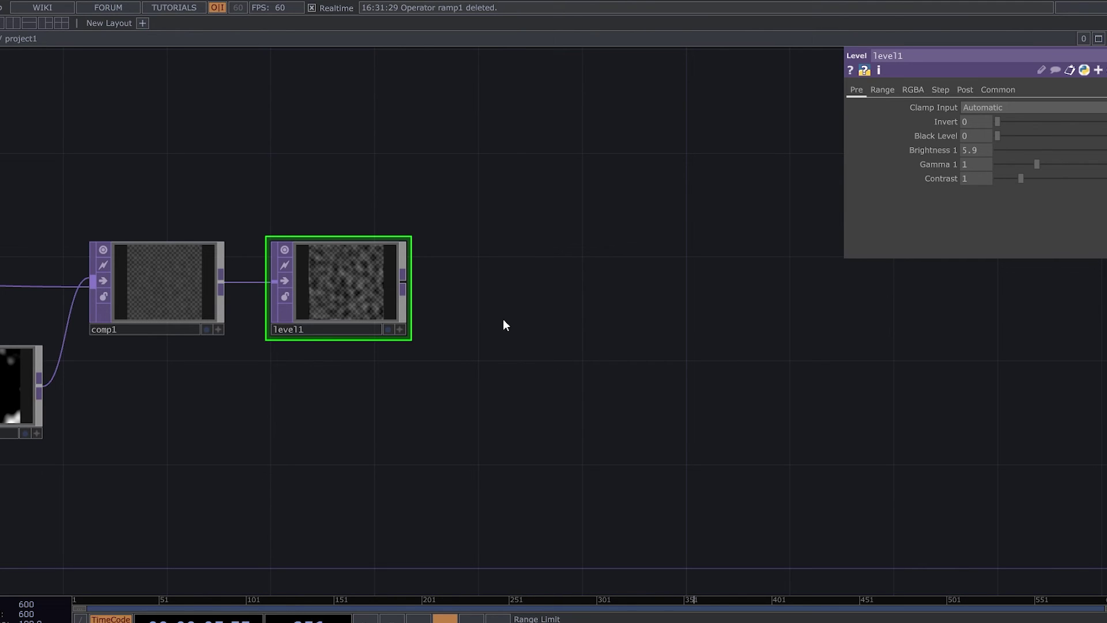
pyautogui.rightClick(404, 283)
pyautogui.click(191, 184)
pyautogui.click(526, 297)
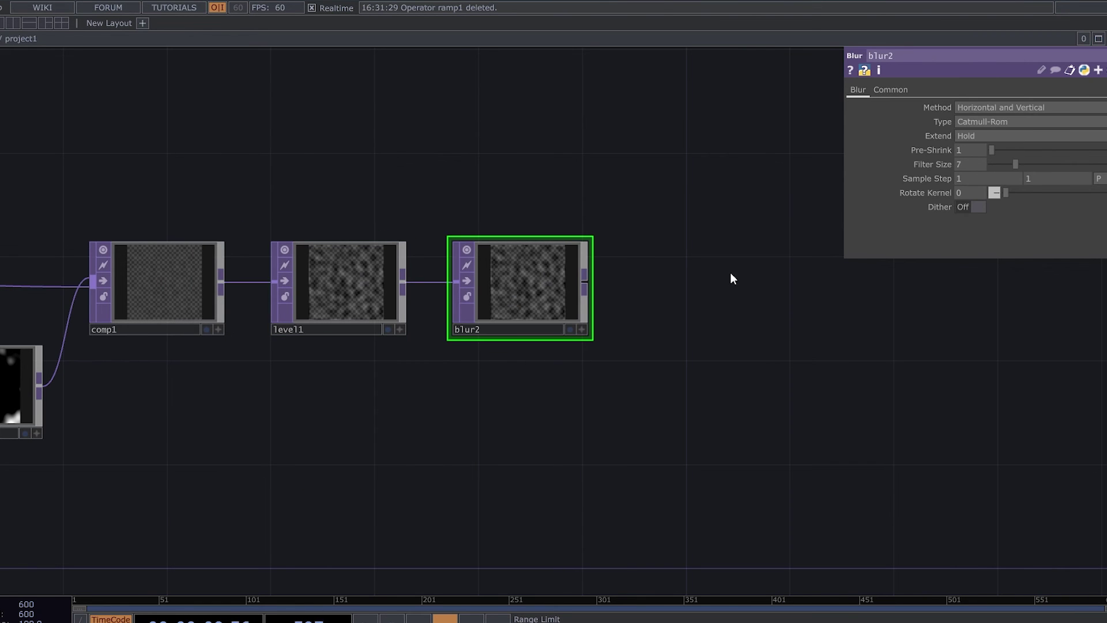
pyautogui.moveTo(1001, 164); pyautogui.dragTo(978, 168)
pyautogui.scroll(5, 717, 227)
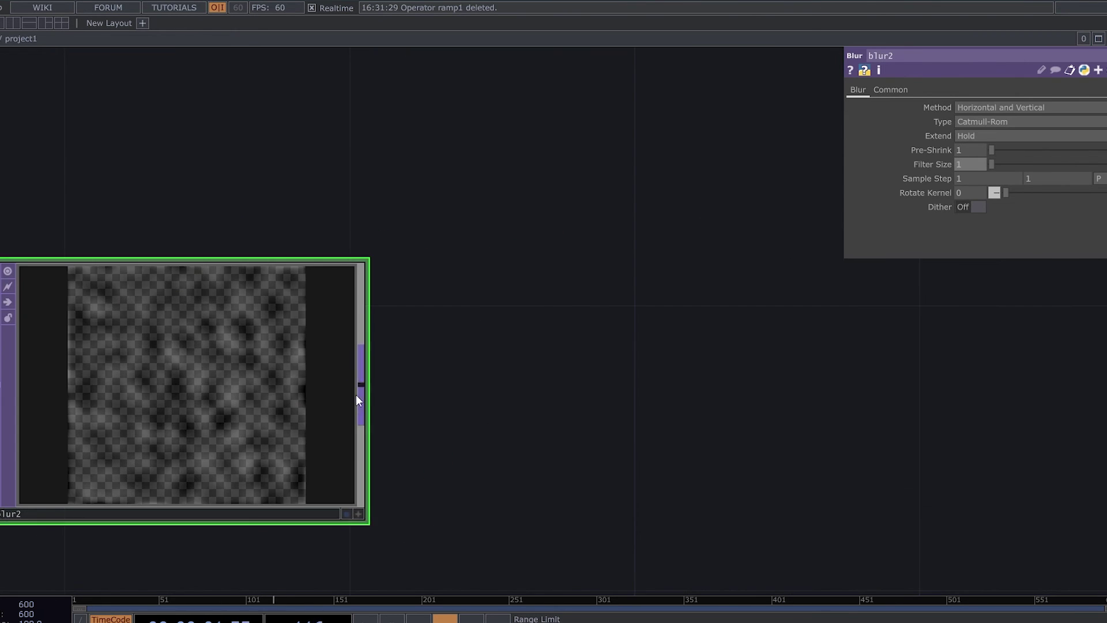
pyautogui.moveTo(517, 420); pyautogui.dragTo(704, 379)
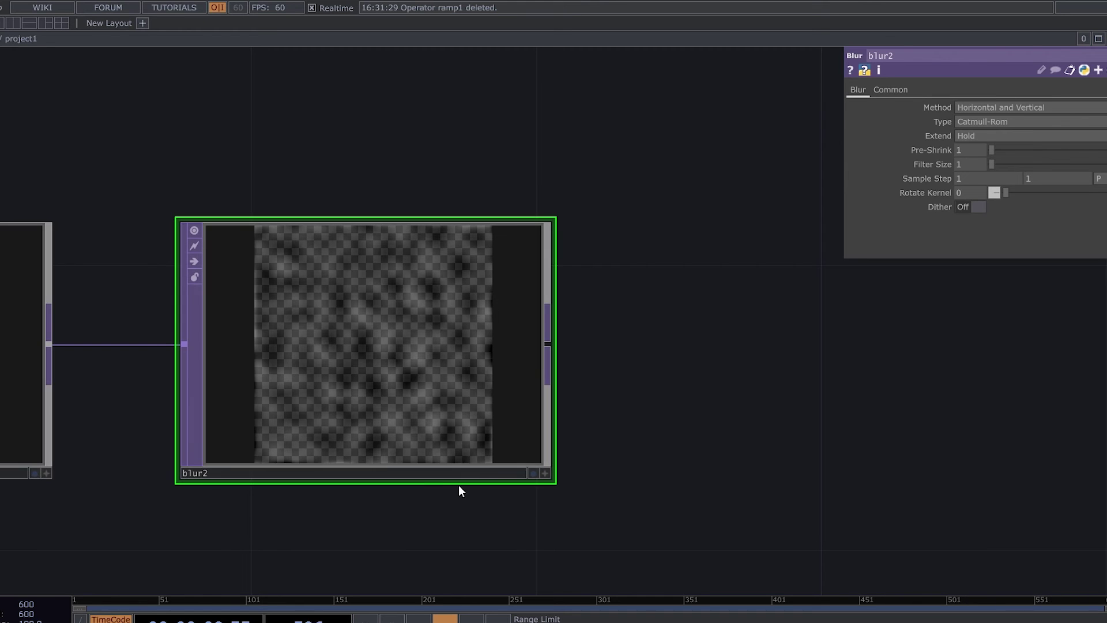
# Step: Add a second Composite TOP above and to the right of the second Blur TOP, fed by that blur's output
pyautogui.scroll(-3, 546, 452)
pyautogui.click(556, 379)
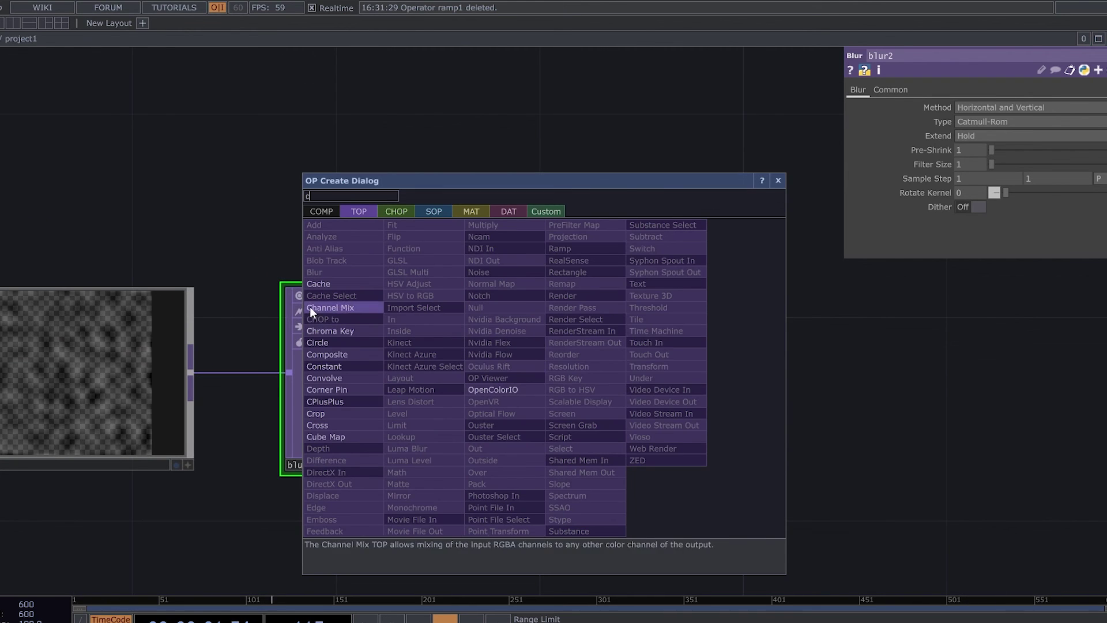
pyautogui.click(327, 354)
pyautogui.click(637, 124)
pyautogui.scroll(-4, 593, 209)
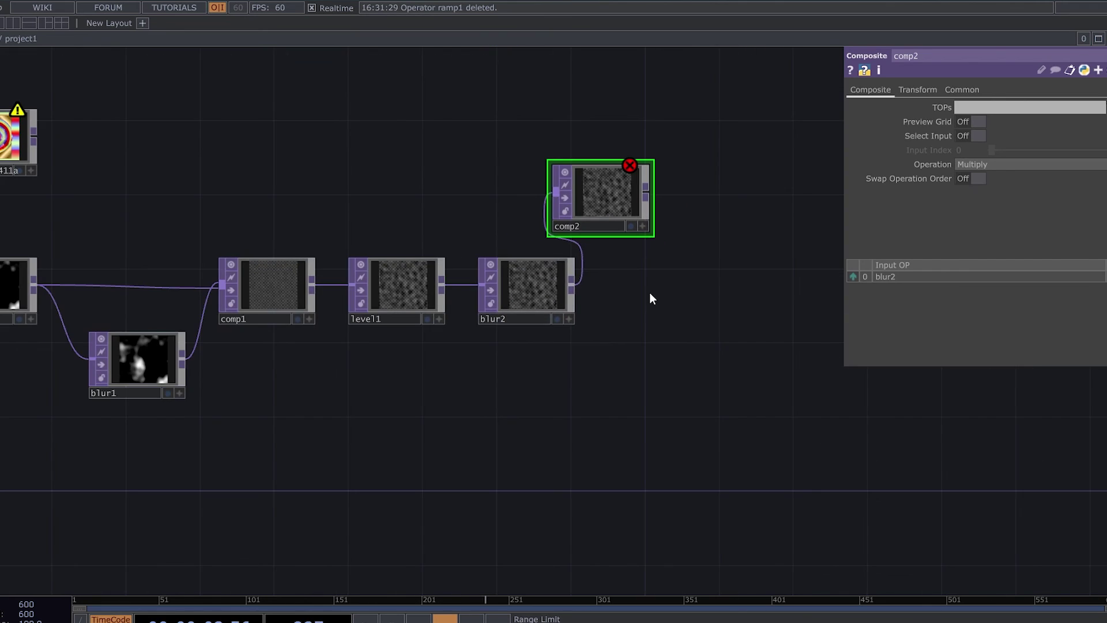
# Step: Add a third Composite TOP to the right of the source image, above the noise network
pyautogui.moveTo(194, 287); pyautogui.dragTo(341, 308)
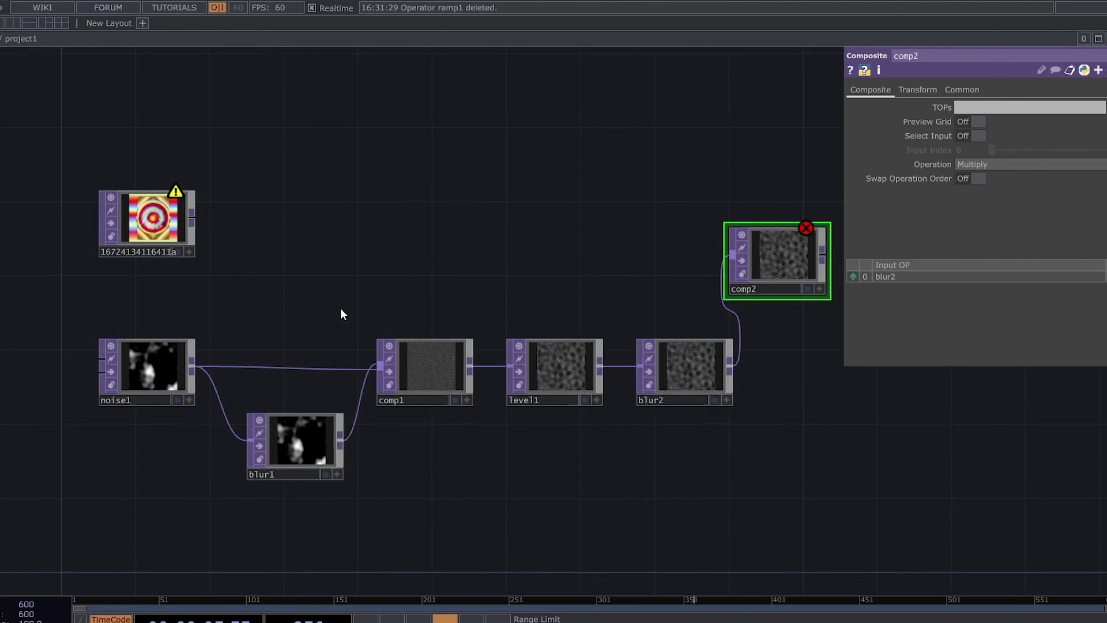
pyautogui.scroll(4, 144, 321)
pyautogui.press('Tab')
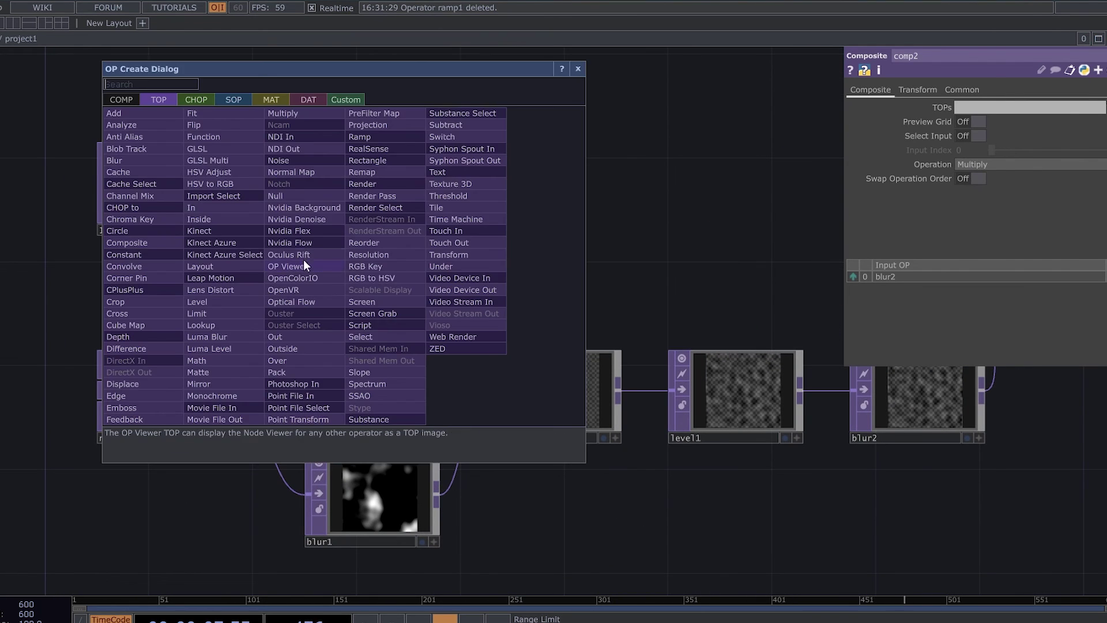
pyautogui.click(126, 243)
pyautogui.click(400, 248)
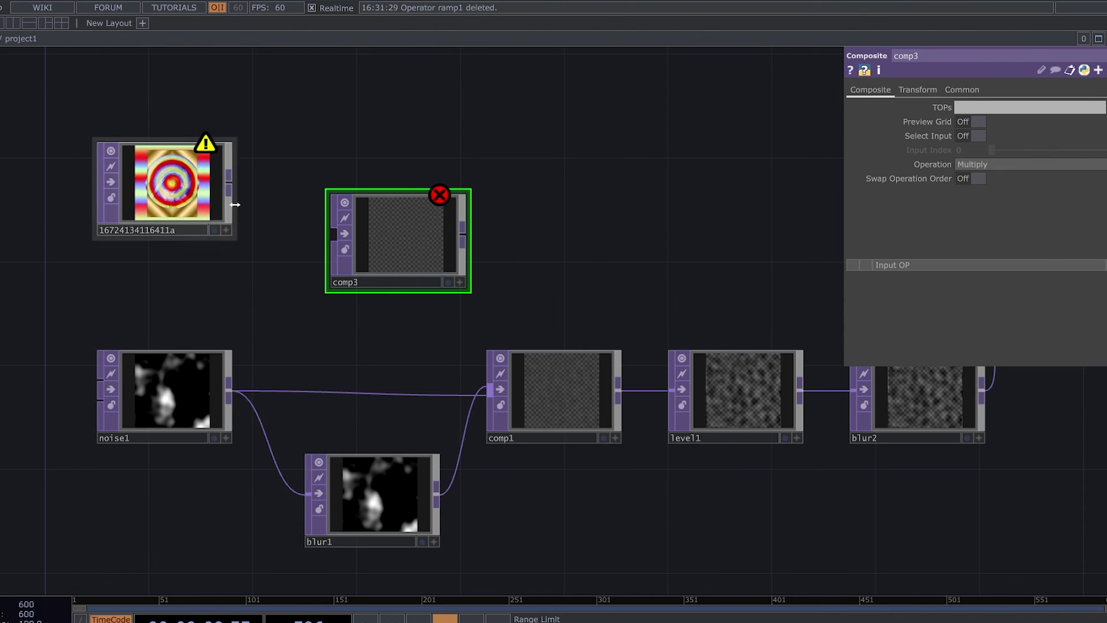
# Step: Connect the source image as the first input and the noise as the second input of the third Composite TOP
pyautogui.click(231, 189)
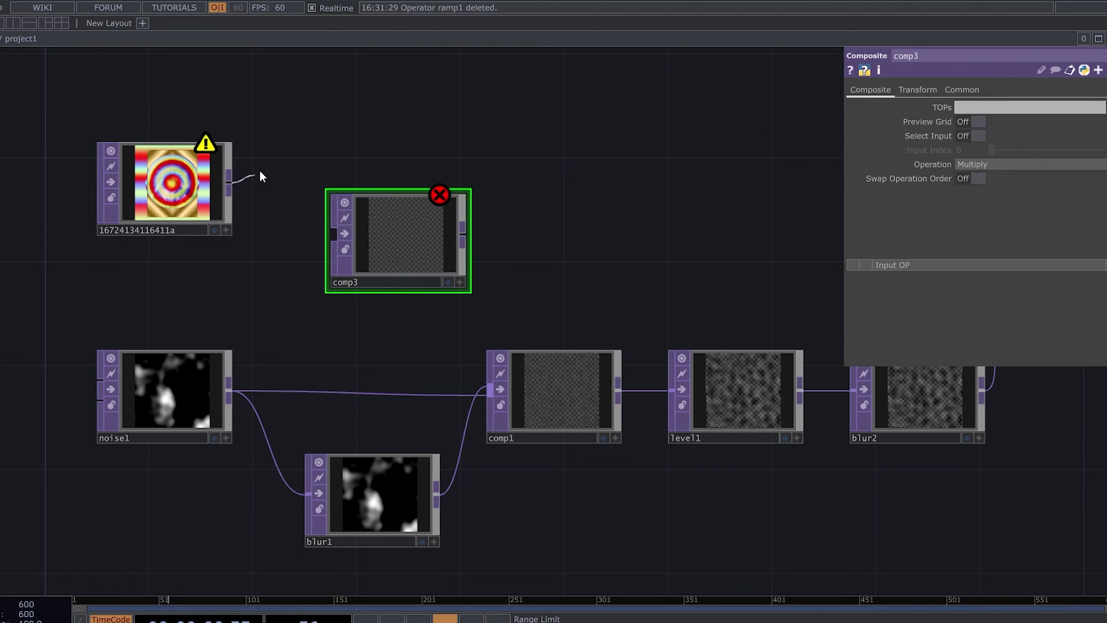
pyautogui.click(328, 230)
pyautogui.scroll(2, 219, 297)
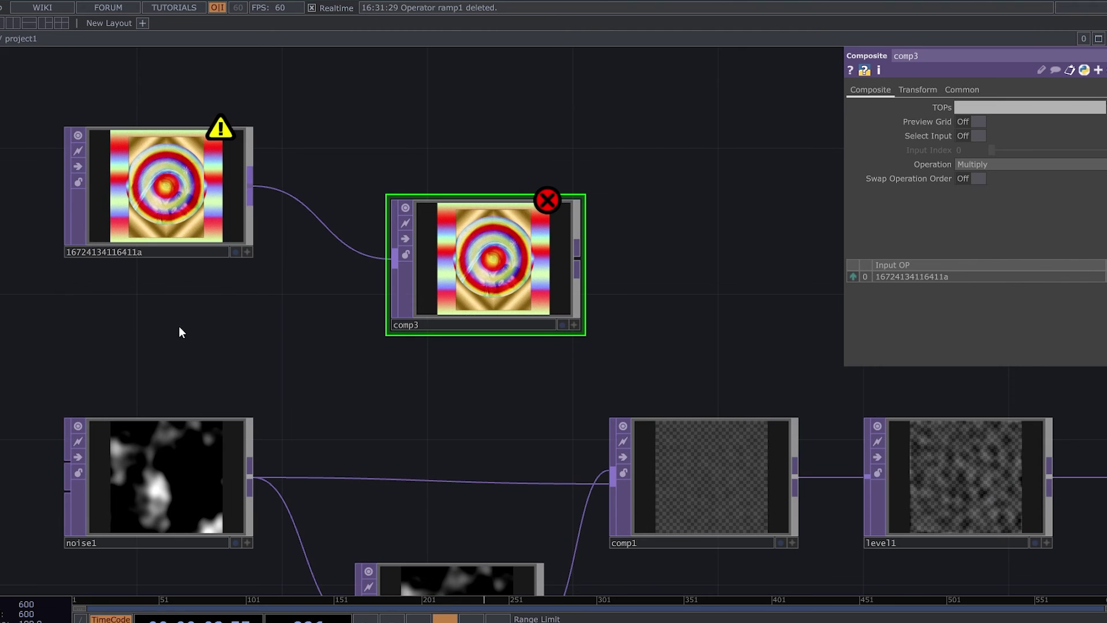
pyautogui.click(254, 480)
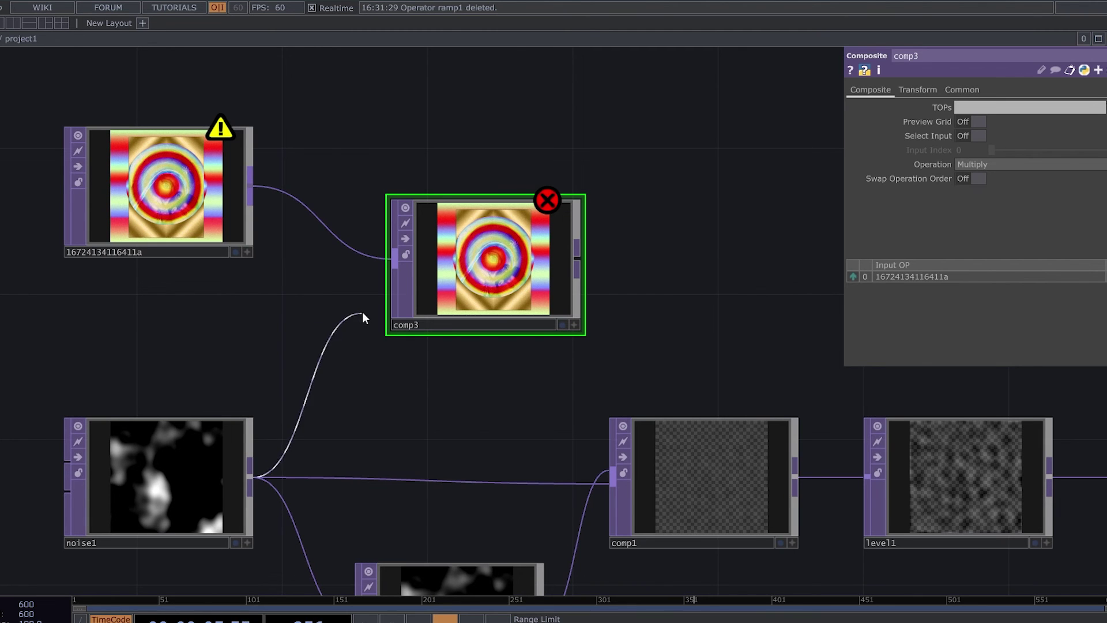
pyautogui.click(394, 267)
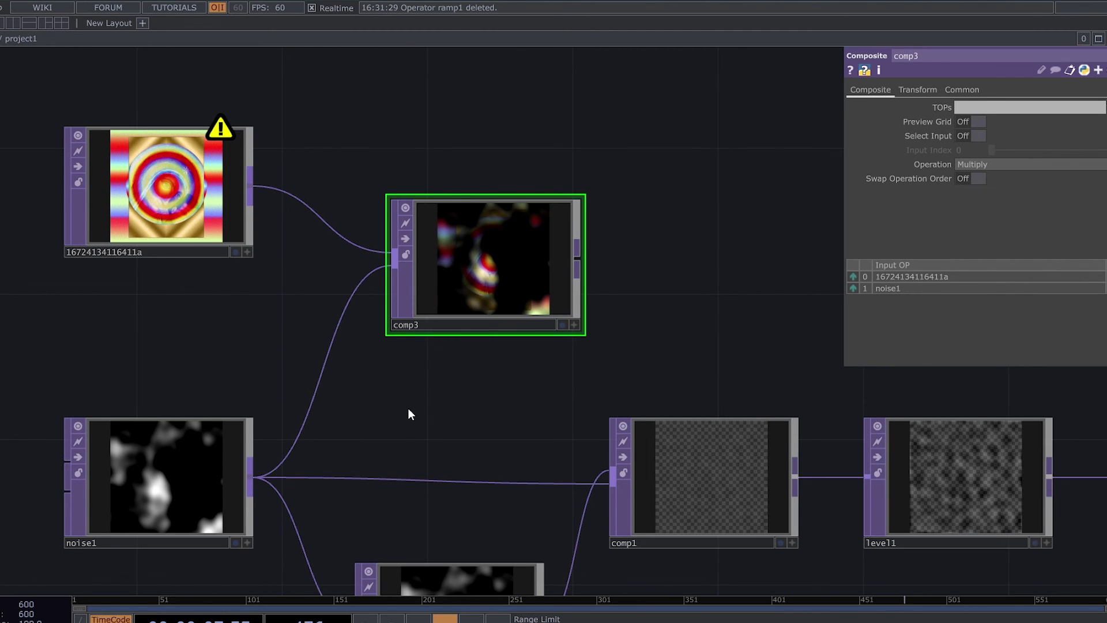
pyautogui.scroll(3, 502, 294)
pyautogui.scroll(-3, 467, 340)
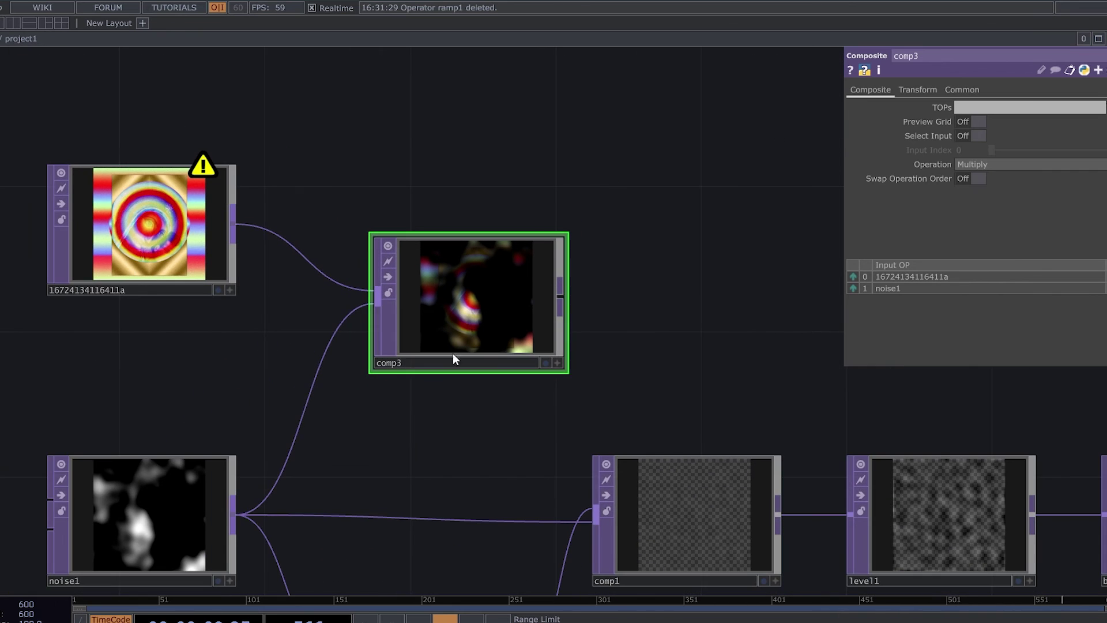
# Step: Examine the Noise TOP's transform parameters and the expression driving its Z translation
pyautogui.click(196, 515)
pyautogui.scroll(3, 438, 303)
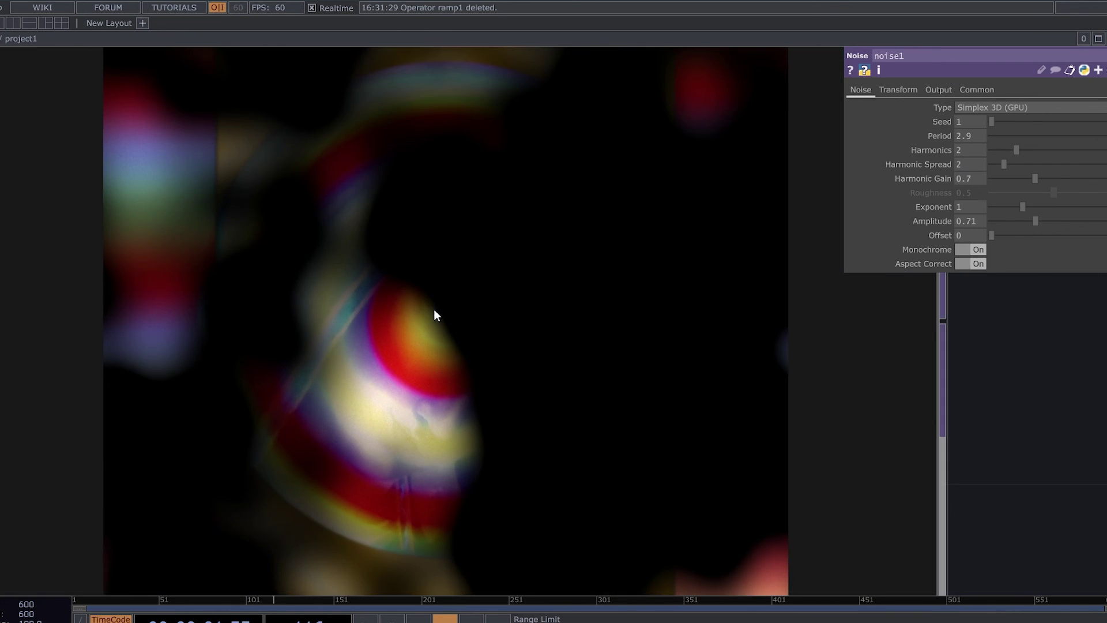
pyautogui.scroll(-9, 435, 309)
pyautogui.scroll(3, 280, 430)
pyautogui.scroll(3, 251, 446)
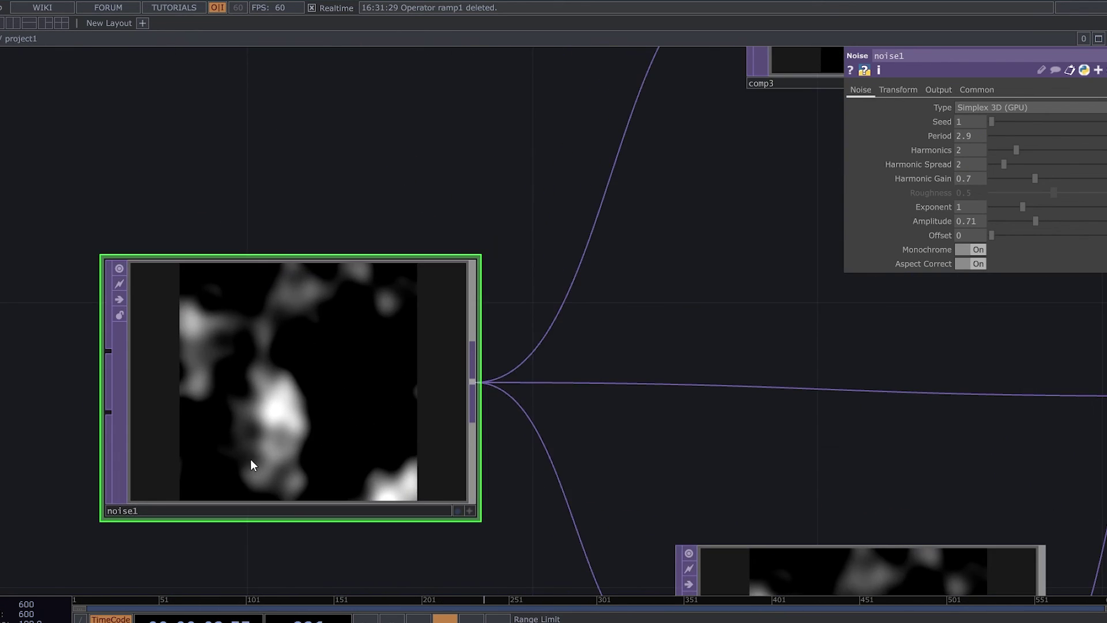
pyautogui.click(898, 89)
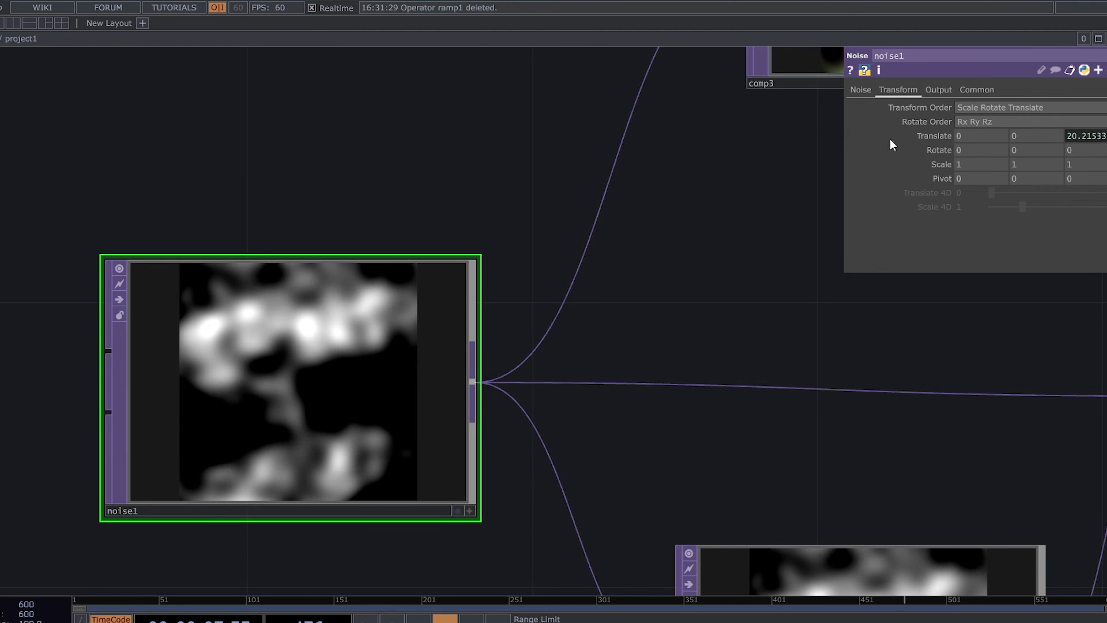
pyautogui.click(948, 136)
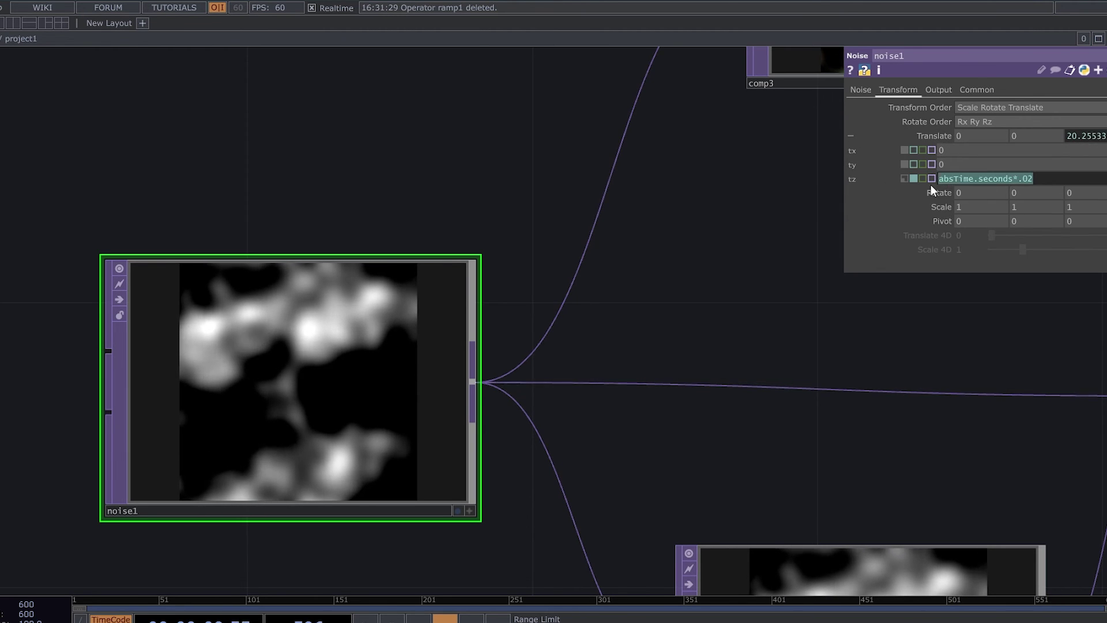
pyautogui.moveTo(936, 274); pyautogui.dragTo(942, 267)
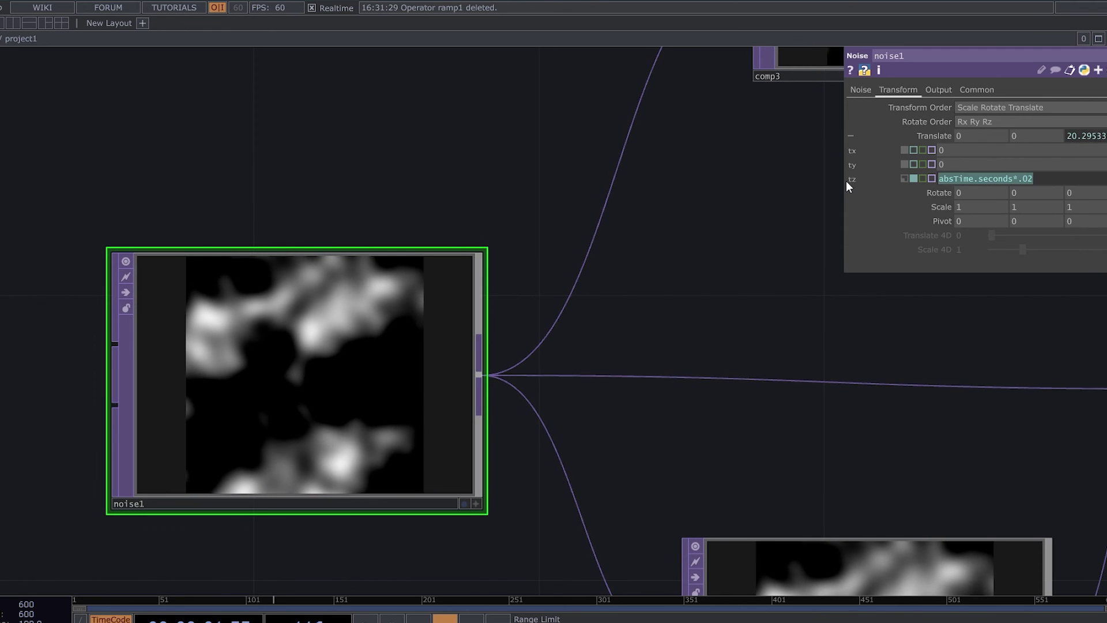
# Step: Connect the masked image from the third Composite TOP as the second input of the second Composite TOP
pyautogui.scroll(-10, 317, 420)
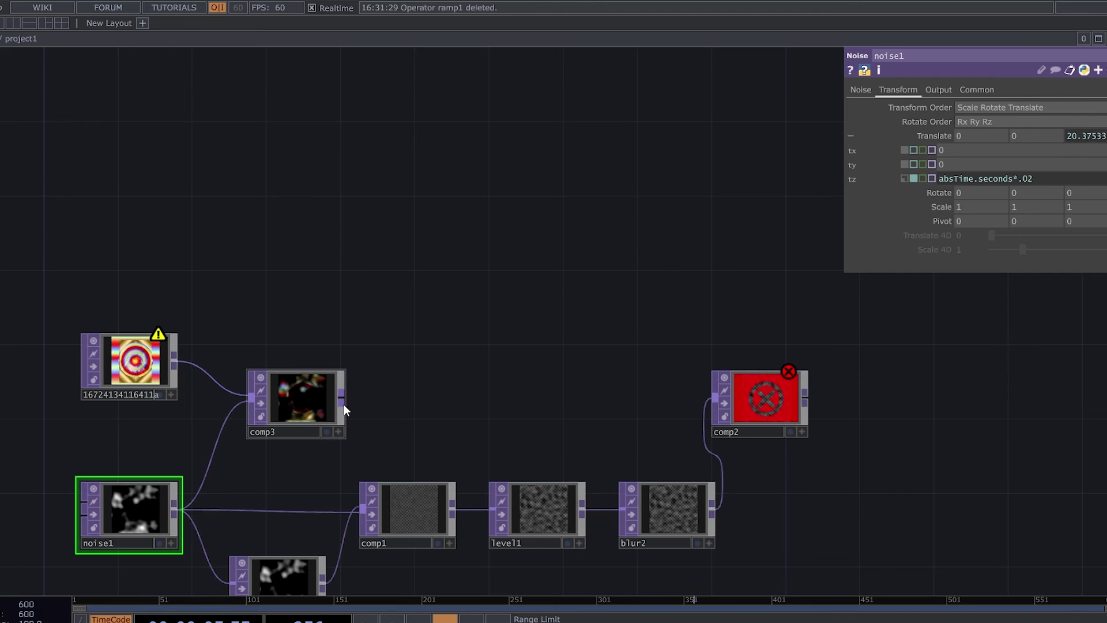
pyautogui.click(343, 404)
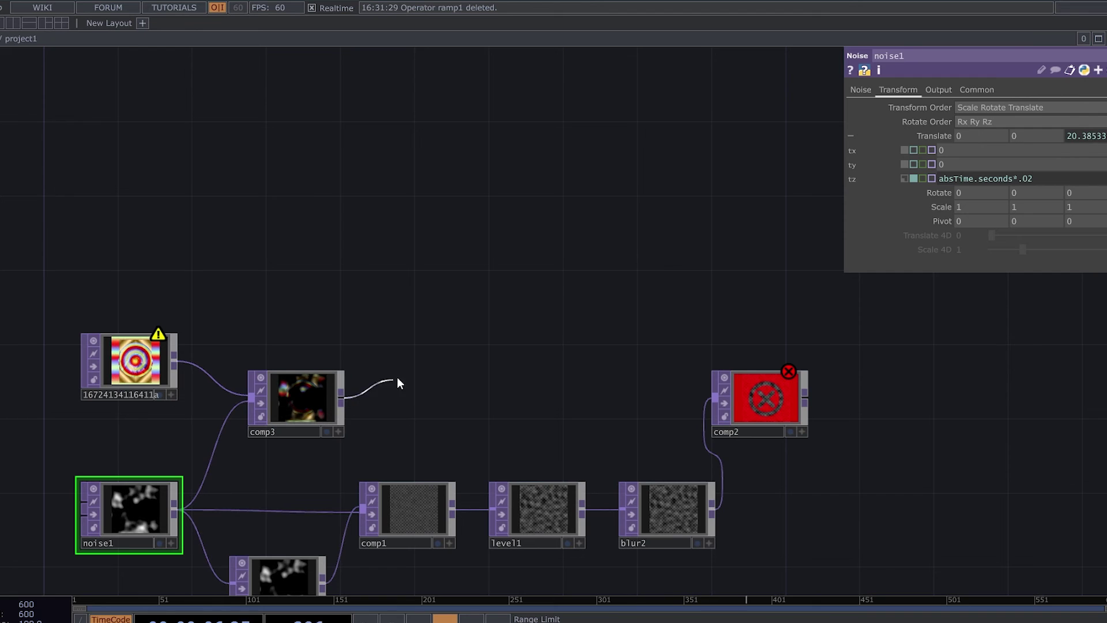
pyautogui.click(707, 397)
pyautogui.scroll(5, 813, 410)
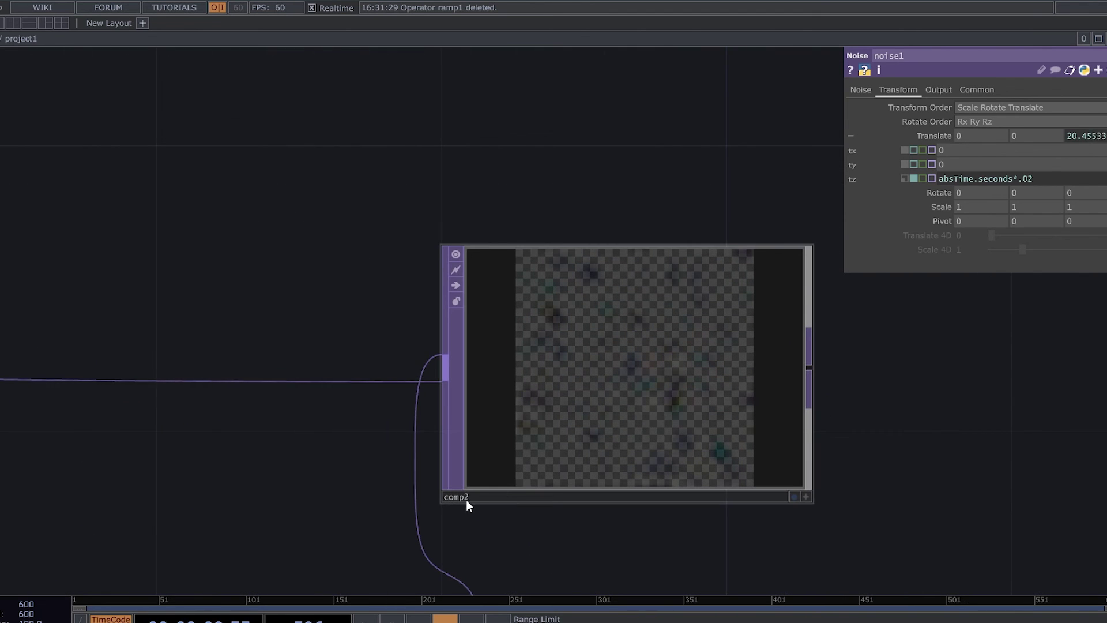
# Step: Set the second Composite TOP's operation to Dimmest
pyautogui.click(608, 369)
pyautogui.click(1007, 166)
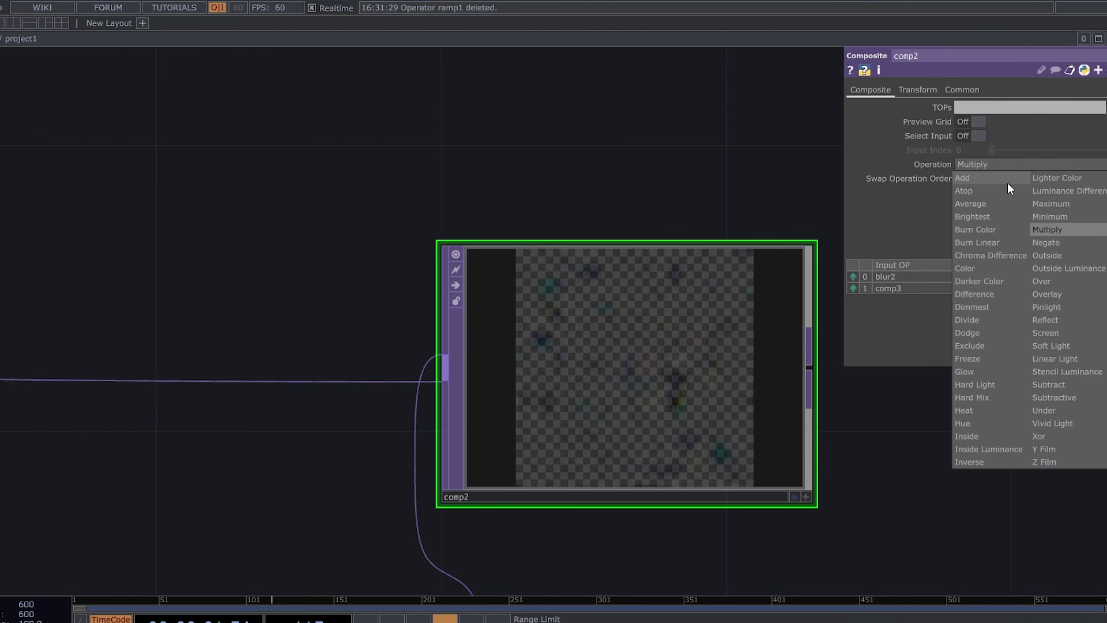
pyautogui.click(998, 308)
# Step: Examine the Dimmest composite's animated output up close, including its small coloured areas
pyautogui.scroll(5, 822, 349)
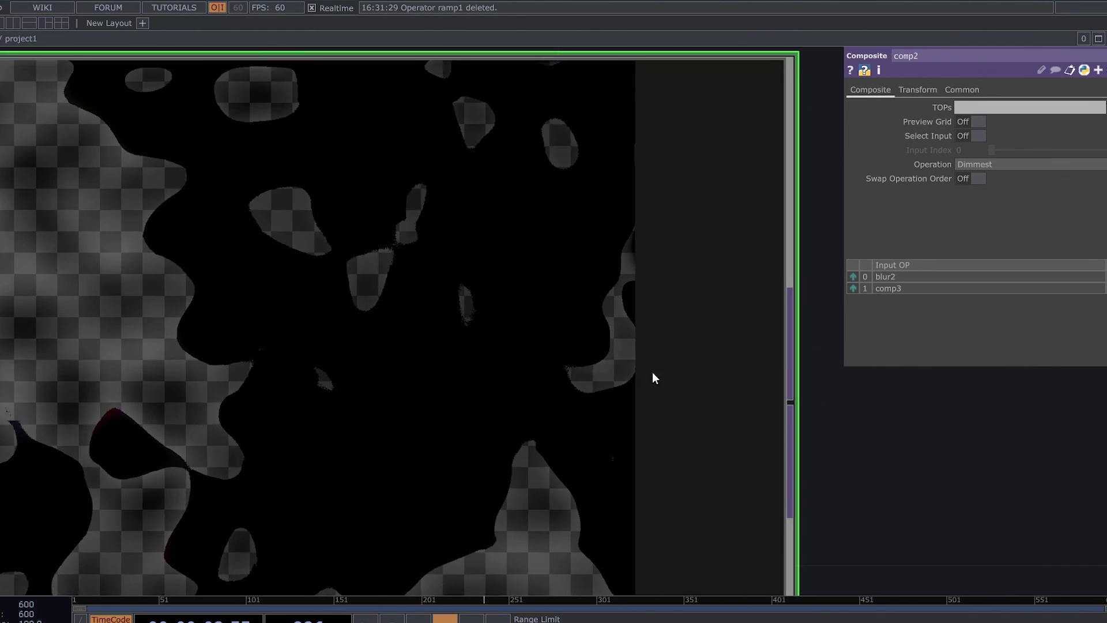
pyautogui.scroll(-4, 649, 370)
pyautogui.moveTo(727, 432); pyautogui.dragTo(731, 405)
pyautogui.scroll(2, 493, 405)
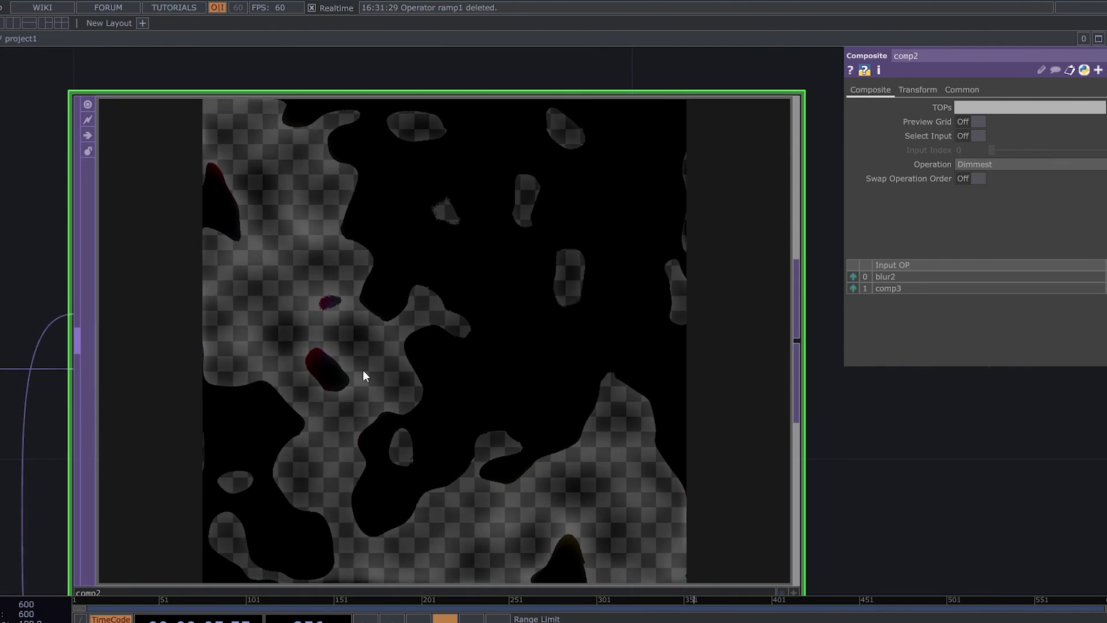
pyautogui.scroll(3, 335, 370)
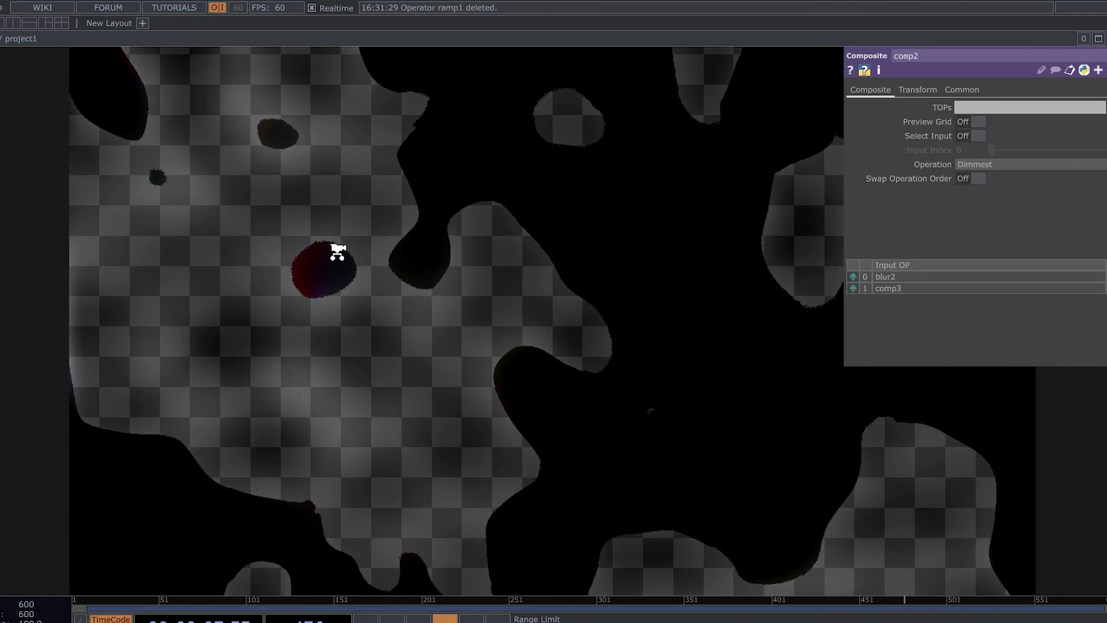
pyautogui.scroll(-5, 346, 257)
pyautogui.scroll(4, 365, 258)
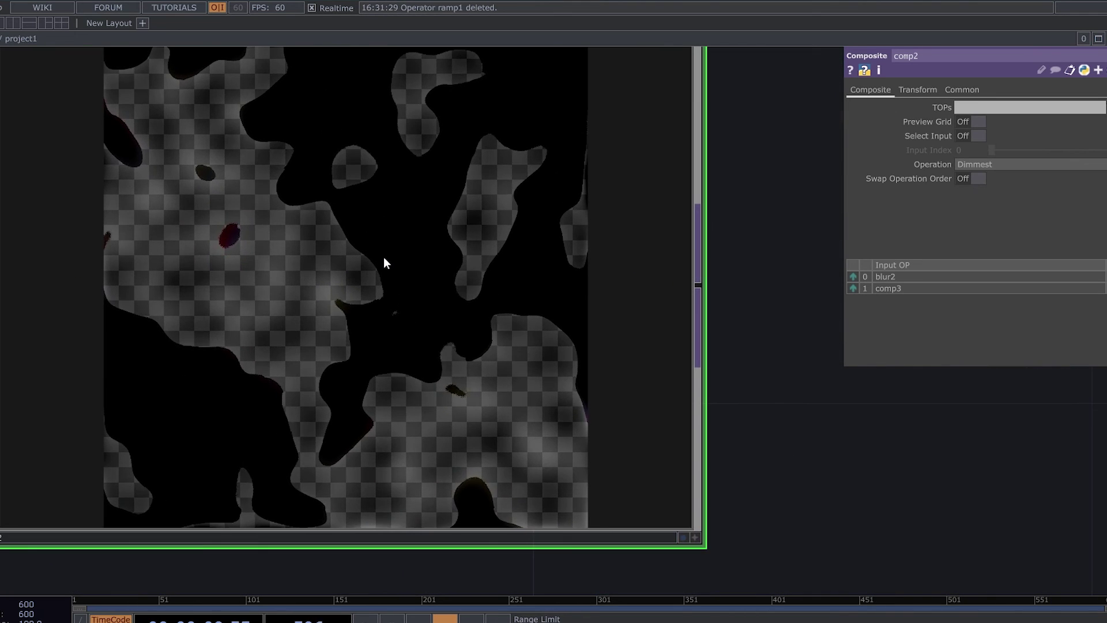
pyautogui.scroll(-5, 384, 259)
pyautogui.scroll(2, 386, 265)
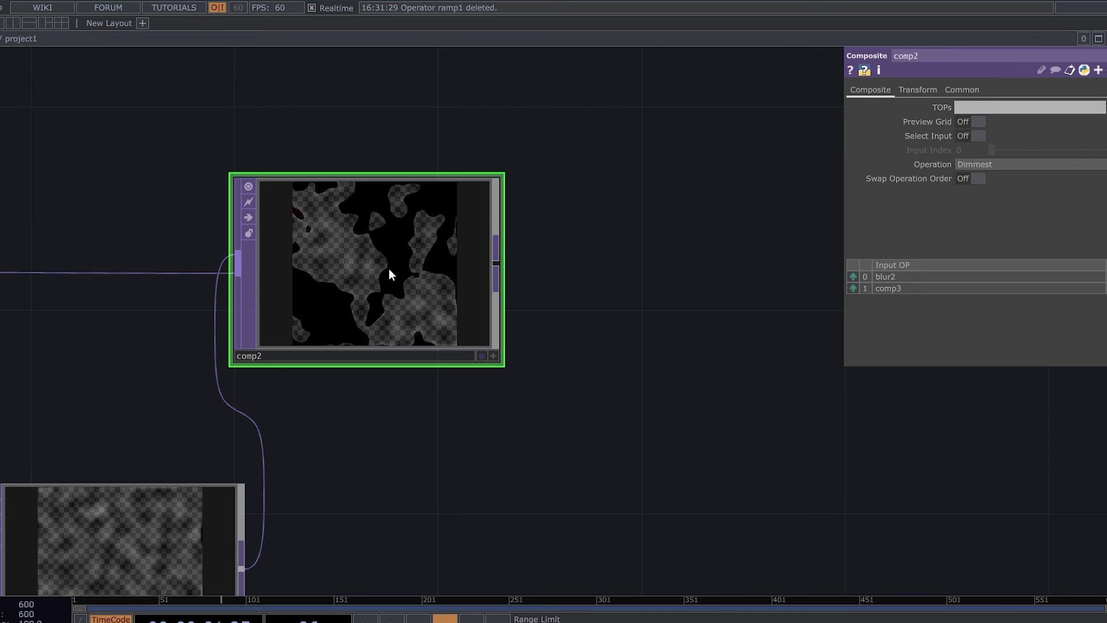
# Step: Add a second Level TOP to the right of the second Composite TOP, fed by its output
pyautogui.rightClick(497, 263)
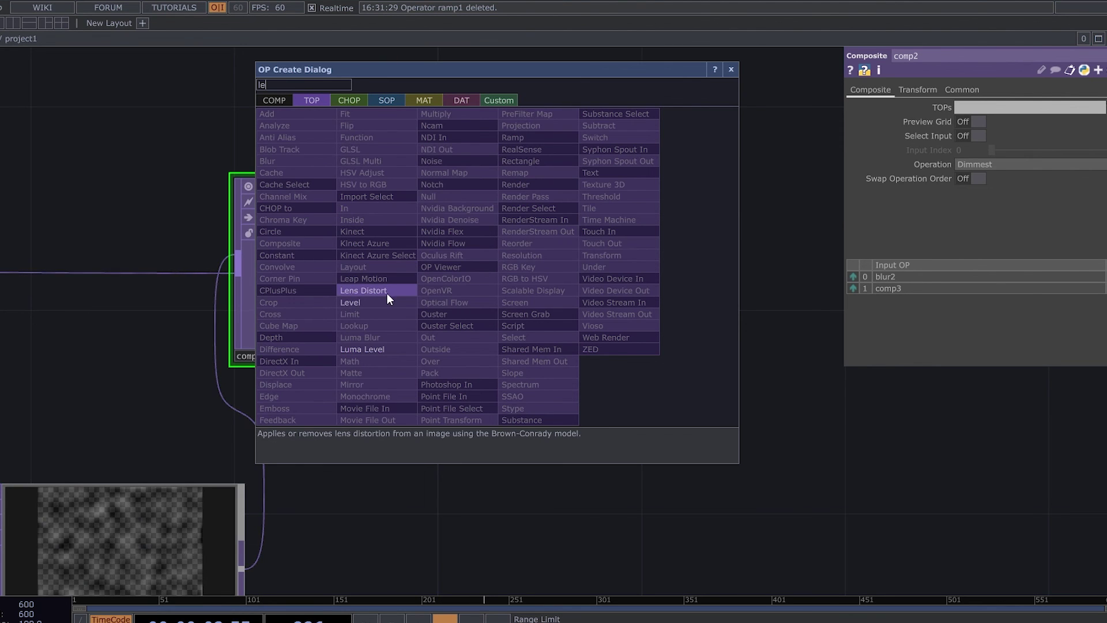
pyautogui.click(383, 302)
pyautogui.click(695, 265)
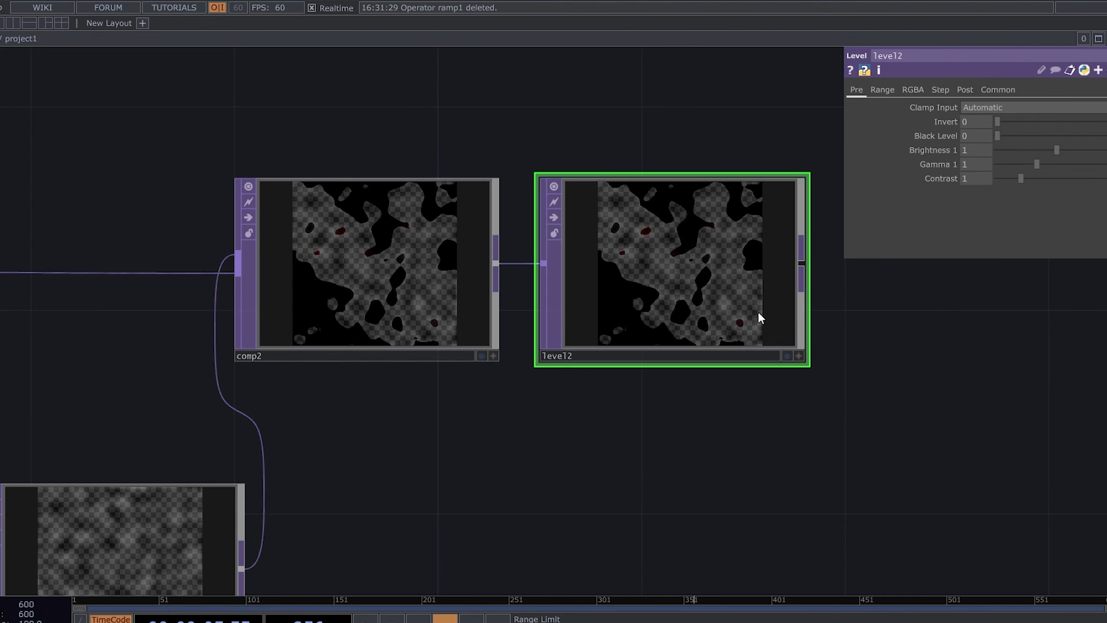
# Step: Set the second Level TOP's Brightness 1 to 7.4 and check the brightened pattern
pyautogui.moveTo(757, 405); pyautogui.dragTo(664, 439)
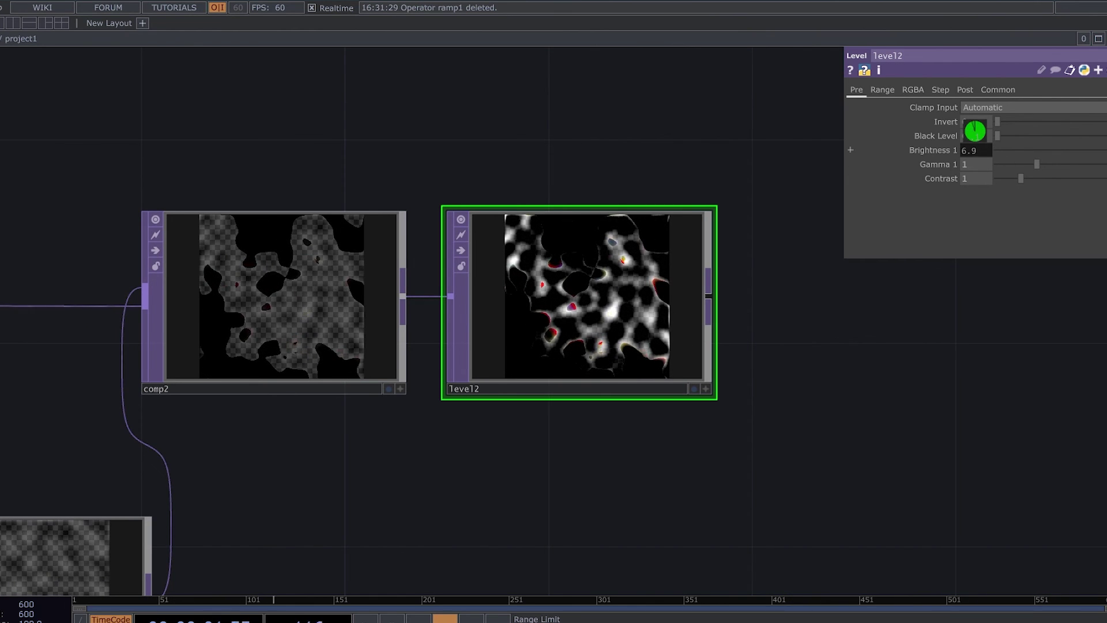
pyautogui.scroll(5, 526, 324)
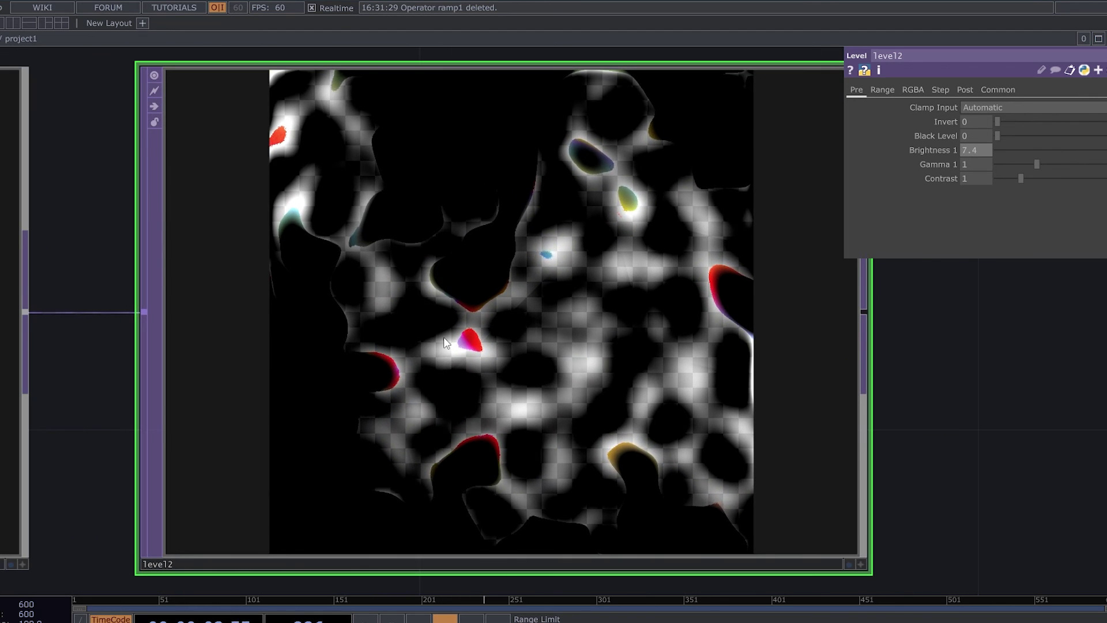
pyautogui.scroll(1, 646, 207)
pyautogui.scroll(1, 645, 205)
pyautogui.scroll(-4, 580, 309)
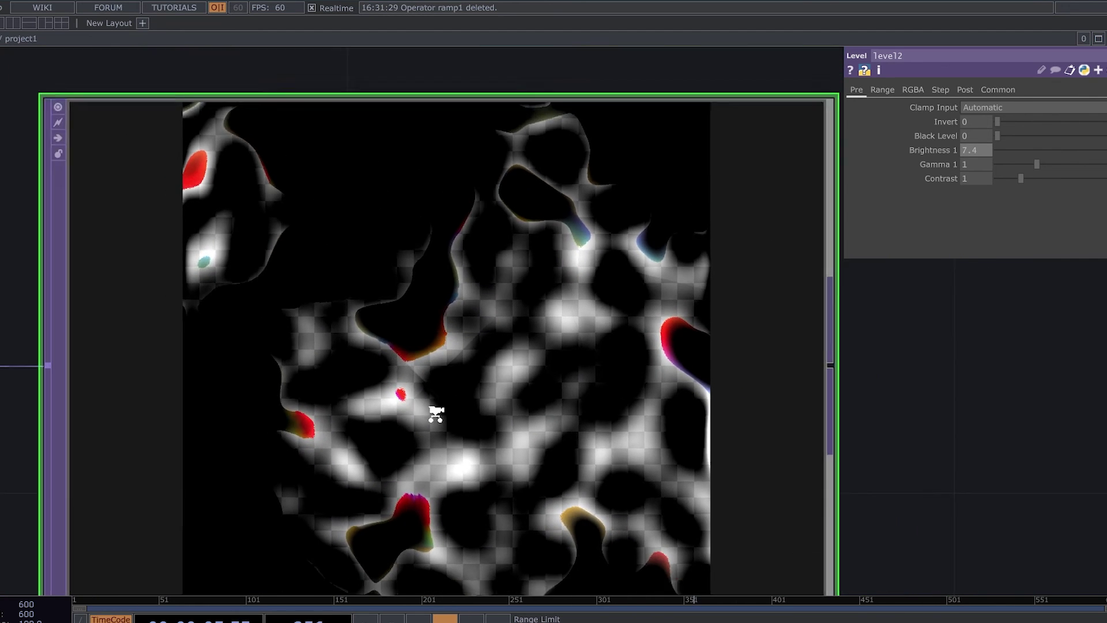
pyautogui.scroll(-4, 412, 418)
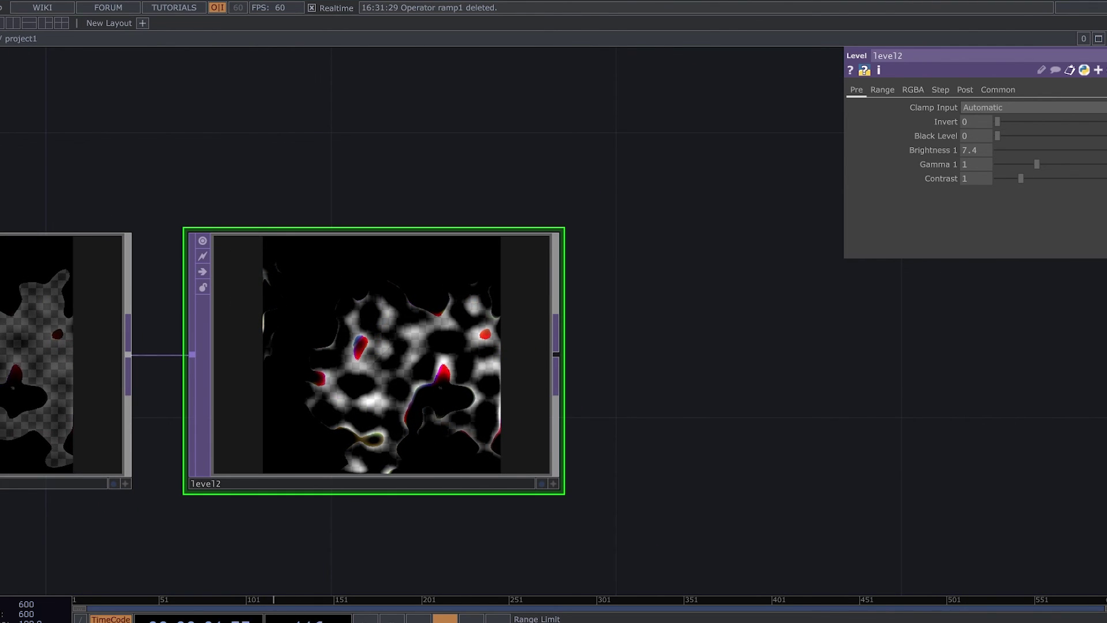
# Step: Add a third Blur TOP to the right of the second Level TOP, fed by its output
pyautogui.click(556, 360)
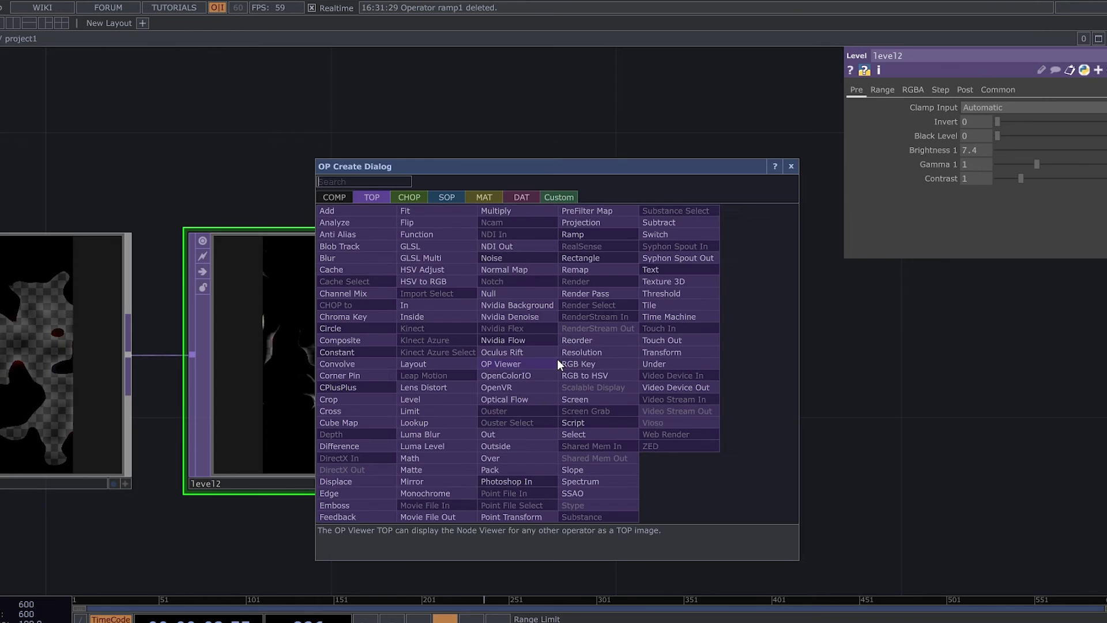
pyautogui.write('b')
pyautogui.click(351, 261)
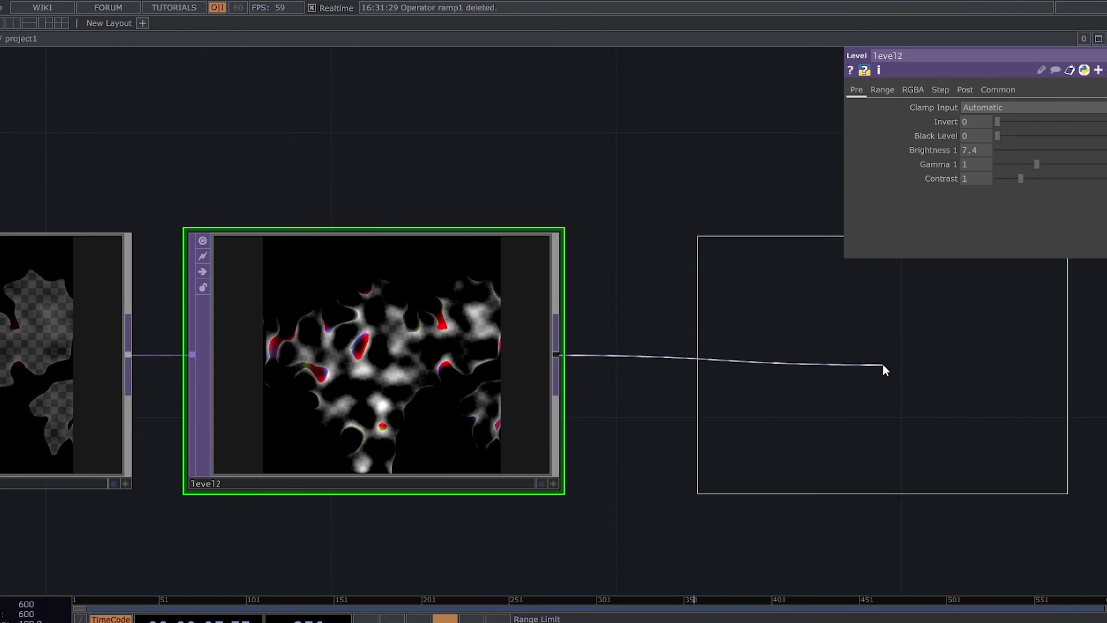
pyautogui.click(883, 366)
# Step: Set the third Blur TOP's filter size to 6 and inspect the softened result
pyautogui.moveTo(775, 496); pyautogui.dragTo(434, 436)
pyautogui.scroll(4, 558, 324)
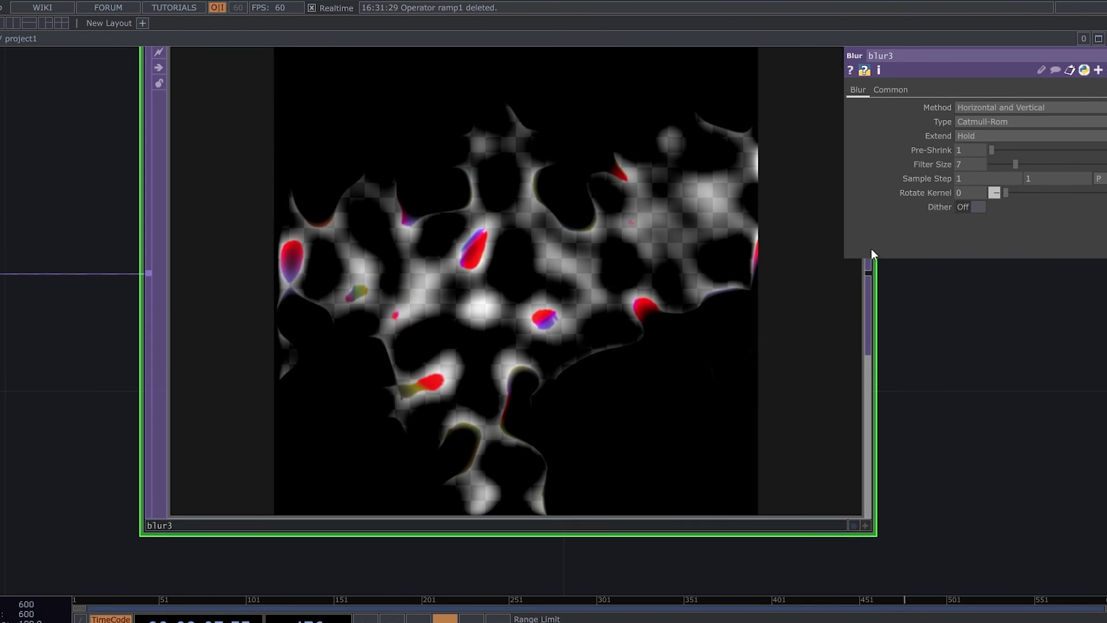
pyautogui.moveTo(1015, 165); pyautogui.dragTo(1011, 165)
pyautogui.scroll(2, 595, 289)
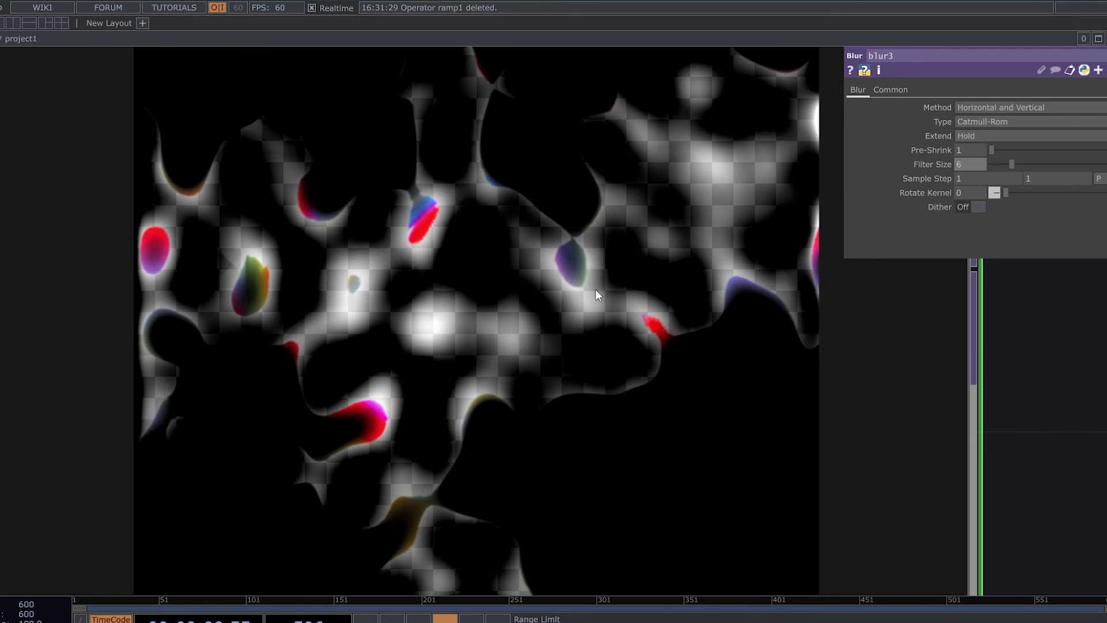
pyautogui.scroll(-4, 581, 293)
pyautogui.scroll(-2, 562, 298)
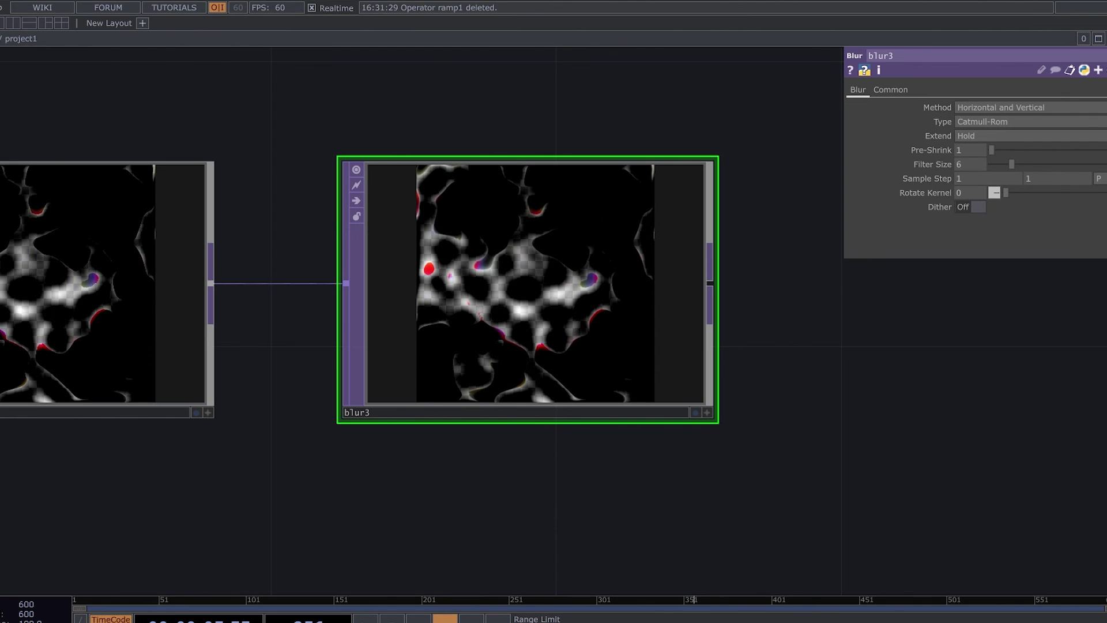
# Step: Add a fourth Composite TOP well to the right of the third Blur TOP, fed by its output
pyautogui.moveTo(613, 448); pyautogui.dragTo(565, 465)
pyautogui.scroll(-5, 565, 464)
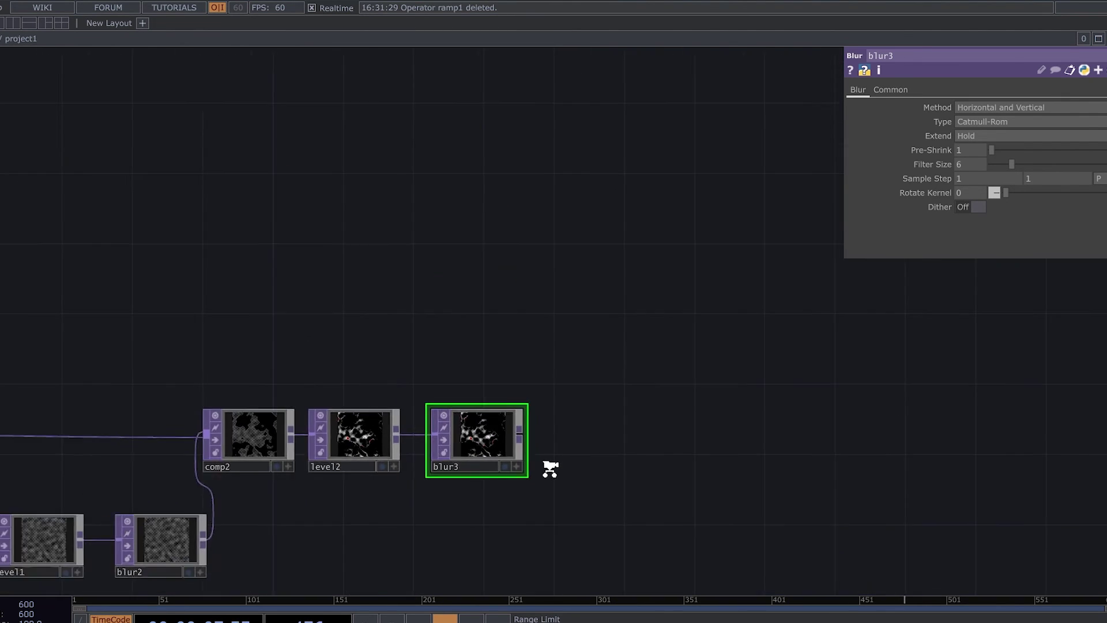
pyautogui.rightClick(521, 440)
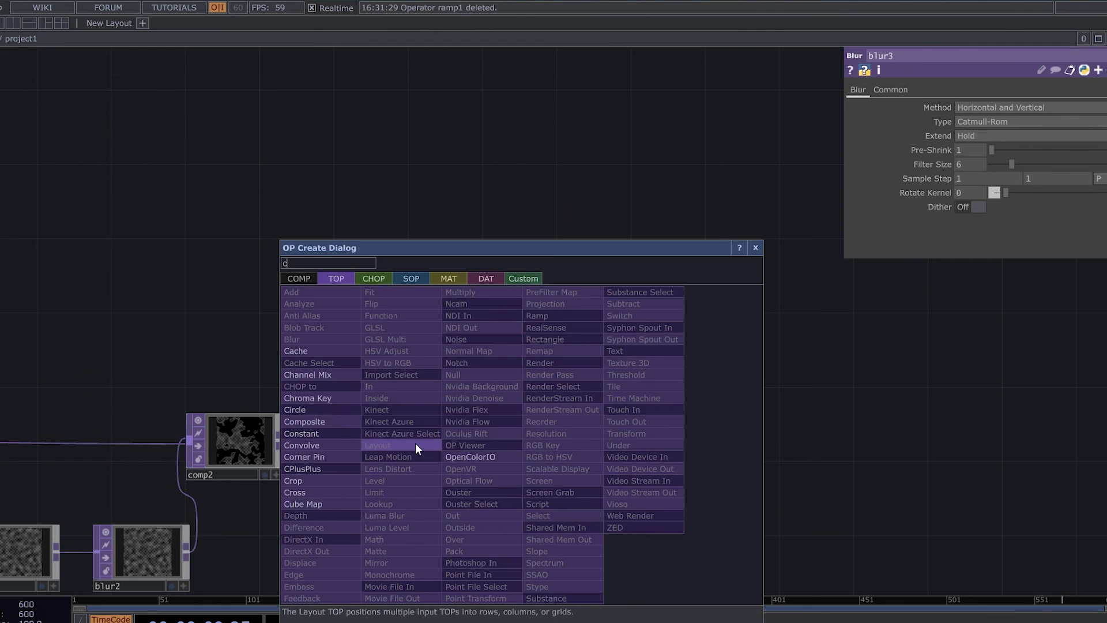
pyautogui.click(330, 424)
pyautogui.click(918, 440)
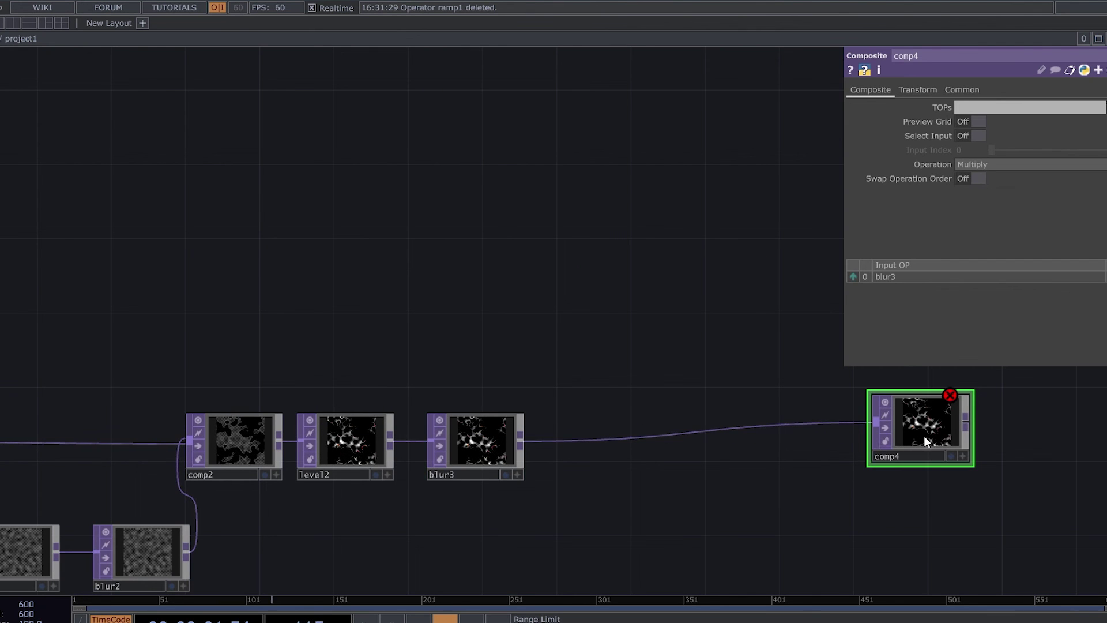
# Step: Duplicate the original Noise TOP and place the copy below the wire into the fourth Composite TOP, moving that Composite further right for space
pyautogui.scroll(-6, 722, 517)
pyautogui.moveTo(714, 494); pyautogui.dragTo(853, 424)
pyautogui.moveTo(763, 445); pyautogui.dragTo(741, 385)
pyautogui.scroll(4, 361, 411)
pyautogui.scroll(1, 362, 410)
pyautogui.click(214, 406)
pyautogui.hotkey('ctrl', 'c')
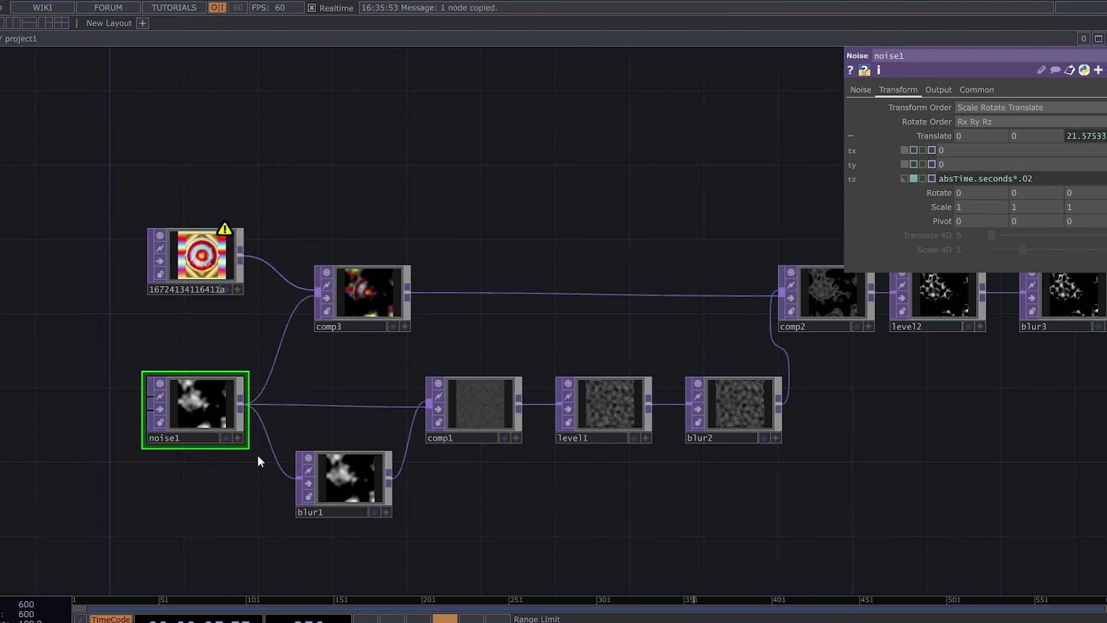
pyautogui.moveTo(714, 504); pyautogui.dragTo(53, 503)
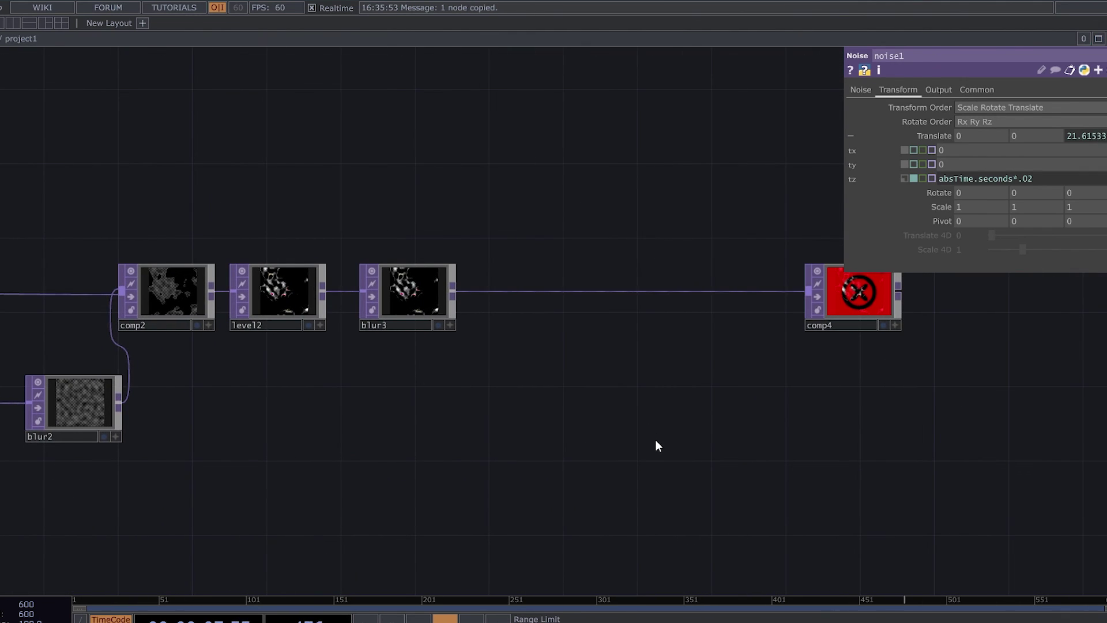
pyautogui.hotkey('ctrl', 'v')
pyautogui.scroll(2, 774, 421)
pyautogui.moveTo(774, 421); pyautogui.dragTo(560, 445)
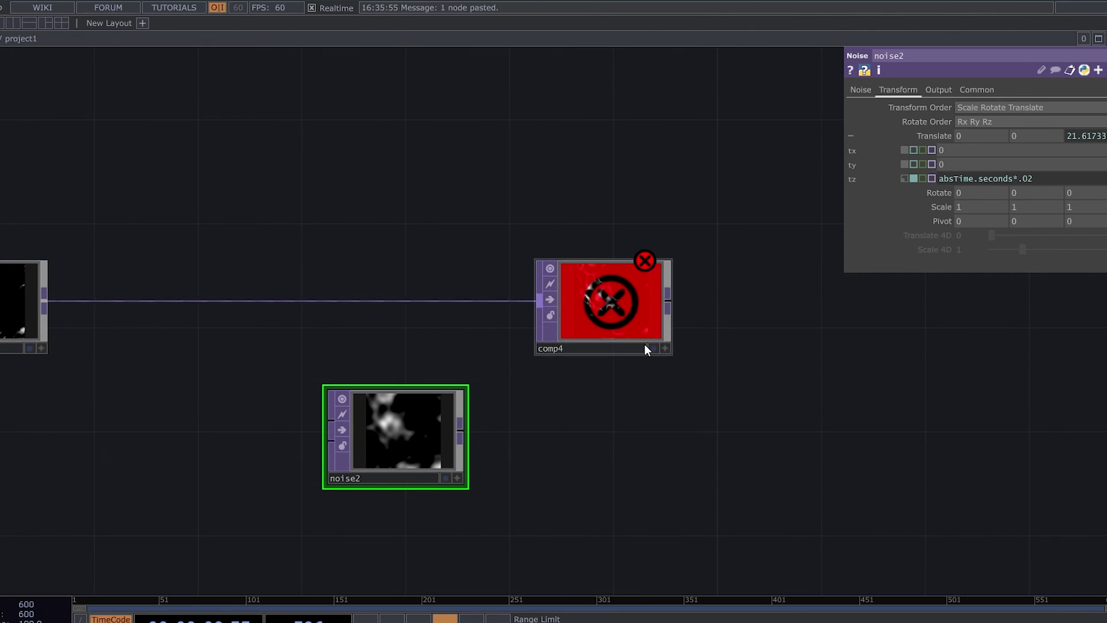
pyautogui.moveTo(645, 344); pyautogui.dragTo(776, 344)
pyautogui.moveTo(424, 442); pyautogui.dragTo(477, 451)
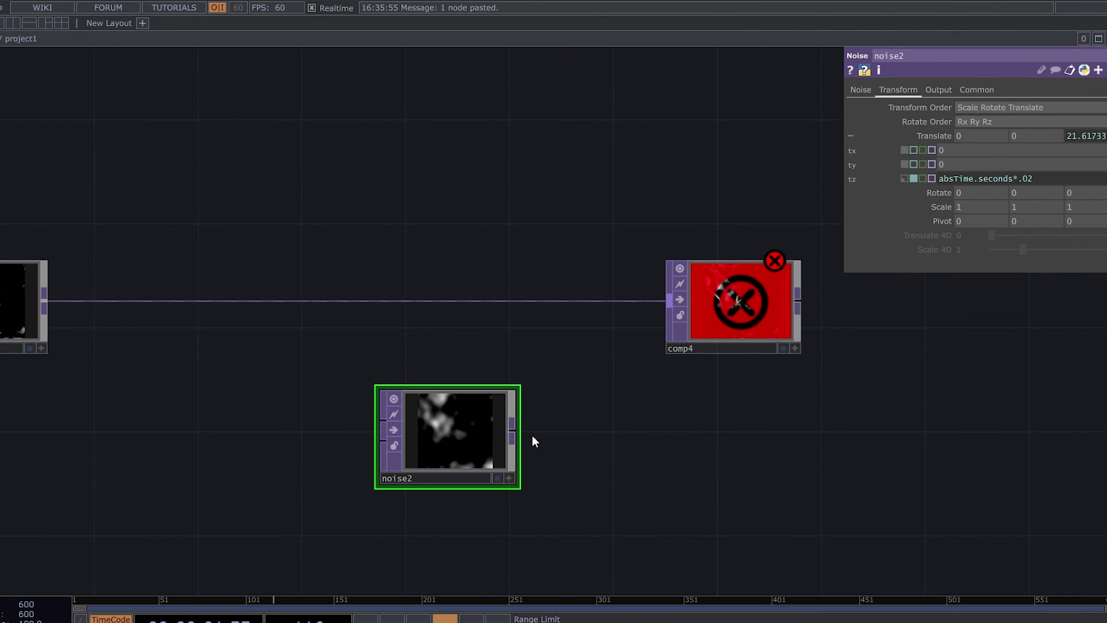
# Step: Add a third Level TOP to the right of the copied Noise TOP, fed by its output
pyautogui.rightClick(514, 430)
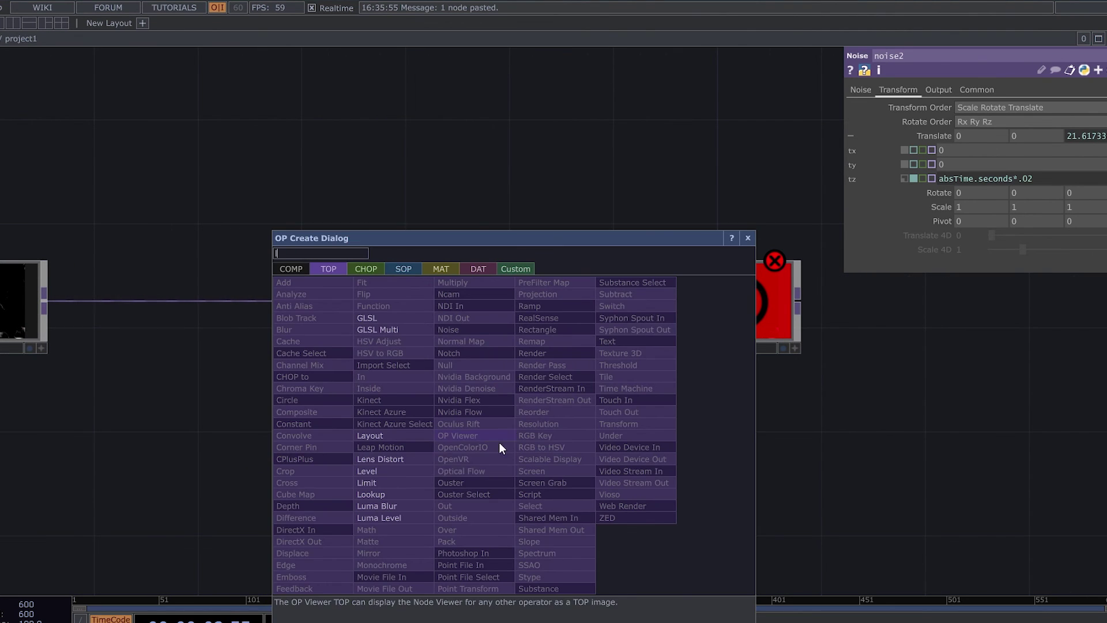
pyautogui.click(404, 471)
pyautogui.click(610, 435)
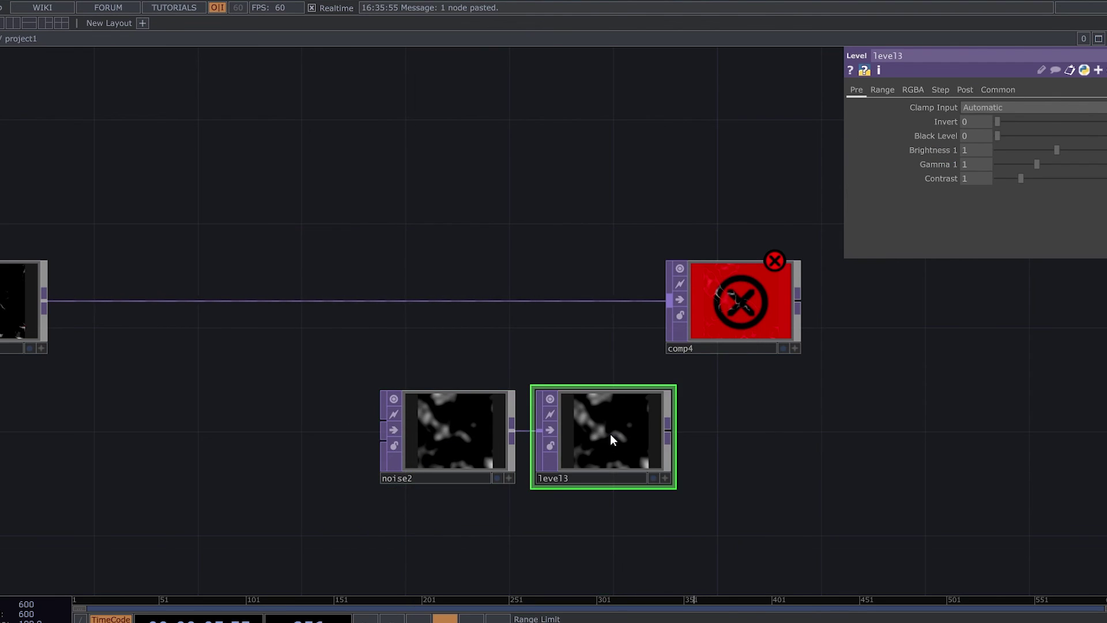
# Step: Set the copied Noise TOP's Period to 0 for fine grain
pyautogui.scroll(4, 460, 437)
pyautogui.click(472, 473)
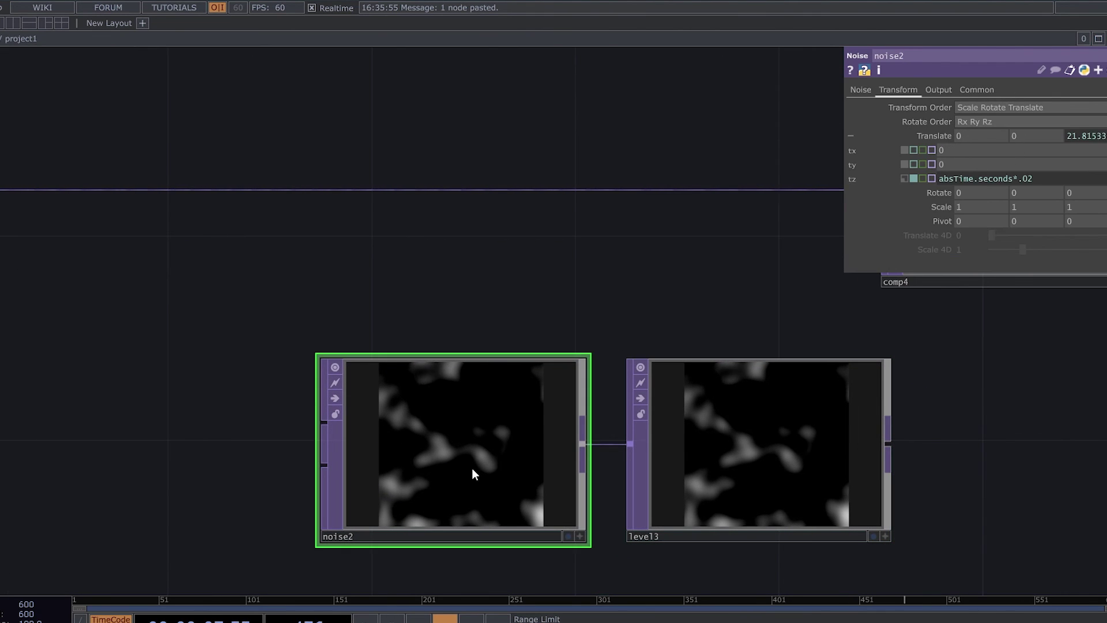
pyautogui.click(865, 92)
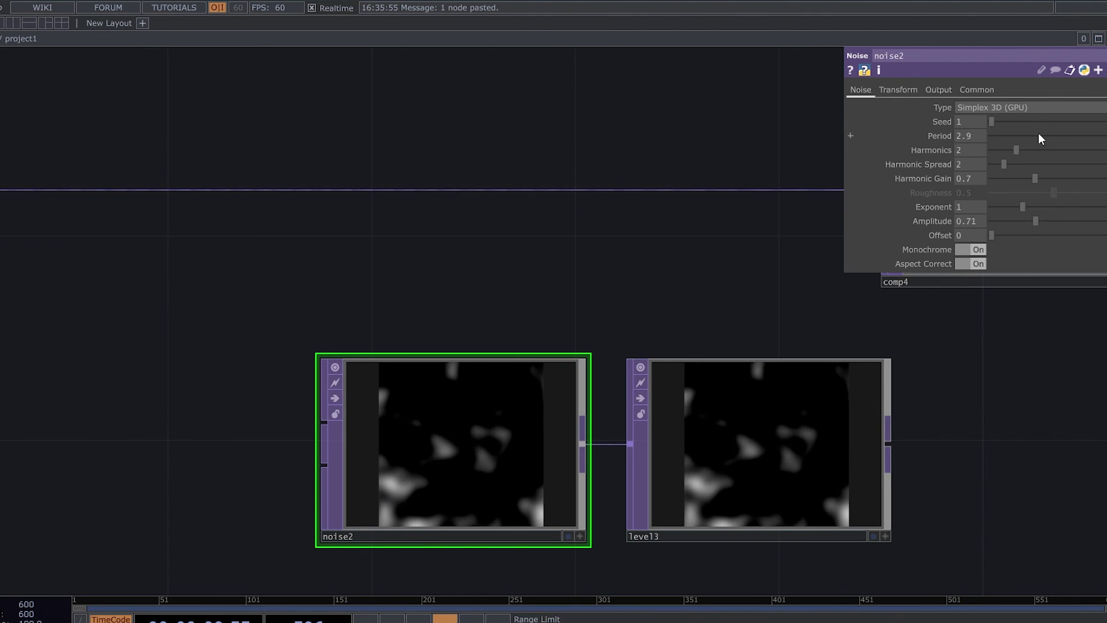
pyautogui.moveTo(1040, 134); pyautogui.dragTo(490, 171)
pyautogui.scroll(3, 460, 527)
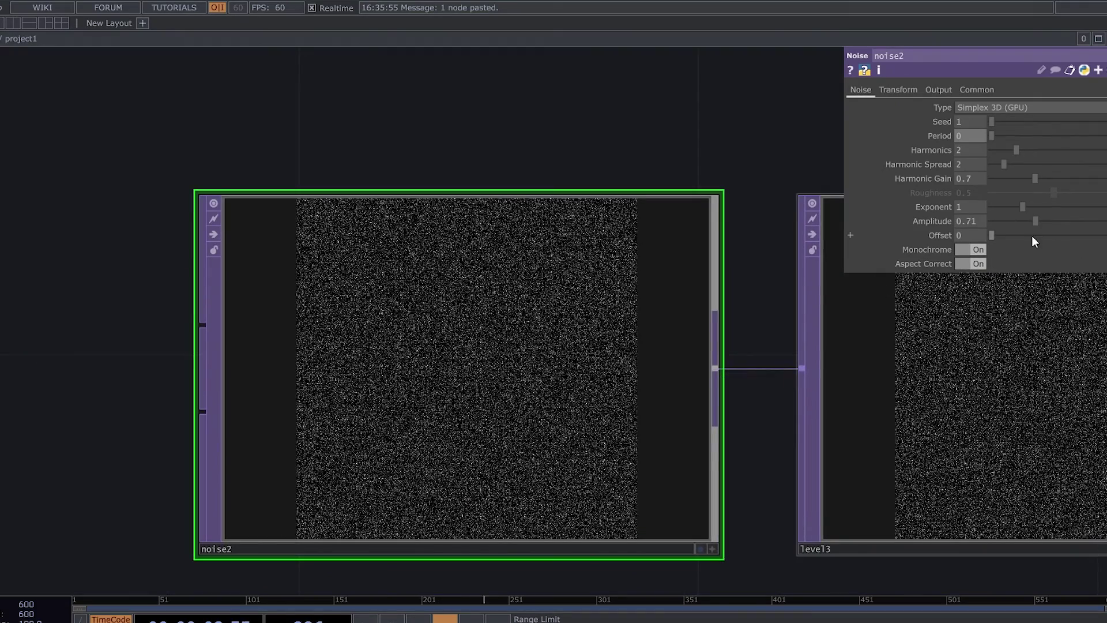
# Step: Reset the copied Noise TOP's Offset to its default of 0.5
pyautogui.rightClick(967, 234)
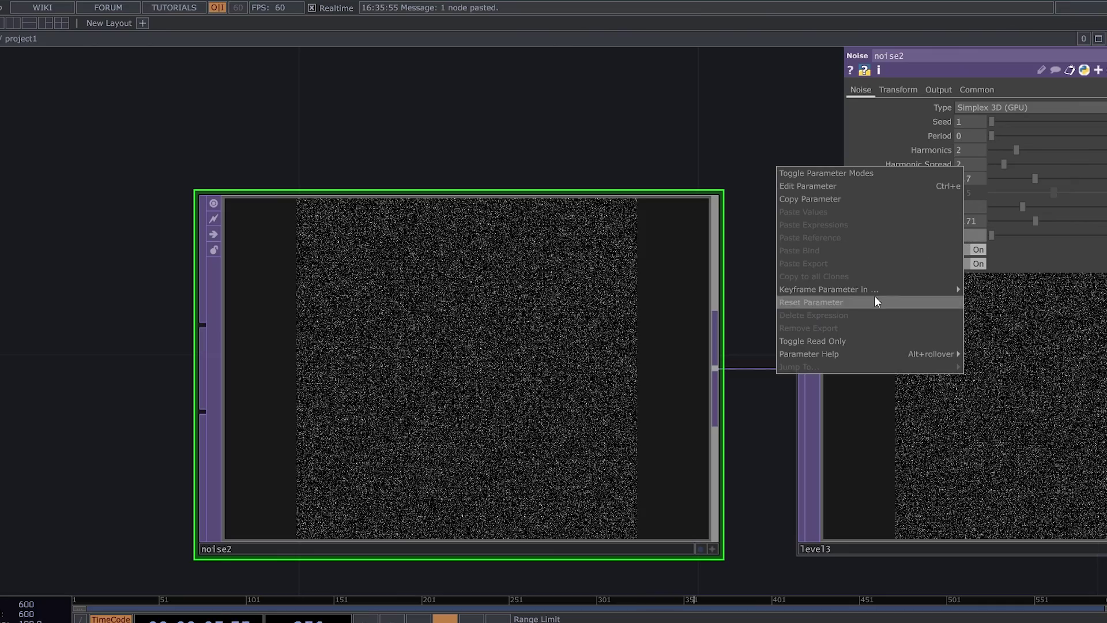
pyautogui.click(864, 303)
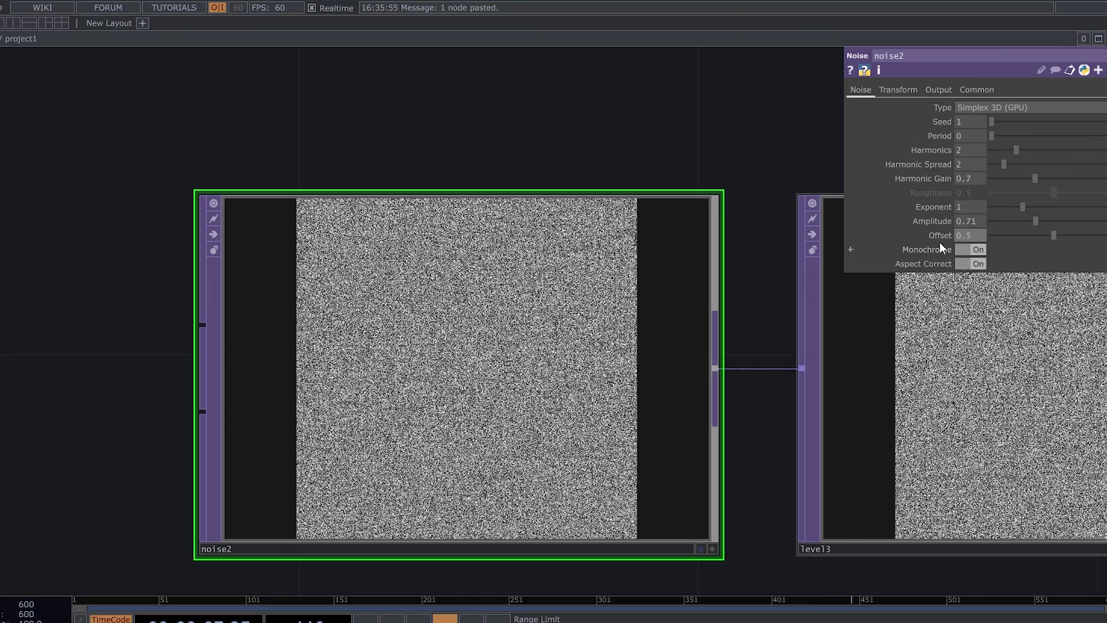
pyautogui.moveTo(736, 140); pyautogui.dragTo(529, 105)
pyautogui.rightClick(980, 240)
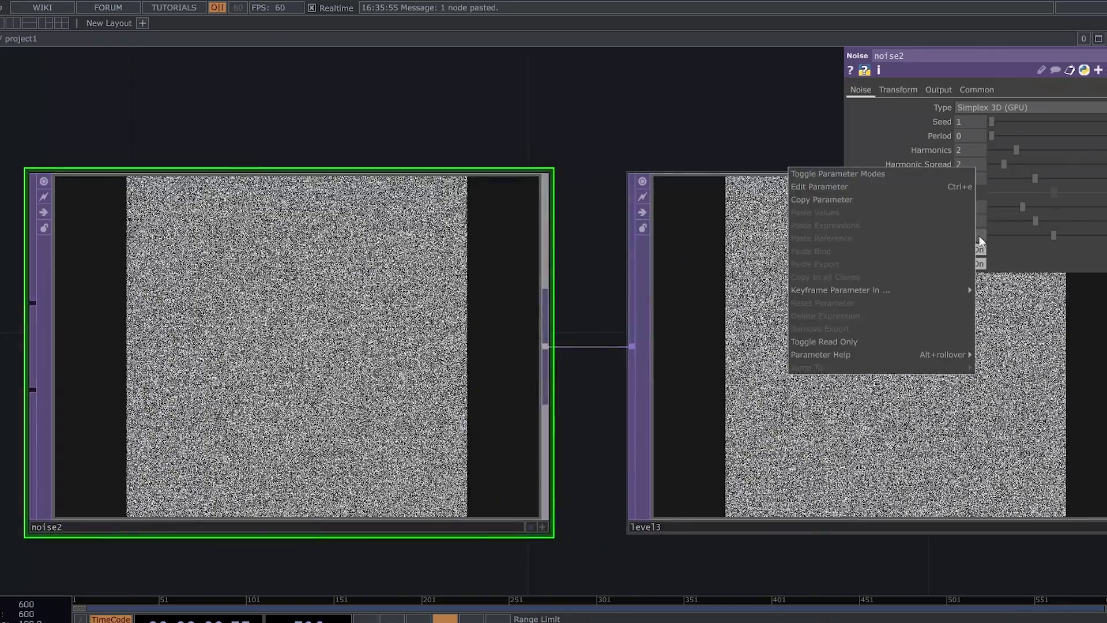
pyautogui.click(784, 152)
pyautogui.rightClick(970, 237)
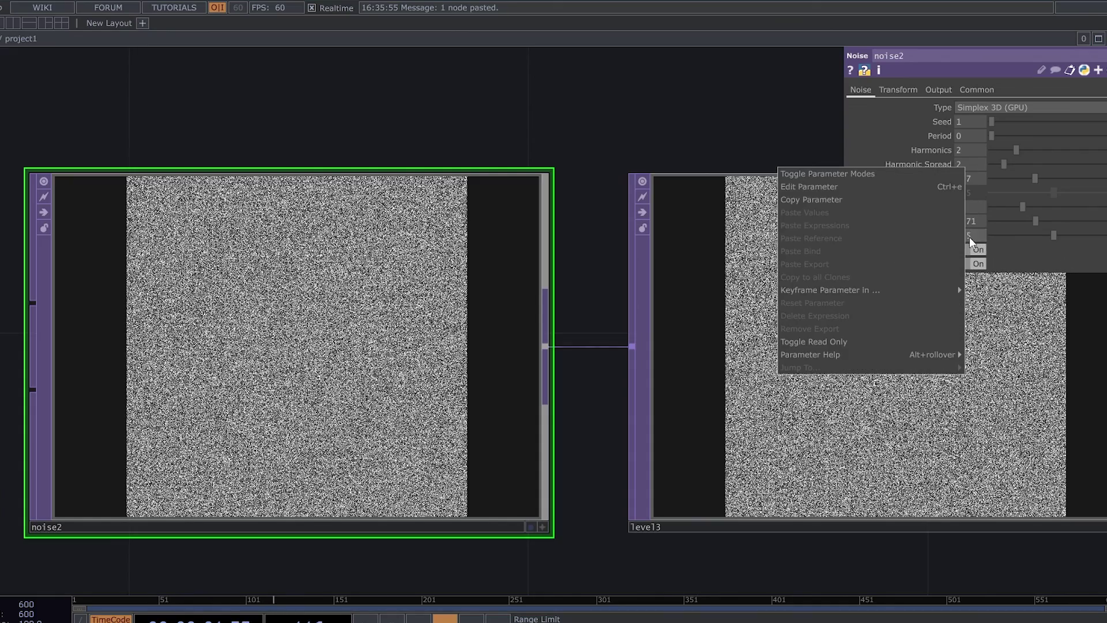
pyautogui.moveTo(908, 293)
pyautogui.click(697, 145)
pyautogui.scroll(-4, 695, 227)
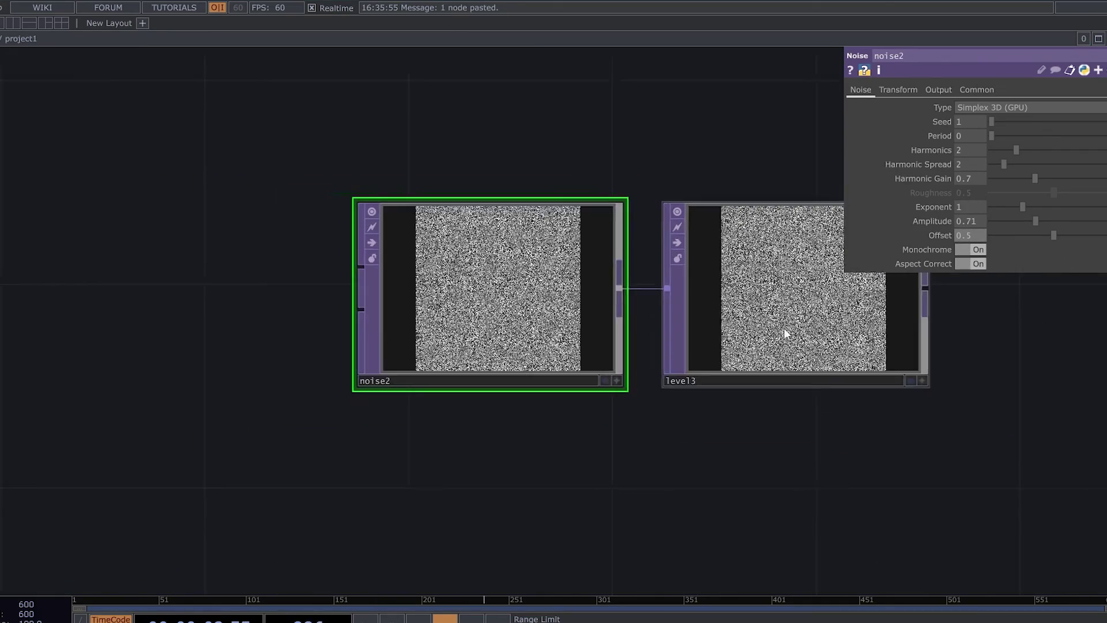
# Step: Connect the third Level TOP's output to the fourth Composite TOP as its second input
pyautogui.moveTo(680, 452); pyautogui.dragTo(323, 511)
pyautogui.scroll(-2, 536, 457)
pyautogui.moveTo(626, 238); pyautogui.dragTo(698, 238)
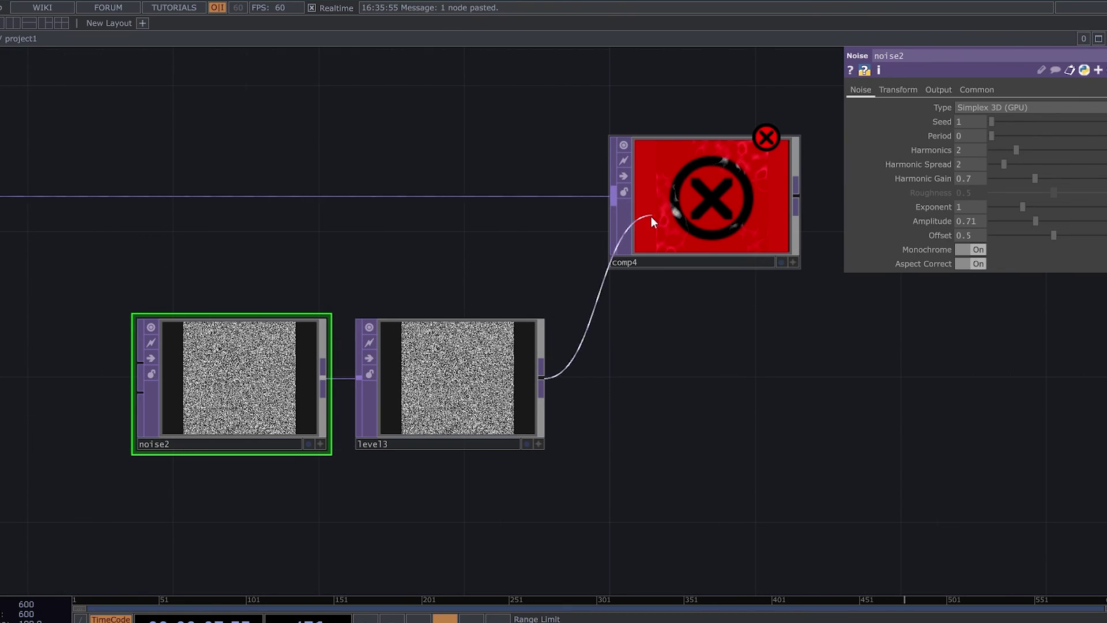
pyautogui.moveTo(614, 224); pyautogui.dragTo(616, 224)
pyautogui.click(721, 213)
# Step: Set the fourth Composite TOP's Operation to Add
pyautogui.scroll(8, 721, 211)
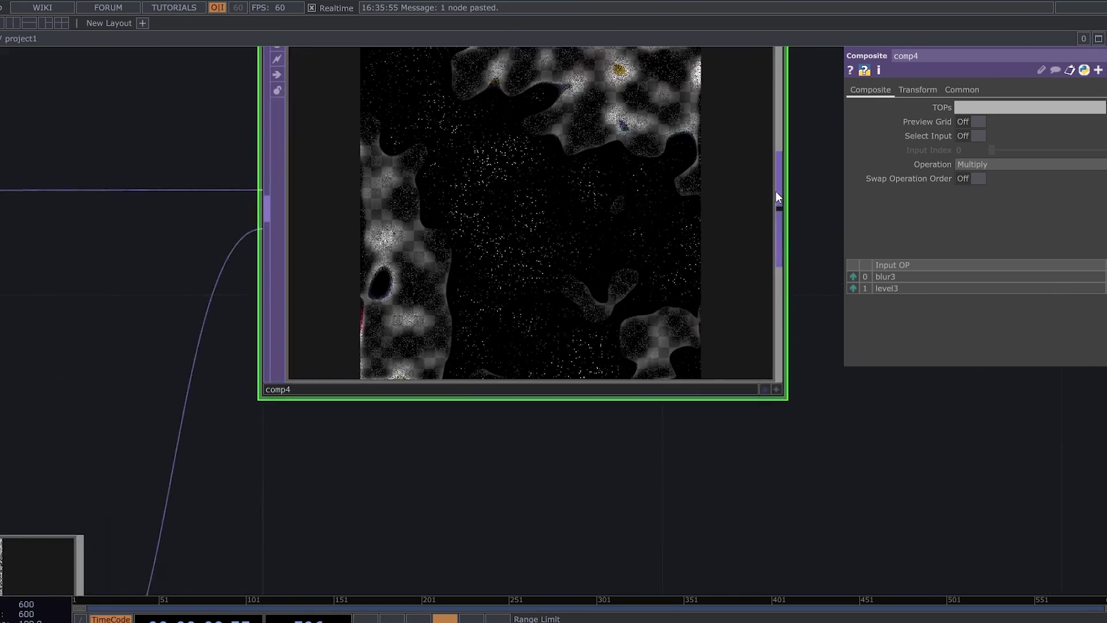
pyautogui.click(981, 164)
pyautogui.click(977, 174)
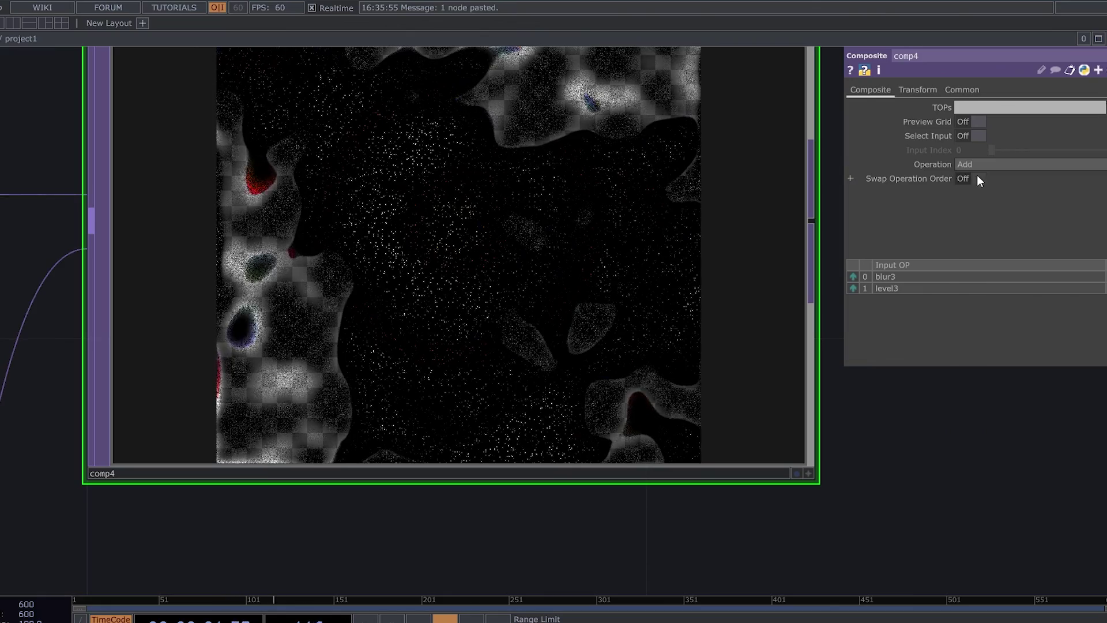
pyautogui.scroll(-6, 599, 208)
pyautogui.scroll(3, 455, 312)
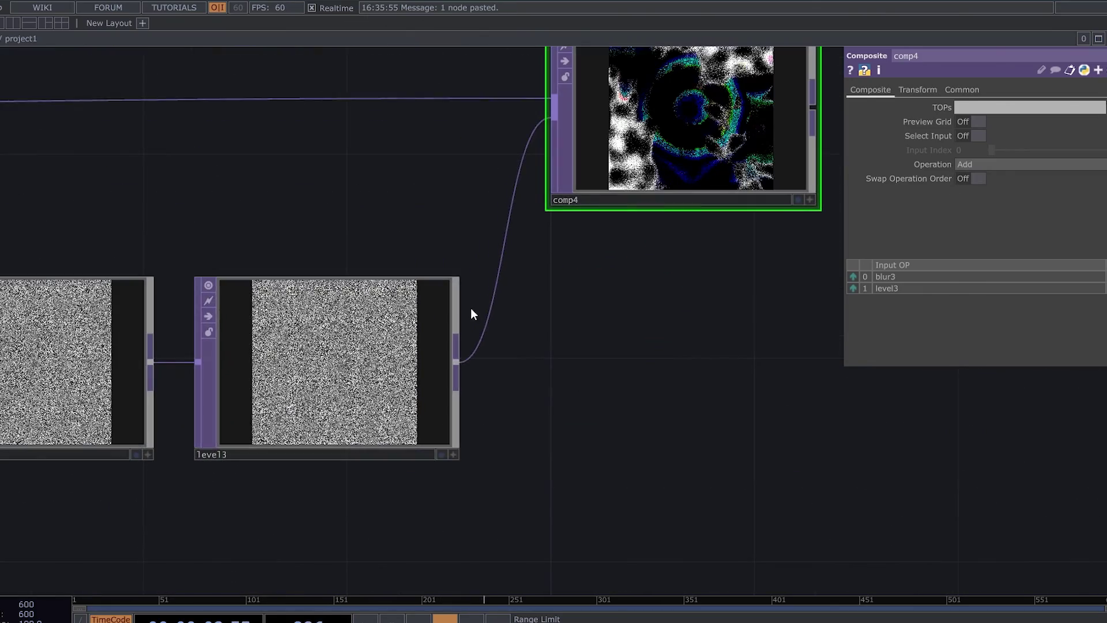
# Step: Lower the third Level TOP's post Opacity to 0.065 and inspect the subtle grain in the fourth Composite TOP
pyautogui.click(404, 362)
pyautogui.scroll(2, 438, 355)
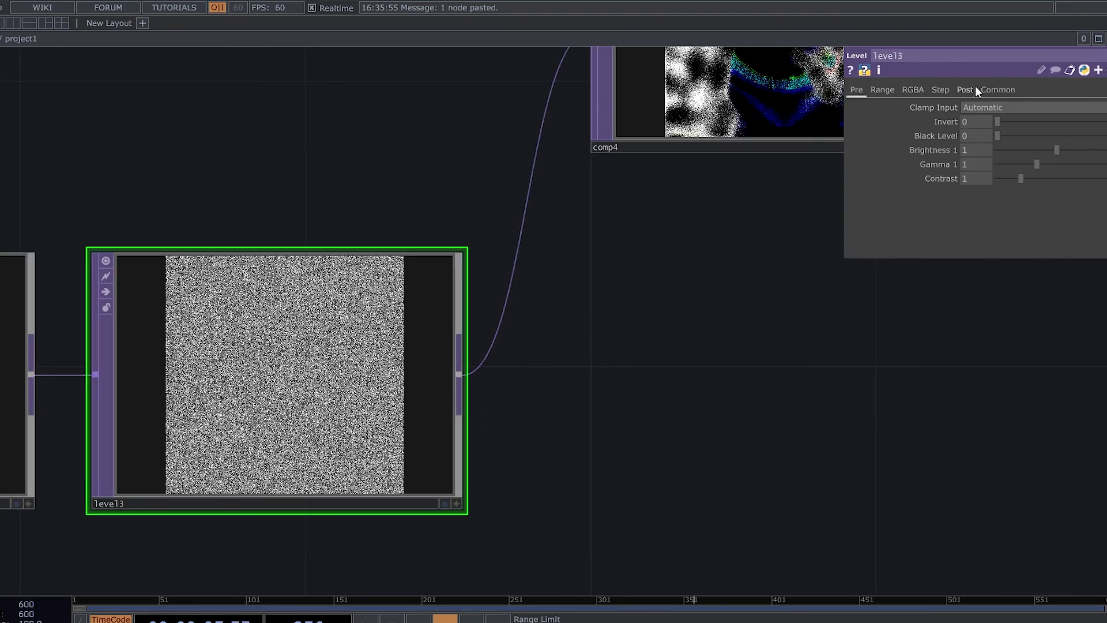
pyautogui.click(966, 89)
pyautogui.moveTo(731, 339); pyautogui.dragTo(691, 426)
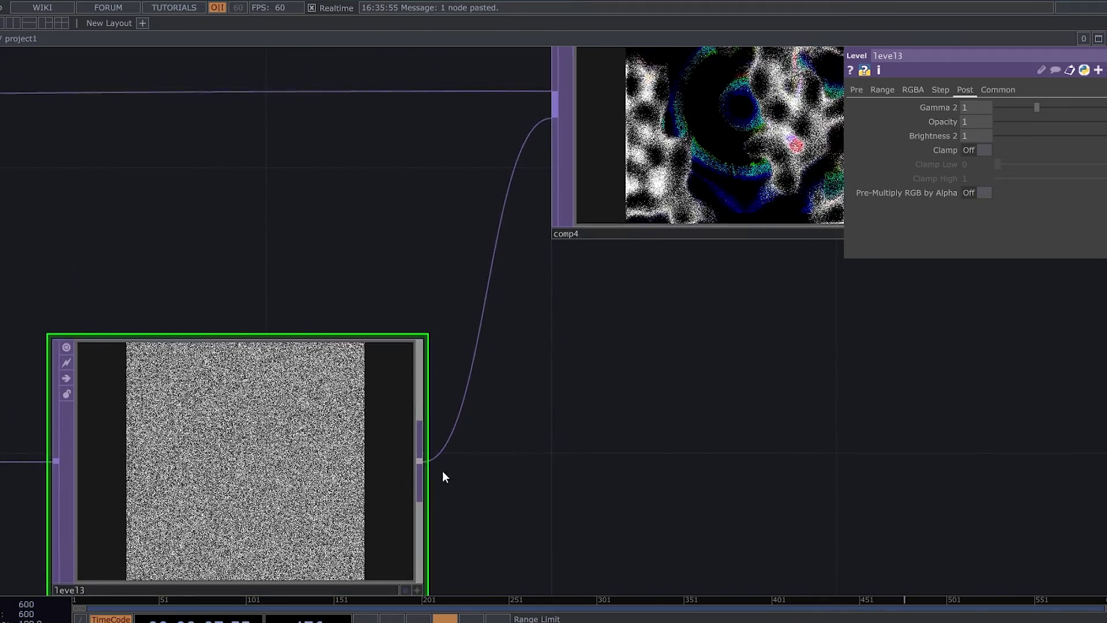
pyautogui.moveTo(1036, 121); pyautogui.dragTo(1006, 131)
pyautogui.moveTo(820, 364); pyautogui.dragTo(583, 482)
pyautogui.scroll(4, 620, 167)
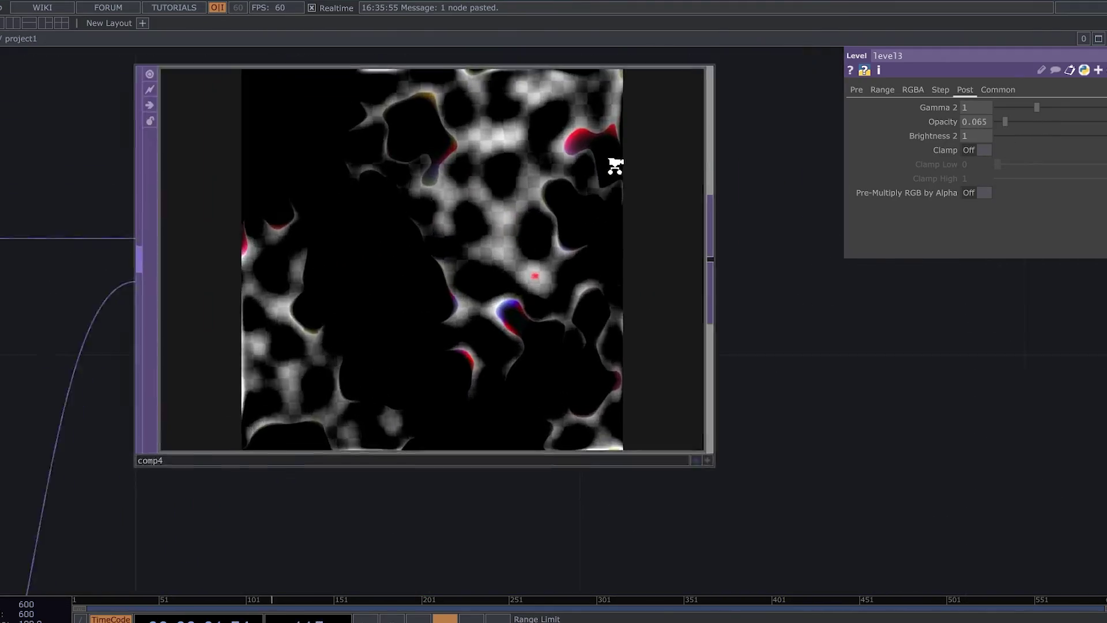
pyautogui.scroll(-2, 654, 409)
# Step: Display the fourth Composite TOP's output as the network background and look over the whole node chain
pyautogui.click(694, 496)
pyautogui.scroll(-10, 694, 496)
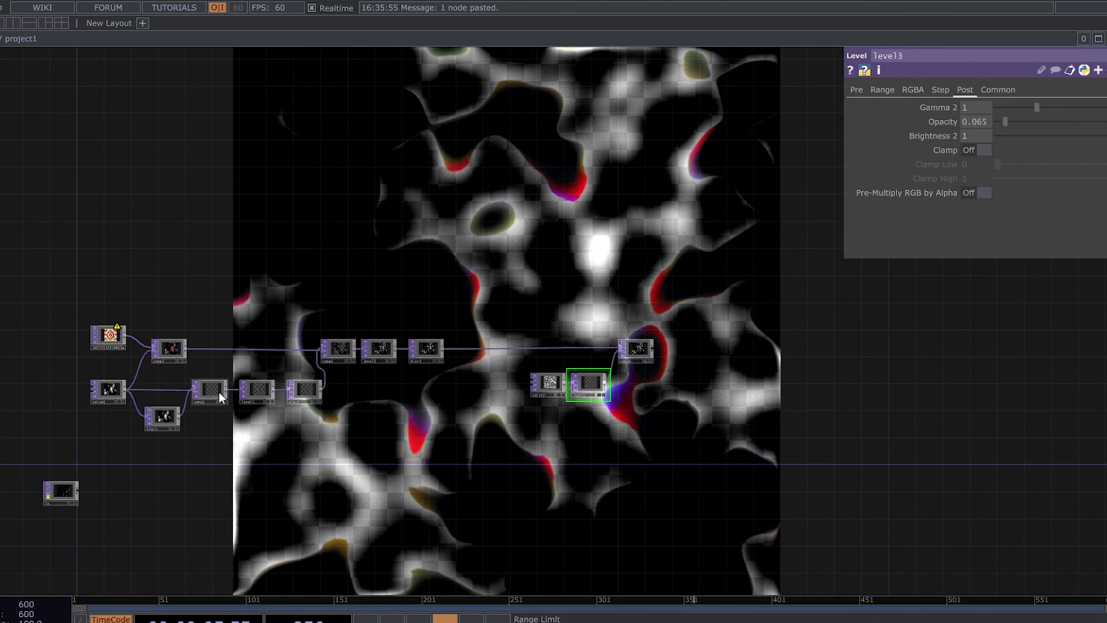
pyautogui.scroll(2, 540, 357)
pyautogui.scroll(1, 540, 357)
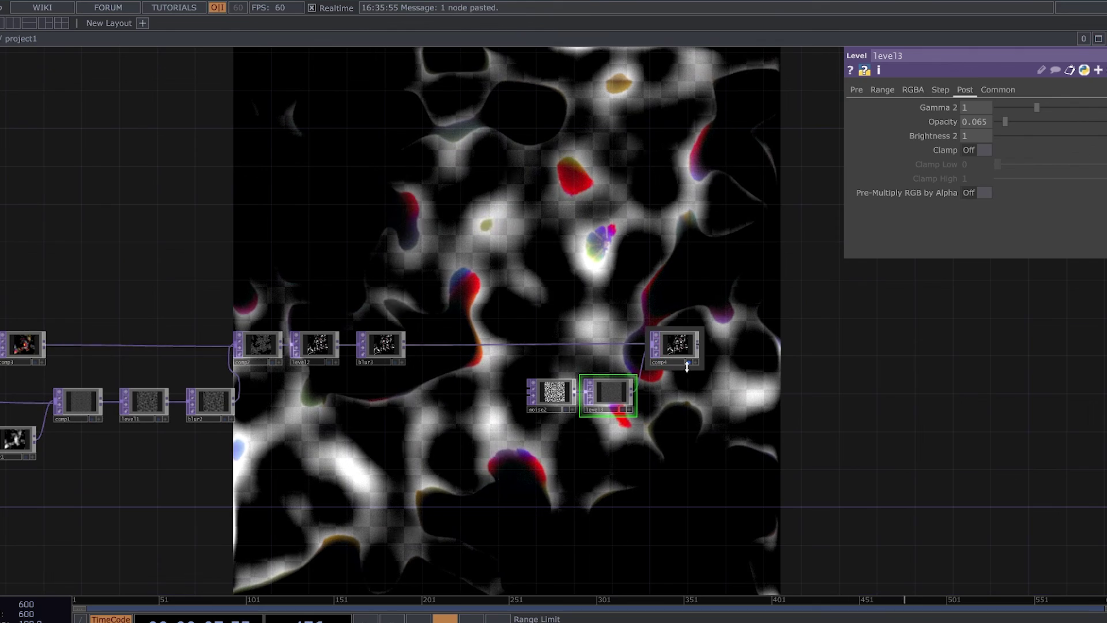
pyautogui.click(691, 363)
pyautogui.click(689, 365)
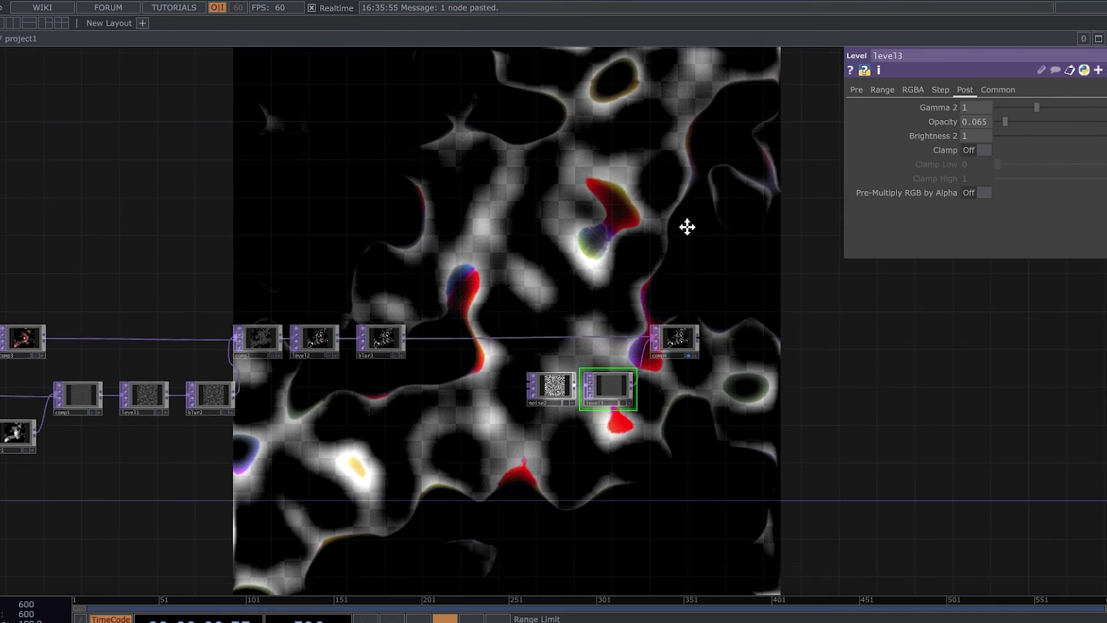
pyautogui.scroll(-3, 687, 225)
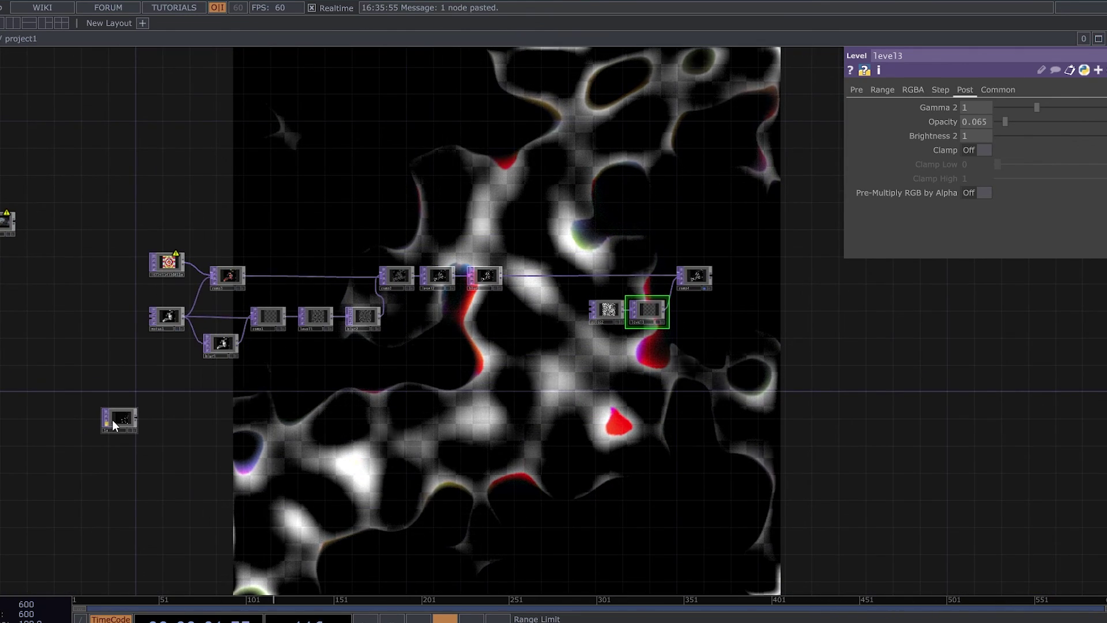
# Step: Duplicate the whole 13-node chain, place the copy directly below the original, and keep only the copy's final Composite displayed in the background
pyautogui.moveTo(113, 420); pyautogui.dragTo(99, 419)
pyautogui.moveTo(711, 194); pyautogui.dragTo(173, 410)
pyautogui.hotkey('ctrl', 'c')
pyautogui.hotkey('ctrl', 'v')
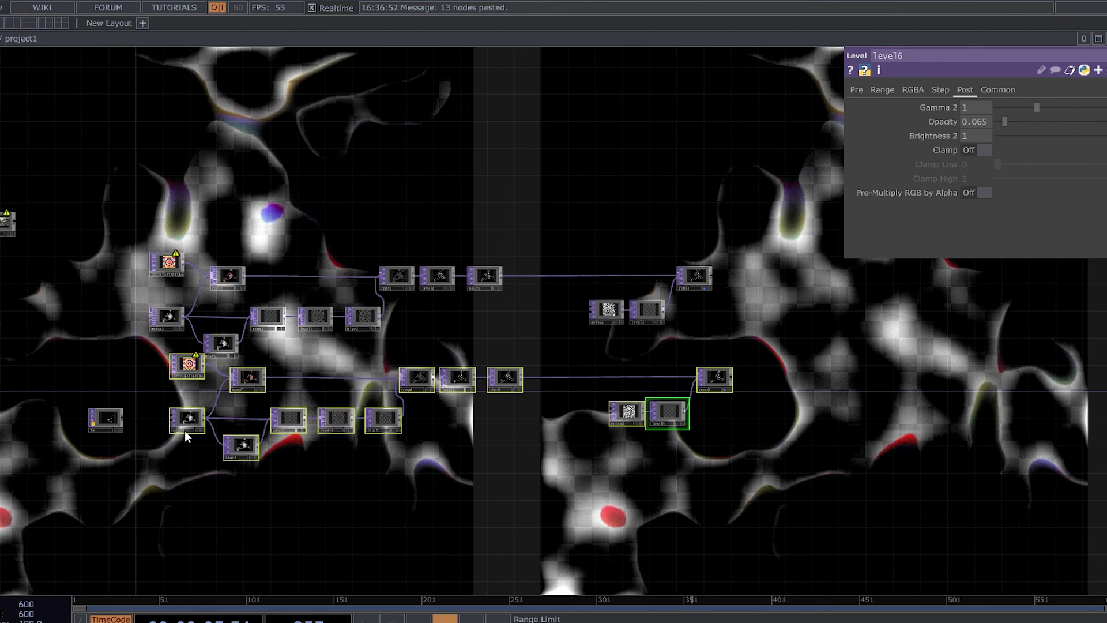
pyautogui.moveTo(715, 376); pyautogui.dragTo(694, 399)
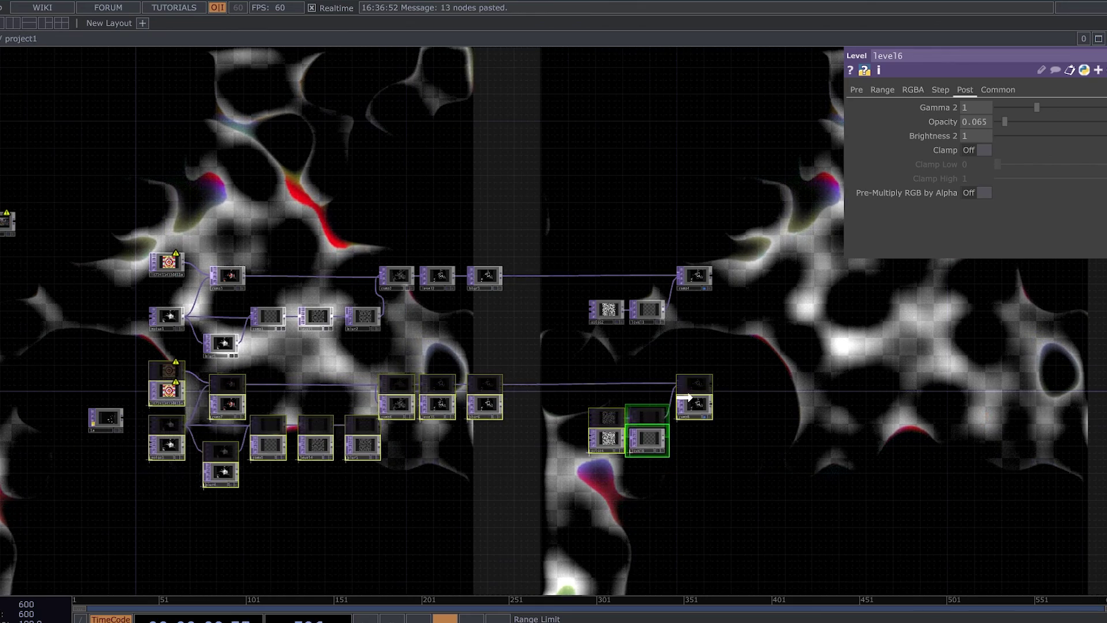
pyautogui.click(697, 349)
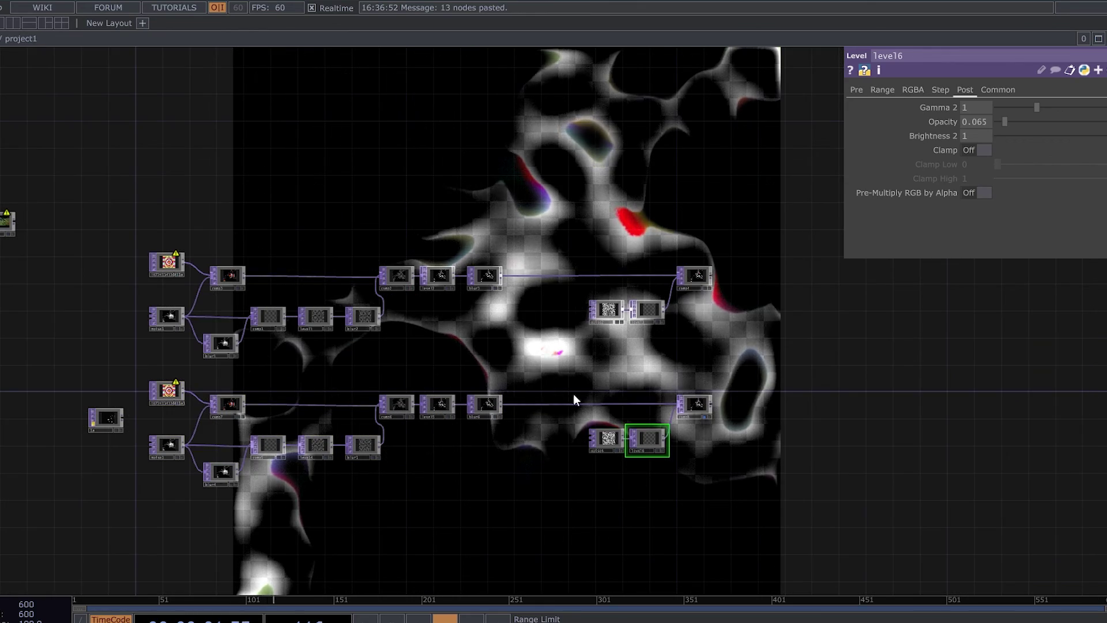
# Step: Insert a Limit TOP directly after the copied chain's mask Noise TOP, feeding its Composite and Blur branches
pyautogui.scroll(5, 396, 457)
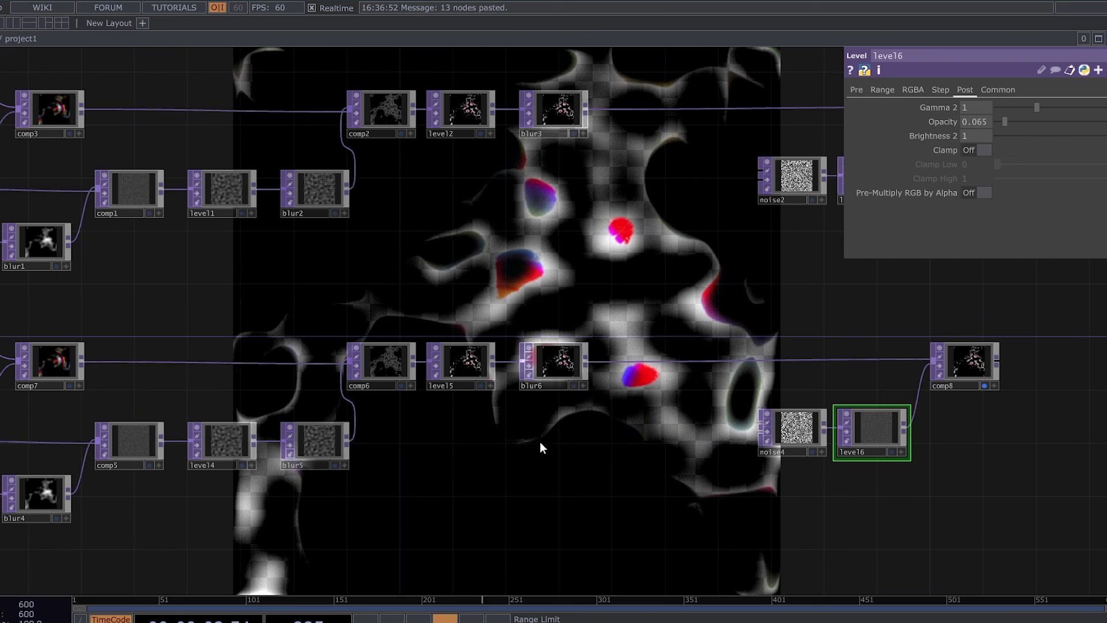
pyautogui.scroll(-3, 535, 451)
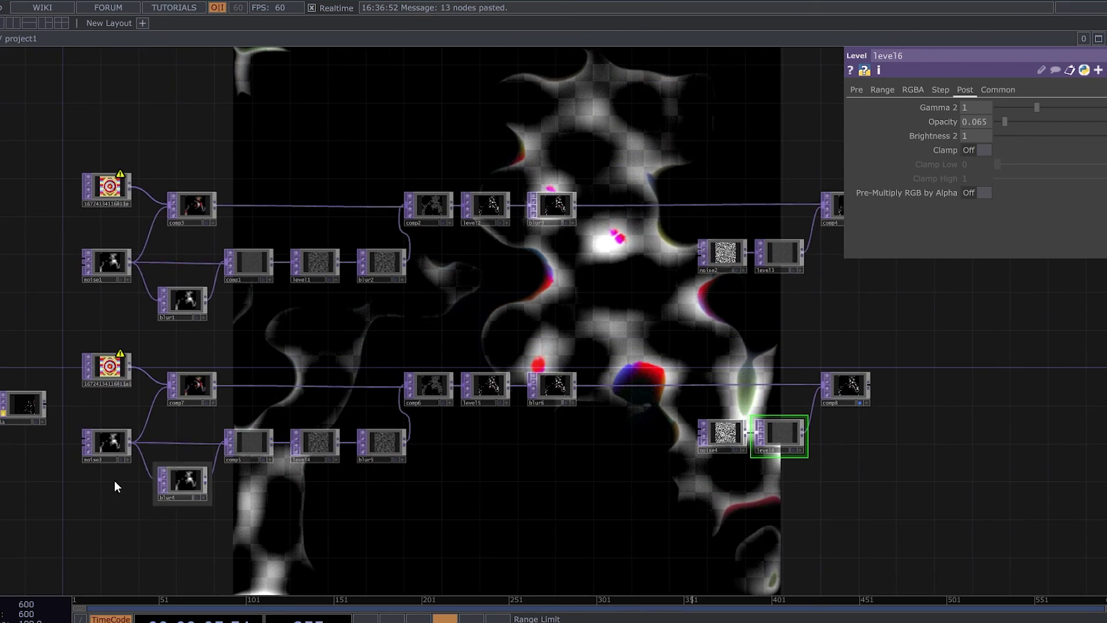
pyautogui.moveTo(141, 511); pyautogui.dragTo(267, 515)
pyautogui.scroll(5, 150, 492)
pyautogui.scroll(1, 150, 491)
pyautogui.moveTo(139, 341); pyautogui.dragTo(0, 395)
pyautogui.moveTo(215, 435); pyautogui.dragTo(250, 413)
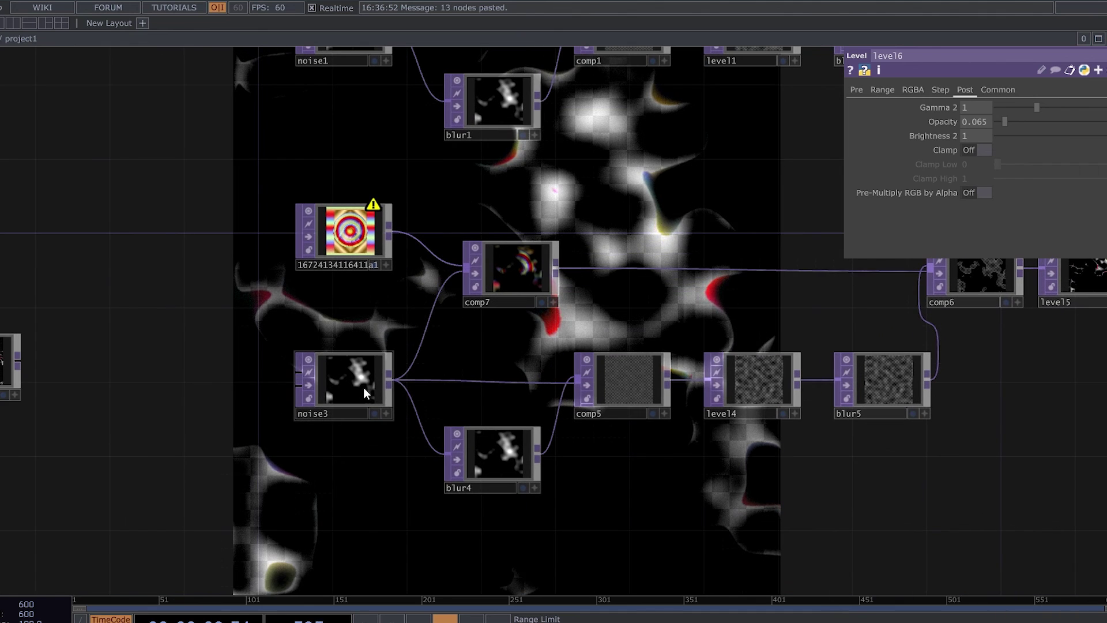
pyautogui.moveTo(364, 386); pyautogui.dragTo(217, 389)
pyautogui.rightClick(241, 383)
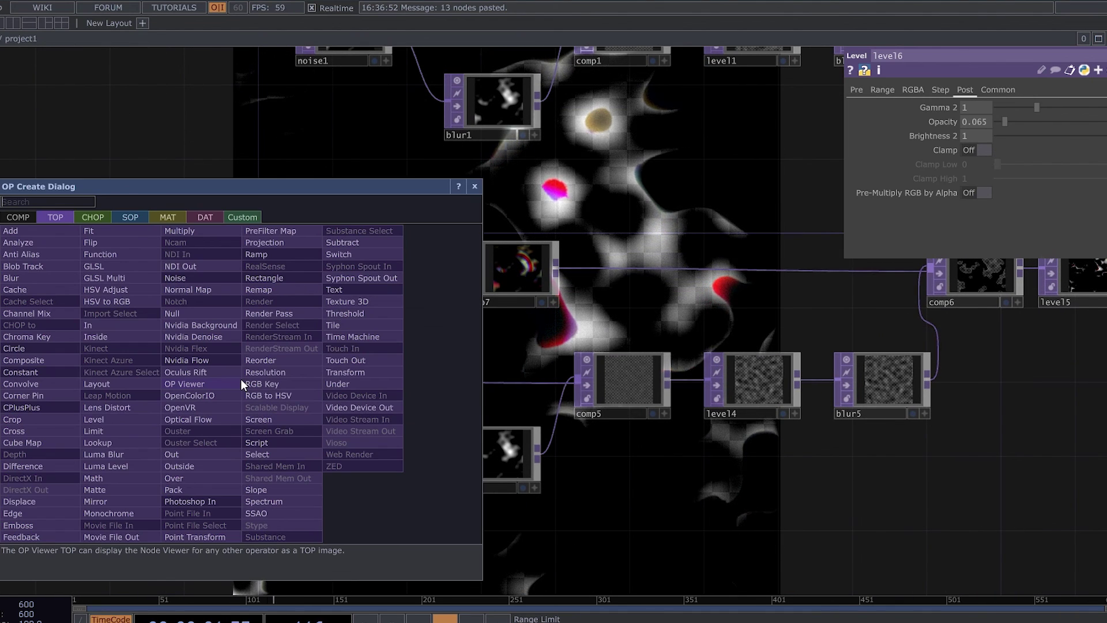
pyautogui.click(116, 428)
pyautogui.click(317, 383)
pyautogui.scroll(3, 288, 392)
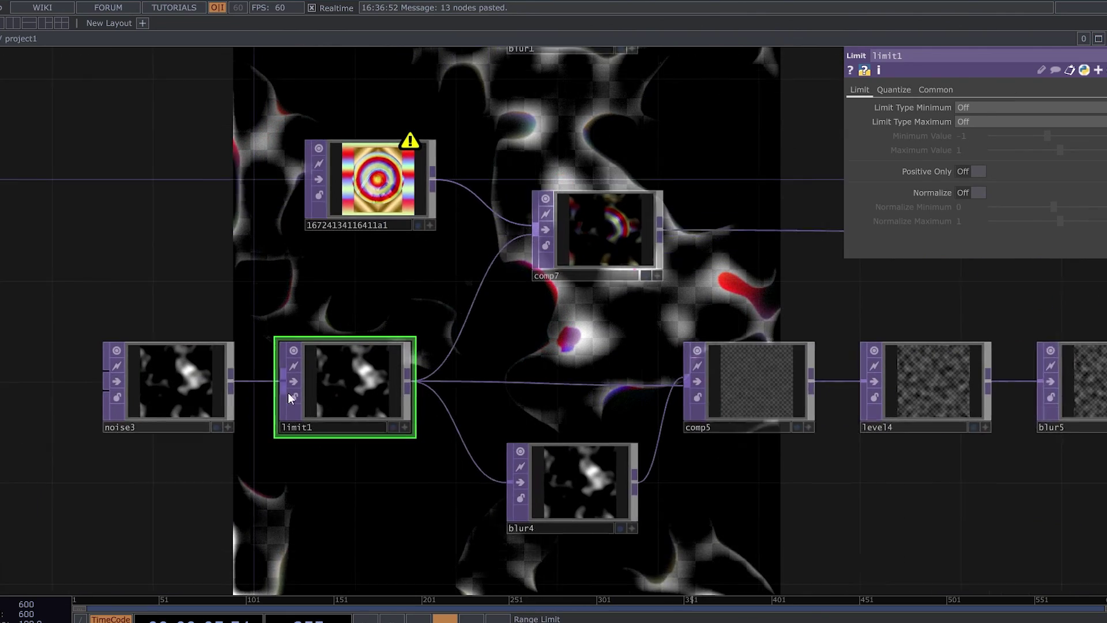
# Step: Set the Limit TOP's Quantize Position to Ceiling
pyautogui.scroll(-2, 293, 420)
pyautogui.scroll(2, 347, 421)
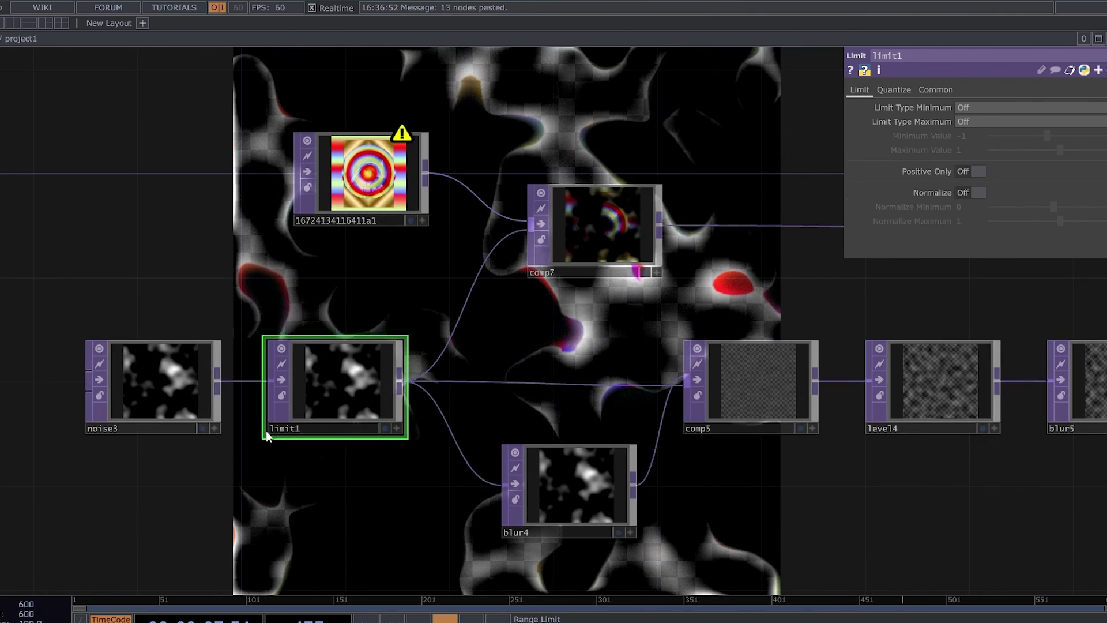
pyautogui.click(161, 398)
pyautogui.click(303, 375)
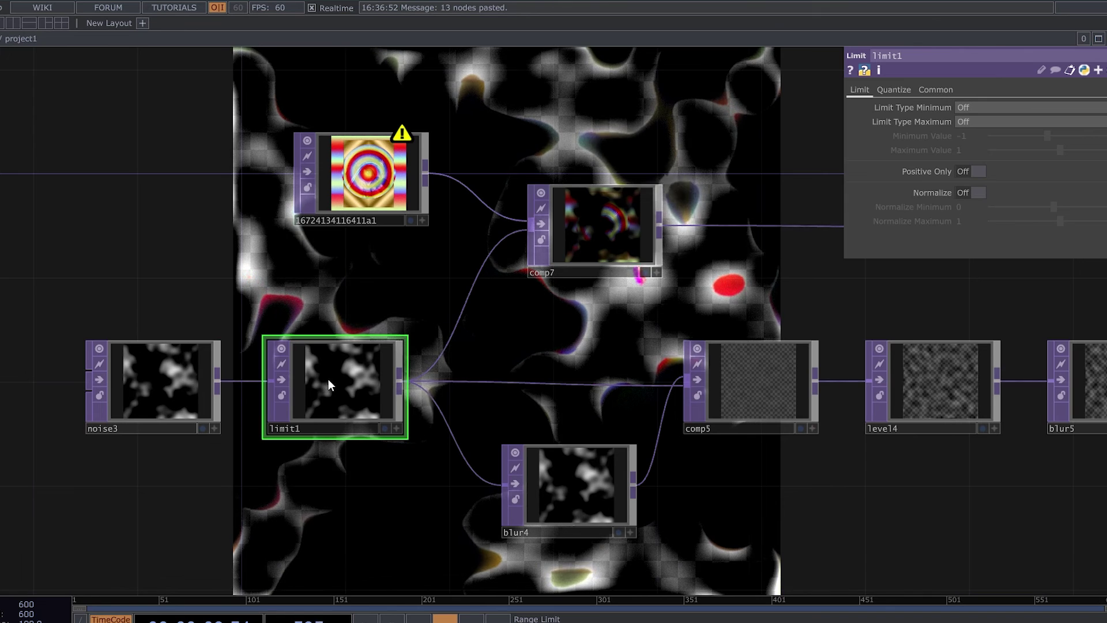
pyautogui.scroll(2, 323, 386)
pyautogui.click(893, 90)
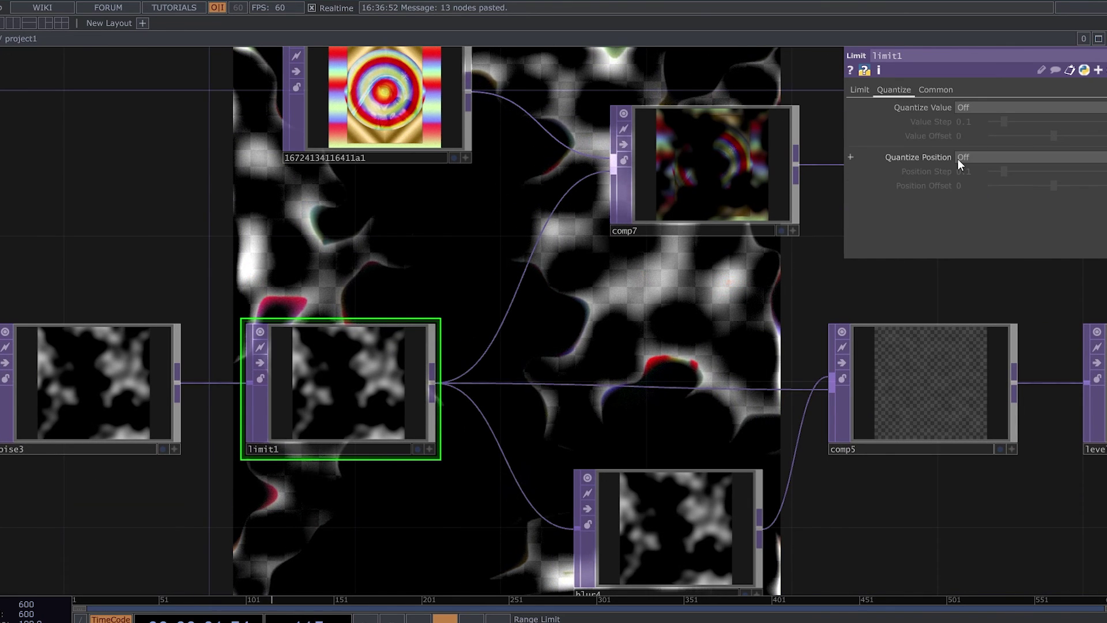
pyautogui.click(971, 158)
pyautogui.click(970, 184)
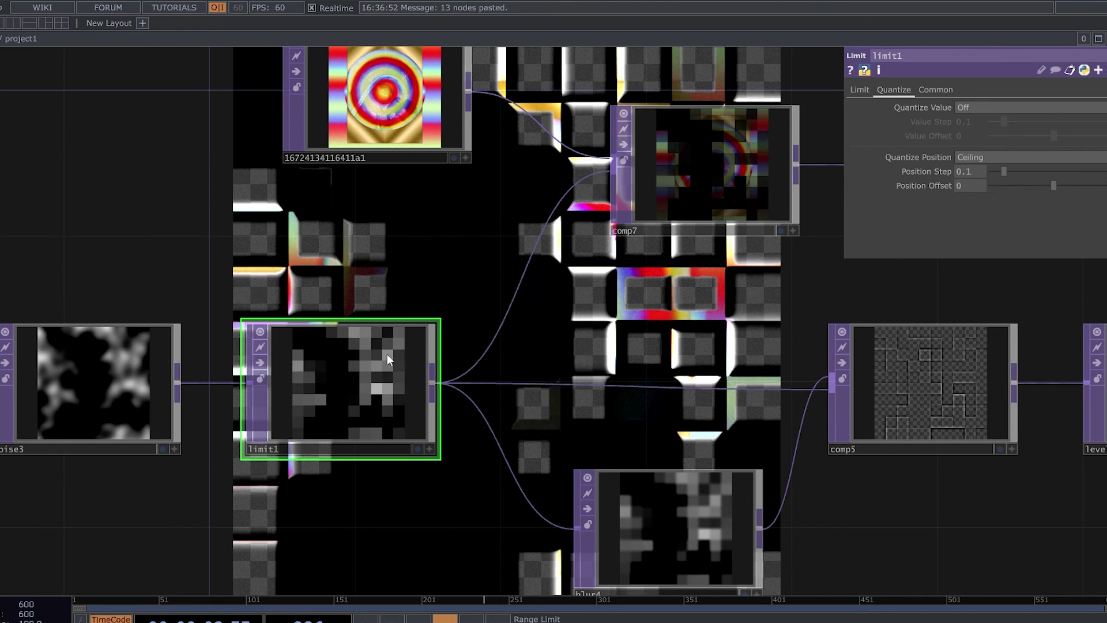
# Step: Lower the Limit TOP's Position Step to 0.007 and inspect the fine grid pattern in the background
pyautogui.moveTo(267, 257); pyautogui.dragTo(416, 311)
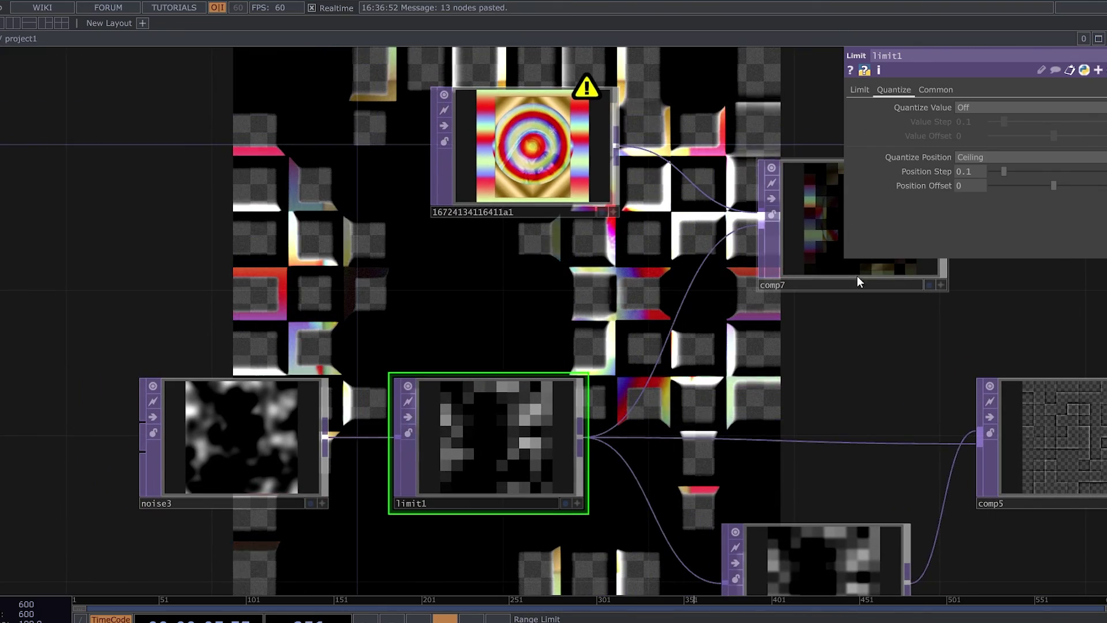
pyautogui.moveTo(1002, 168); pyautogui.dragTo(994, 175)
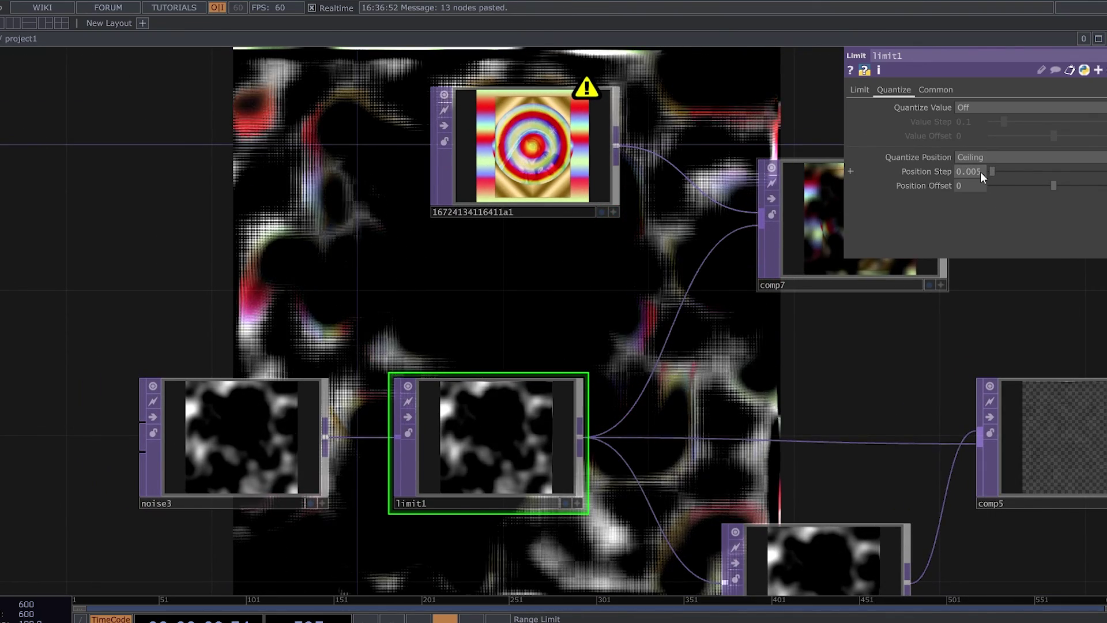
pyautogui.moveTo(979, 172)
pyautogui.mouseDown(button='middle')
pyautogui.moveTo(973, 198)
pyautogui.moveTo(952, 198)
pyautogui.mouseUp(button='middle')
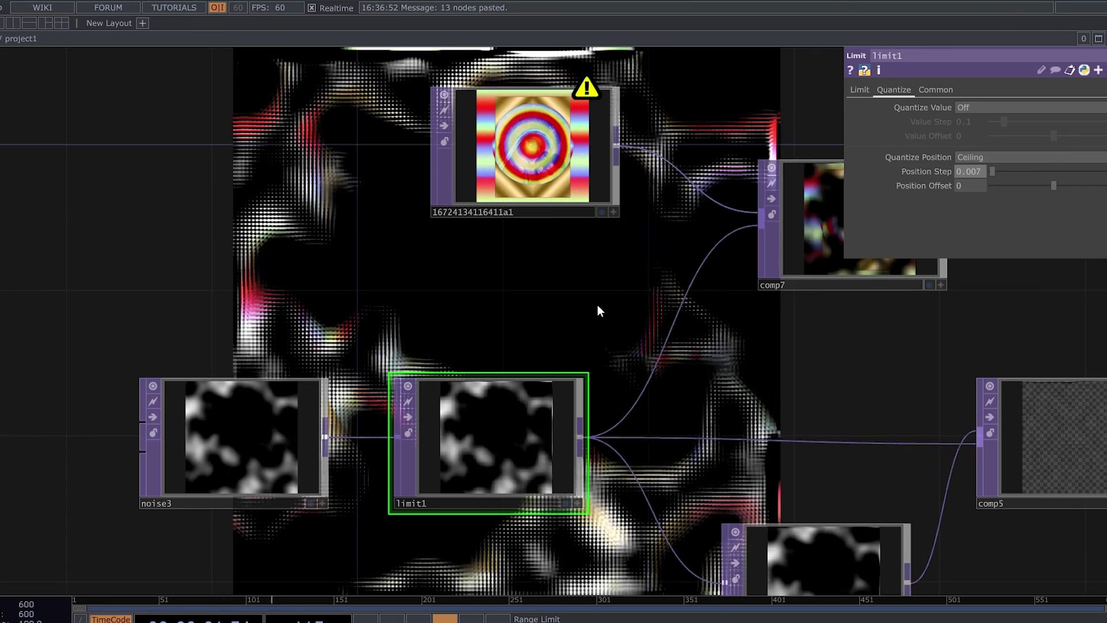
pyautogui.moveTo(600, 312); pyautogui.dragTo(796, 398)
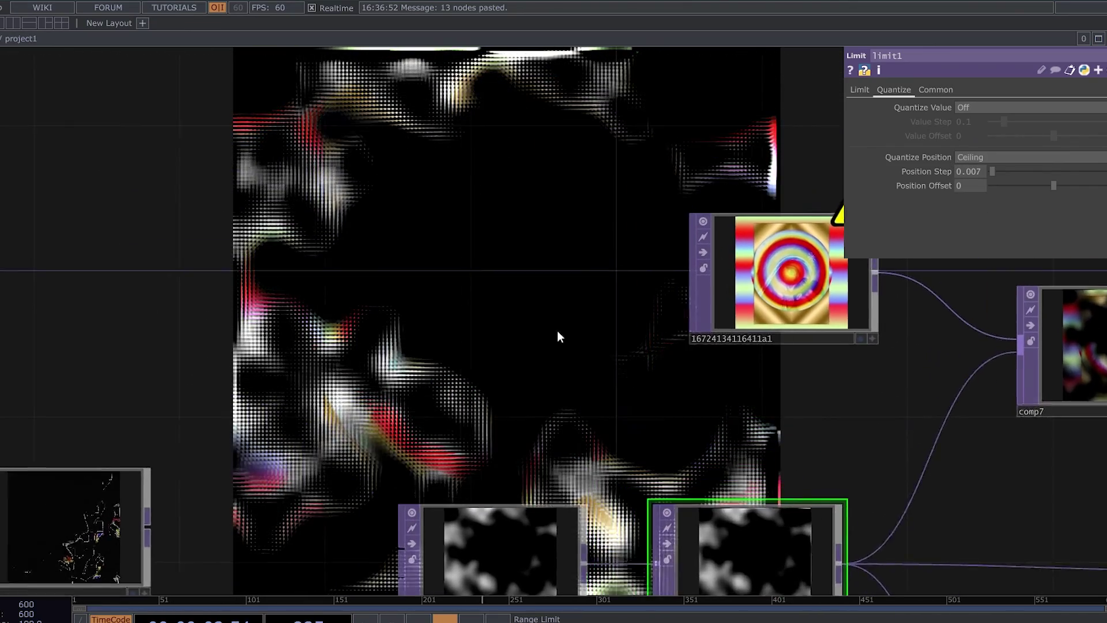
# Step: Delete the copied chain's grain Noise, its Level and the final Composite TOP
pyautogui.scroll(-6, 390, 377)
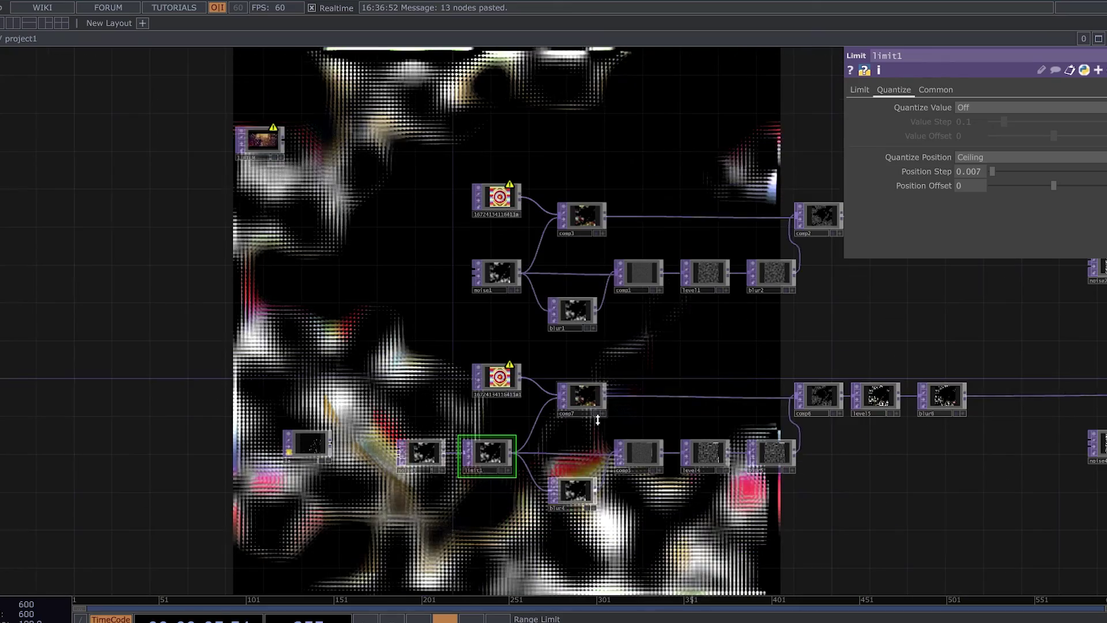
pyautogui.moveTo(719, 368); pyautogui.dragTo(492, 412)
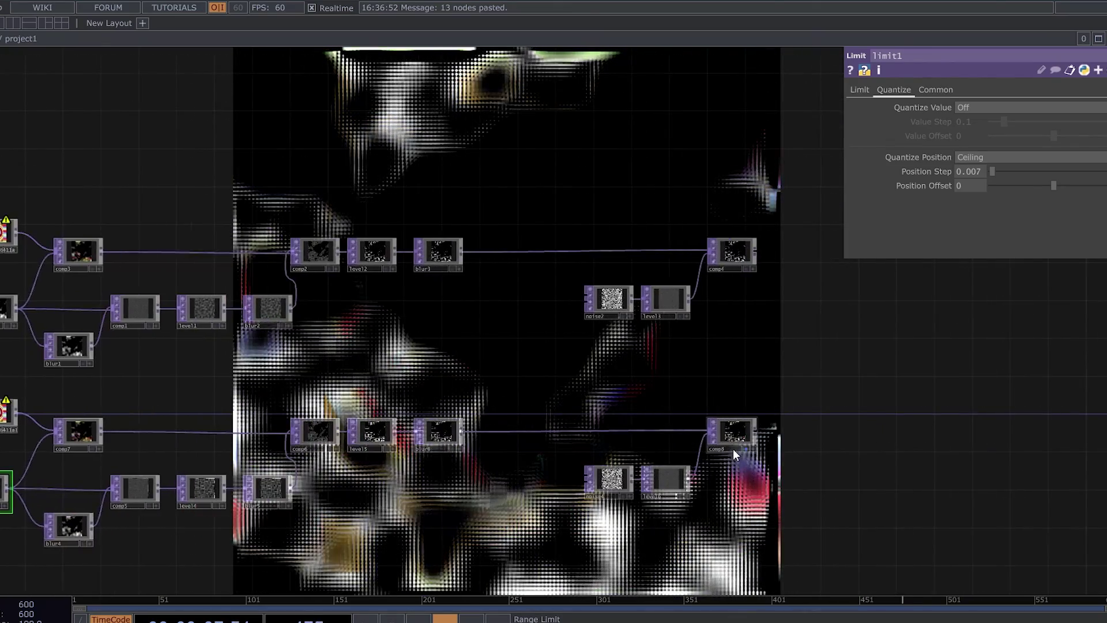
pyautogui.scroll(3, 732, 449)
pyautogui.moveTo(836, 384); pyautogui.dragTo(597, 529)
pyautogui.scroll(4, 738, 461)
pyautogui.press('Delete')
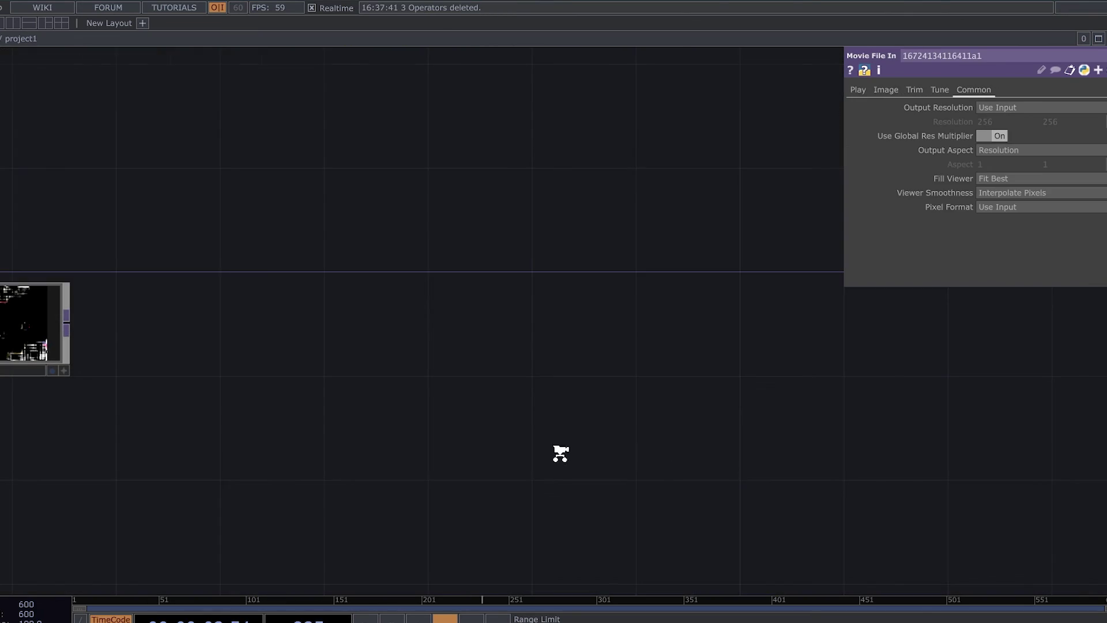
# Step: Insert a Composite TOP between the original chain's last Blur and its final Composite
pyautogui.scroll(-5, 561, 453)
pyautogui.scroll(2, 487, 431)
pyautogui.scroll(2, 437, 361)
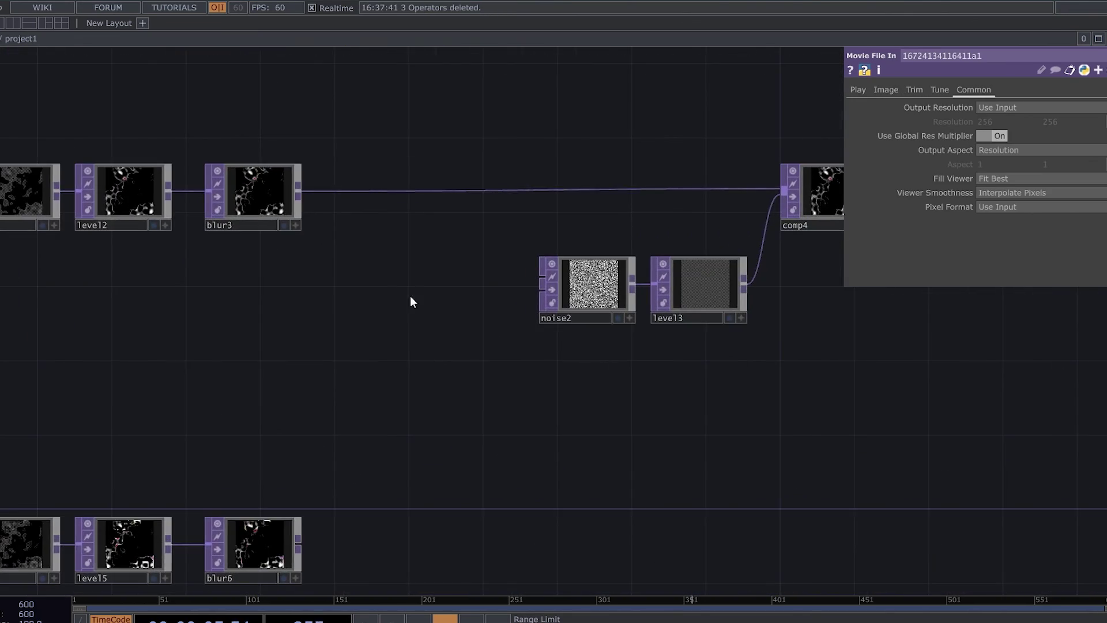
pyautogui.rightClick(413, 193)
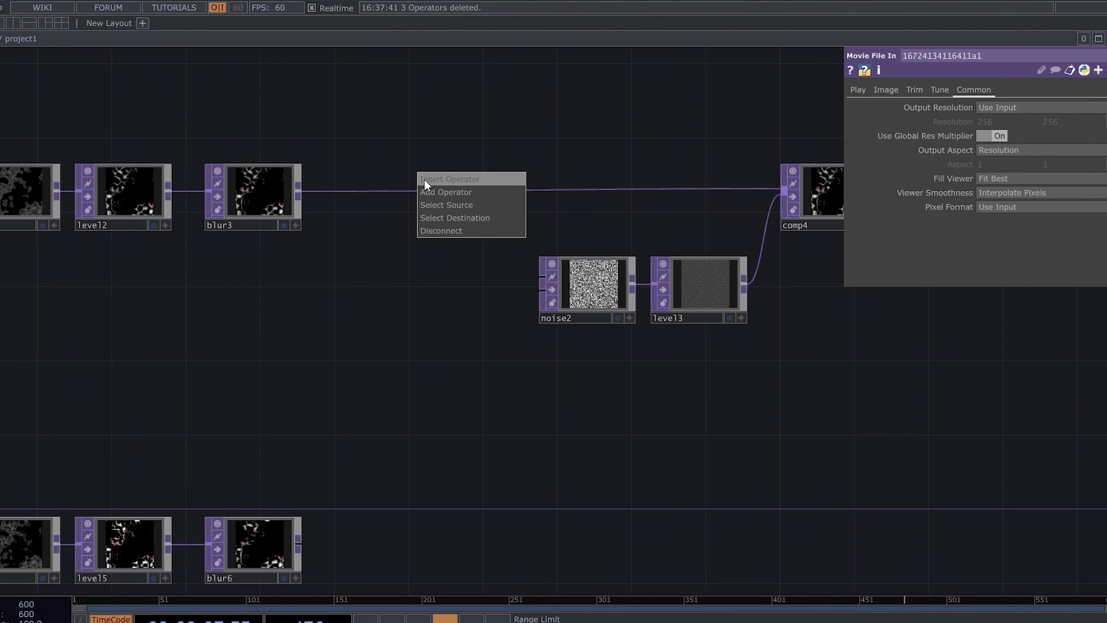
pyautogui.click(425, 179)
pyautogui.write('d')
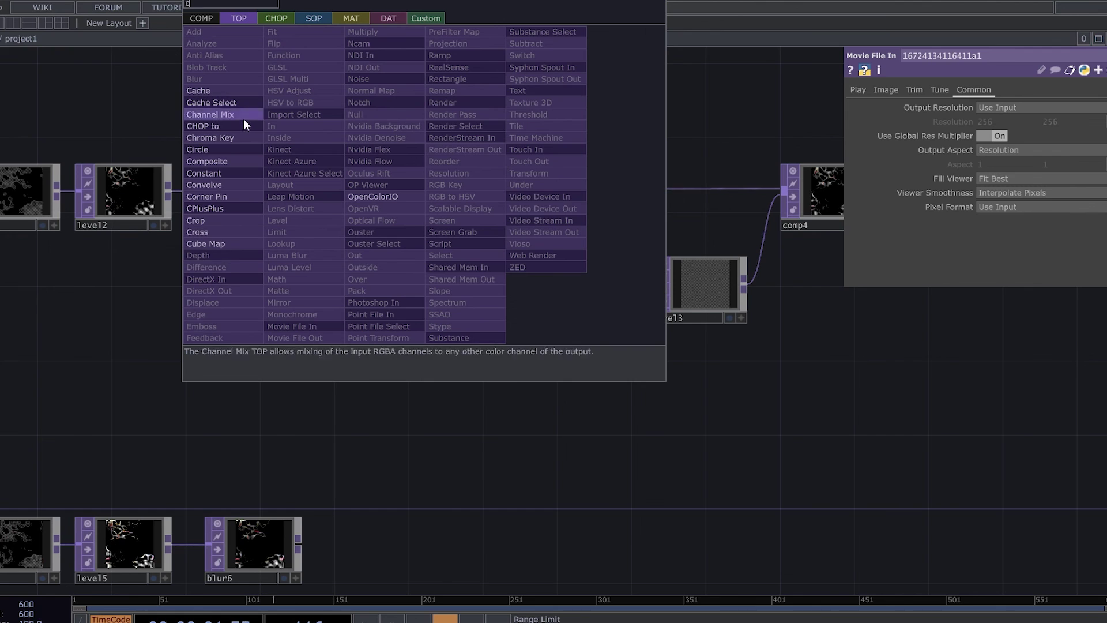
pyautogui.click(221, 152)
pyautogui.click(424, 197)
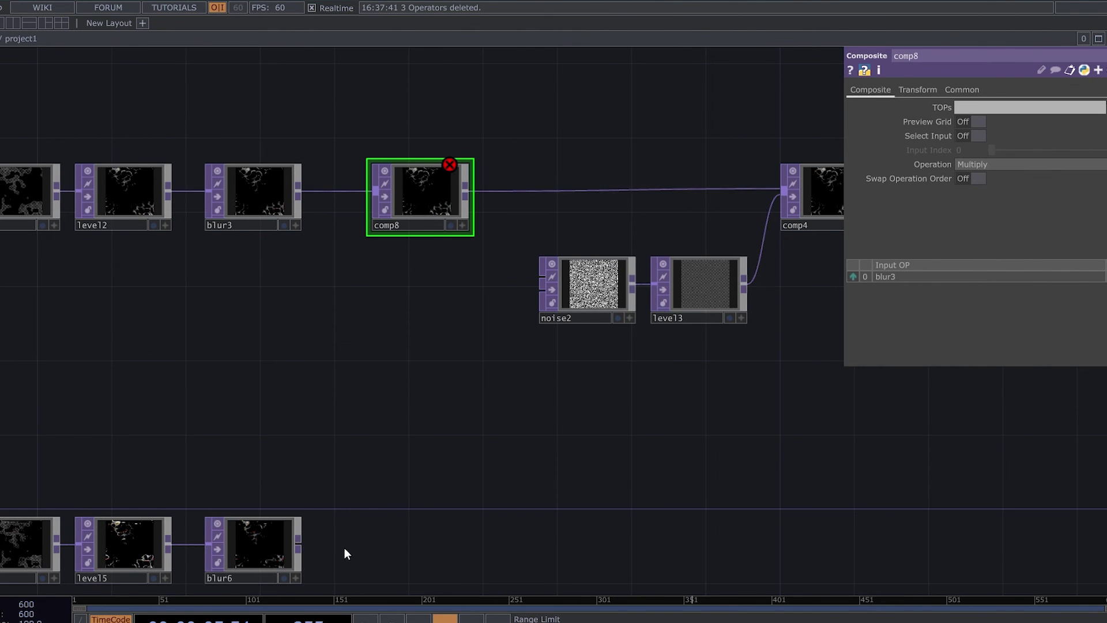
# Step: Append a Level TOP to the last Blur of the copied chain
pyautogui.scroll(3, 301, 512)
pyautogui.rightClick(298, 543)
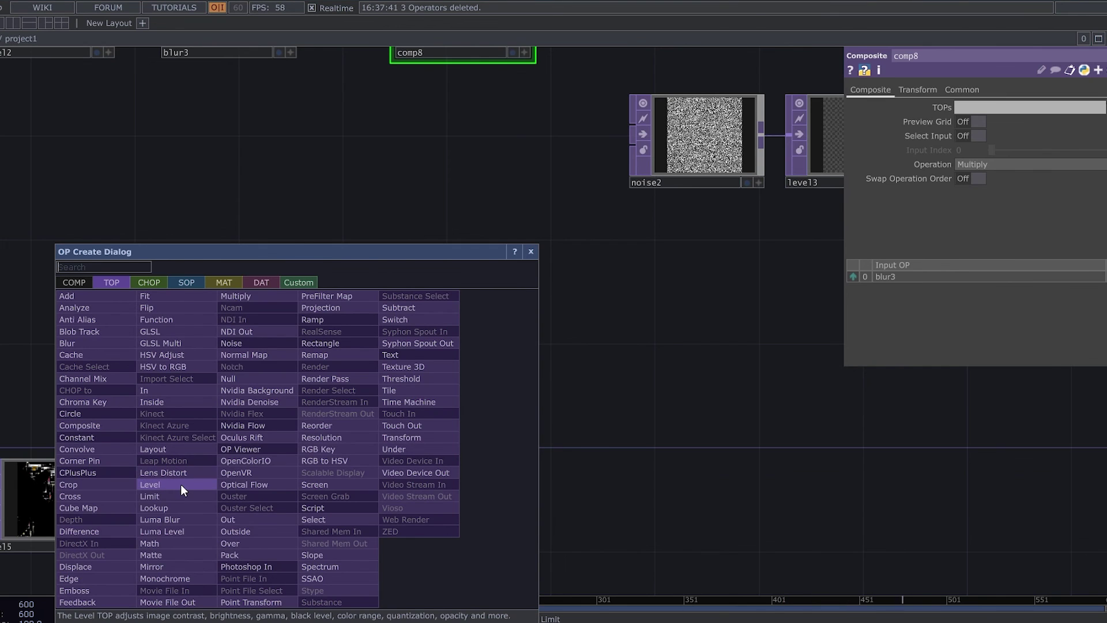
pyautogui.write('l')
pyautogui.click(164, 485)
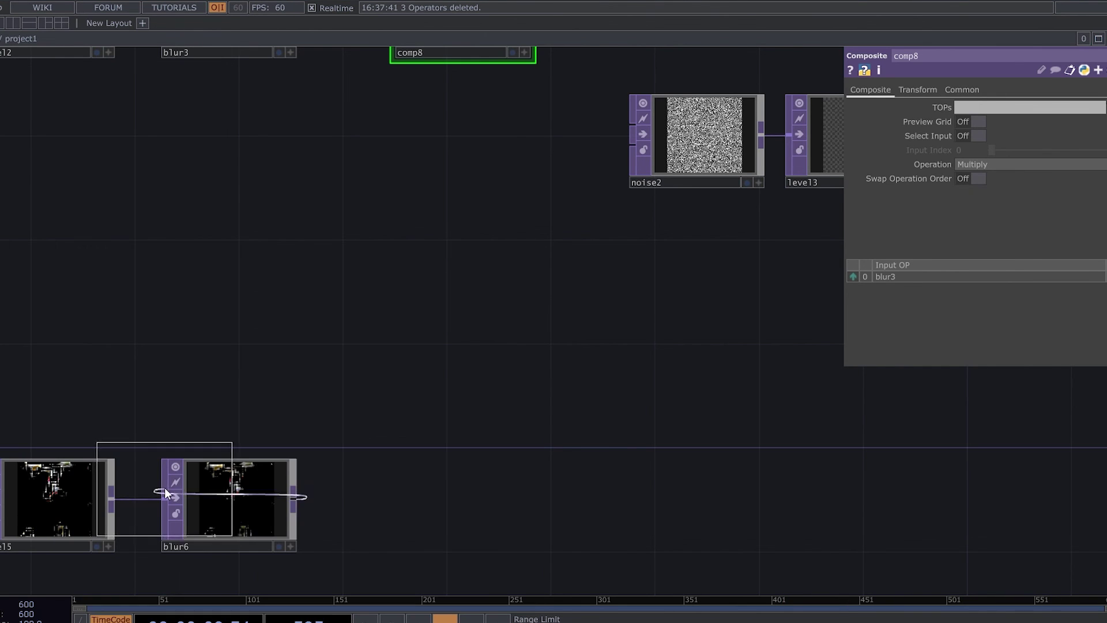
pyautogui.click(396, 495)
pyautogui.scroll(-2, 461, 467)
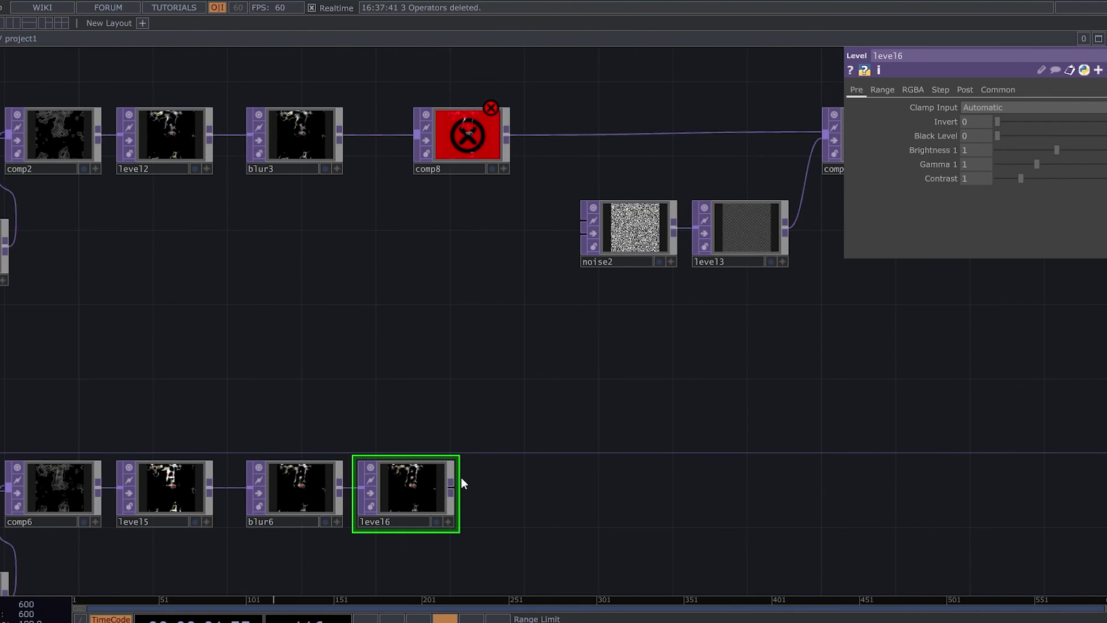
# Step: Connect the copied chain's new Level to the inserted Composite TOP and set that Composite's Operation to Add
pyautogui.moveTo(452, 484); pyautogui.dragTo(420, 148)
pyautogui.click(468, 126)
pyautogui.scroll(5, 468, 127)
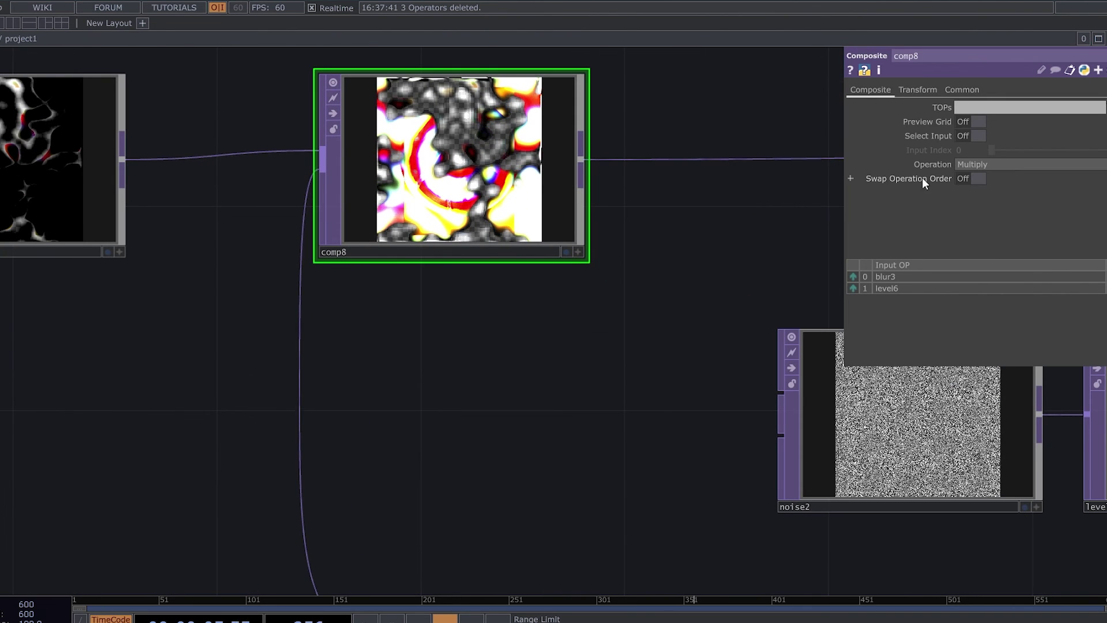
pyautogui.click(968, 166)
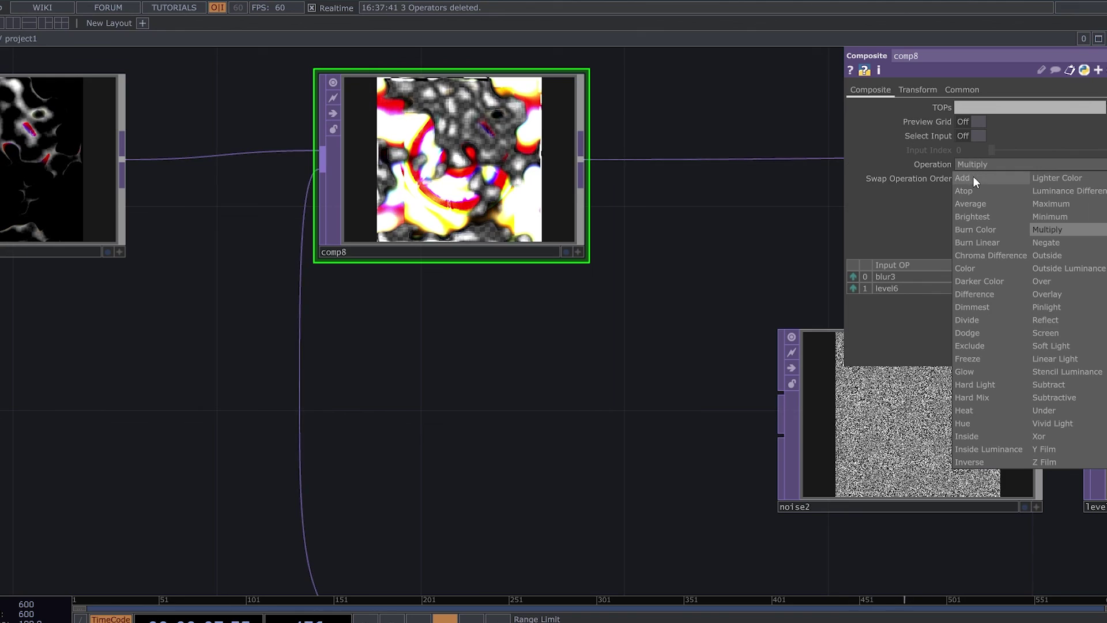
pyautogui.click(973, 176)
pyautogui.scroll(-3, 607, 253)
pyautogui.scroll(-2, 609, 267)
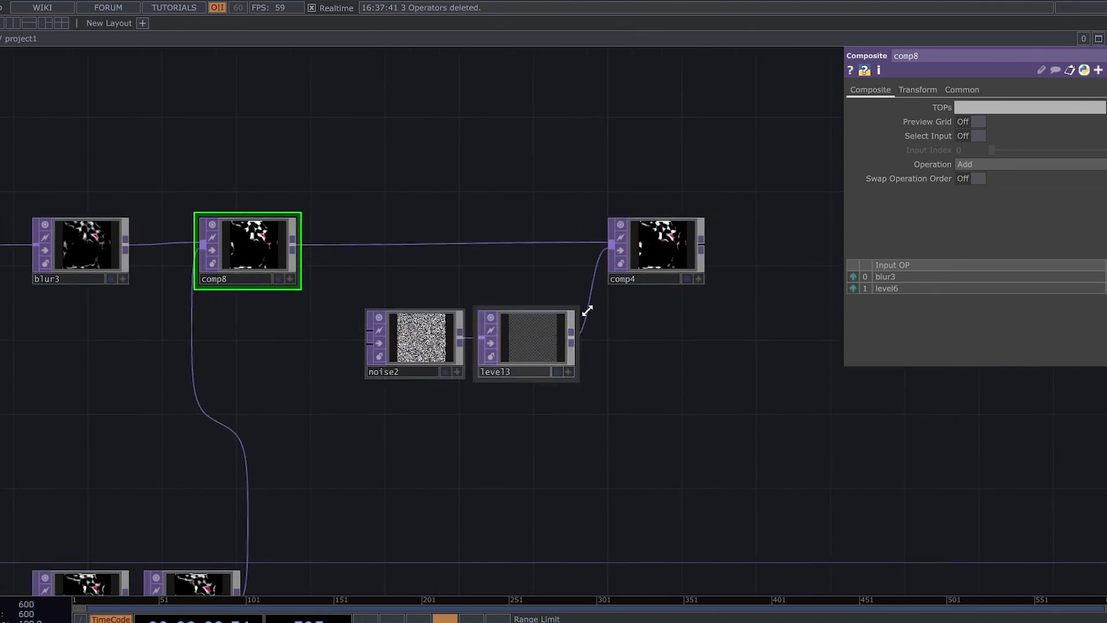
# Step: Display the final Composite in the network background and lower the post Opacity of the copied chain's last Level TOP
pyautogui.click(653, 286)
pyautogui.scroll(3, 398, 444)
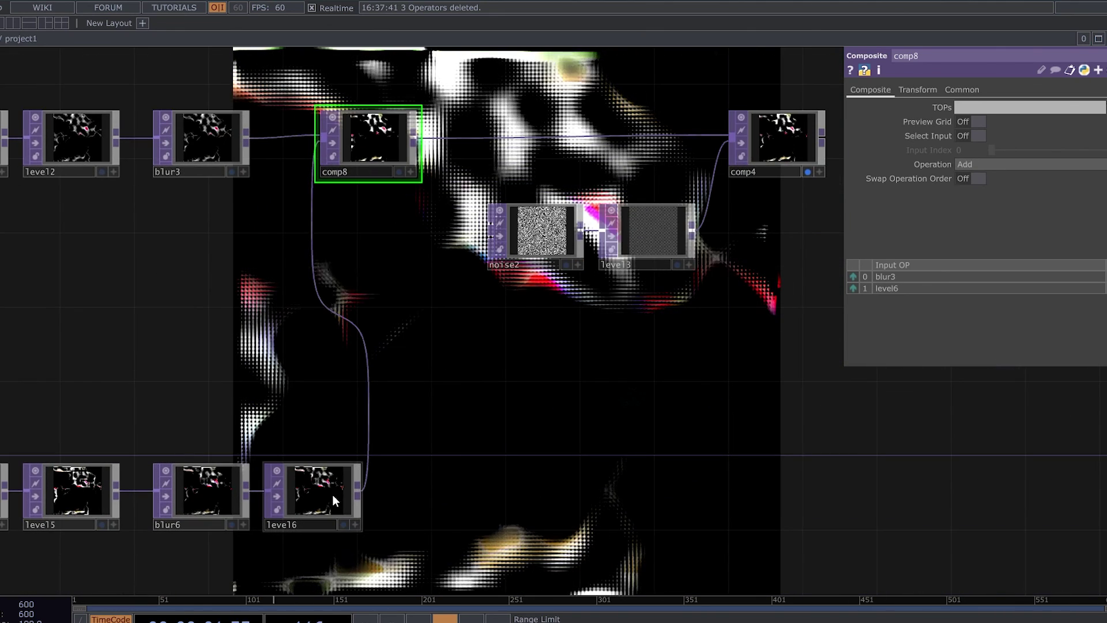
pyautogui.click(256, 539)
pyautogui.scroll(4, 257, 540)
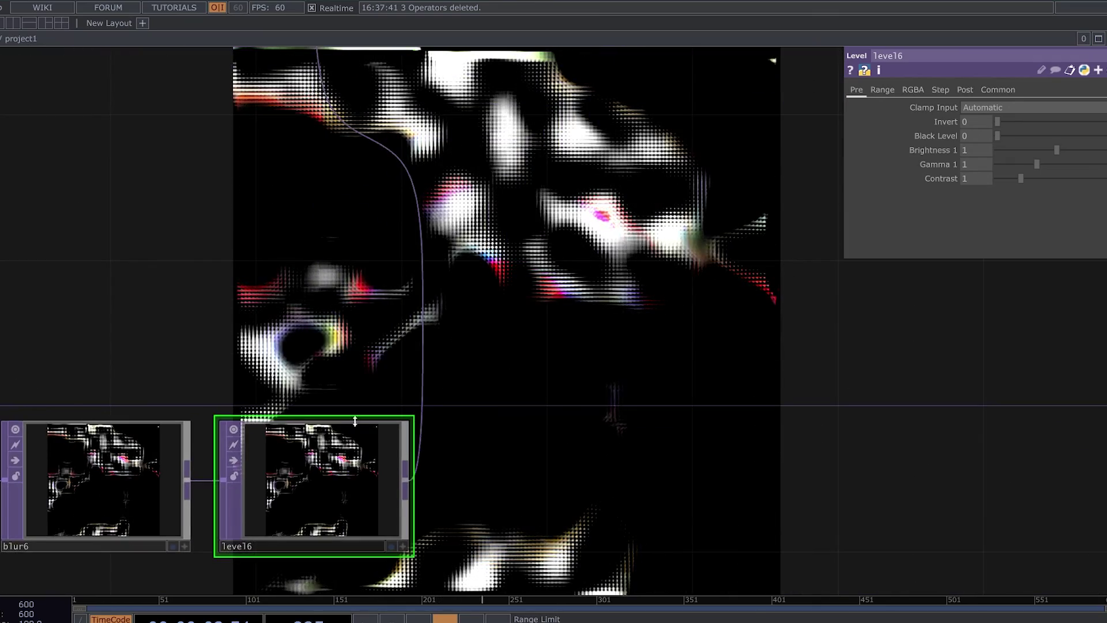
pyautogui.scroll(-5, 571, 404)
pyautogui.scroll(4, 564, 403)
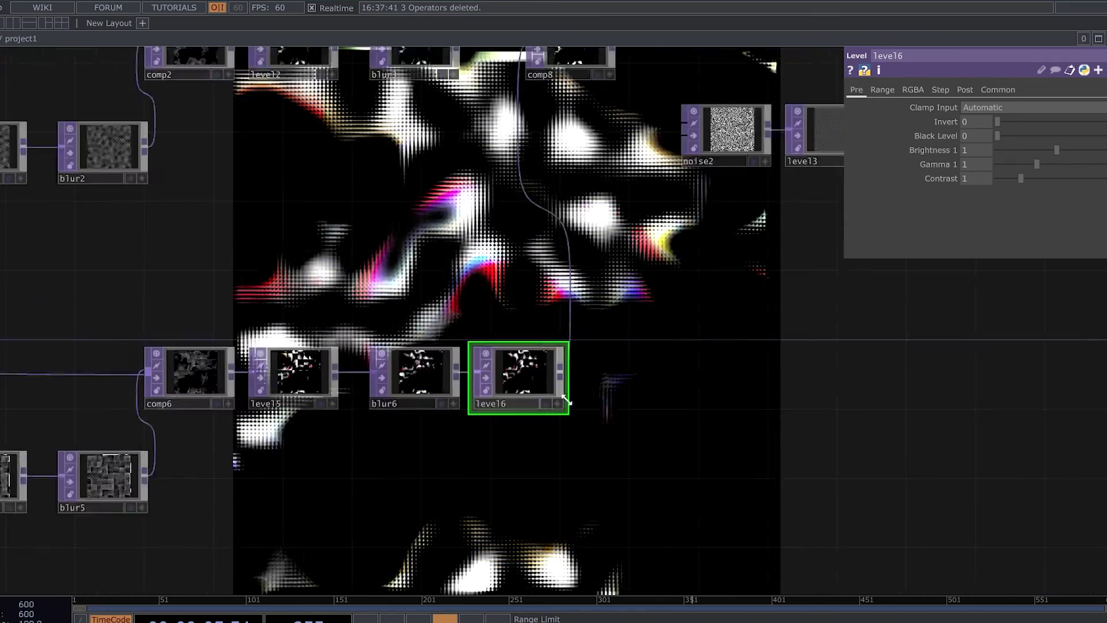
pyautogui.scroll(-4, 573, 415)
pyautogui.scroll(4, 635, 357)
pyautogui.moveTo(663, 324); pyautogui.dragTo(703, 456)
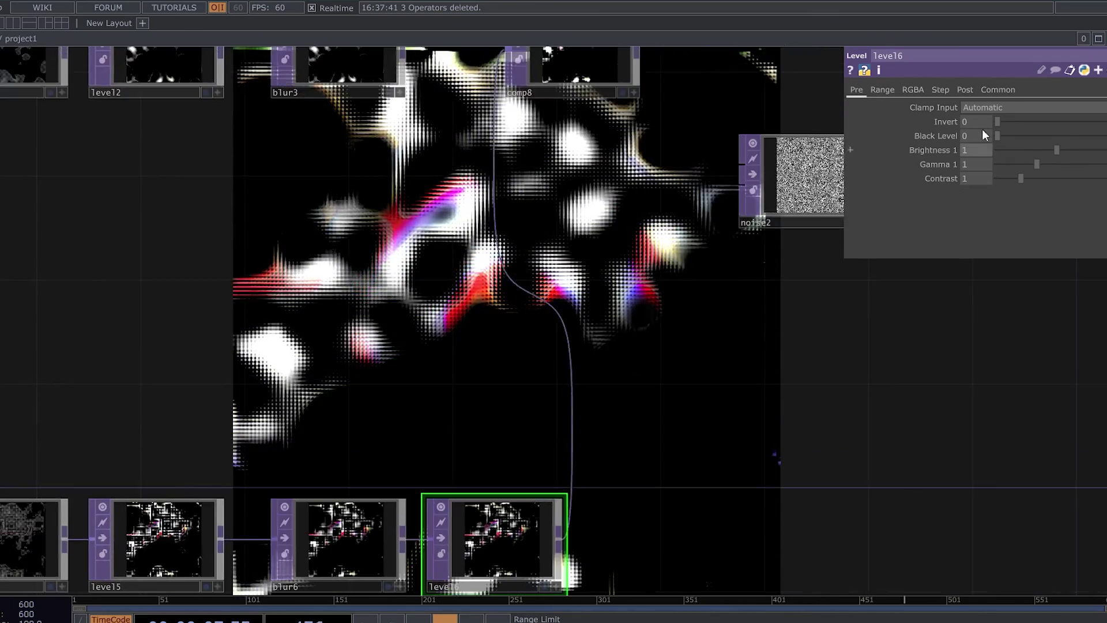
pyautogui.click(965, 89)
pyautogui.moveTo(1056, 122)
pyautogui.mouseDown()
pyautogui.moveTo(1017, 126)
pyautogui.moveTo(1036, 123)
pyautogui.mouseUp()
pyautogui.moveTo(736, 462); pyautogui.dragTo(733, 380)
pyautogui.scroll(1, 481, 479)
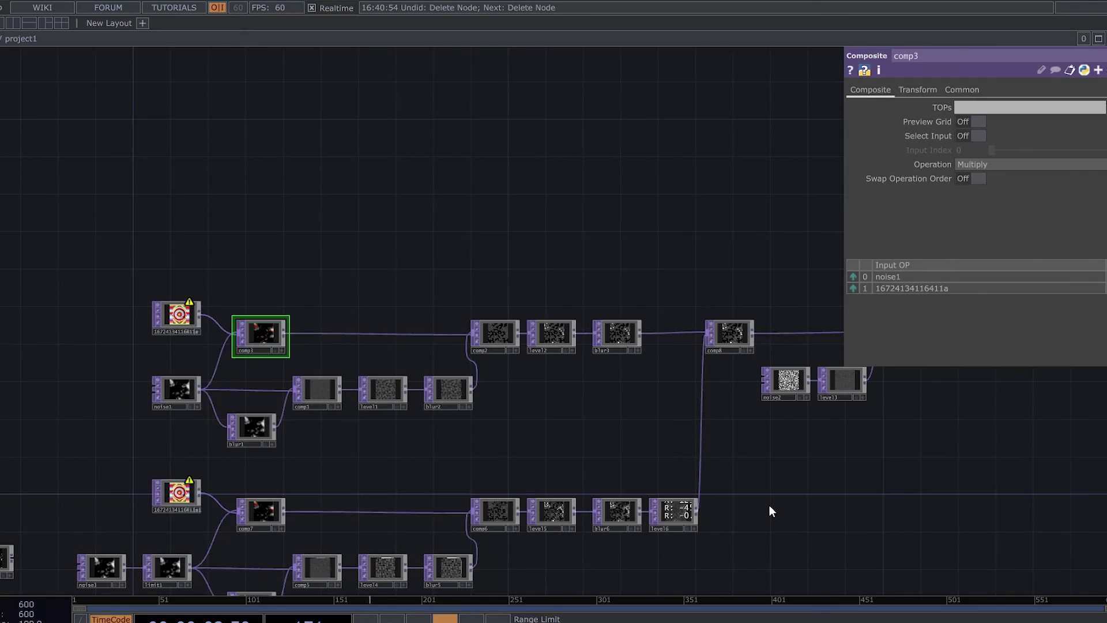
# Step: Examine the image-masking Composite TOPs in both chains together with their image and noise inputs
pyautogui.scroll(5, 398, 375)
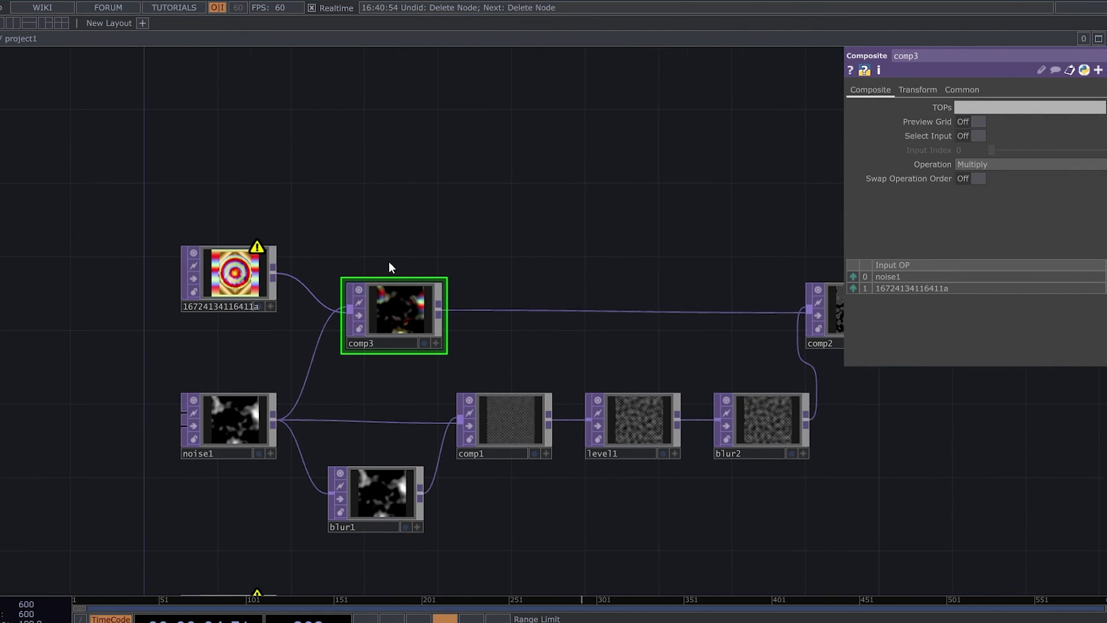
pyautogui.scroll(3, 398, 319)
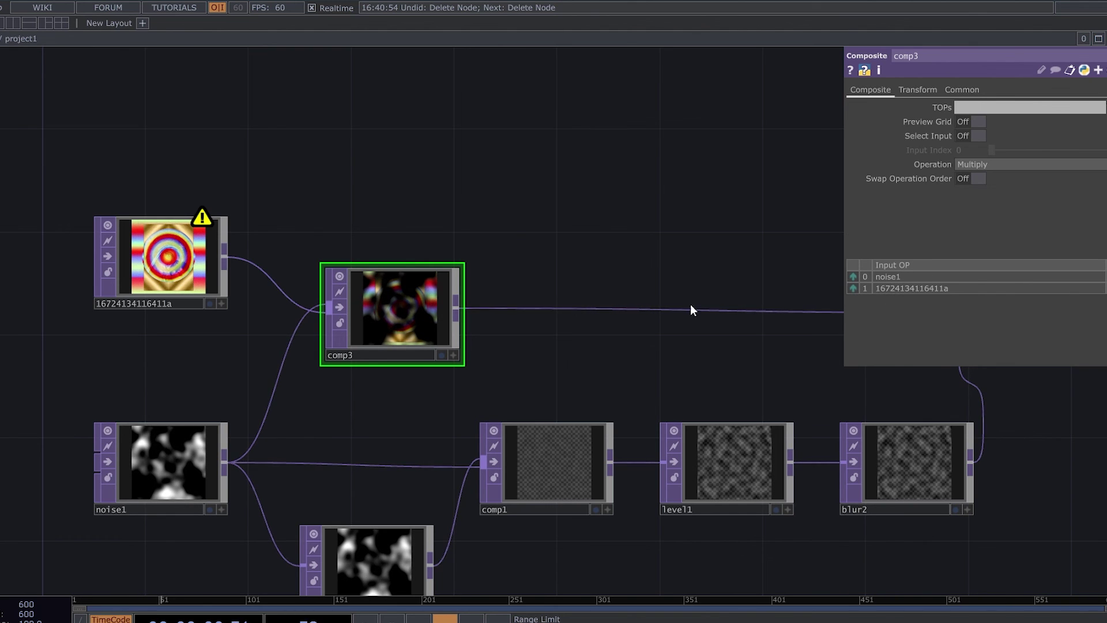
pyautogui.click(165, 263)
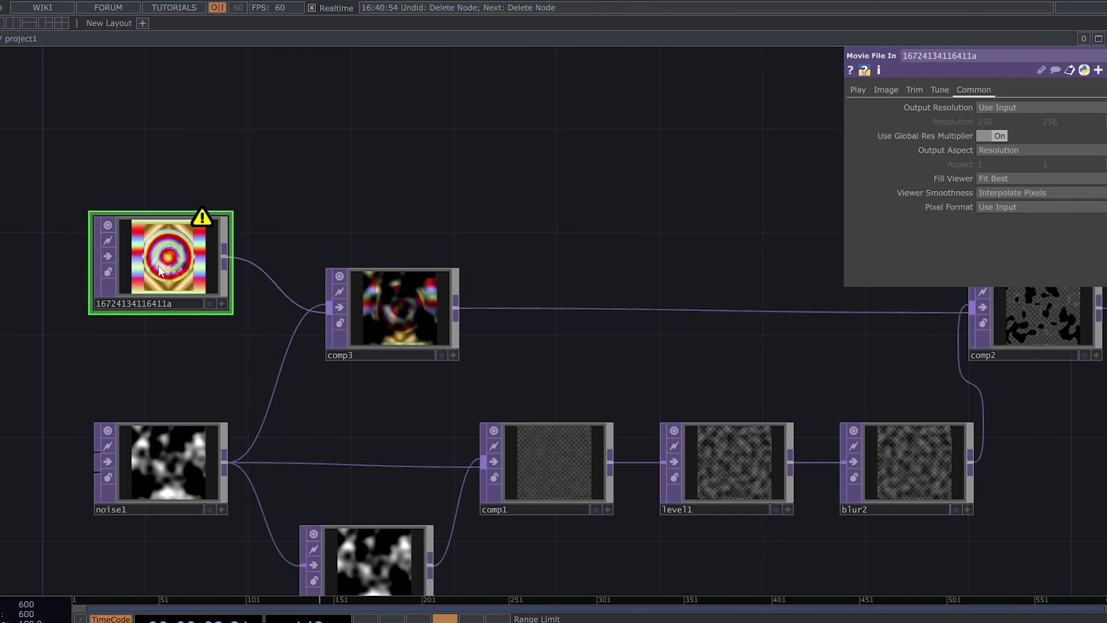
pyautogui.click(362, 304)
pyautogui.scroll(-5, 352, 413)
pyautogui.moveTo(400, 511); pyautogui.dragTo(378, 327)
pyautogui.scroll(3, 341, 375)
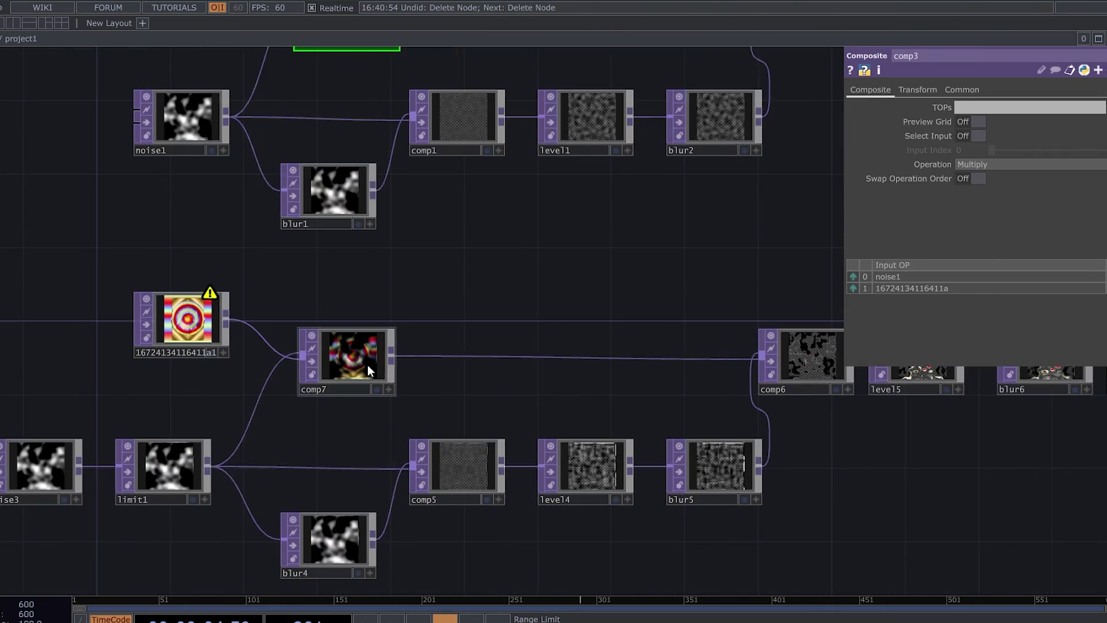
# Step: Append an RGB Key TOP to the final Composite and display it in the network background
pyautogui.click(368, 349)
pyautogui.scroll(2, 380, 341)
pyautogui.scroll(-5, 342, 384)
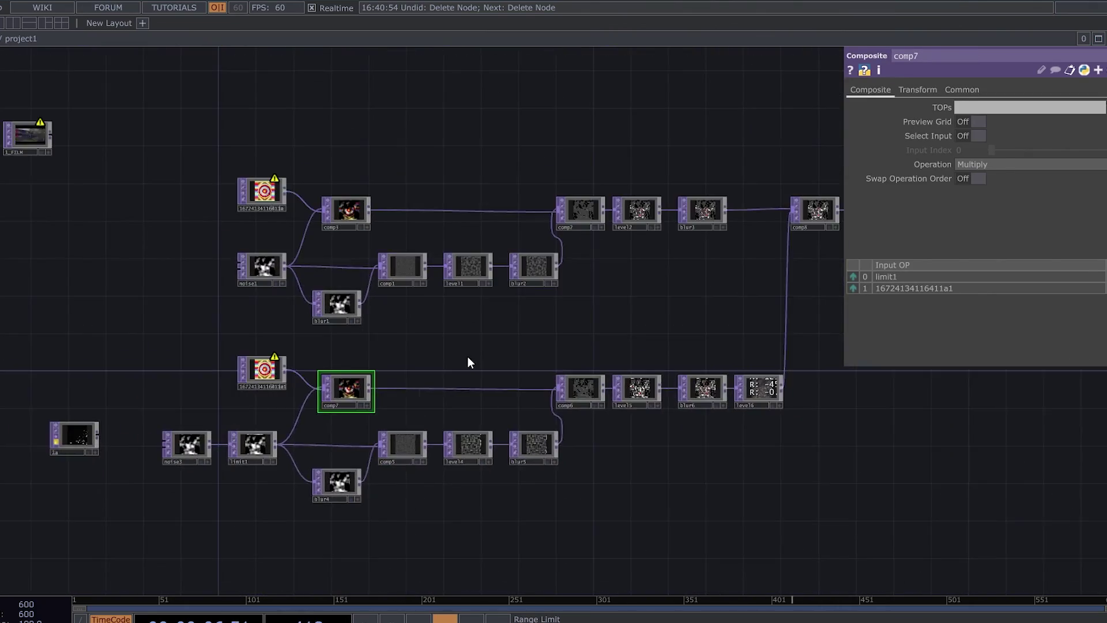
pyautogui.moveTo(709, 356); pyautogui.dragTo(478, 381)
pyautogui.moveTo(824, 253); pyautogui.dragTo(561, 308)
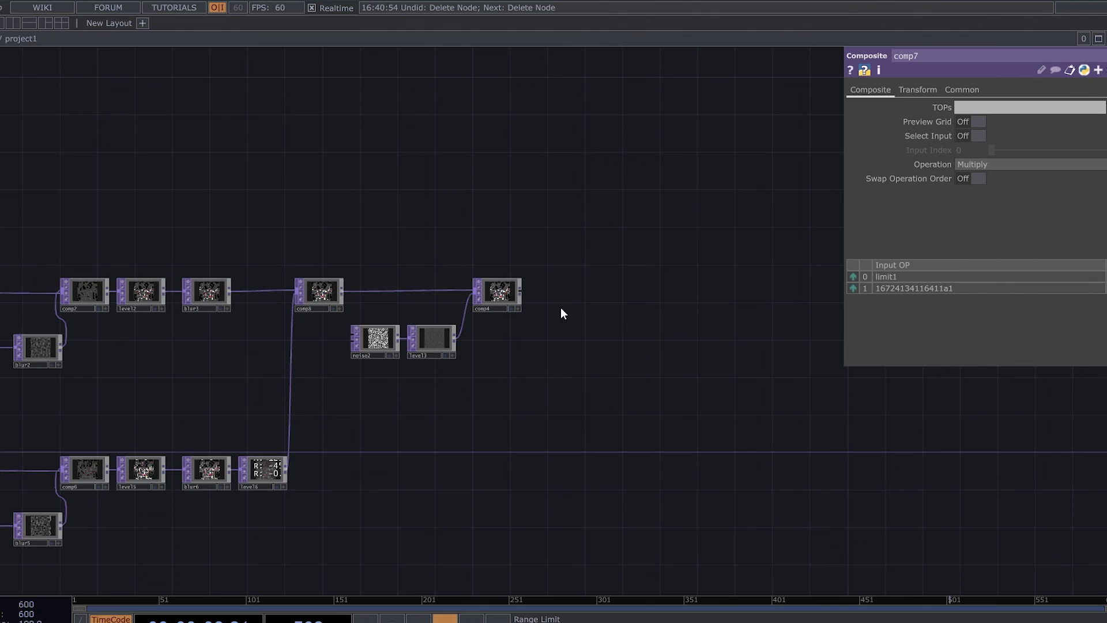
pyautogui.scroll(3, 532, 288)
pyautogui.rightClick(529, 285)
pyautogui.write('rg')
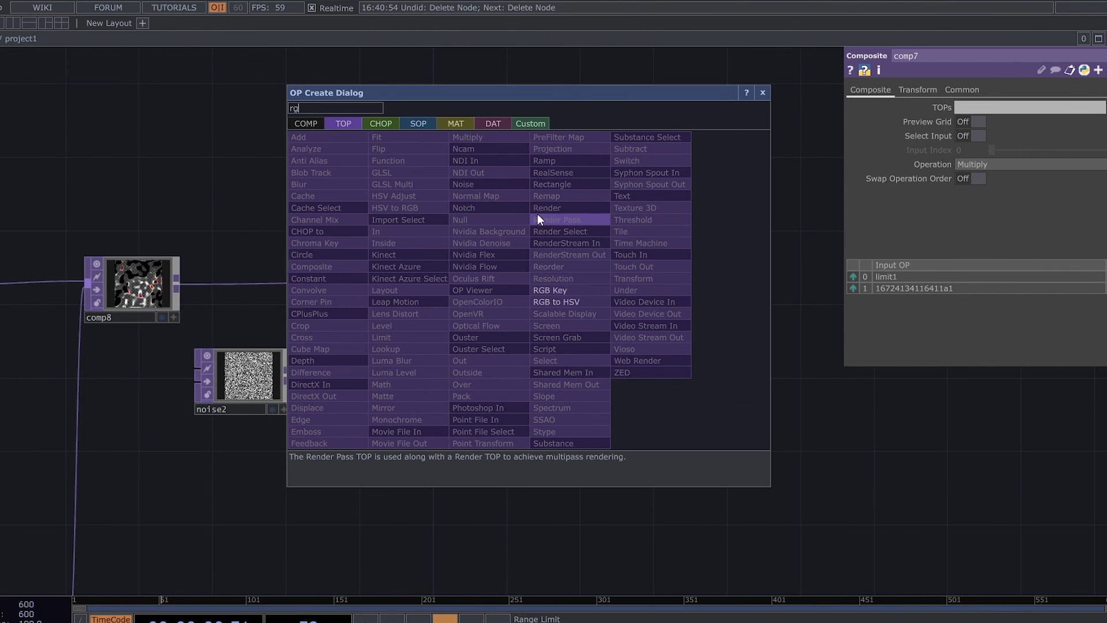
pyautogui.click(559, 290)
pyautogui.click(691, 309)
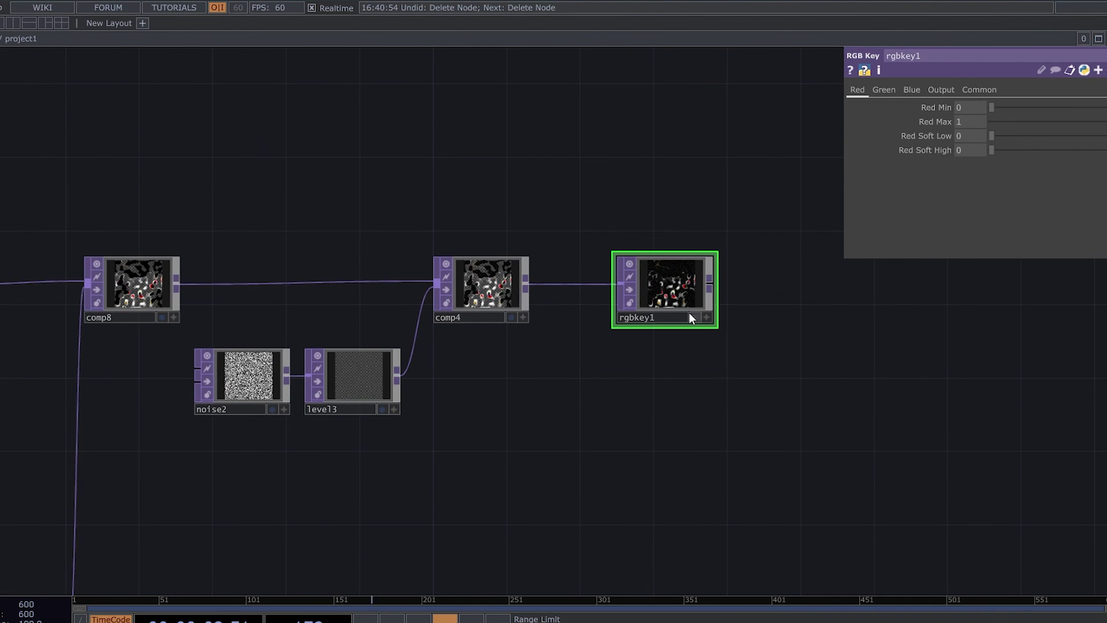
pyautogui.click(695, 319)
# Step: Shift the chain-blending Composite to make room and paste a copy of the grain Noise TOP below the original chain's last Blur
pyautogui.hscroll(-5, 548, 392)
pyautogui.scroll(-2, 548, 392)
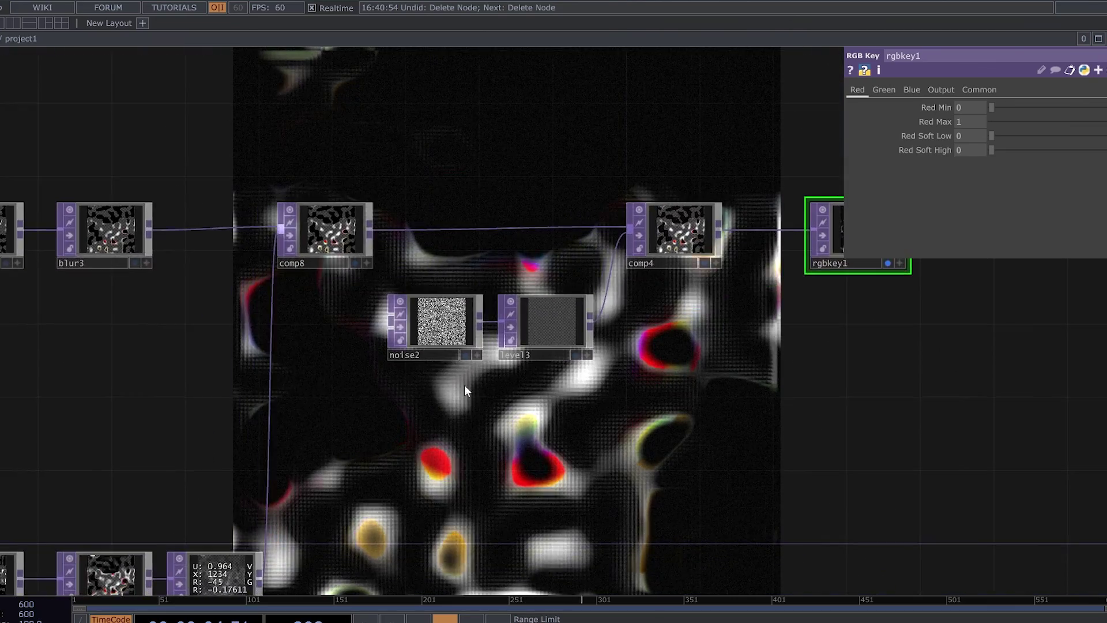
pyautogui.hscroll(-4, 465, 385)
pyautogui.scroll(-2, 369, 368)
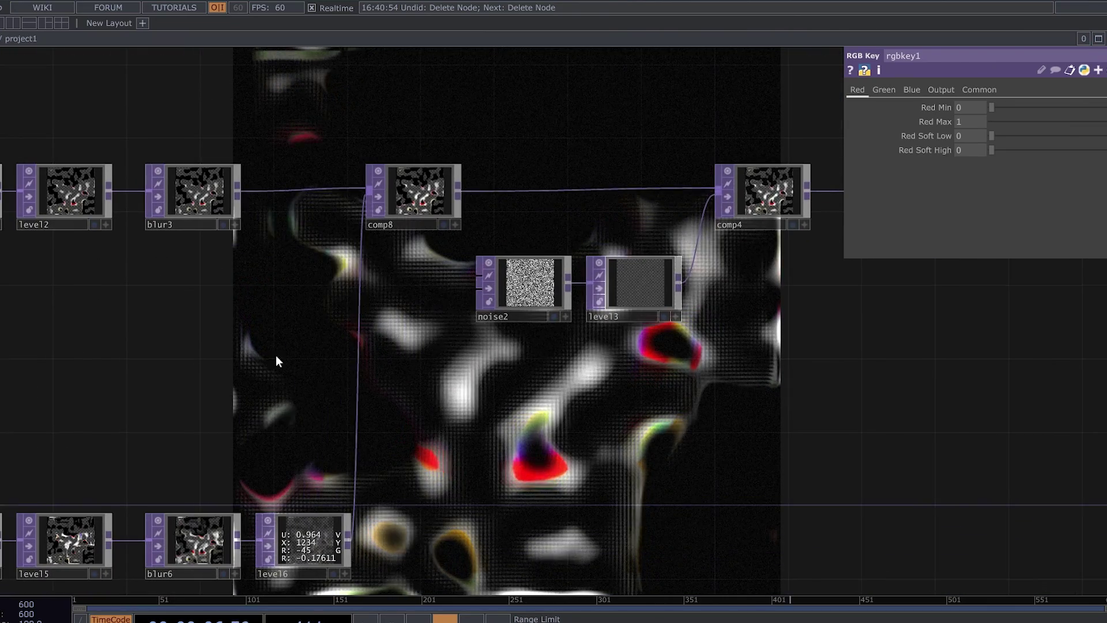
pyautogui.moveTo(424, 213); pyautogui.dragTo(442, 214)
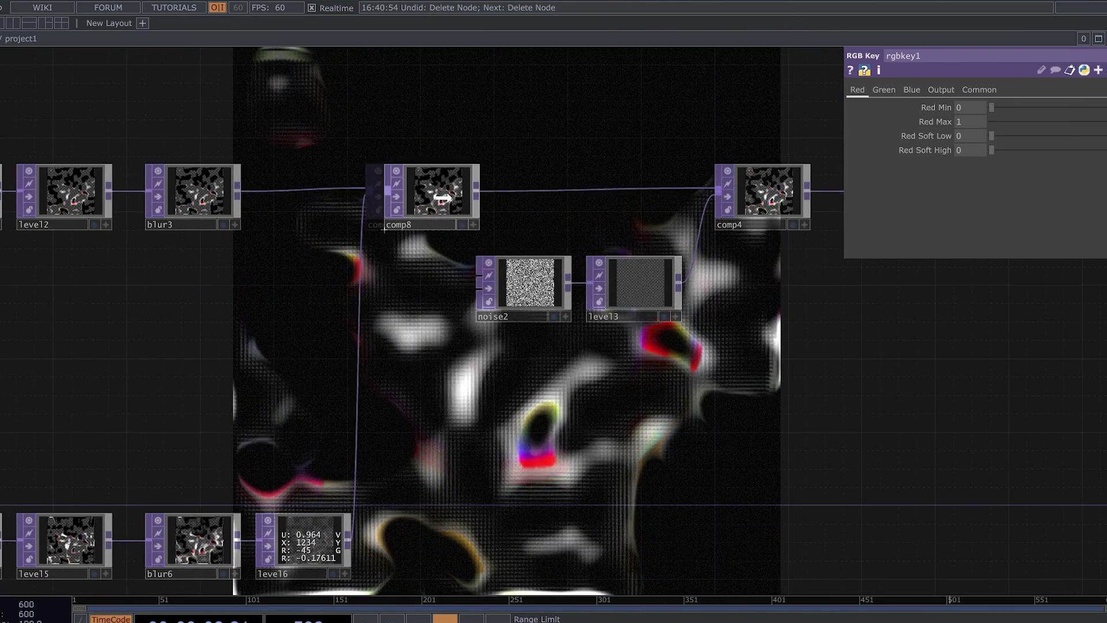
pyautogui.click(528, 276)
pyautogui.hotkey('ctrl', 'c')
pyautogui.hotkey('ctrl', 'v')
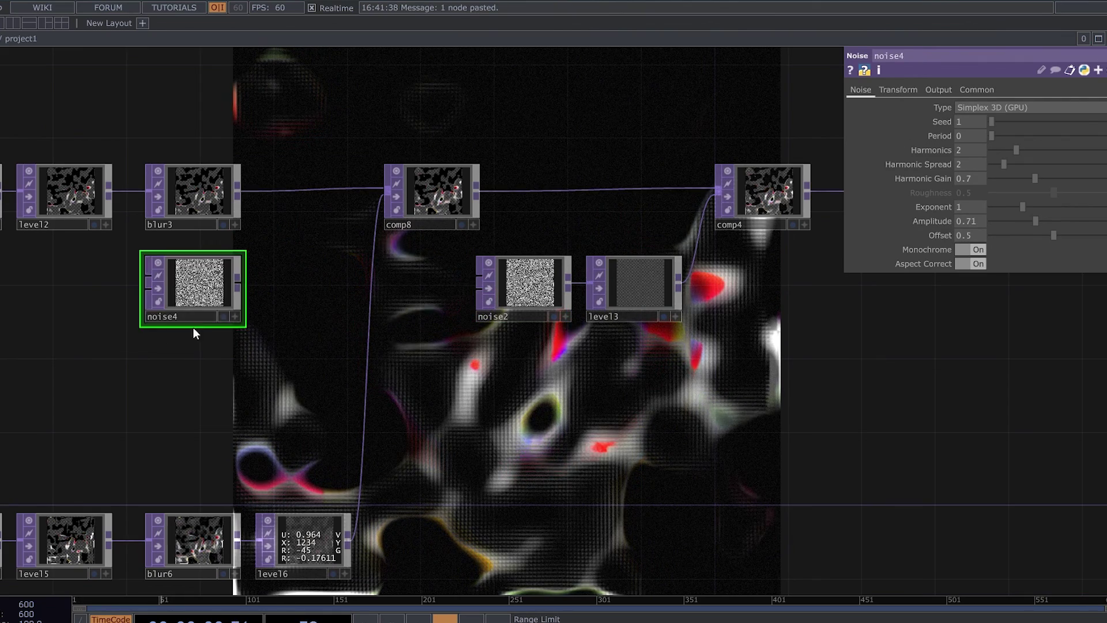
pyautogui.moveTo(193, 312); pyautogui.dragTo(101, 327)
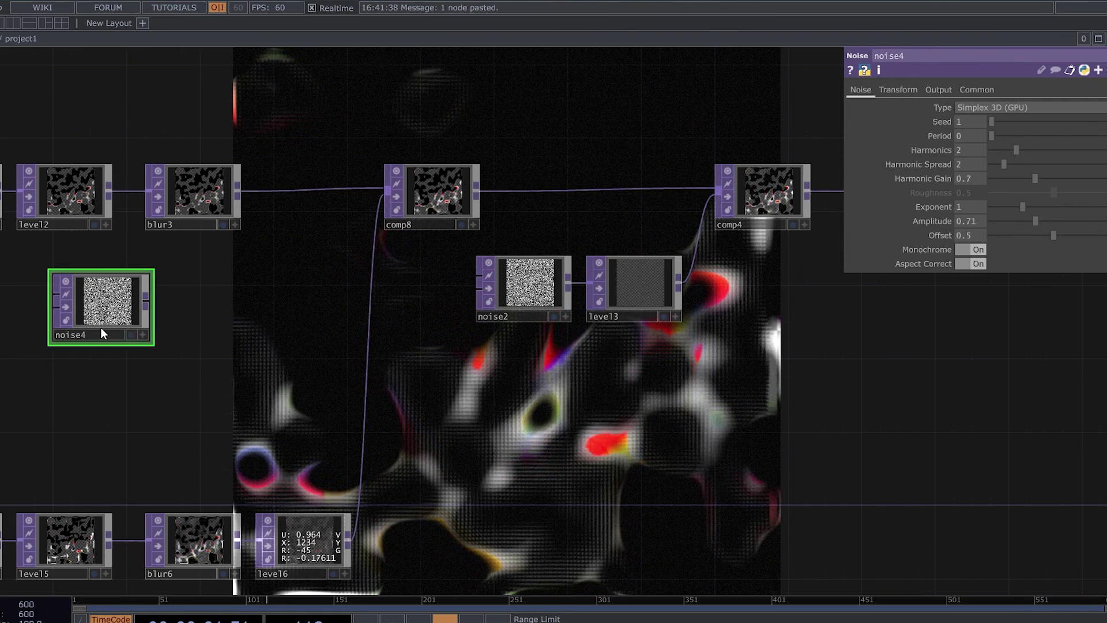
# Step: Append a Composite TOP to the copied Noise and connect the original chain's last Blur to it
pyautogui.rightClick(148, 304)
pyautogui.click(185, 314)
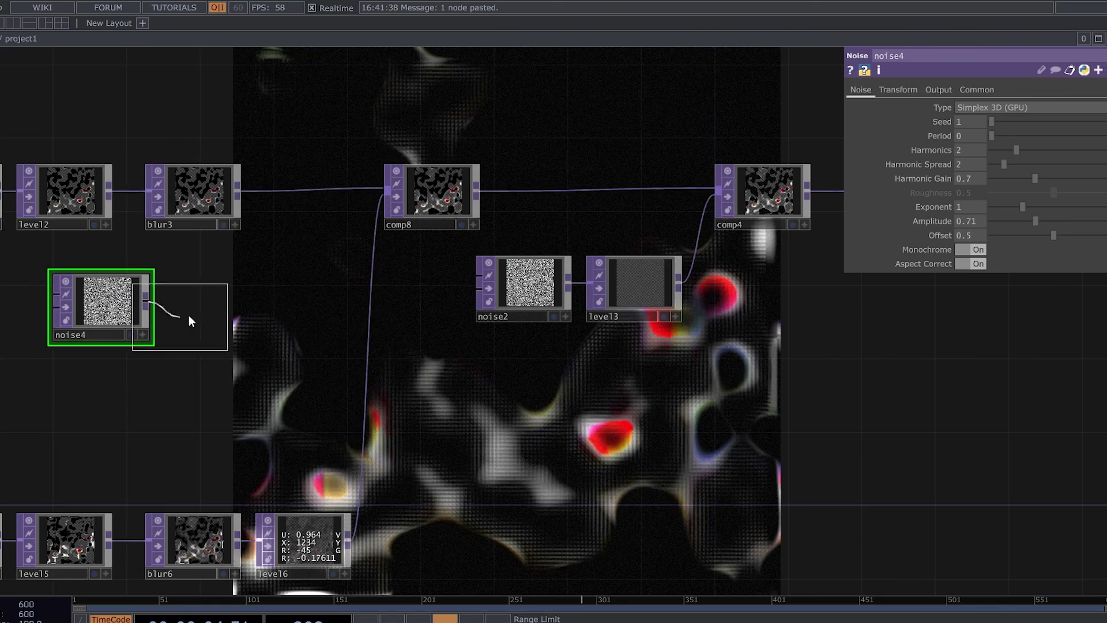
pyautogui.click(230, 302)
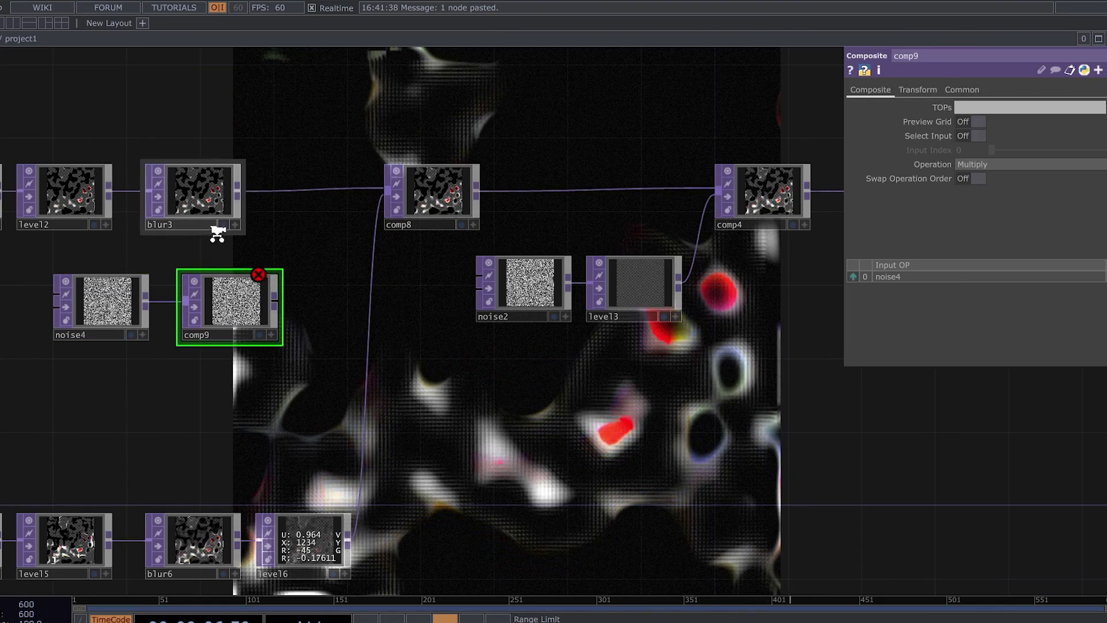
pyautogui.scroll(2, 217, 234)
pyautogui.moveTo(248, 179); pyautogui.dragTo(172, 332)
# Step: Examine the new Composite's output and try its Blur and Noise inputs in swapped order
pyautogui.scroll(4, 258, 359)
pyautogui.scroll(2, 262, 342)
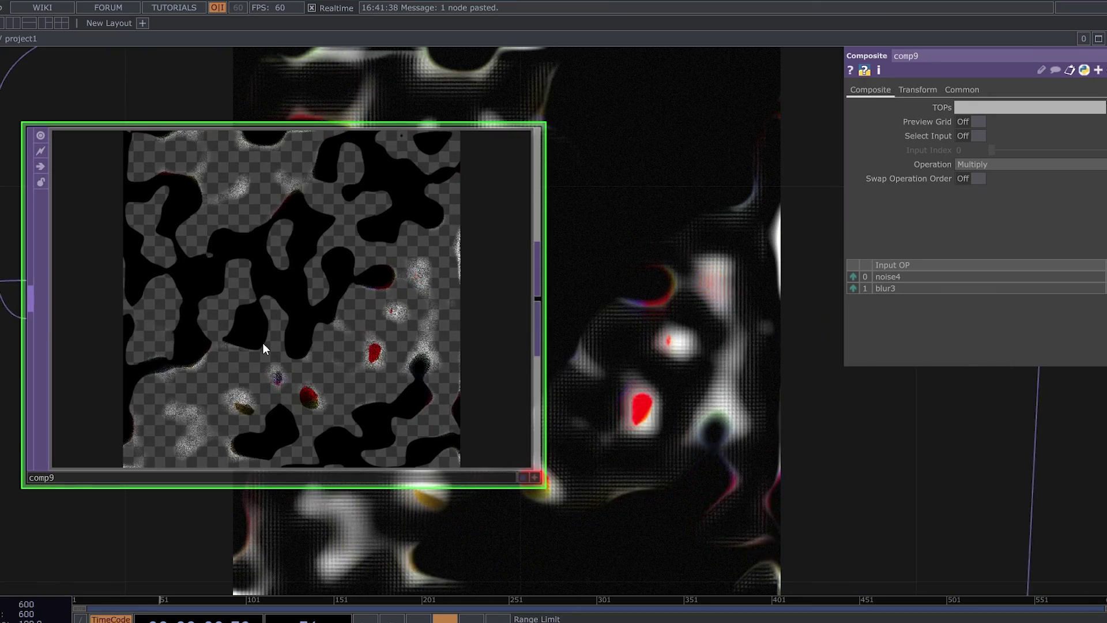
pyautogui.scroll(2, 260, 343)
pyautogui.scroll(-2, 260, 344)
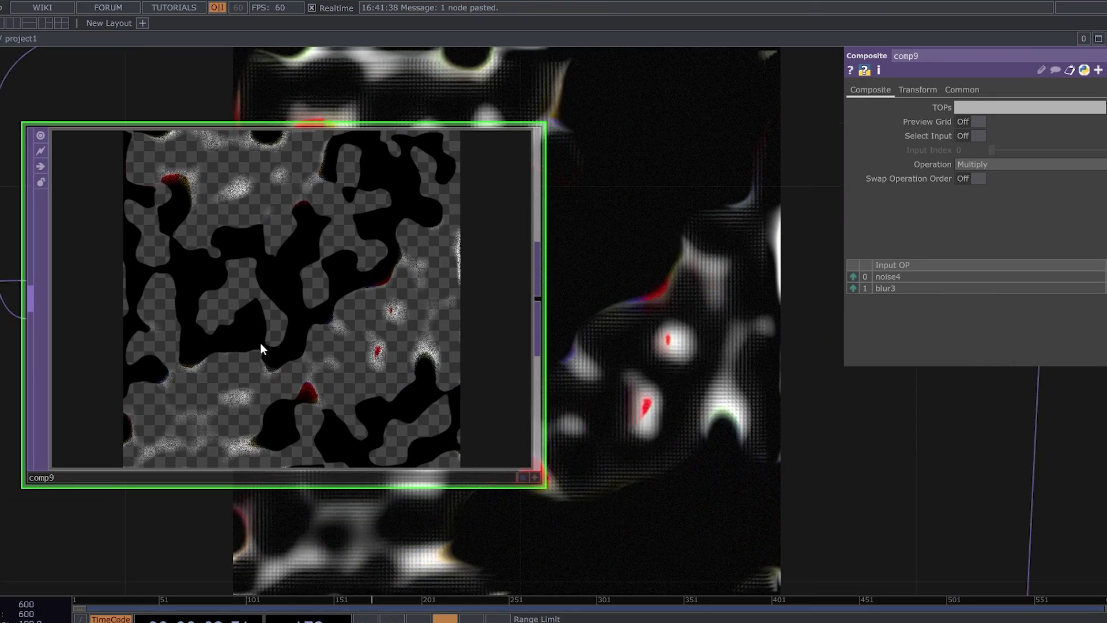
pyautogui.scroll(-3, 387, 380)
pyautogui.scroll(1, 253, 352)
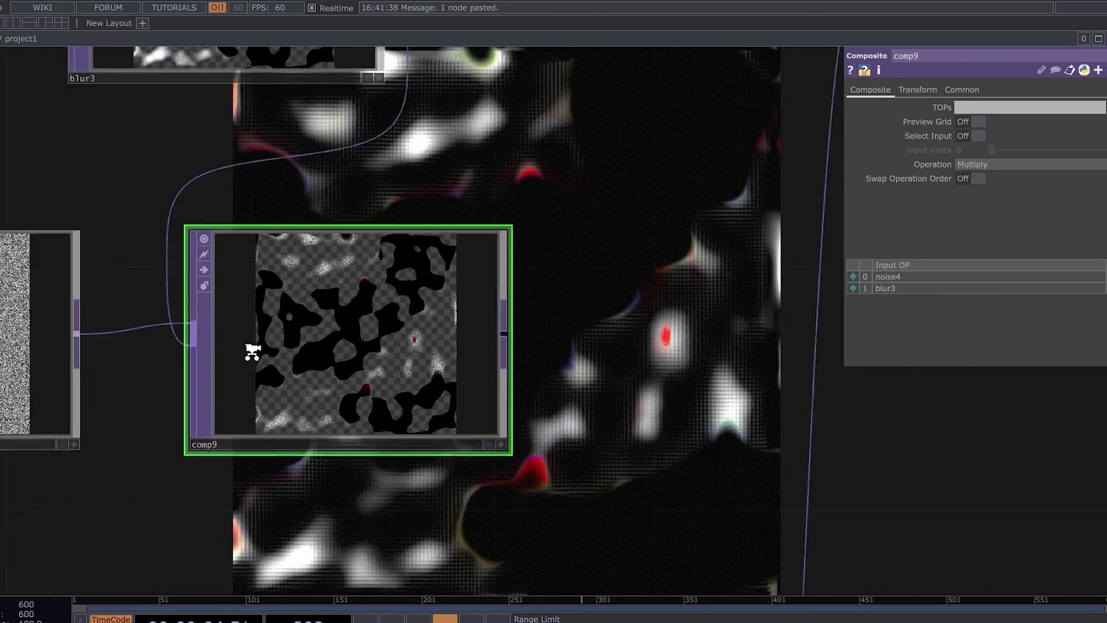
pyautogui.scroll(3, 253, 351)
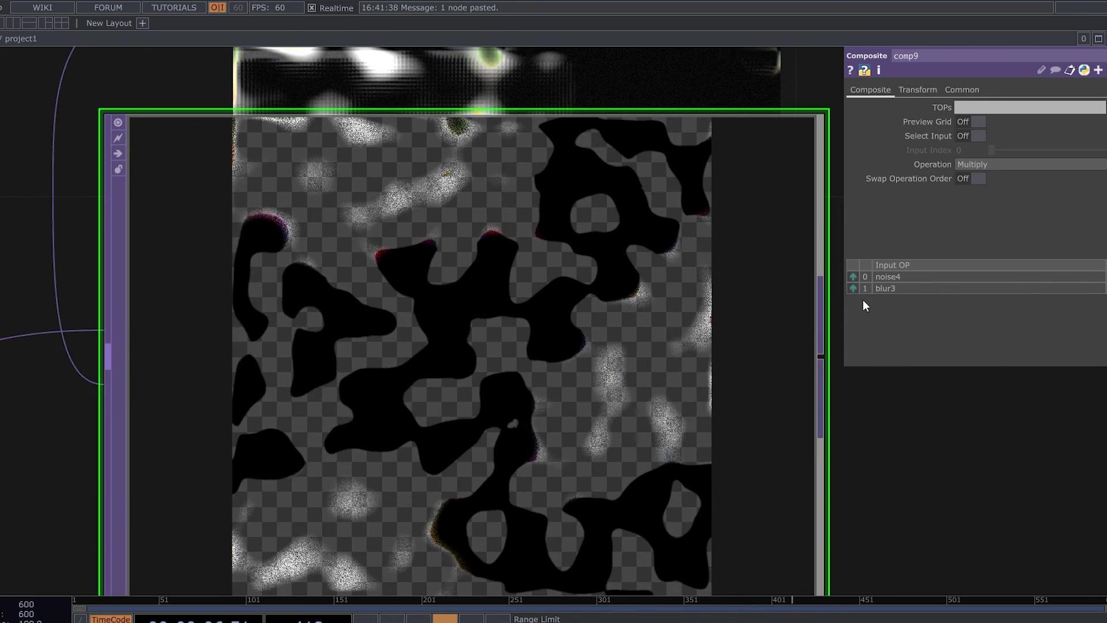
pyautogui.click(853, 289)
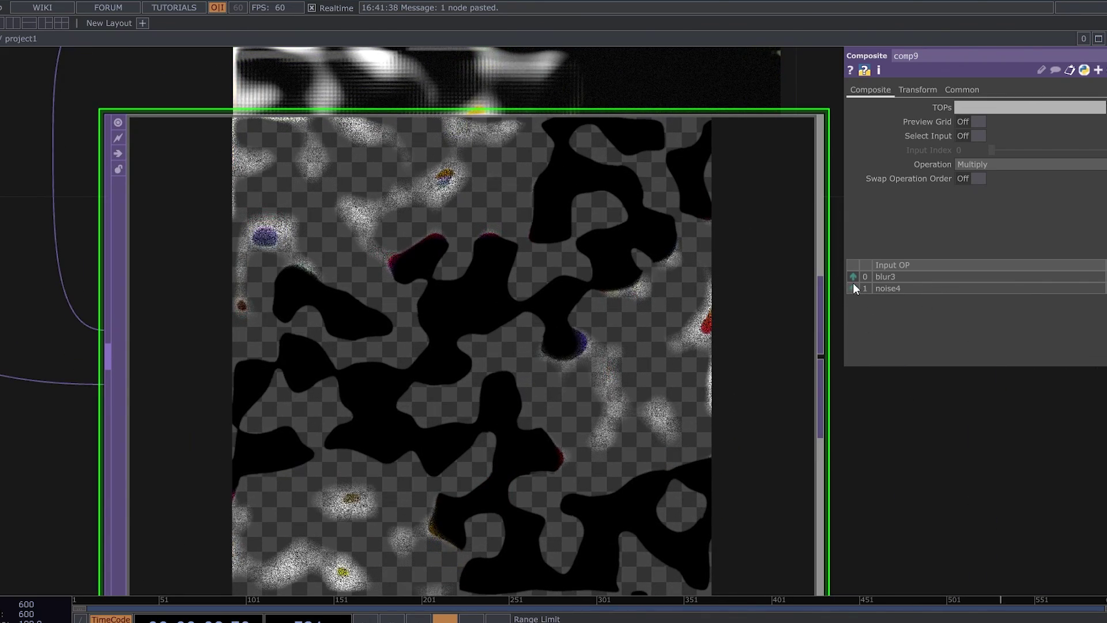
pyautogui.click(853, 288)
# Step: Set the new Composite's Operation to Overlay and reorder its inputs so the Blur comes before the Noise
pyautogui.scroll(-4, 705, 325)
pyautogui.scroll(1, 946, 256)
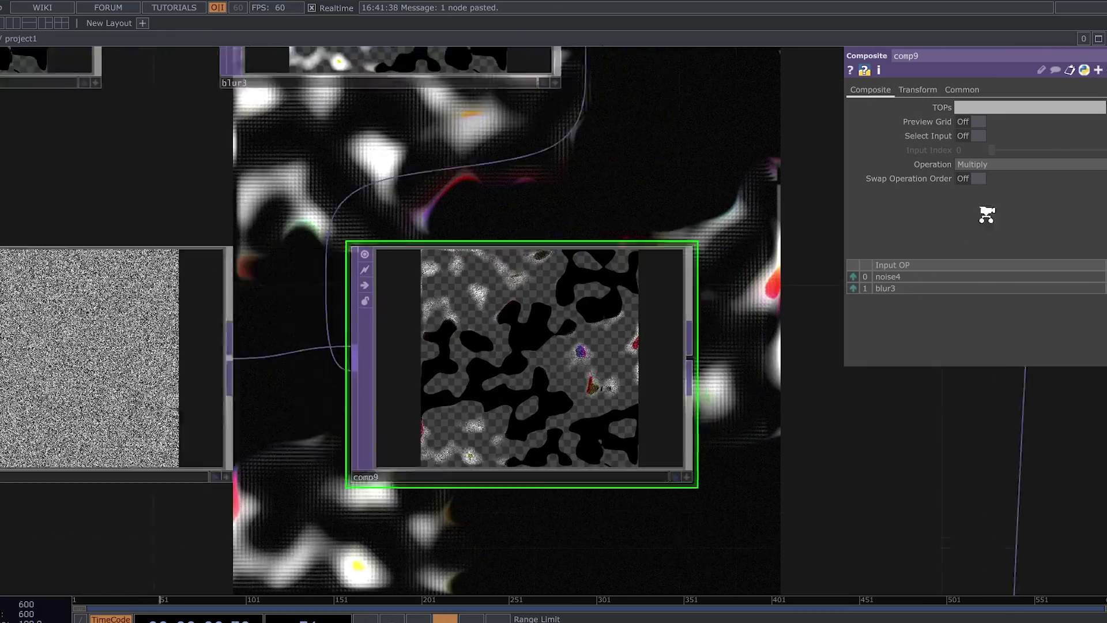
pyautogui.click(1013, 165)
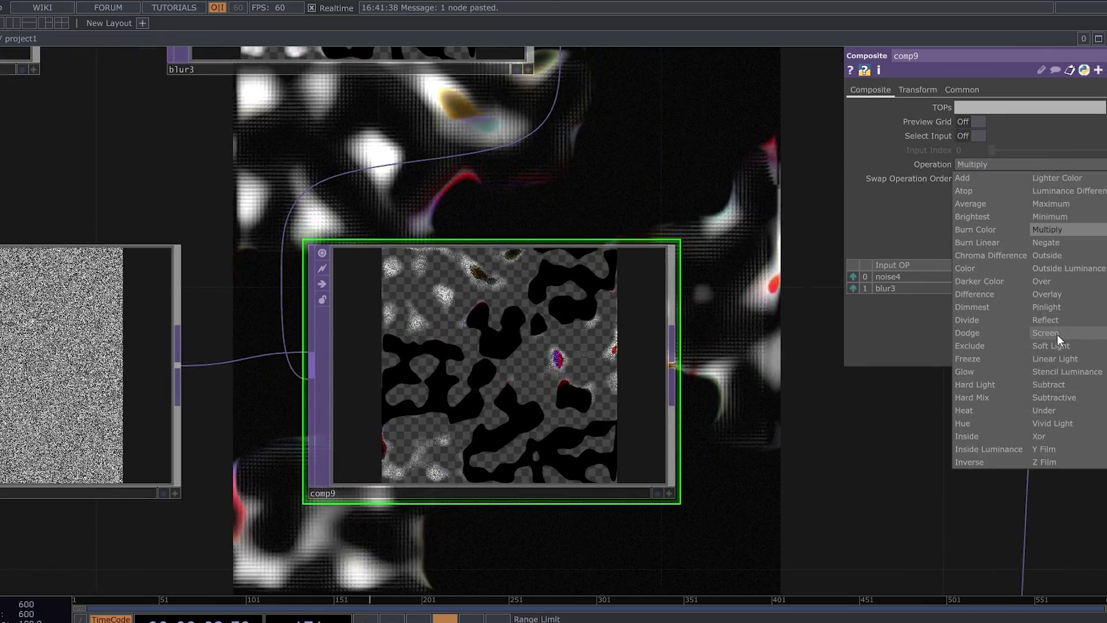
pyautogui.click(1055, 293)
pyautogui.scroll(4, 507, 404)
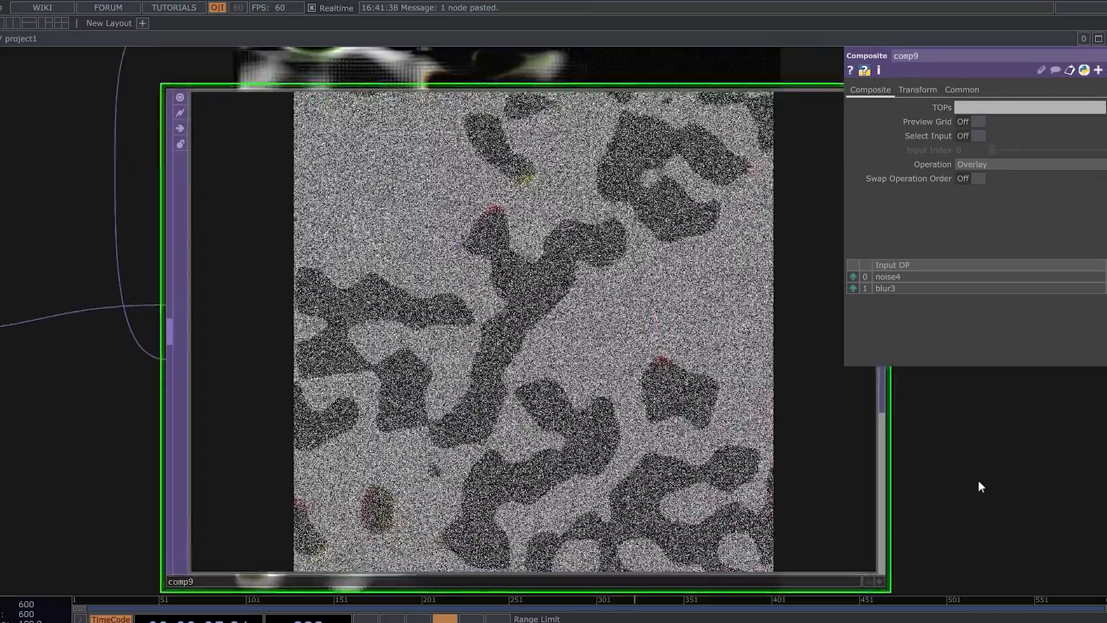
pyautogui.moveTo(979, 484); pyautogui.dragTo(767, 447)
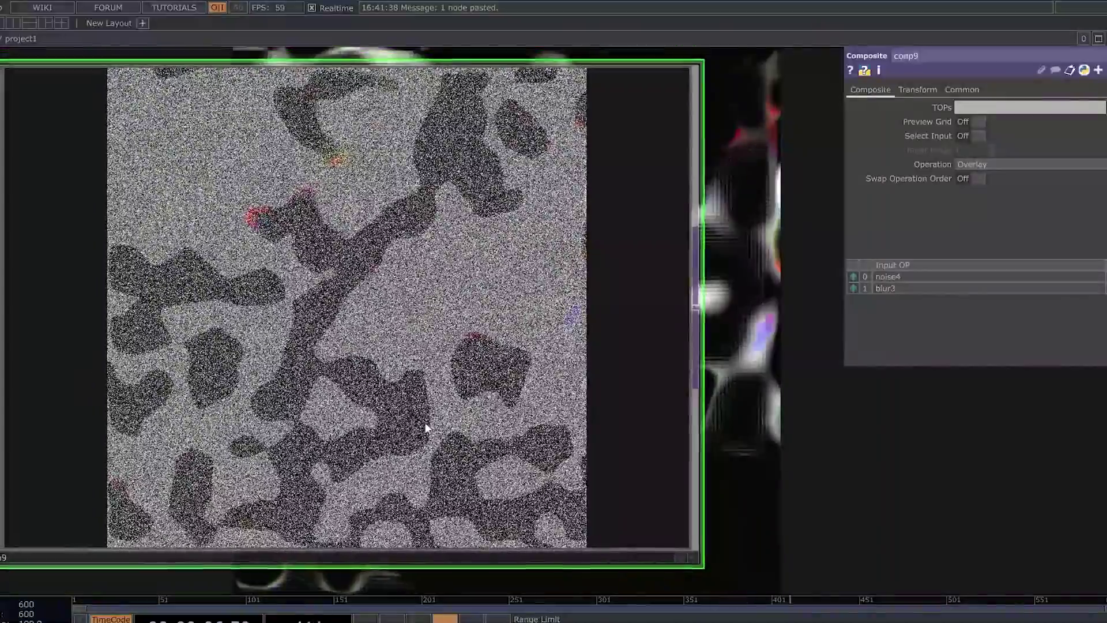
pyautogui.scroll(3, 373, 336)
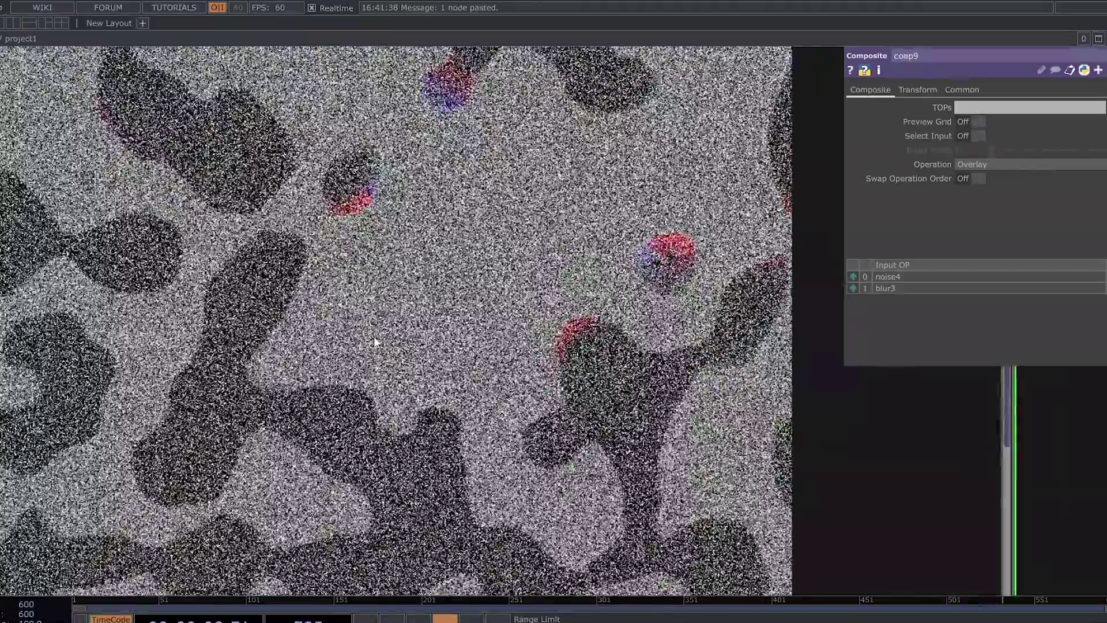
pyautogui.scroll(-3, 373, 338)
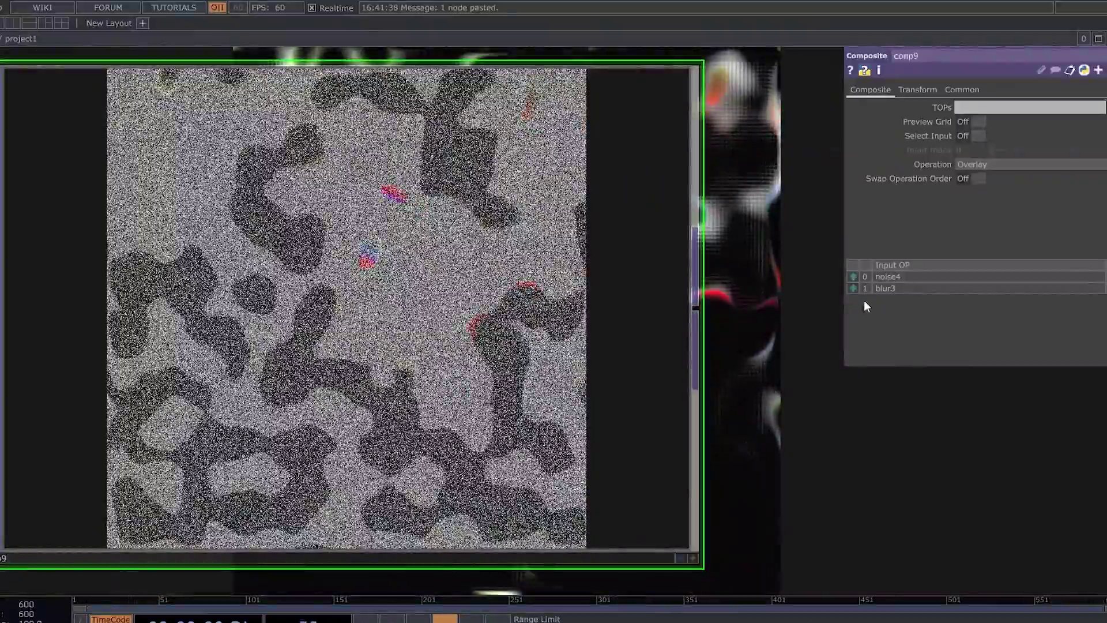
pyautogui.click(854, 288)
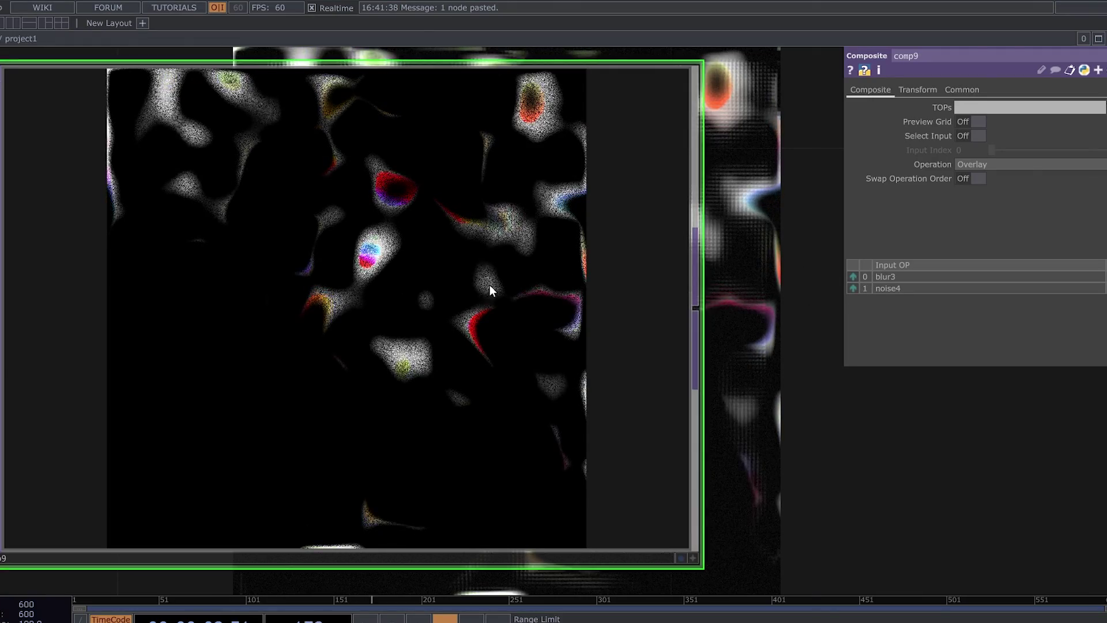
pyautogui.scroll(2, 410, 302)
pyautogui.scroll(-6, 408, 302)
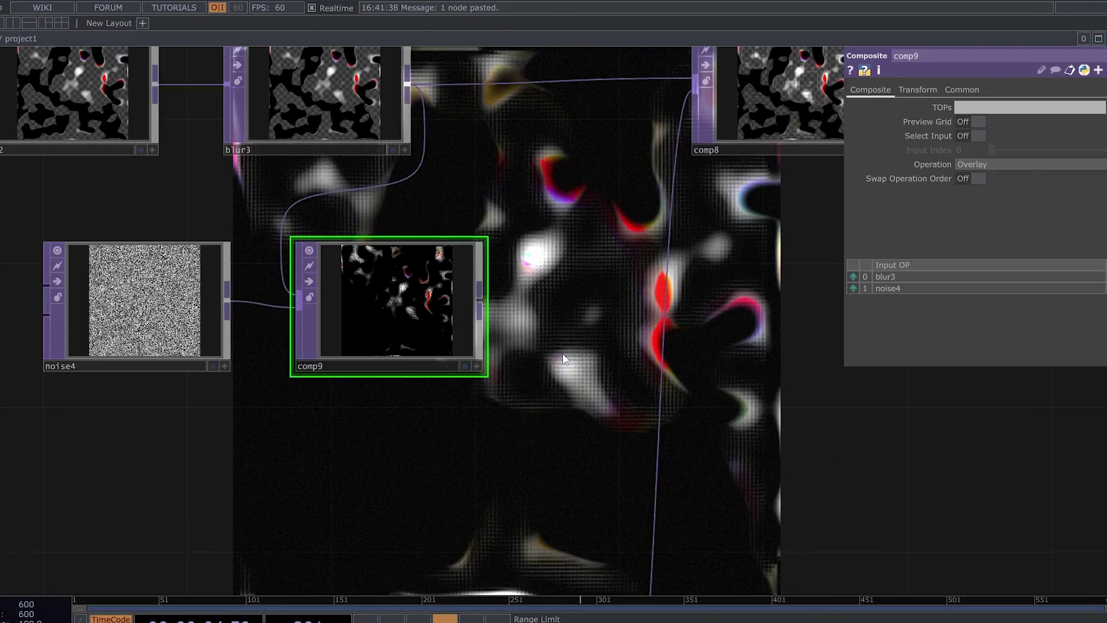
# Step: Append a Level TOP to the Overlay Composite and set its Brightness 1 to 2
pyautogui.moveTo(524, 362); pyautogui.dragTo(407, 409)
pyautogui.moveTo(306, 355); pyautogui.dragTo(269, 356)
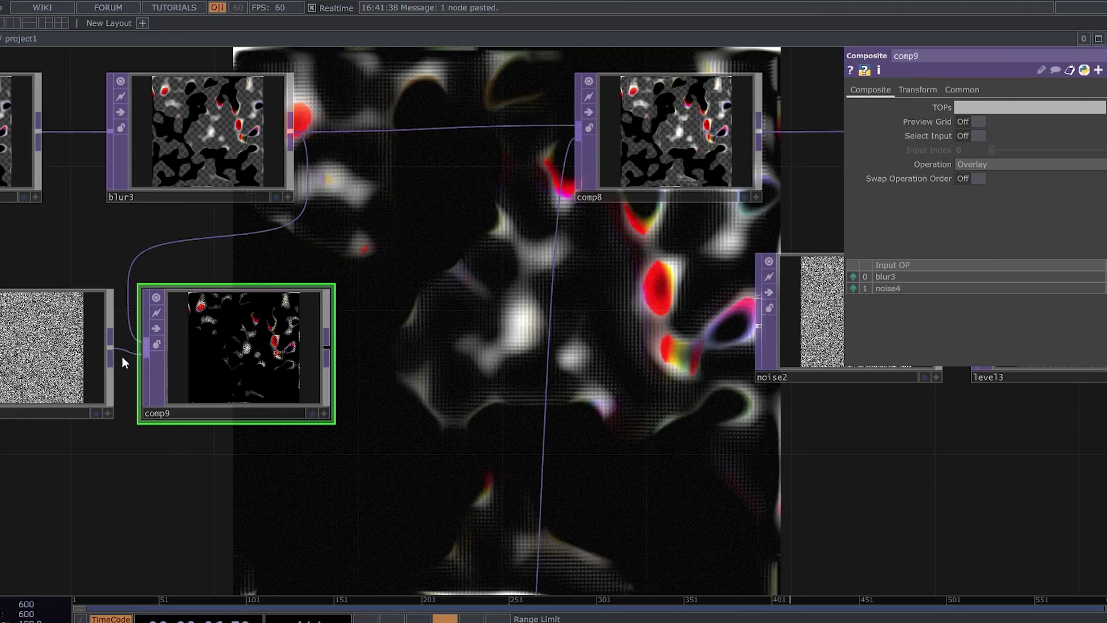
pyautogui.scroll(-2, 109, 358)
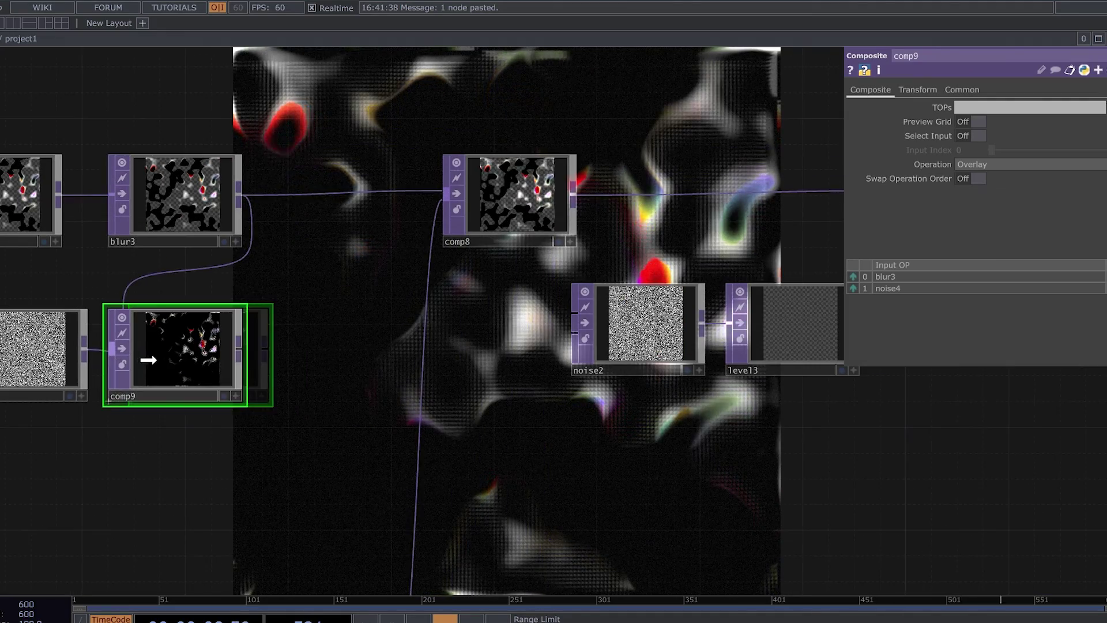
pyautogui.scroll(3, 300, 360)
pyautogui.press('Tab')
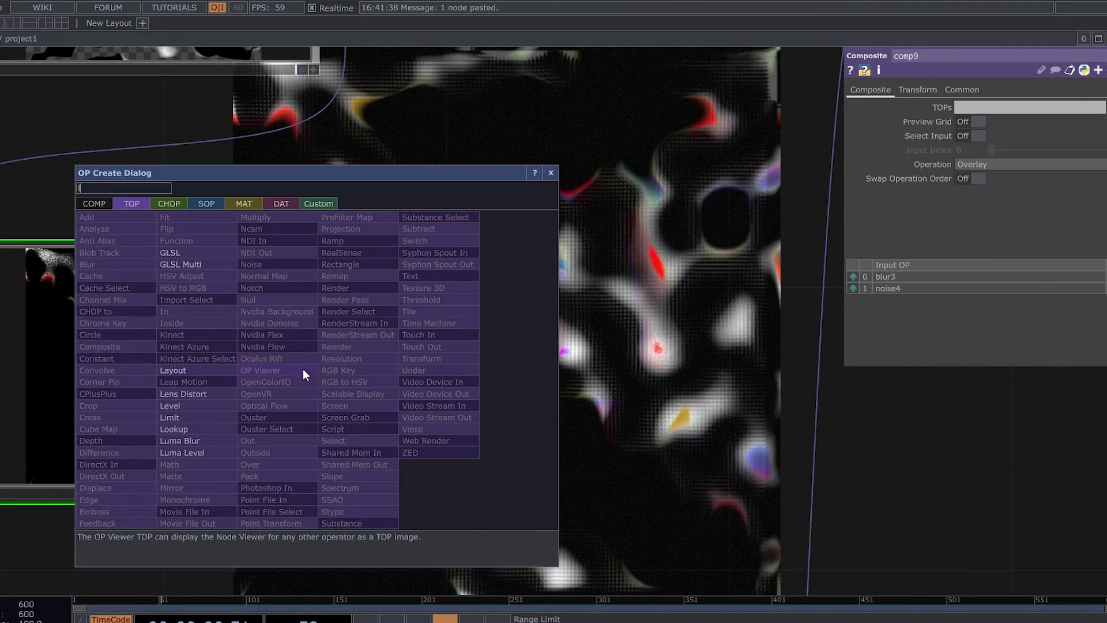
pyautogui.click(209, 408)
pyautogui.click(496, 369)
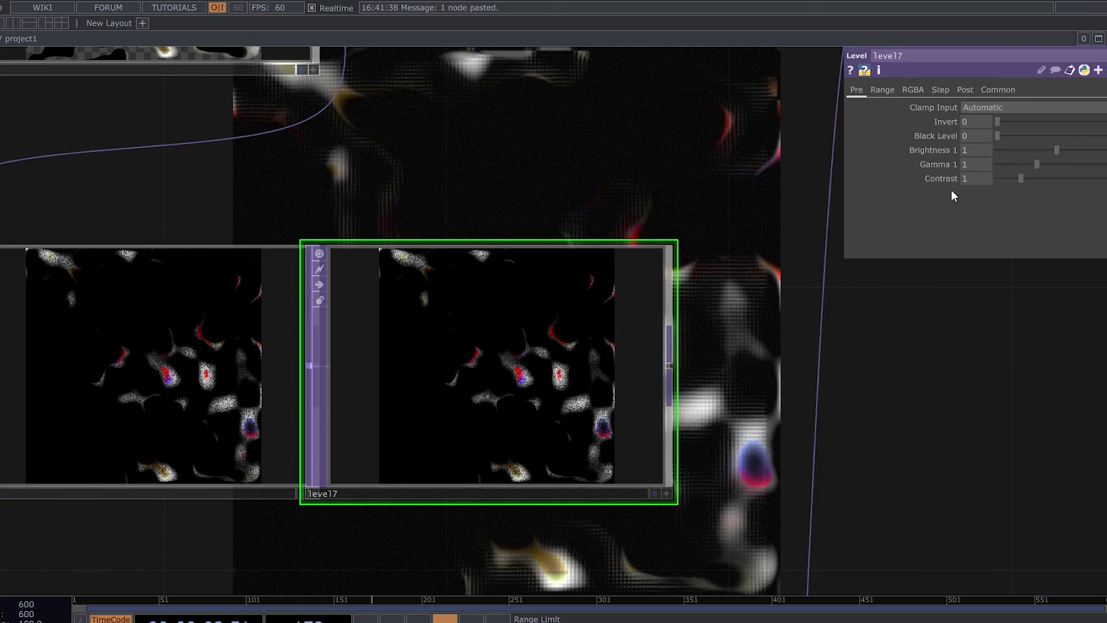
pyautogui.moveTo(971, 152)
pyautogui.mouseDown(button='middle')
pyautogui.moveTo(981, 137)
pyautogui.moveTo(1009, 137)
pyautogui.moveTo(983, 136)
pyautogui.mouseUp(button='middle')
# Step: Insert a Composite TOP on the wire between the chain-blending Composite and the final grain Composite
pyautogui.scroll(-5, 606, 375)
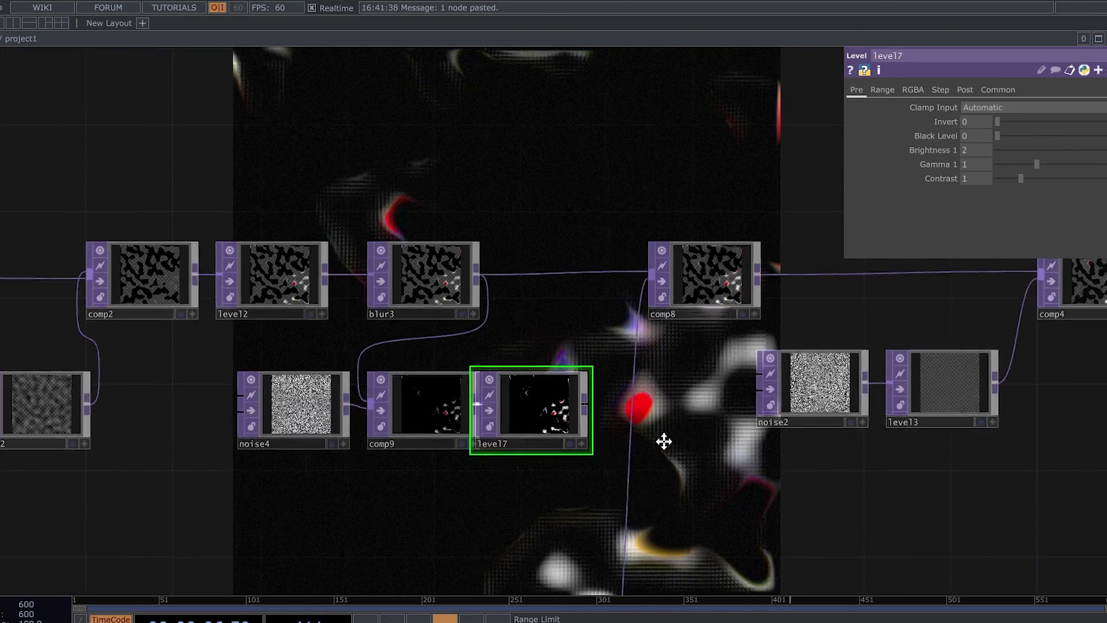
pyautogui.moveTo(664, 441); pyautogui.dragTo(460, 444)
pyautogui.moveTo(464, 284); pyautogui.dragTo(399, 282)
pyautogui.rightClick(539, 277)
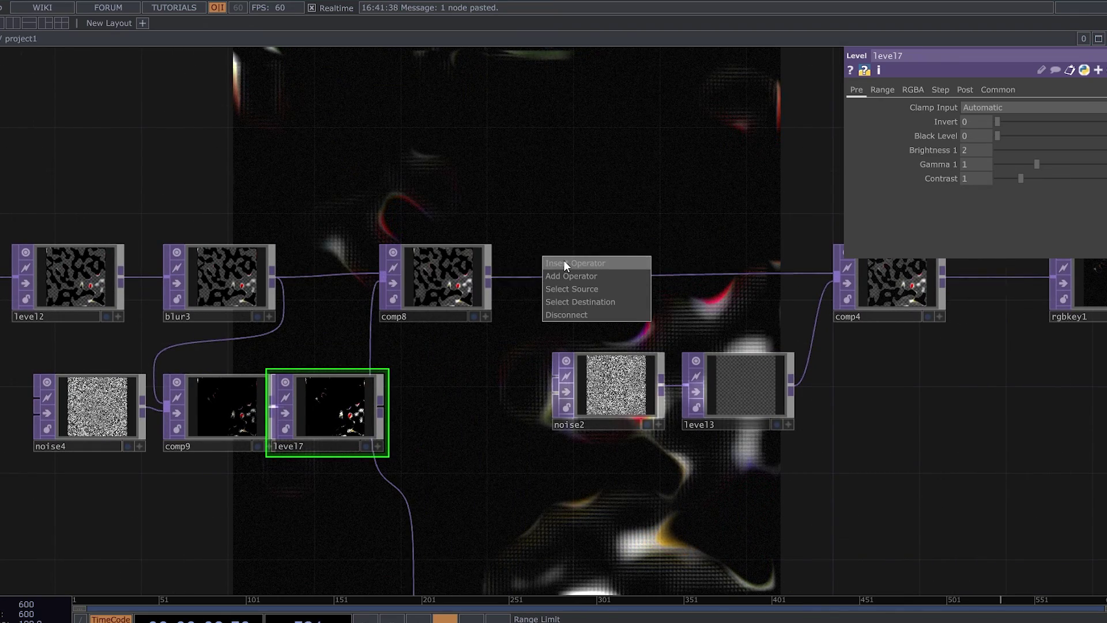
pyautogui.click(564, 264)
pyautogui.click(355, 230)
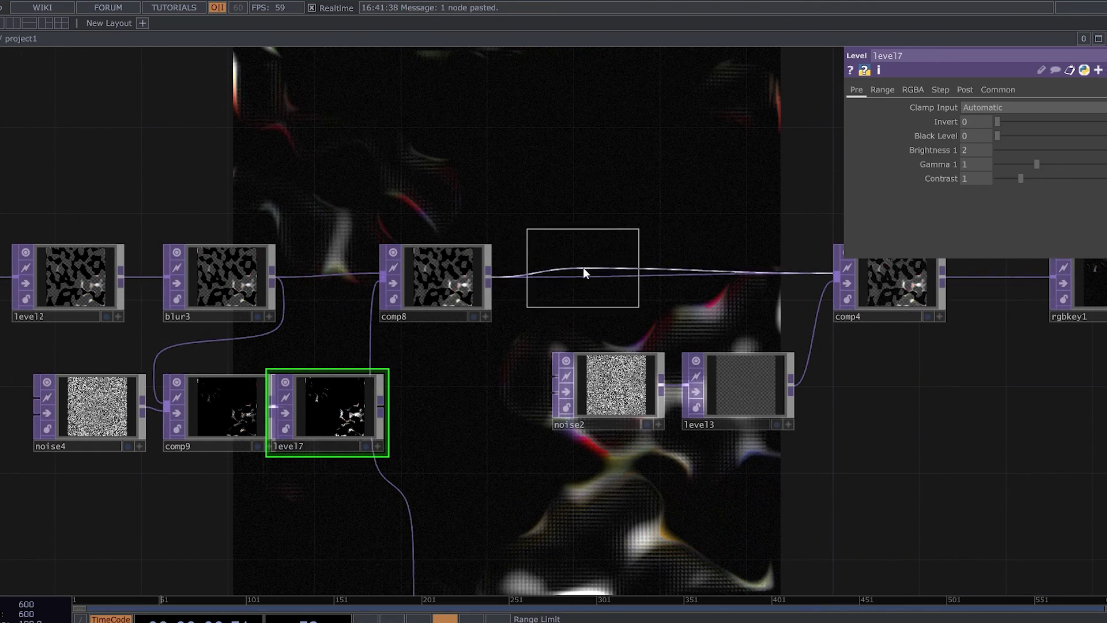
pyautogui.click(583, 267)
# Step: Move the new noise branch clear of the main chain and connect its Level TOP to the inserted Composite
pyautogui.moveTo(403, 378); pyautogui.dragTo(34, 407, button='right')
pyautogui.moveTo(173, 406); pyautogui.dragTo(109, 428)
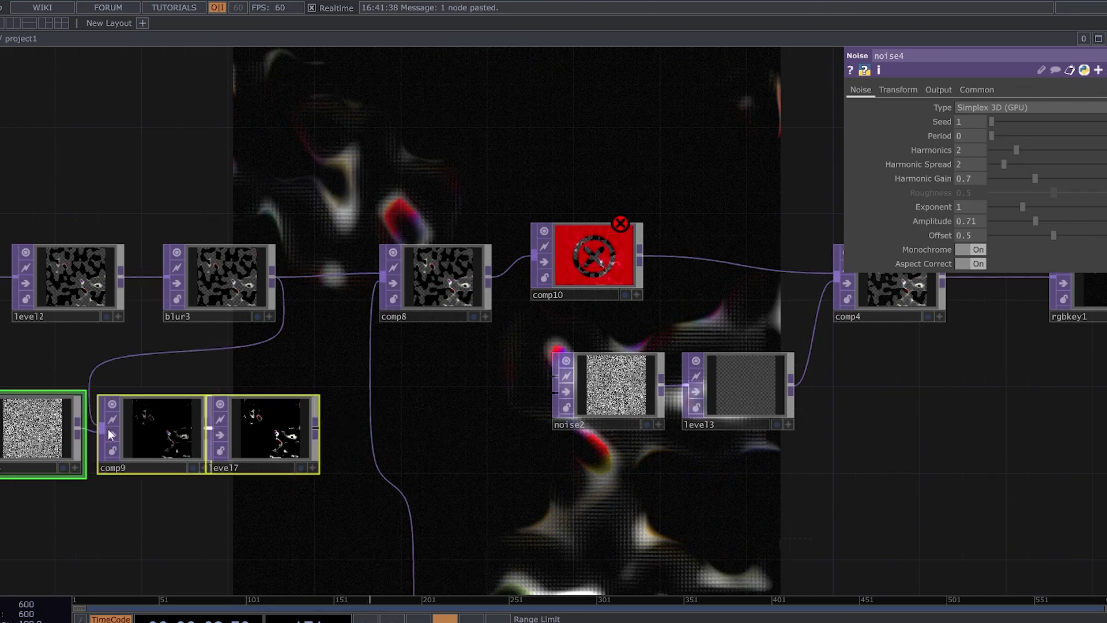
pyautogui.click(341, 424)
pyautogui.moveTo(316, 428); pyautogui.dragTo(545, 268)
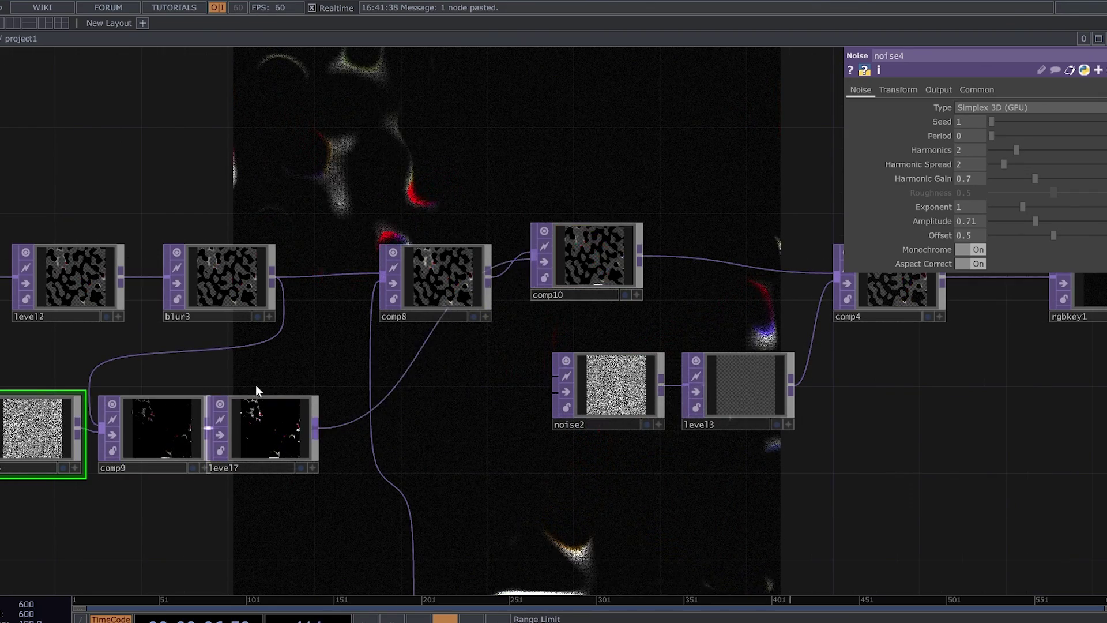
pyautogui.scroll(3, 194, 461)
pyautogui.scroll(-3, 248, 496)
pyautogui.scroll(3, 272, 468)
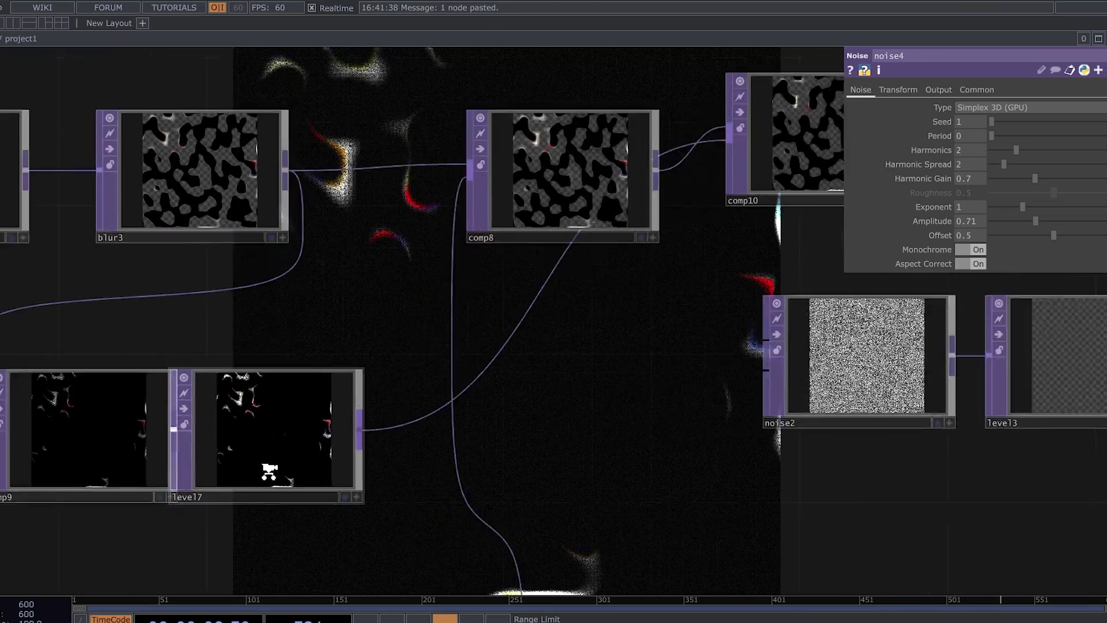
pyautogui.scroll(-5, 210, 444)
pyautogui.scroll(5, 544, 321)
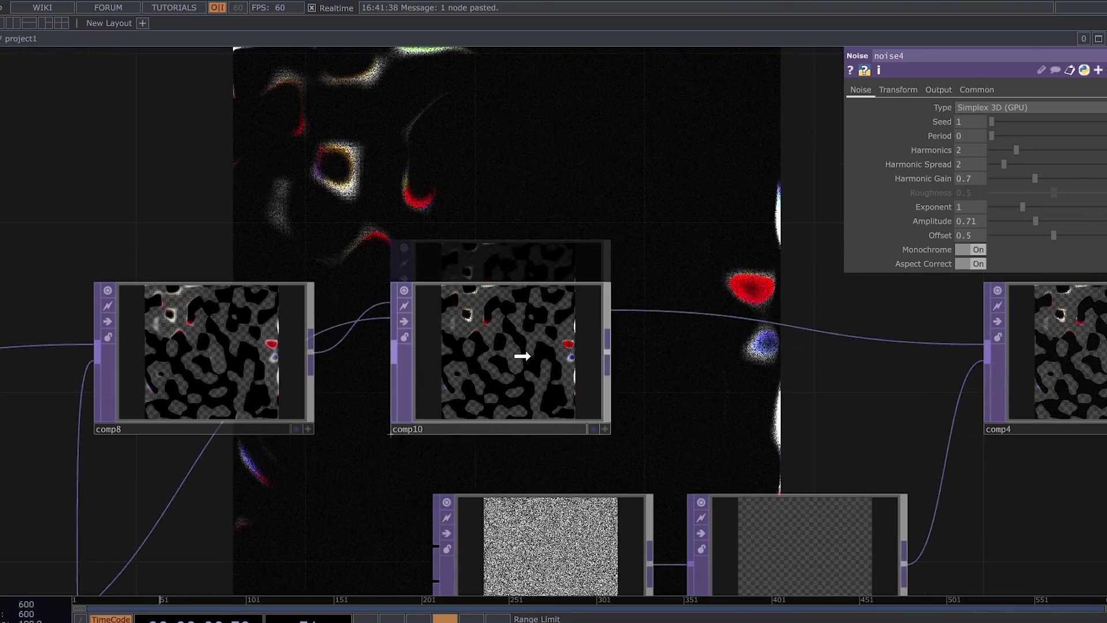
# Step: Set the Operation of the Composite that joins the new noise branch to Negate
pyautogui.click(522, 356)
pyautogui.scroll(5, 531, 357)
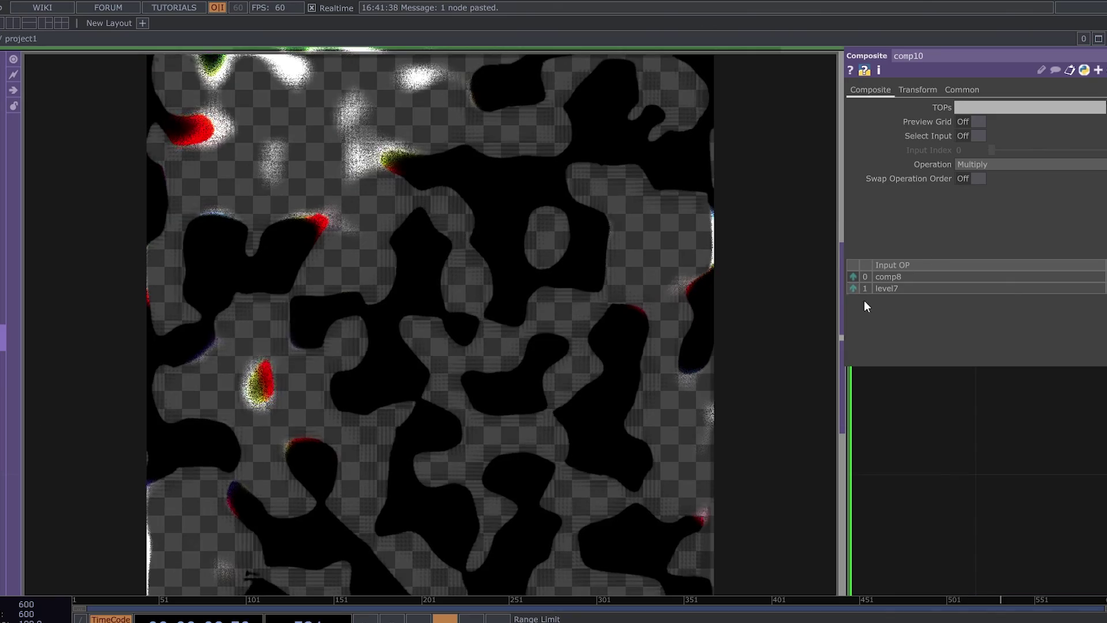
pyautogui.scroll(-5, 884, 371)
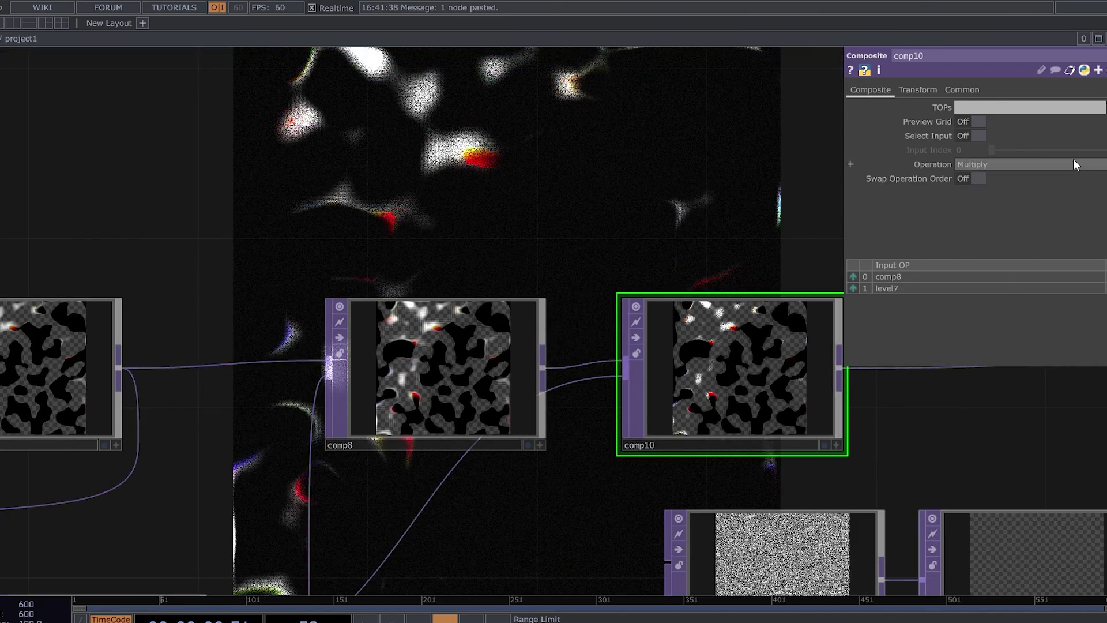
pyautogui.click(1074, 164)
pyautogui.click(1063, 241)
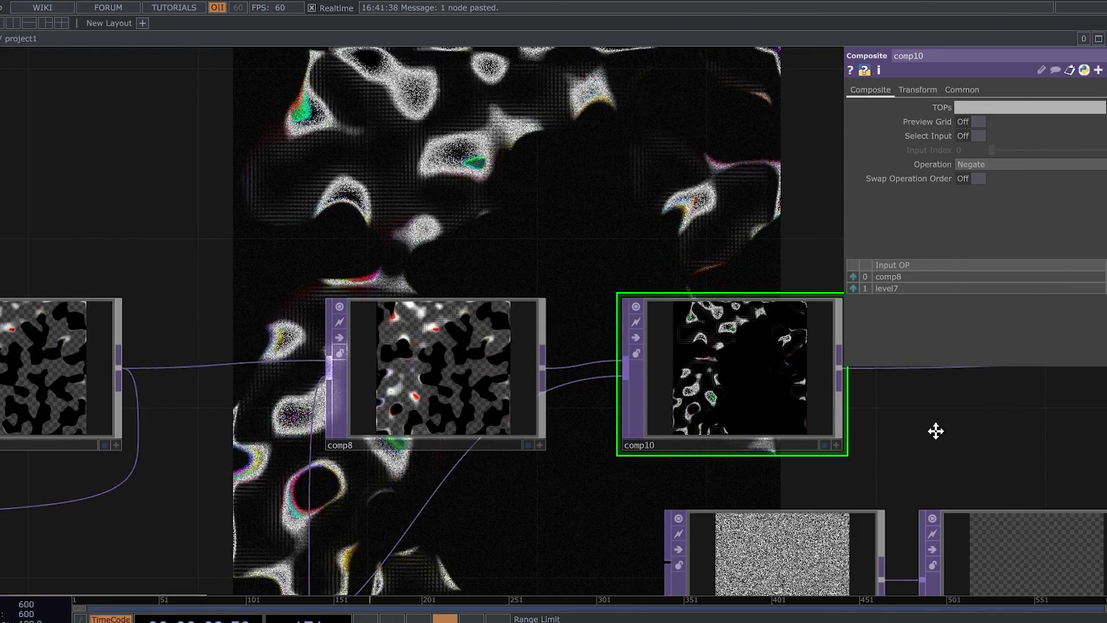
# Step: Look over the whole node network and the resulting image in the background
pyautogui.moveTo(936, 431); pyautogui.dragTo(556, 465)
pyautogui.scroll(-6, 390, 437)
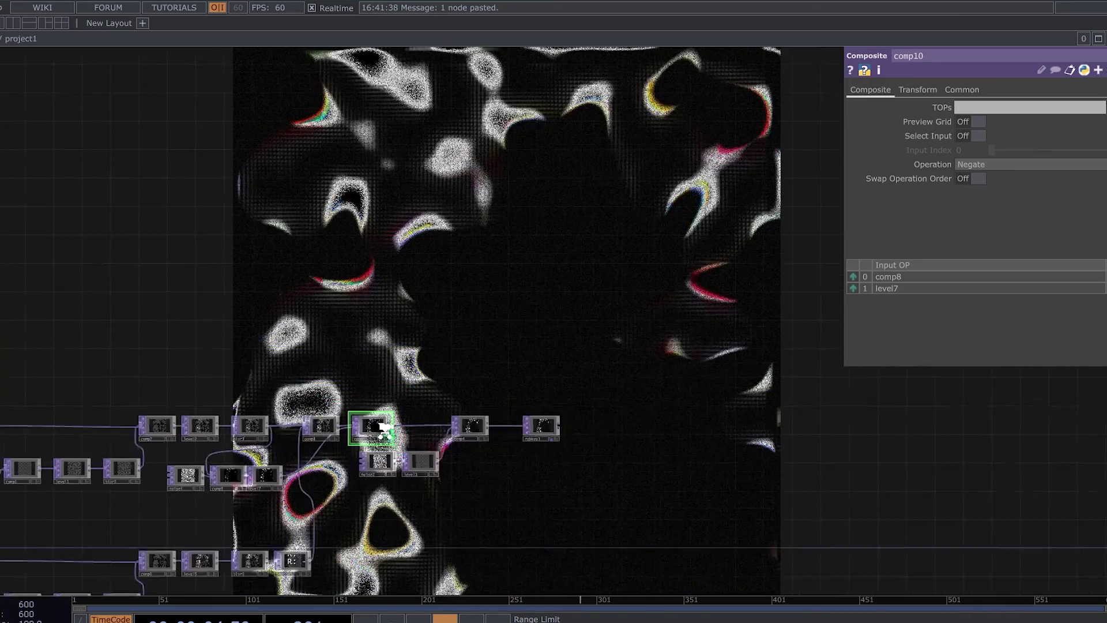
pyautogui.scroll(-2, 385, 429)
pyautogui.moveTo(363, 329); pyautogui.dragTo(481, 378)
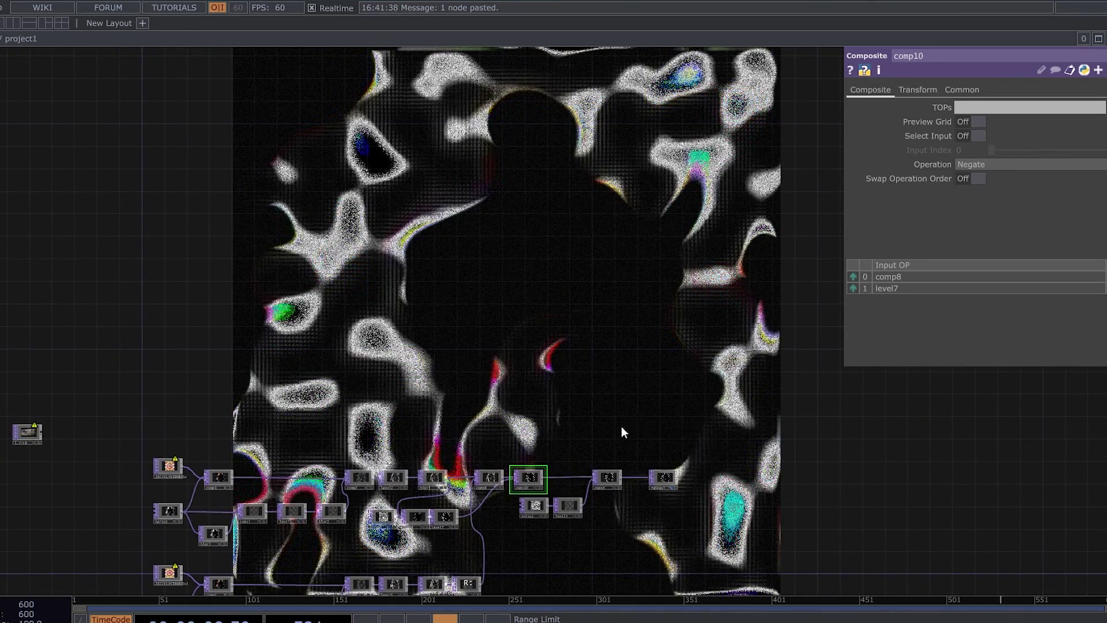
pyautogui.scroll(4, 614, 431)
pyautogui.scroll(-6, 432, 416)
pyautogui.moveTo(387, 377); pyautogui.dragTo(480, 339)
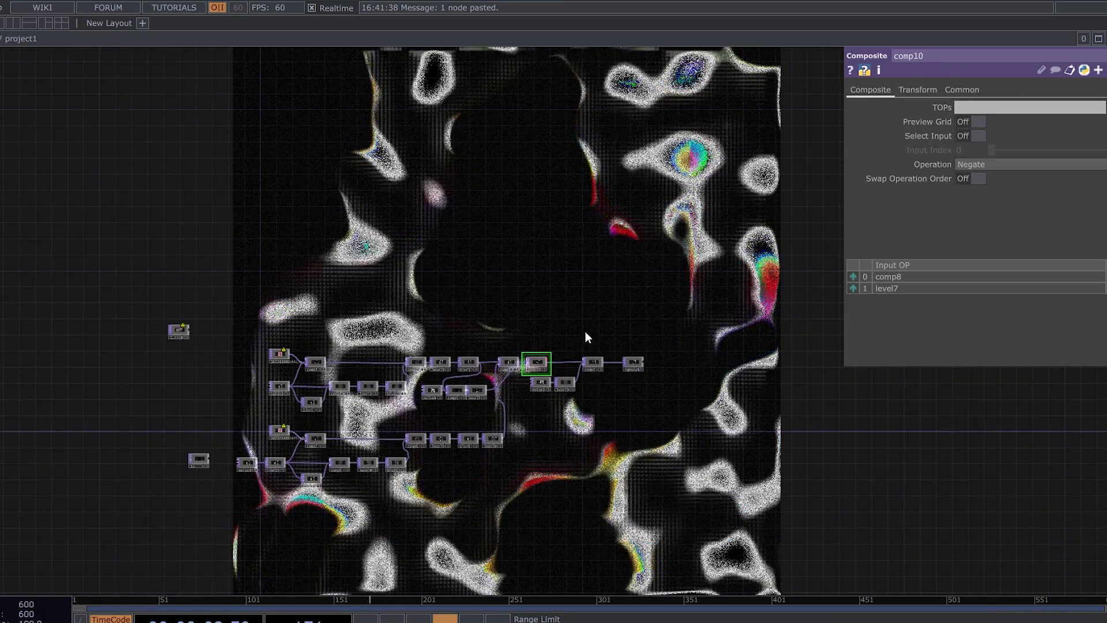
pyautogui.moveTo(658, 293); pyautogui.dragTo(388, 448)
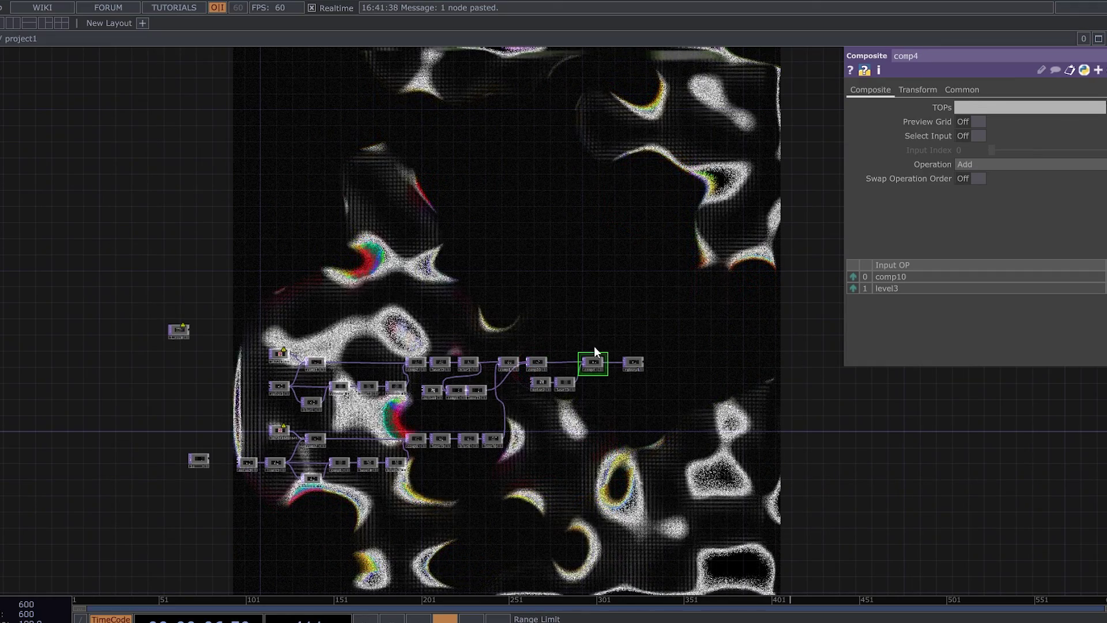
# Step: Append a Fit TOP to the separate 1_FILM movie node
pyautogui.scroll(3, 294, 374)
pyautogui.moveTo(155, 369); pyautogui.dragTo(190, 431)
pyautogui.scroll(1, 111, 370)
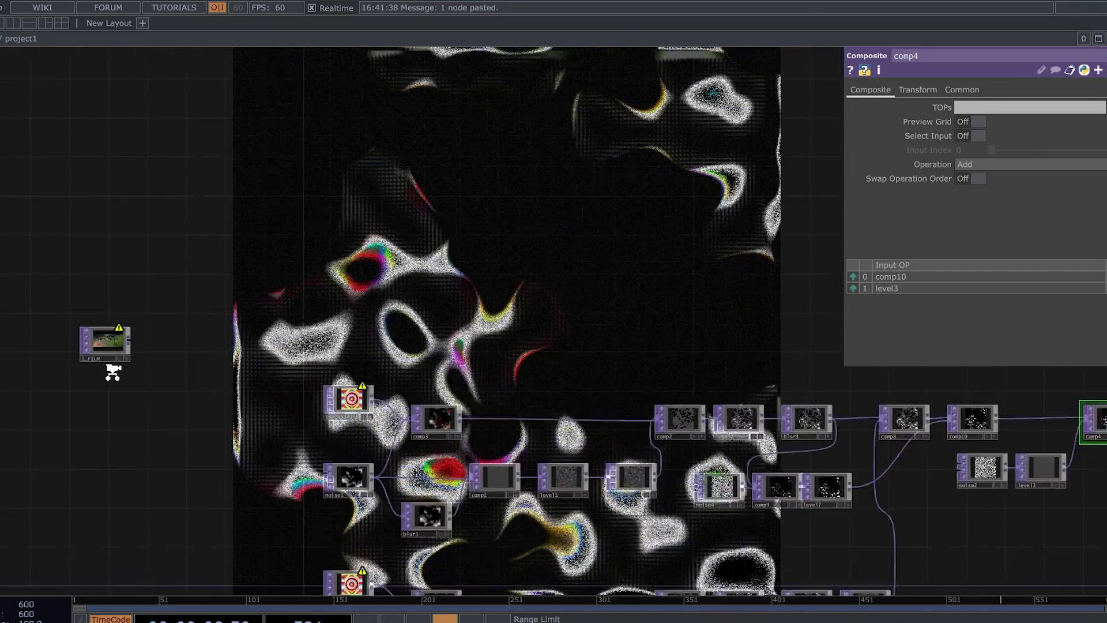
pyautogui.scroll(5, 100, 346)
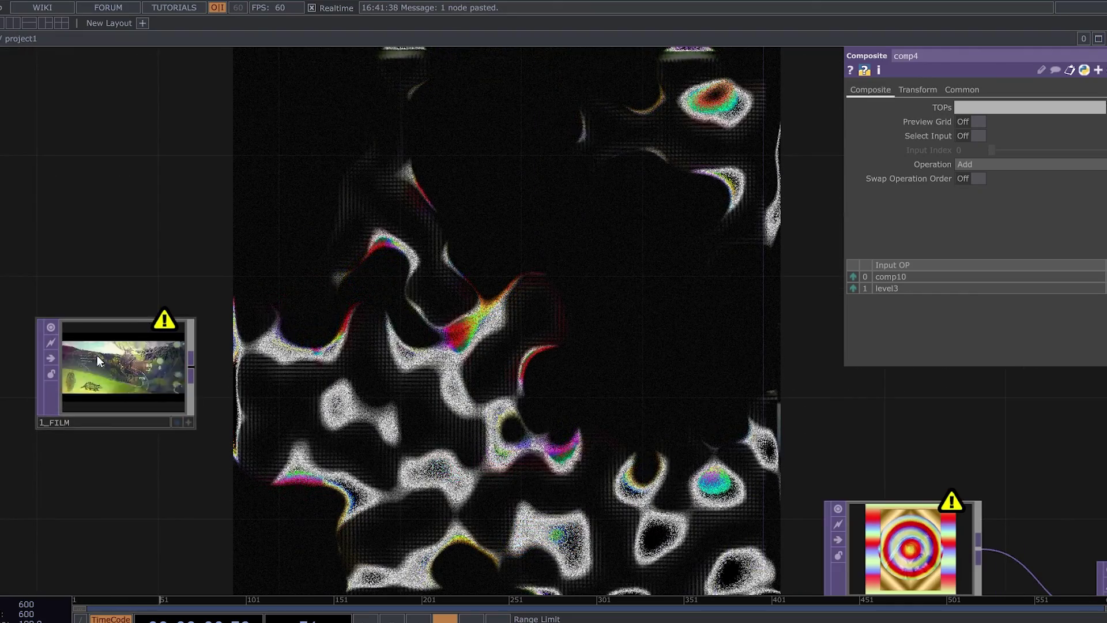
pyautogui.scroll(-5, 121, 398)
pyautogui.scroll(5, 150, 381)
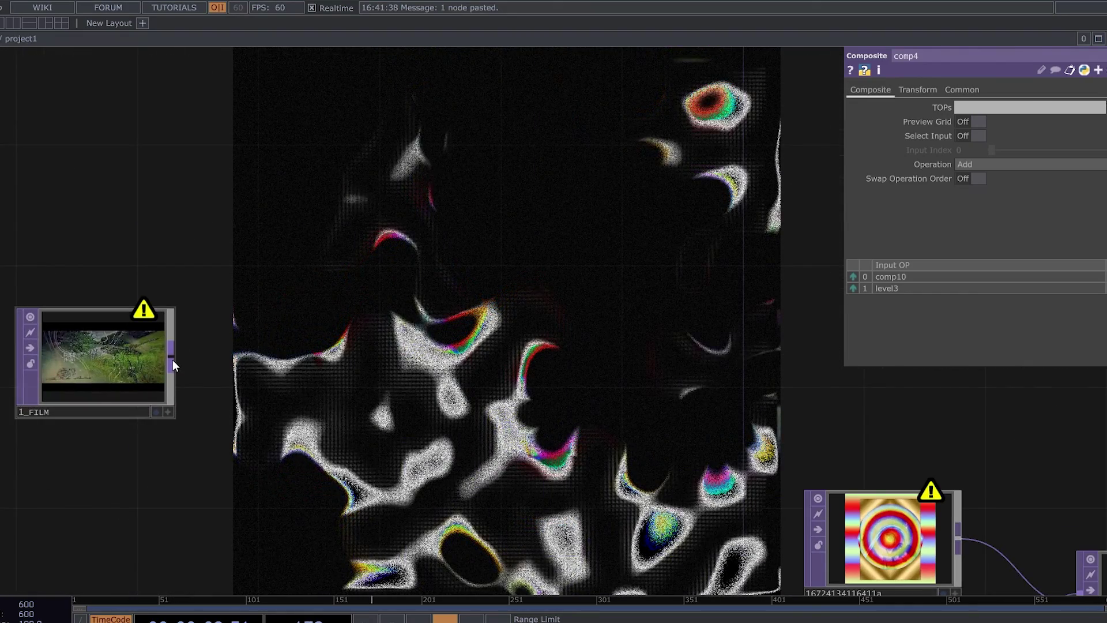
pyautogui.rightClick(172, 360)
pyautogui.click(52, 213)
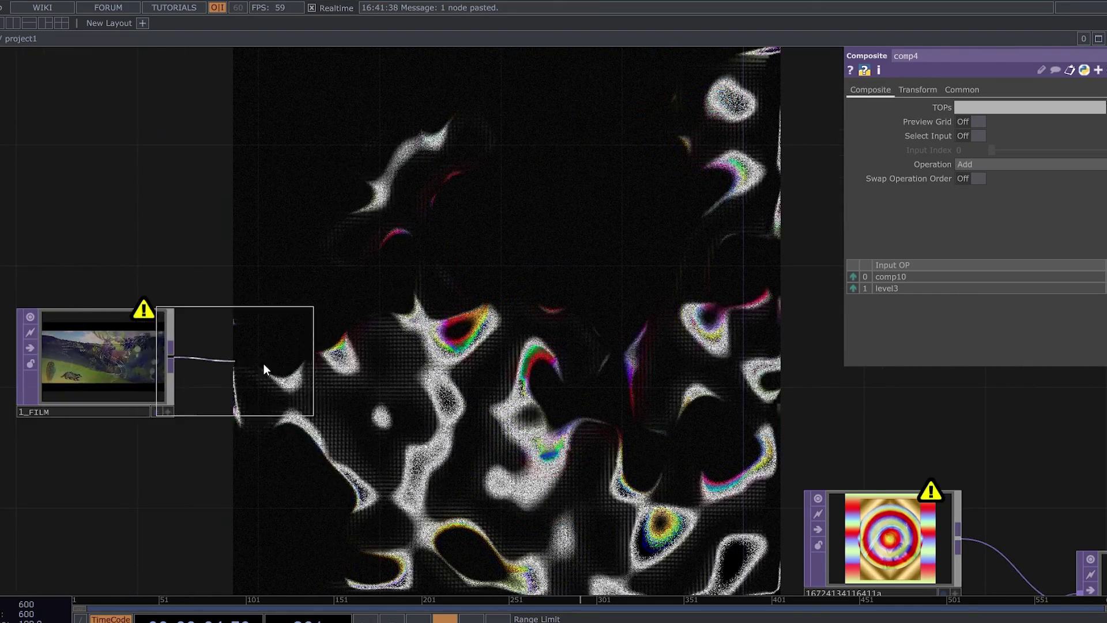
pyautogui.click(264, 363)
# Step: Set the Fit TOP's output resolution to 1280 by 1280
pyautogui.scroll(3, 296, 362)
pyautogui.click(882, 89)
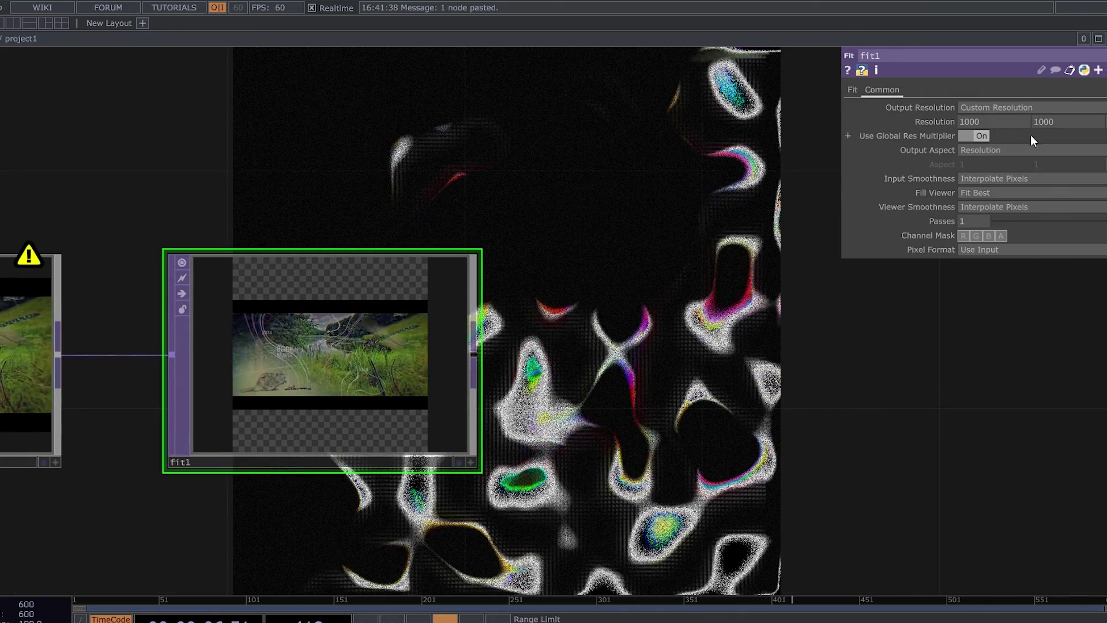
pyautogui.click(1006, 120)
pyautogui.write('128')
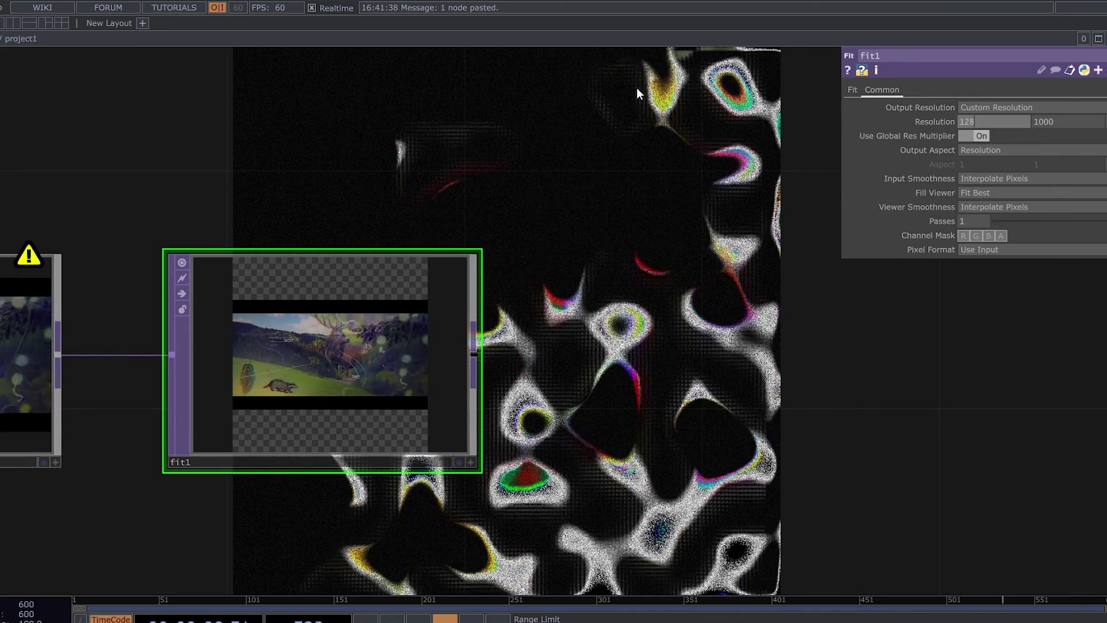
pyautogui.write('0')
pyautogui.moveTo(993, 123); pyautogui.dragTo(746, 115)
pyautogui.hotkey('ctrl', 'c')
pyautogui.moveTo(1087, 121); pyautogui.dragTo(821, 100)
pyautogui.hotkey('ctrl', 'v')
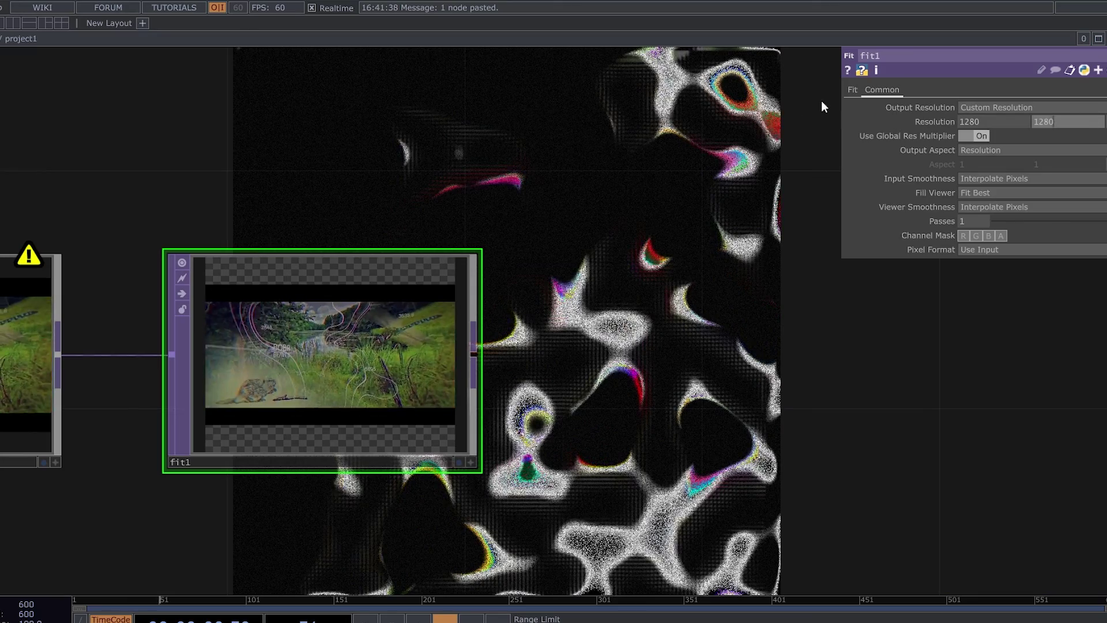
# Step: Set the Fit TOP's Scale to 2.5 on both axes so the film fills the square frame
pyautogui.click(852, 90)
pyautogui.moveTo(953, 162); pyautogui.dragTo(944, 151, button='middle')
pyautogui.scroll(-5, 492, 354)
pyautogui.moveTo(504, 411); pyautogui.dragTo(420, 469)
pyautogui.moveTo(297, 416); pyautogui.dragTo(266, 416)
pyautogui.moveTo(447, 391); pyautogui.dragTo(103, 448, button='right')
pyautogui.moveTo(124, 436); pyautogui.dragTo(3, 436)
pyautogui.moveTo(283, 428); pyautogui.dragTo(279, 426)
# Step: Append a Threshold TOP to the Fit and set its Threshold to about 0.404
pyautogui.rightClick(241, 406)
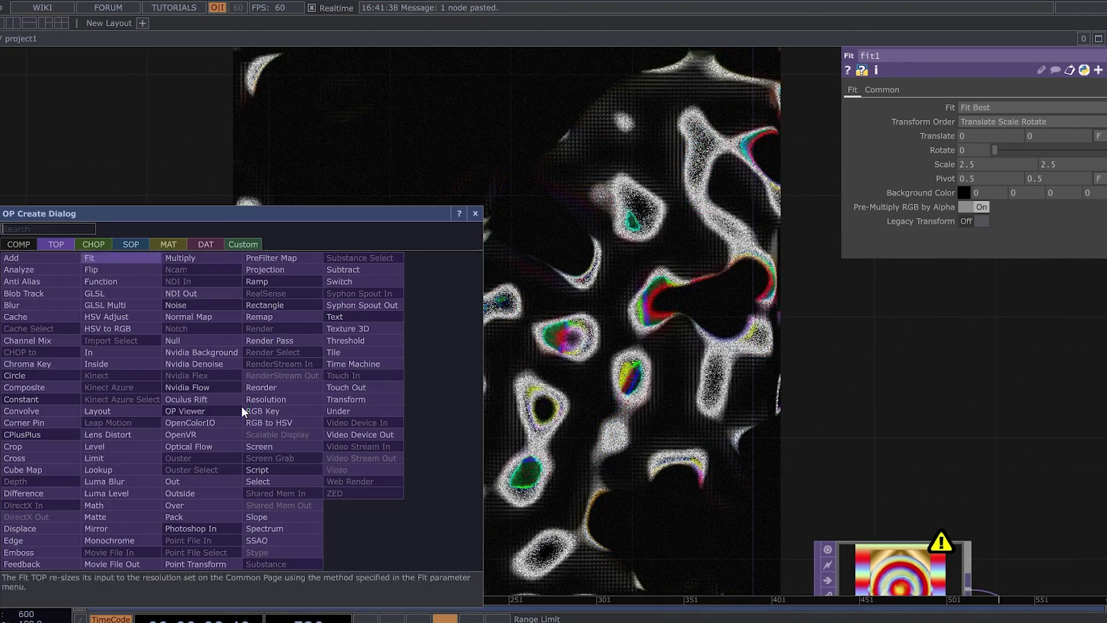
pyautogui.write('th')
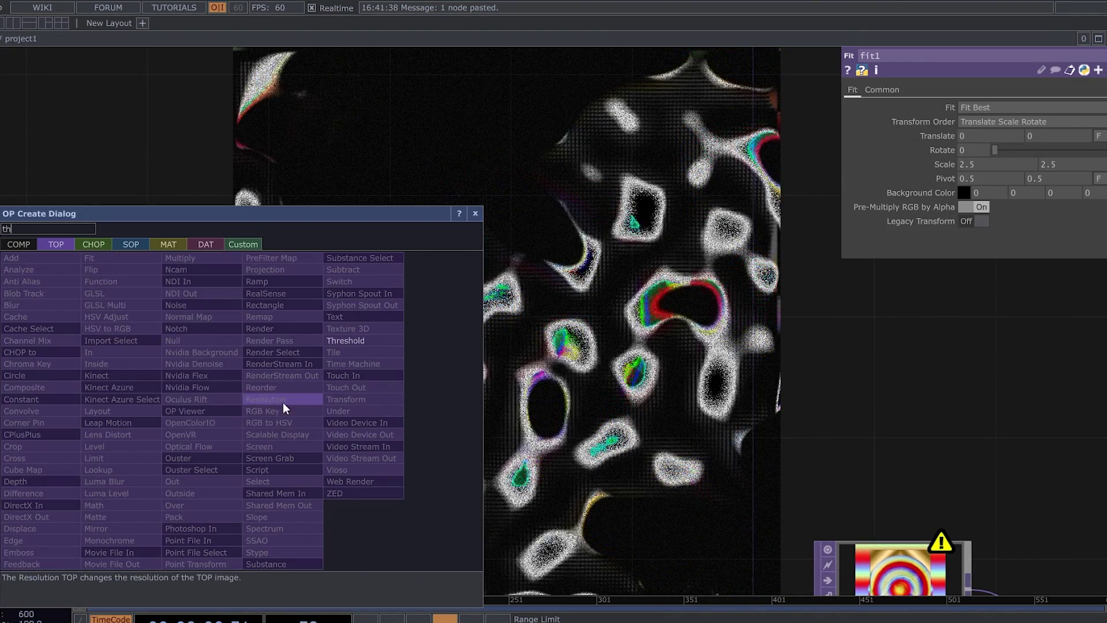
pyautogui.click(348, 340)
pyautogui.click(363, 404)
pyautogui.scroll(3, 360, 411)
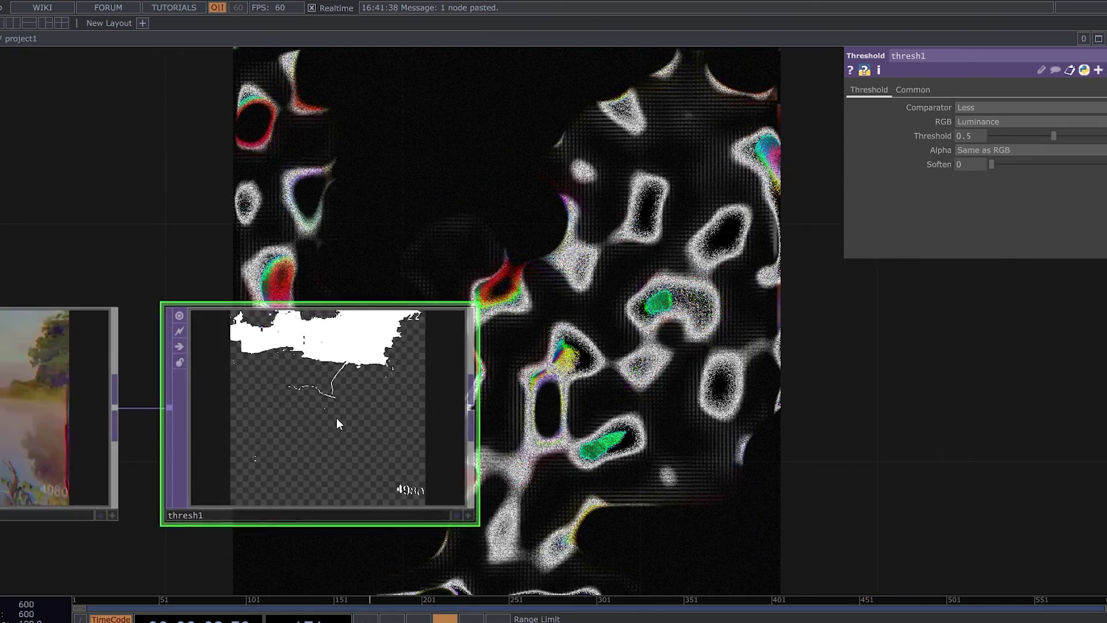
pyautogui.scroll(2, 337, 423)
pyautogui.moveTo(1053, 136); pyautogui.dragTo(1044, 137)
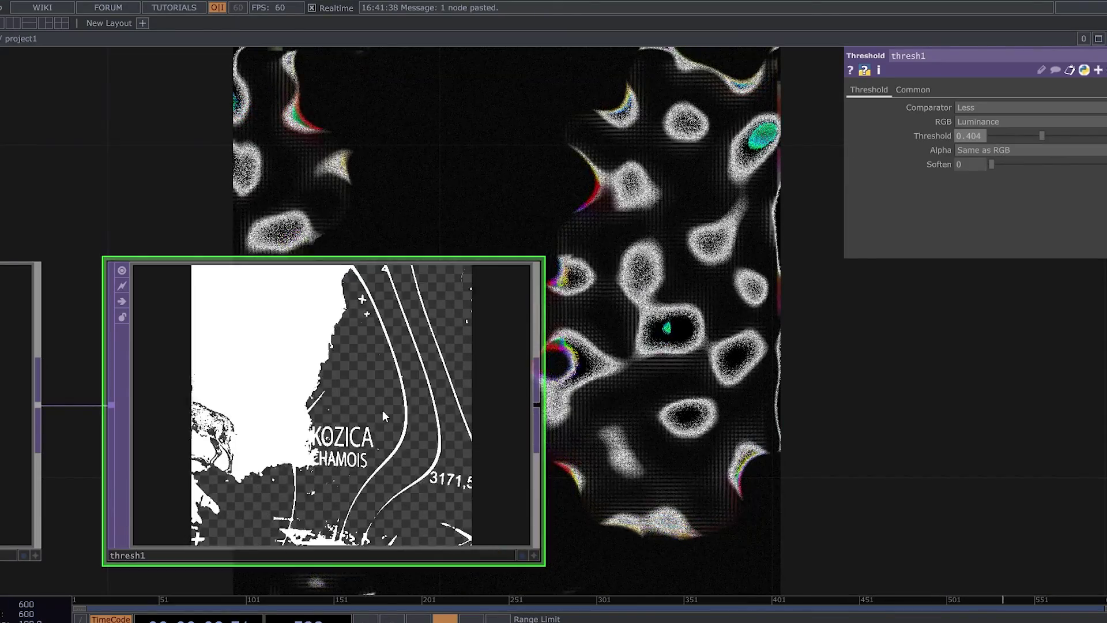
pyautogui.scroll(2, 338, 436)
# Step: Append a Blur TOP to the Threshold with Filter Size 32 and Pre-Shrink 2
pyautogui.scroll(-6, 310, 442)
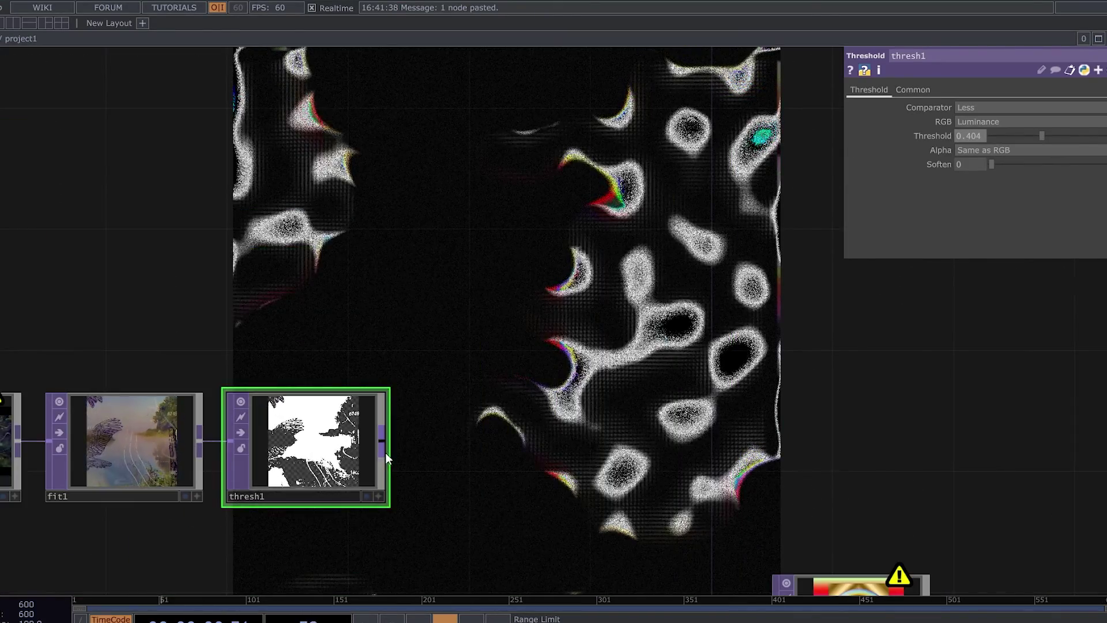
pyautogui.click(384, 439)
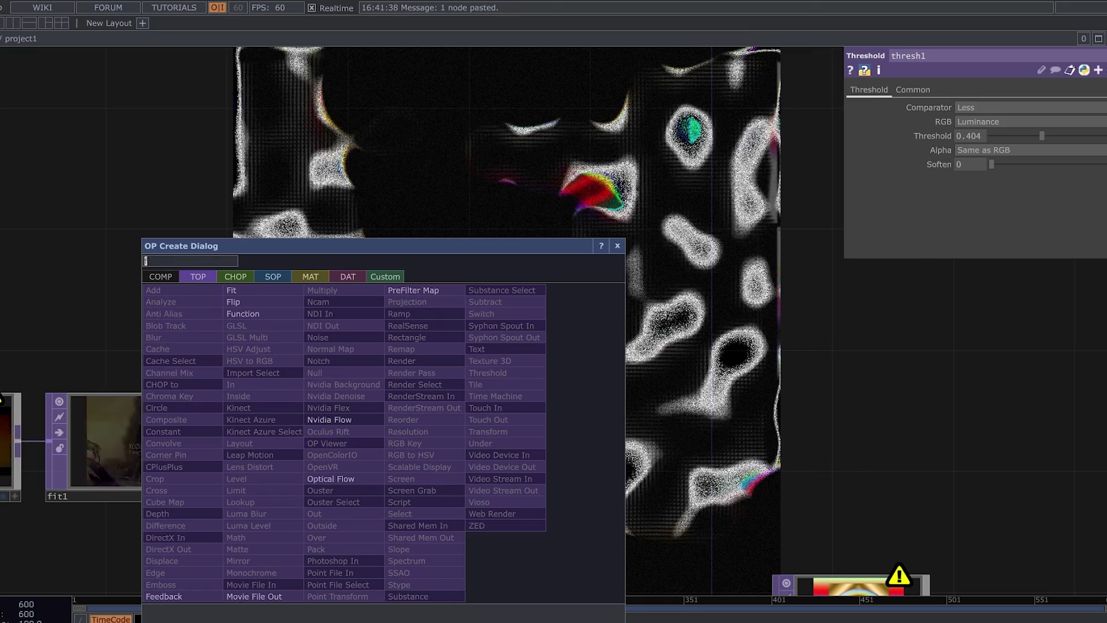
pyautogui.click(199, 335)
pyautogui.click(488, 447)
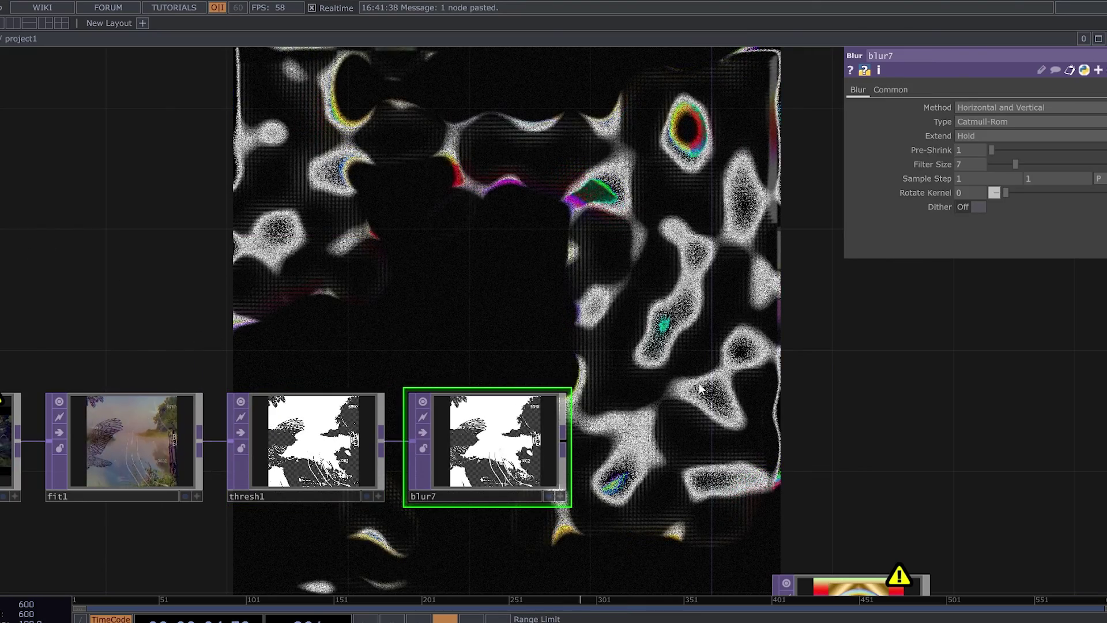
pyautogui.moveTo(1017, 163); pyautogui.dragTo(1094, 175)
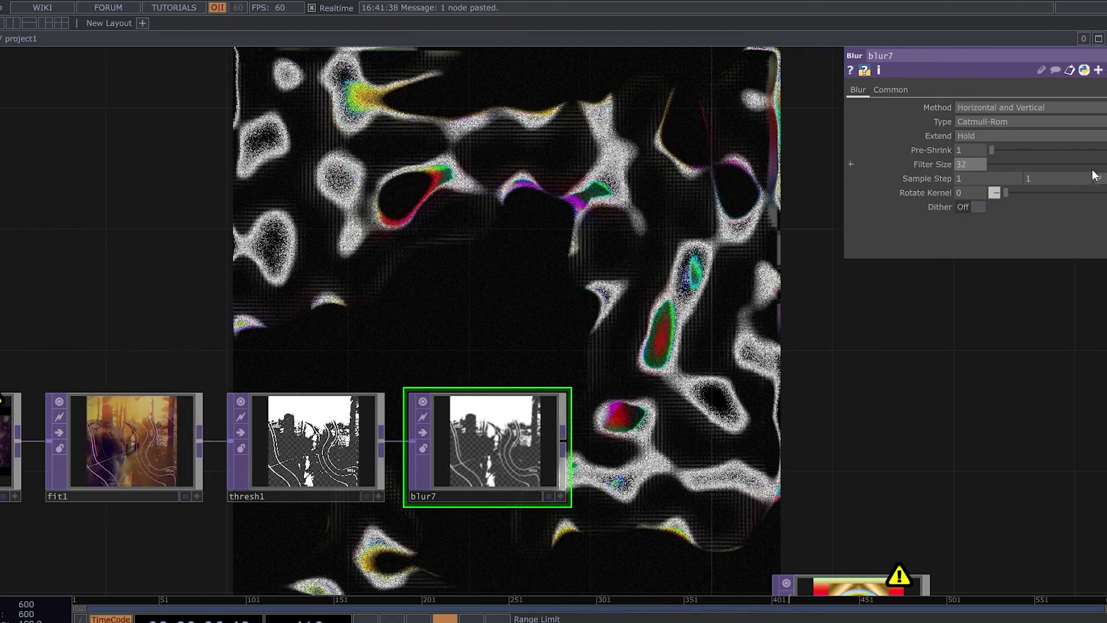
pyautogui.scroll(3, 504, 480)
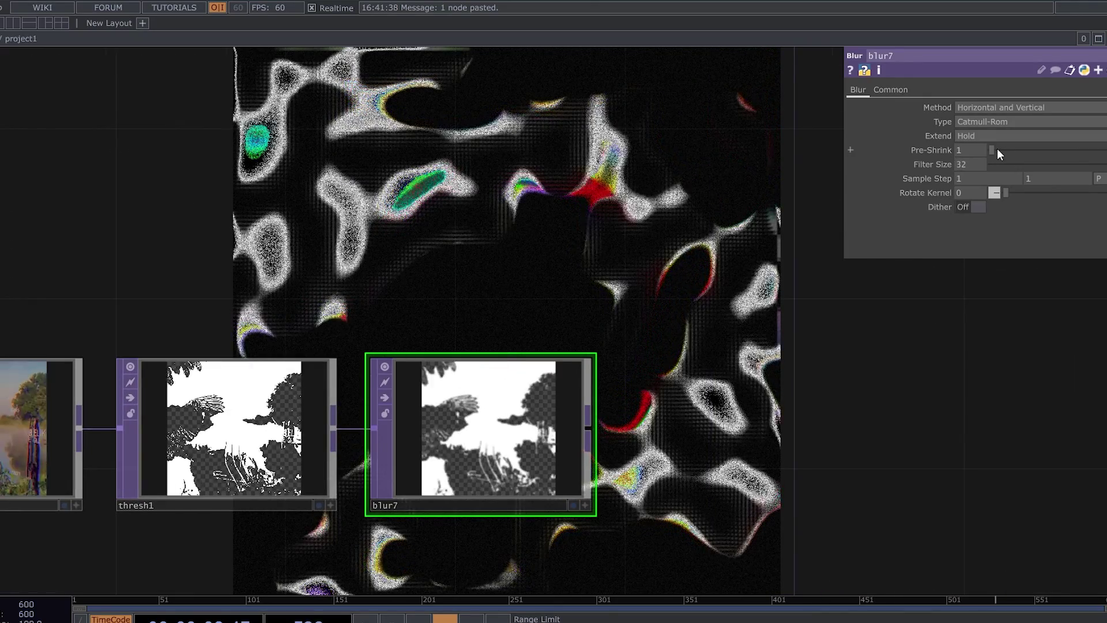
pyautogui.moveTo(998, 150); pyautogui.dragTo(1009, 150)
# Step: Select the four nodes of the film chain and move them farther from the main network
pyautogui.scroll(-3, 761, 366)
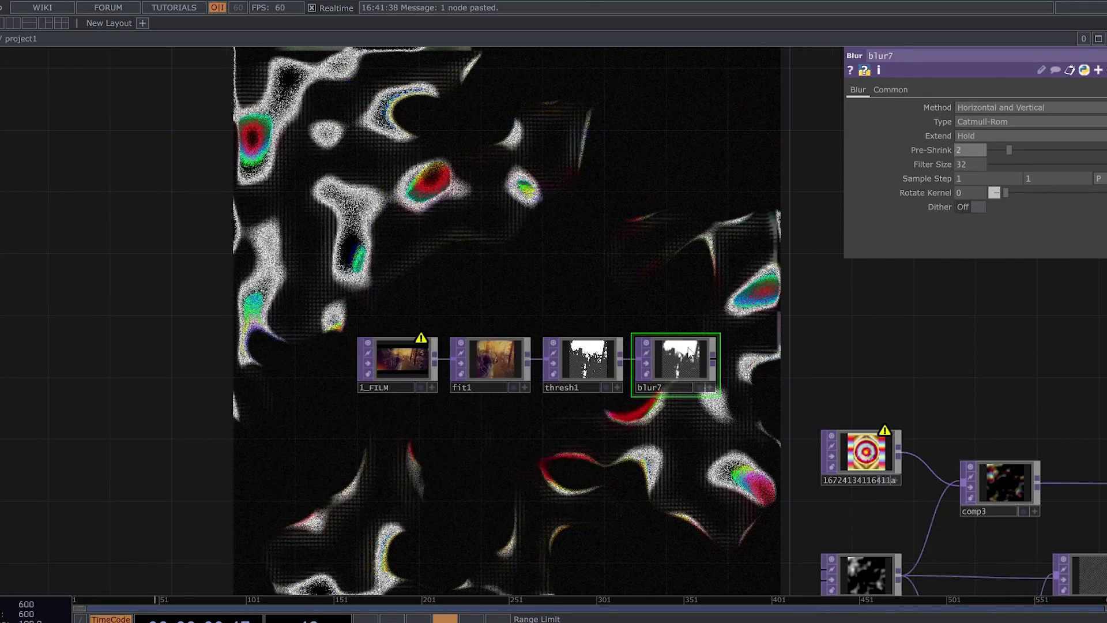
pyautogui.moveTo(718, 346); pyautogui.dragTo(292, 383)
pyautogui.moveTo(396, 370); pyautogui.dragTo(241, 371)
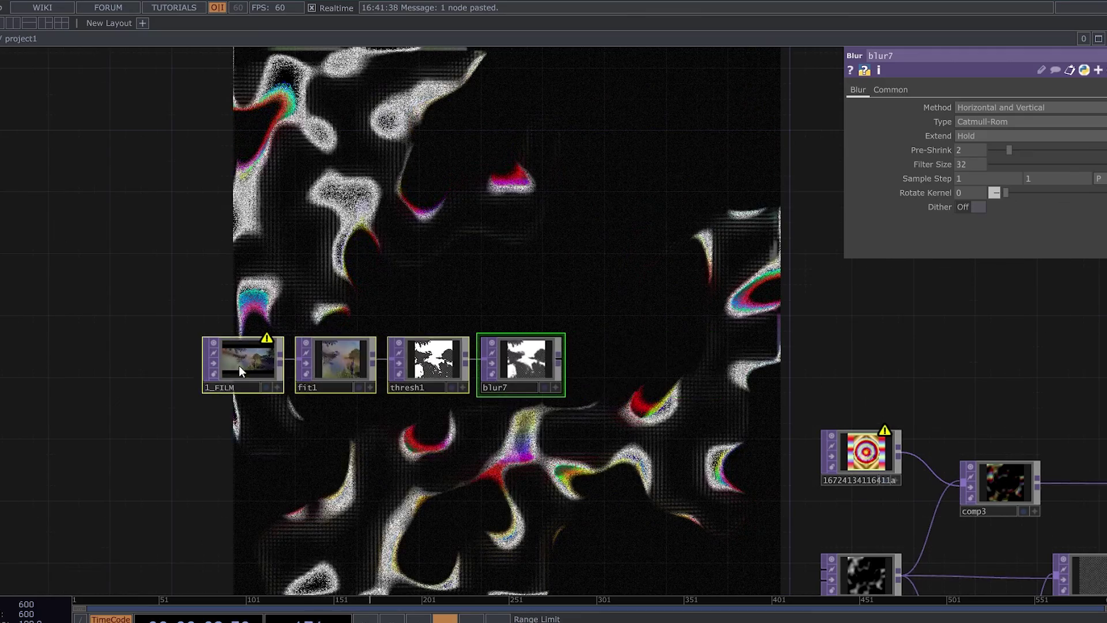
# Step: Create a Feedback TOP fed by the film chain's Blur and place it above the chain
pyautogui.scroll(2, 607, 376)
pyautogui.press('Tab')
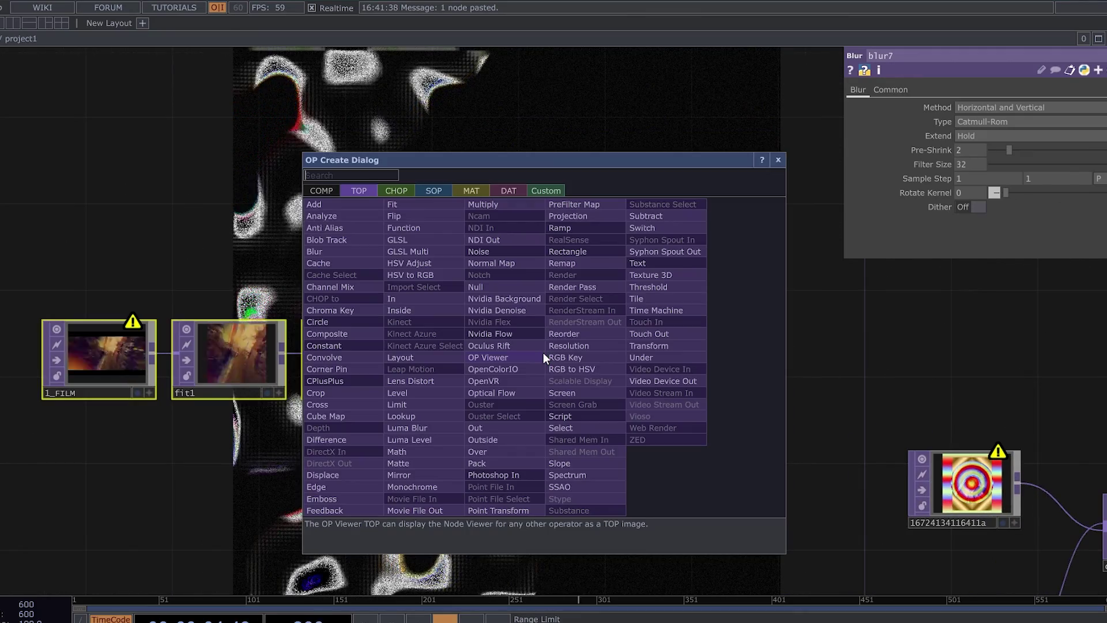
pyautogui.write('feed')
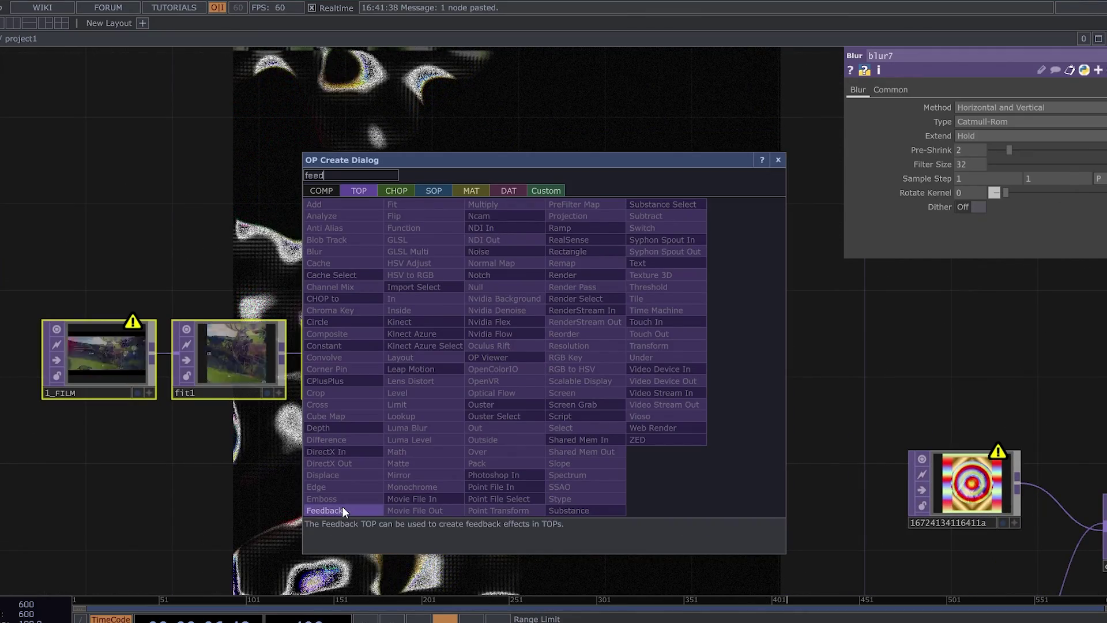
pyautogui.click(326, 510)
pyautogui.click(512, 209)
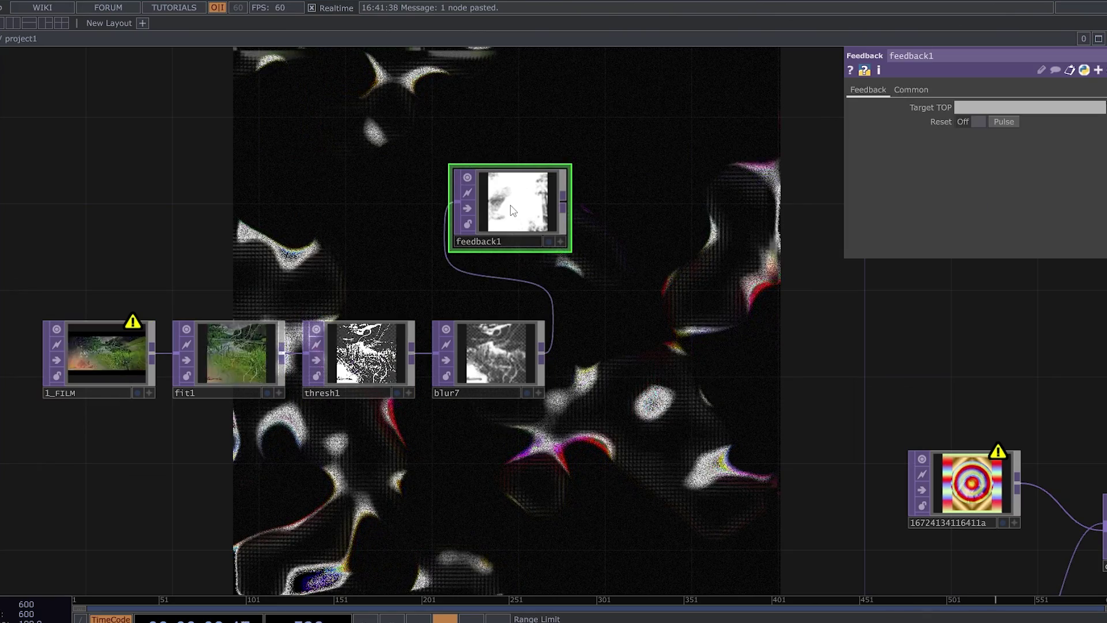
# Step: Append a Level TOP to the Feedback TOP
pyautogui.moveTo(606, 218); pyautogui.dragTo(485, 270)
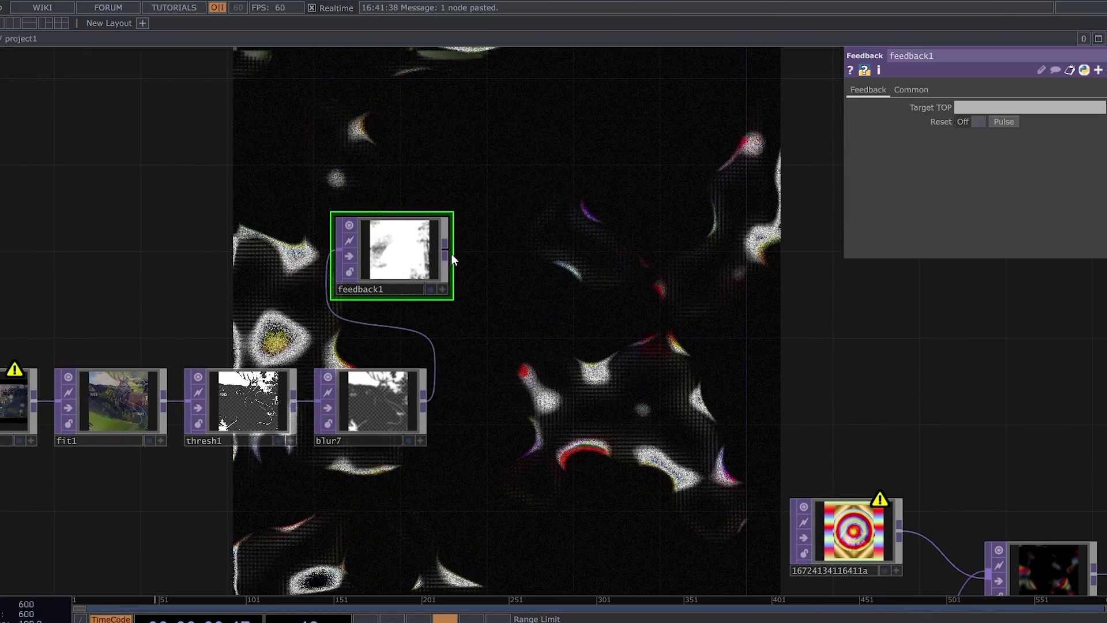
pyautogui.rightClick(445, 251)
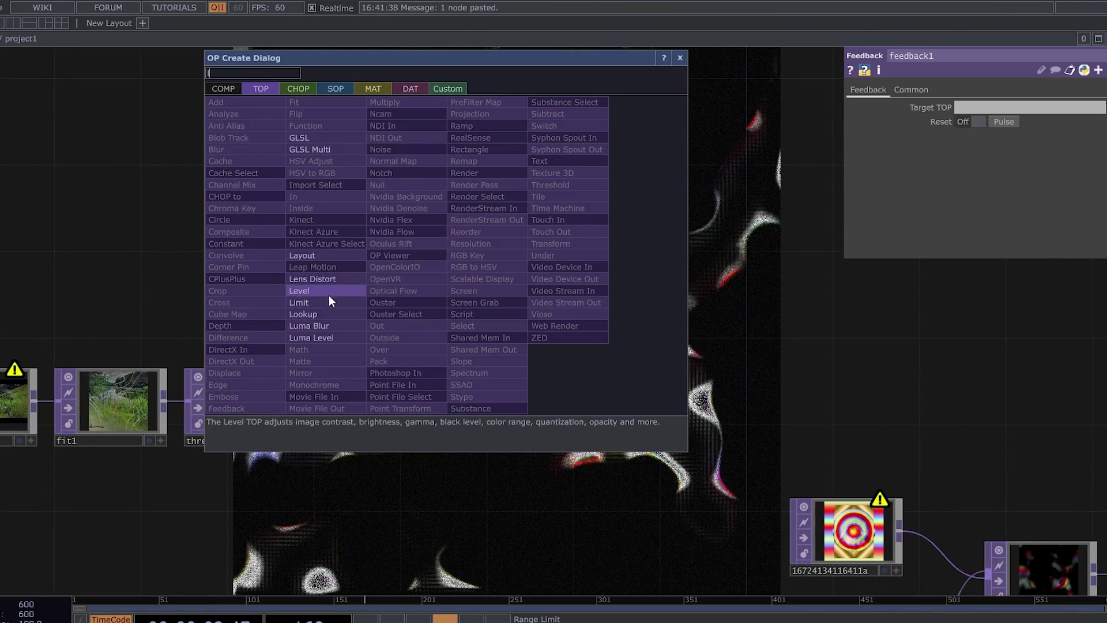
pyautogui.click(330, 296)
pyautogui.click(539, 252)
# Step: Append a Composite TOP to the Level and connect the film chain's Blur as its second input
pyautogui.rightClick(601, 250)
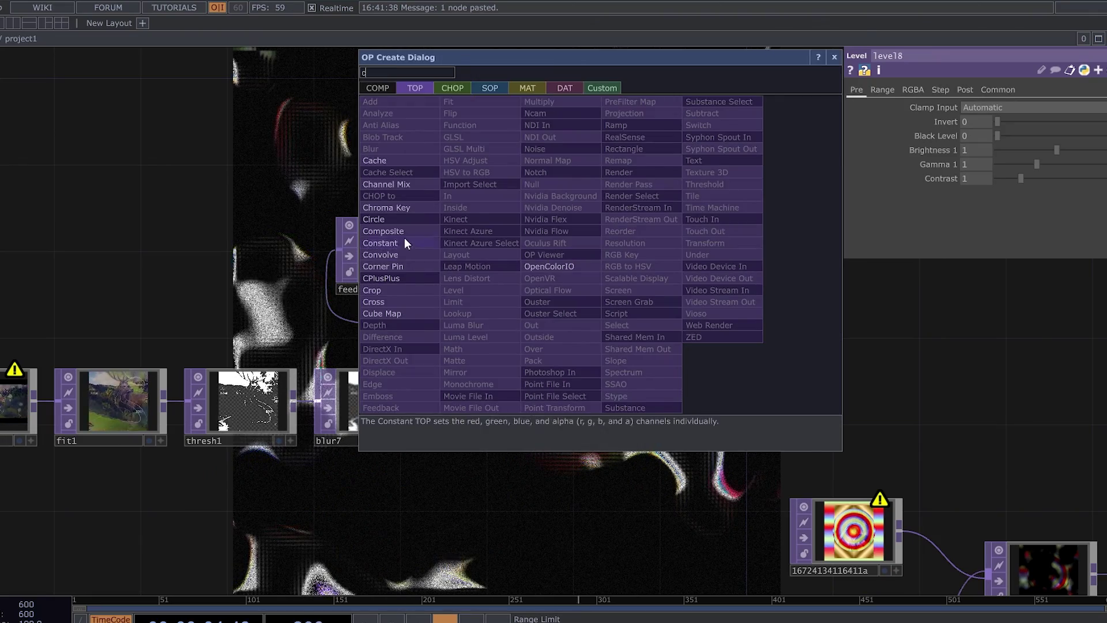
pyautogui.click(404, 233)
pyautogui.click(582, 404)
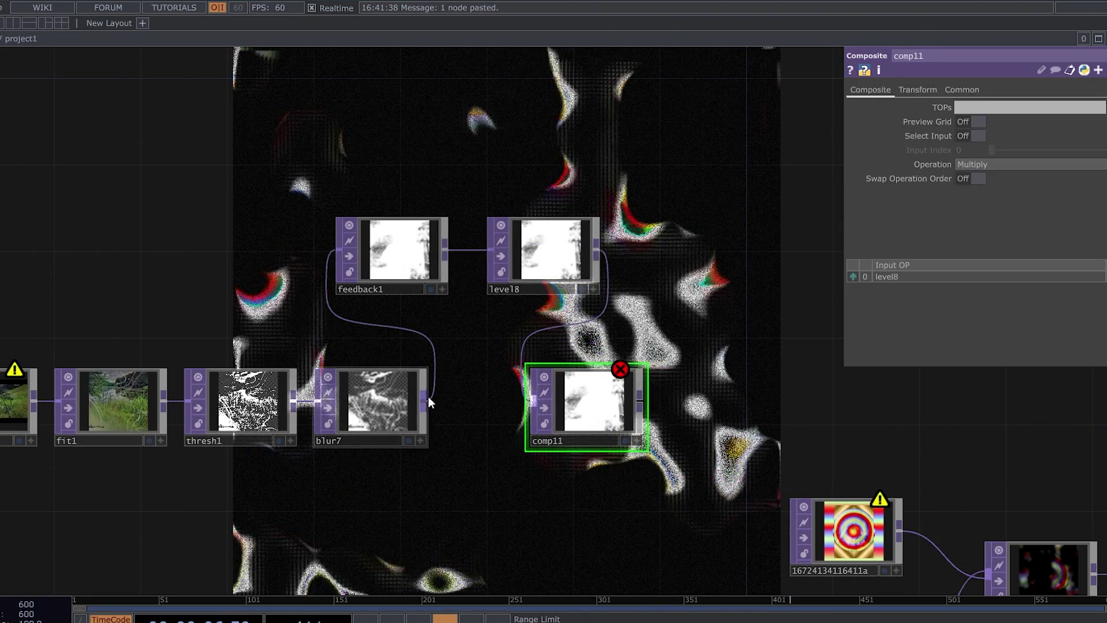
pyautogui.moveTo(428, 398); pyautogui.dragTo(539, 432)
# Step: Make the new Composite the Feedback TOP's target and set its operation to Y Film
pyautogui.scroll(3, 490, 415)
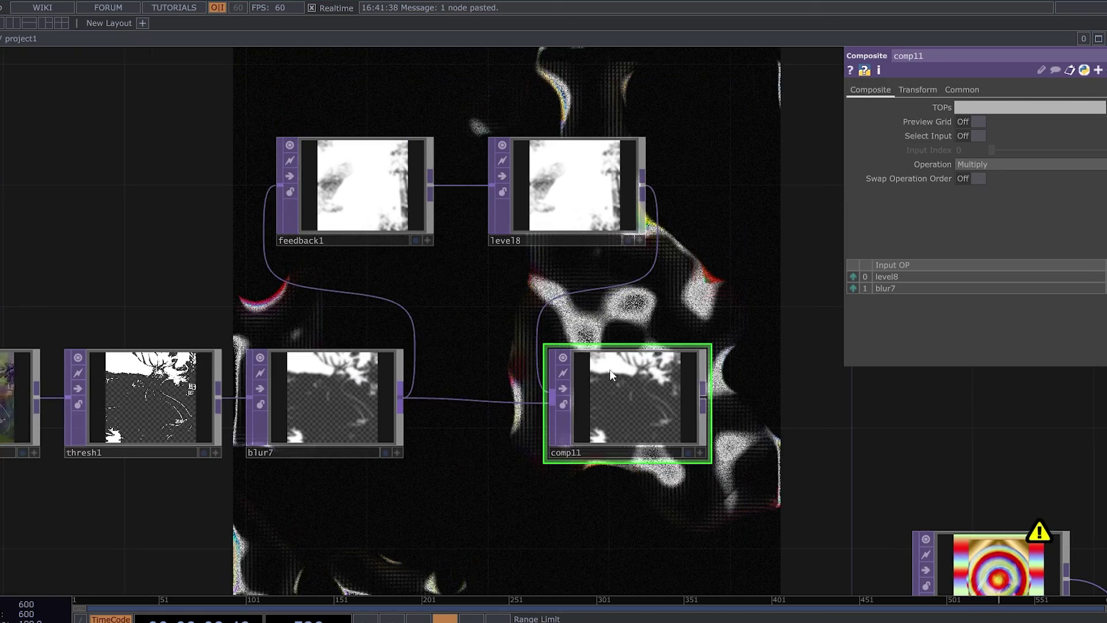
pyautogui.click(1029, 165)
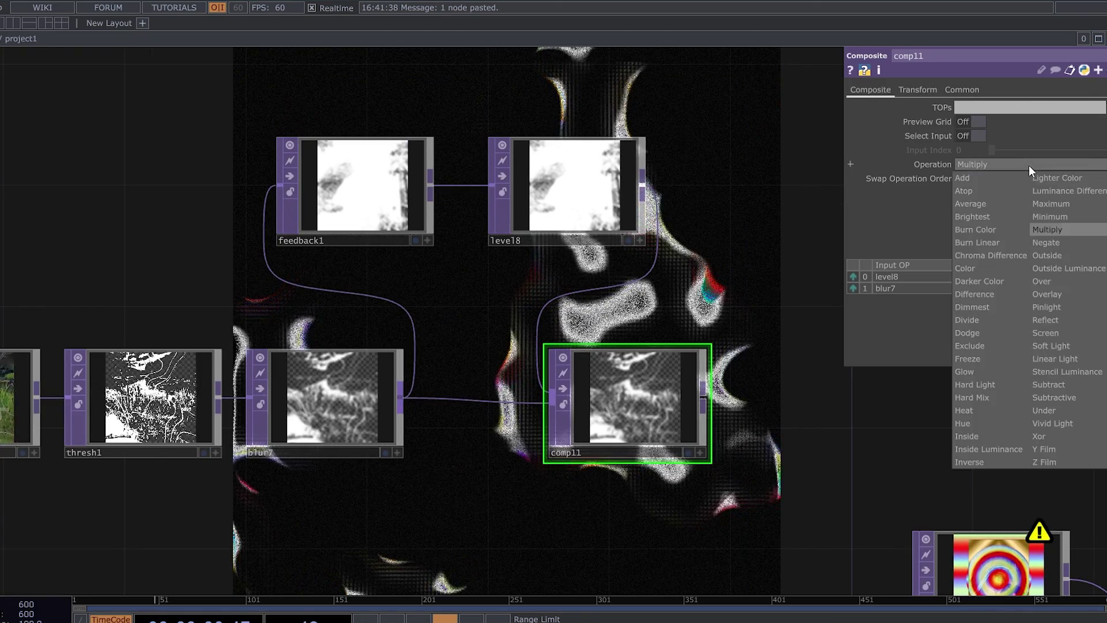
pyautogui.moveTo(649, 399); pyautogui.dragTo(370, 190)
pyautogui.click(1029, 165)
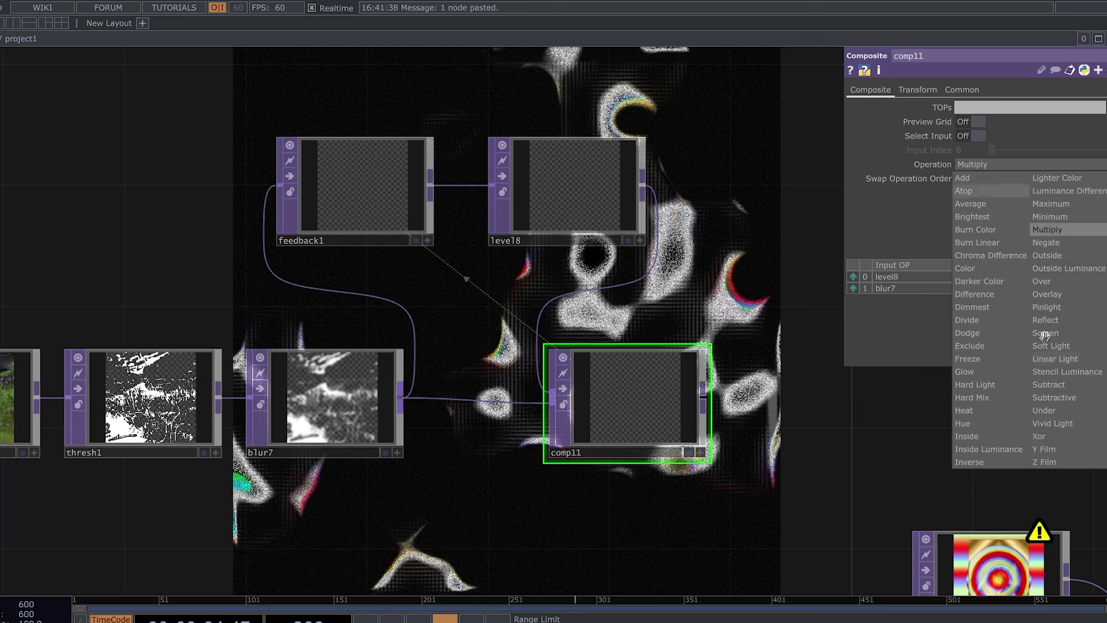
pyautogui.click(1053, 449)
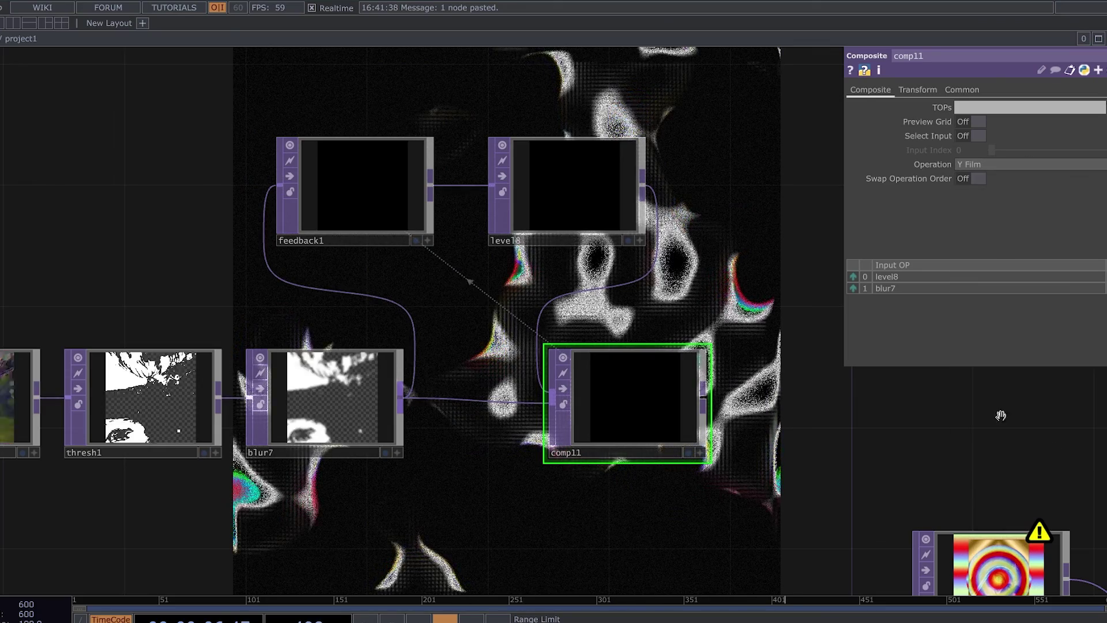
# Step: Lower the post opacity of the feedback loop's Level TOP to 0.962
pyautogui.scroll(3, 722, 323)
pyautogui.scroll(-3, 680, 260)
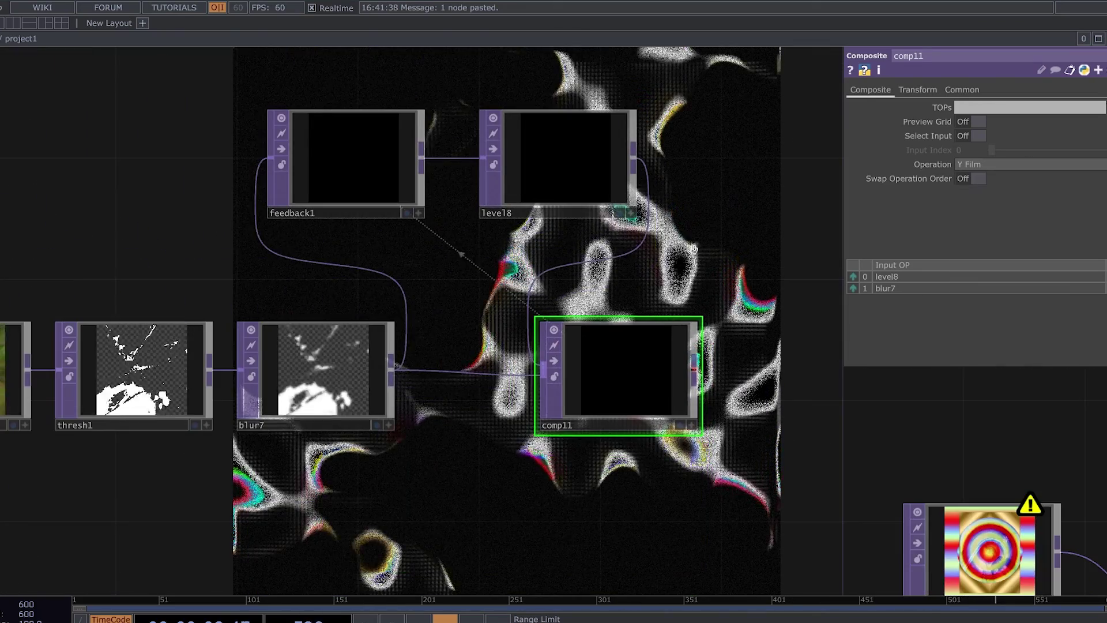
pyautogui.click(573, 174)
pyautogui.click(967, 90)
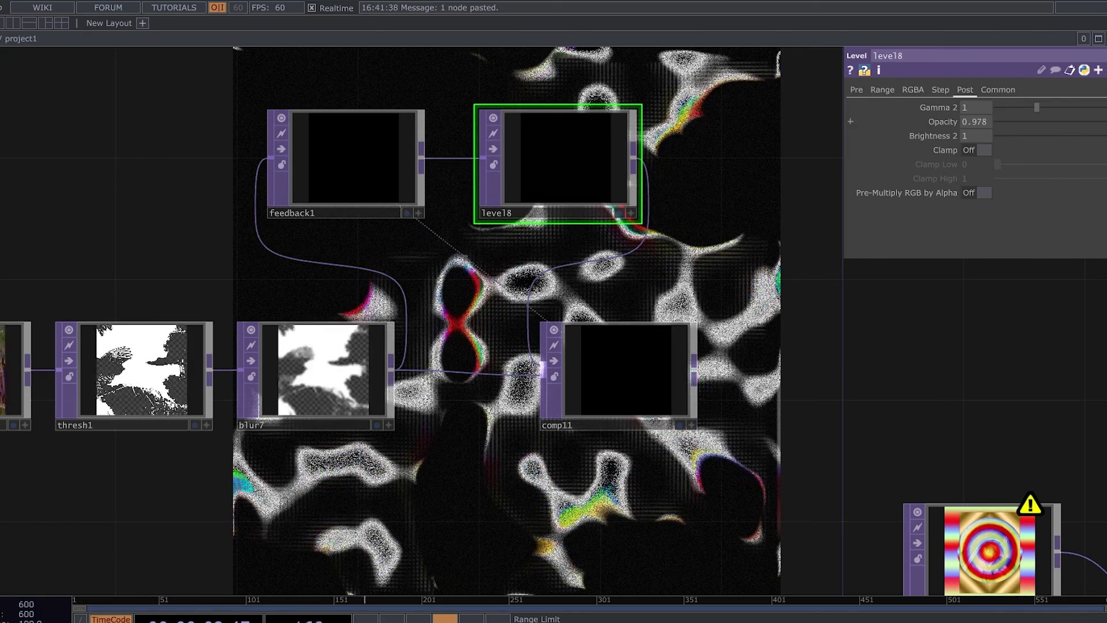
pyautogui.moveTo(1106, 121); pyautogui.dragTo(1105, 121)
pyautogui.moveTo(583, 259); pyautogui.dragTo(574, 349)
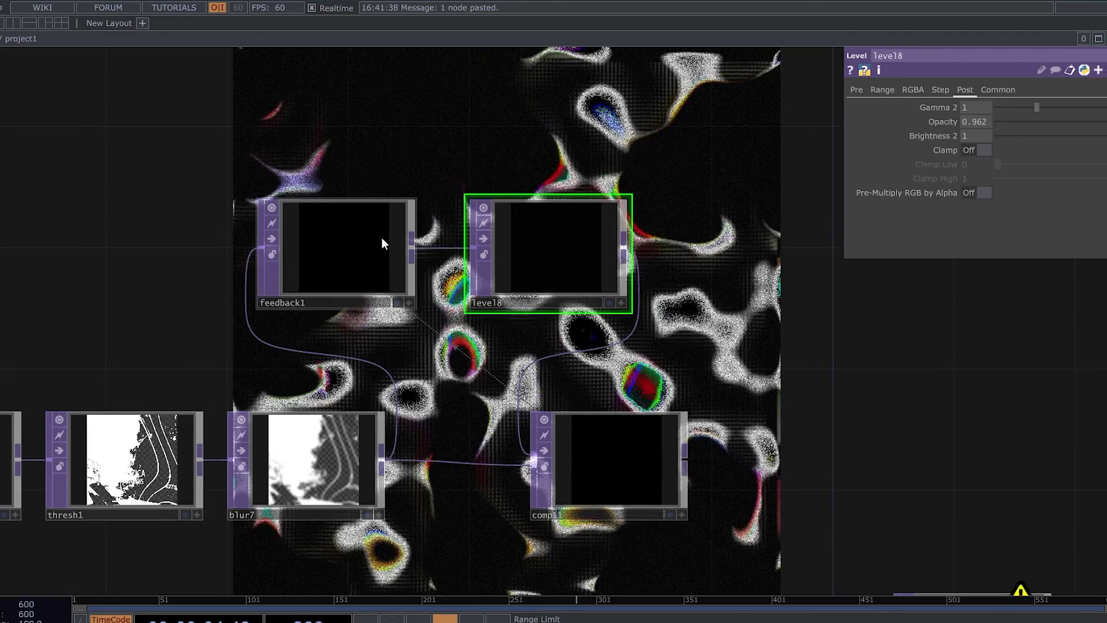
# Step: Pulse the Feedback TOP's reset several times to restart the loop from the blurred film
pyautogui.click(382, 241)
pyautogui.click(1006, 120)
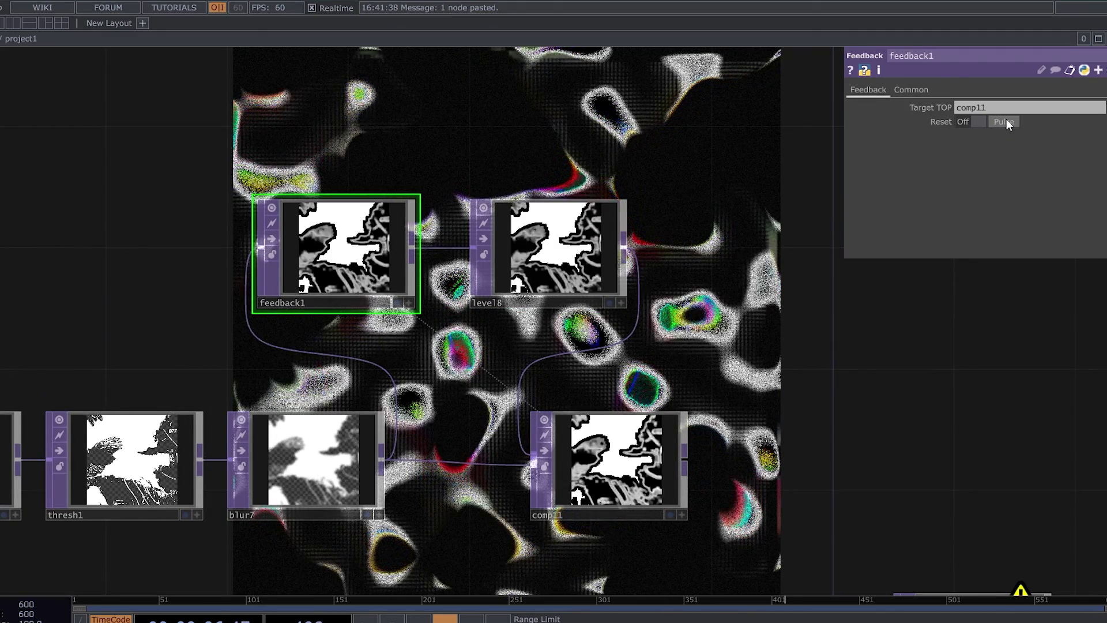
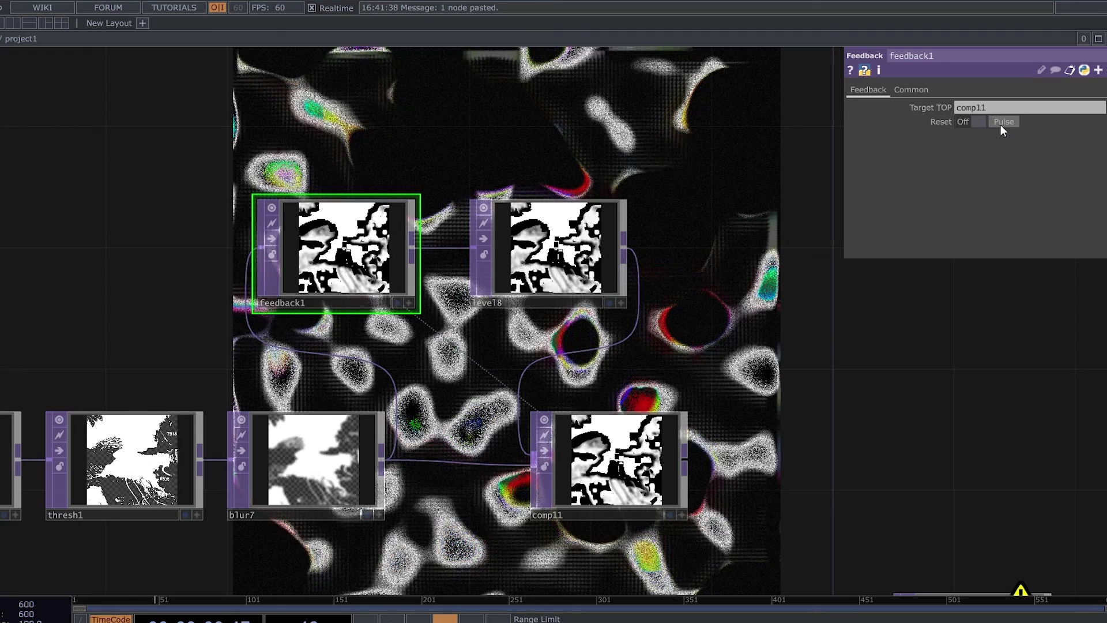
pyautogui.scroll(3, 489, 250)
pyautogui.click(1016, 121)
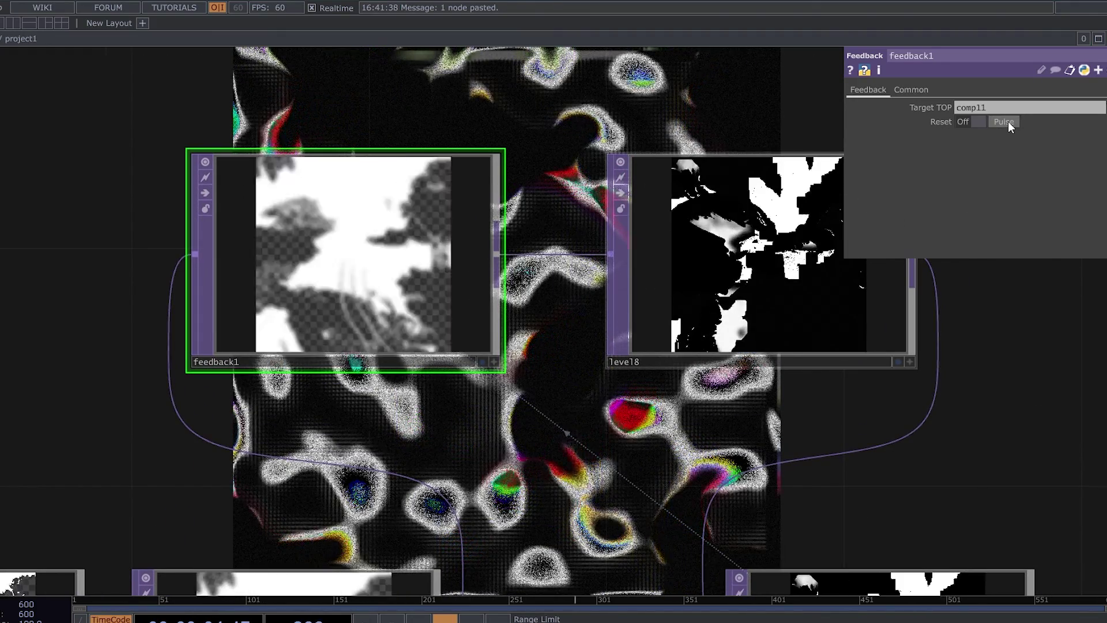
pyautogui.scroll(-4, 477, 270)
pyautogui.scroll(-3, 476, 234)
pyautogui.moveTo(457, 199); pyautogui.dragTo(446, 340)
pyautogui.scroll(4, 443, 338)
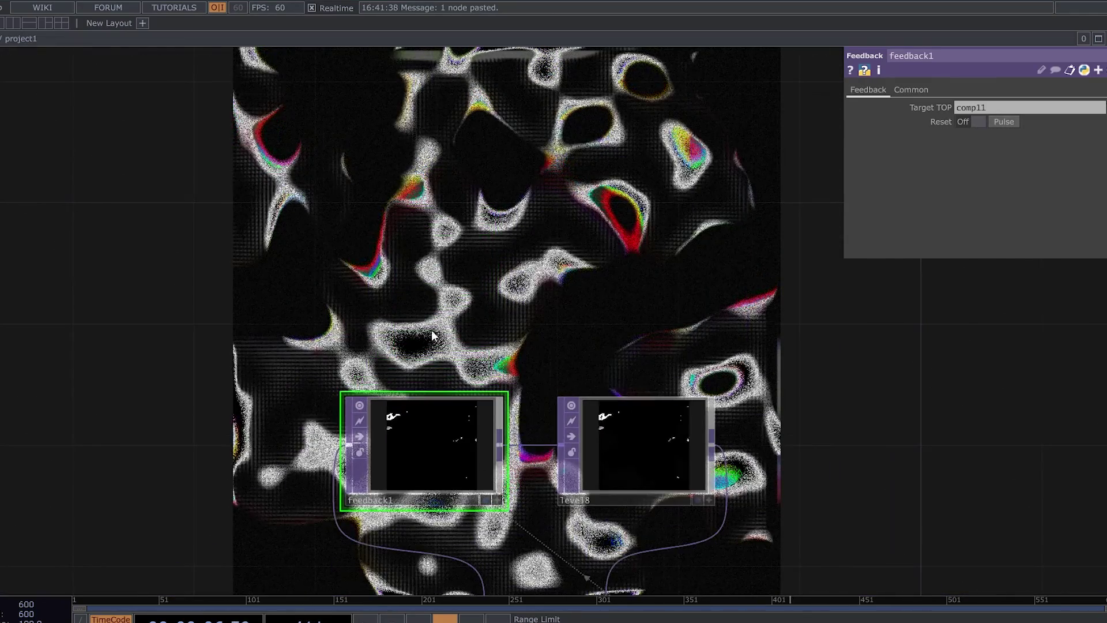
pyautogui.doubleClick(410, 326)
pyautogui.click(747, 315)
pyautogui.click(1004, 121)
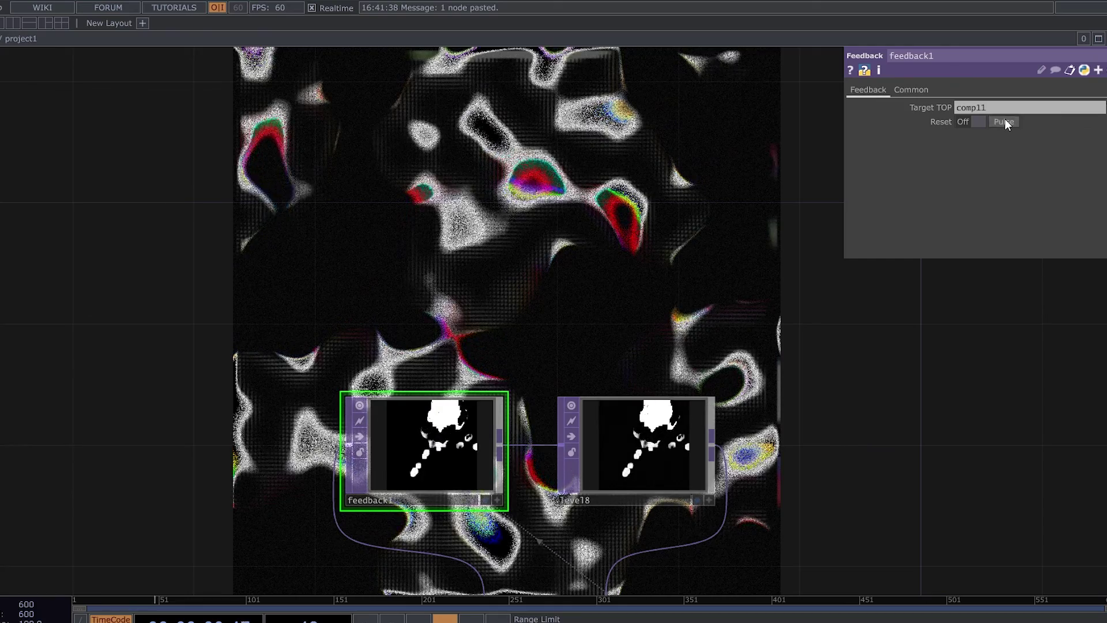
# Step: Create an LFO CHOP above the Feedback TOP and set its type to Pulse
pyautogui.press('Tab')
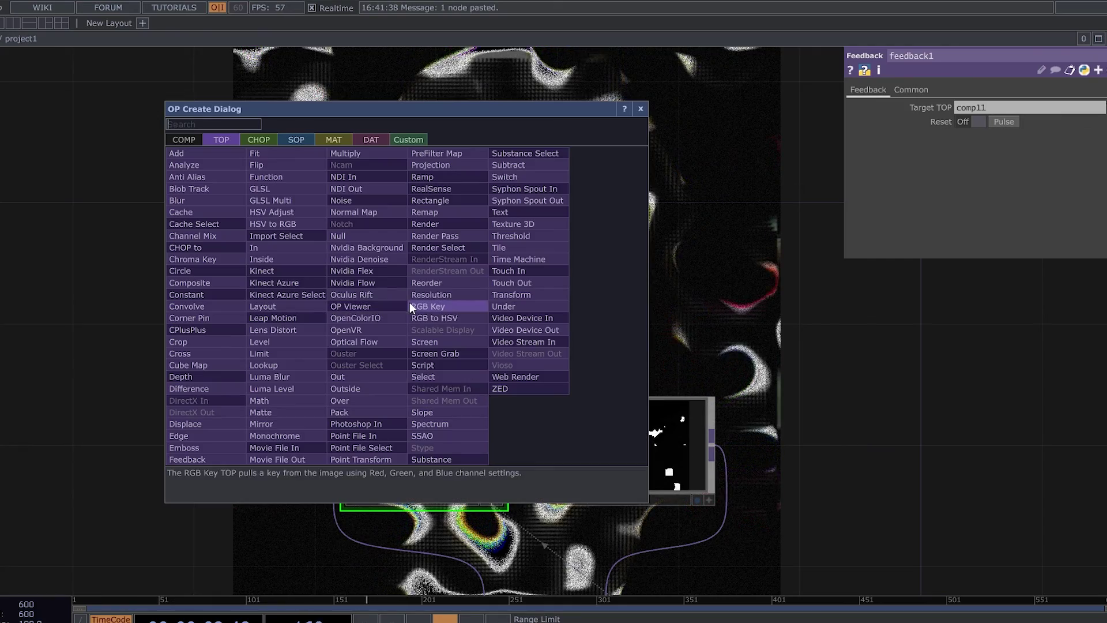
pyautogui.click(258, 140)
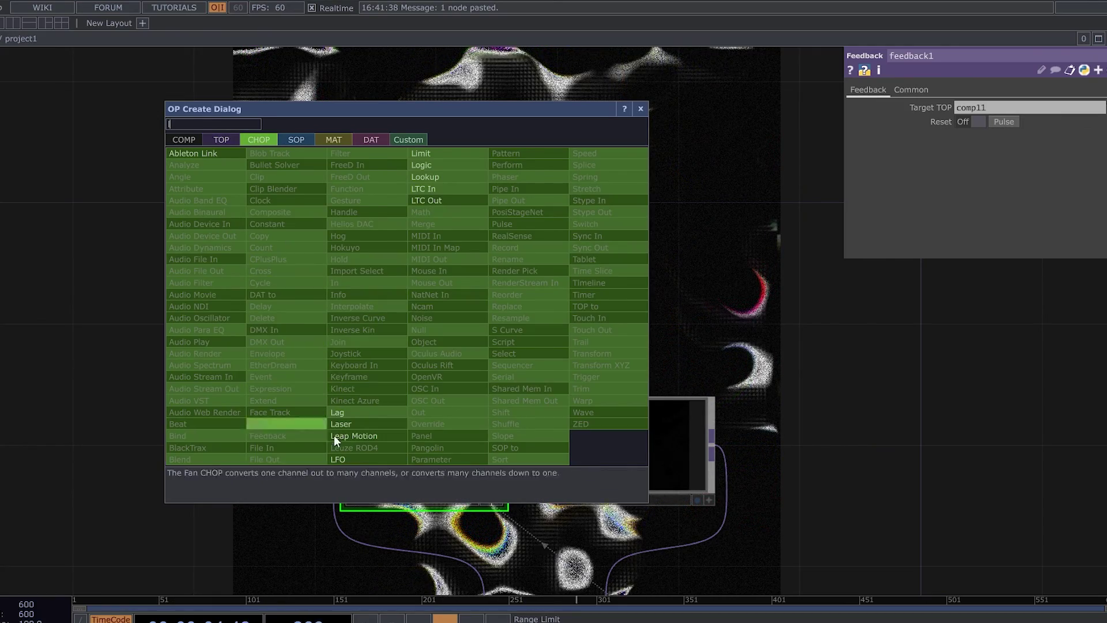
pyautogui.click(343, 460)
pyautogui.click(423, 287)
pyautogui.scroll(4, 423, 287)
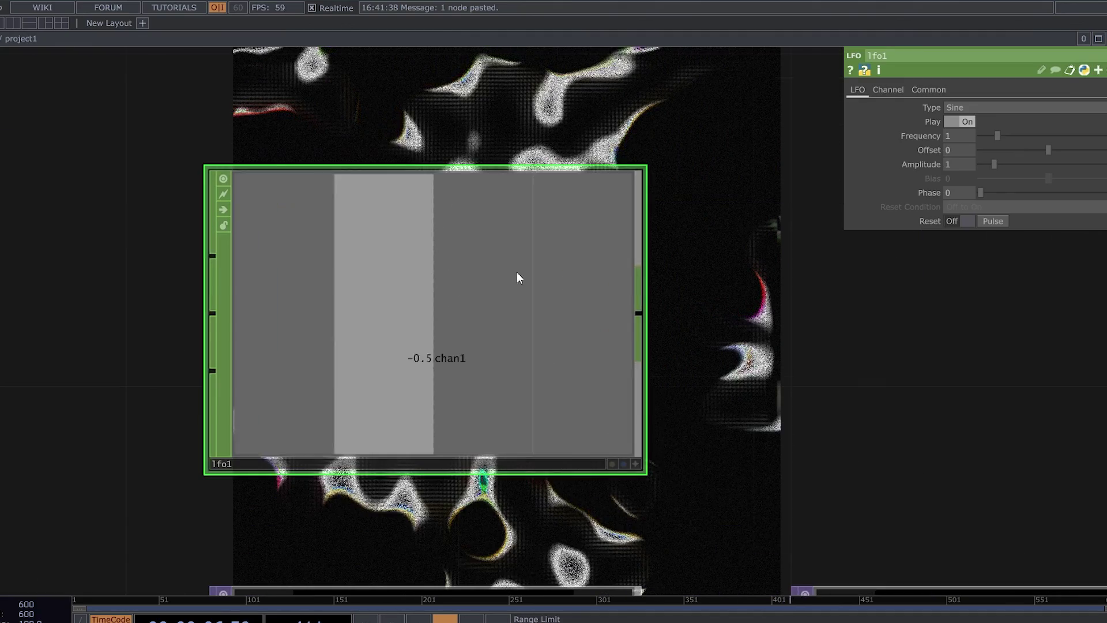
pyautogui.click(986, 110)
pyautogui.click(953, 188)
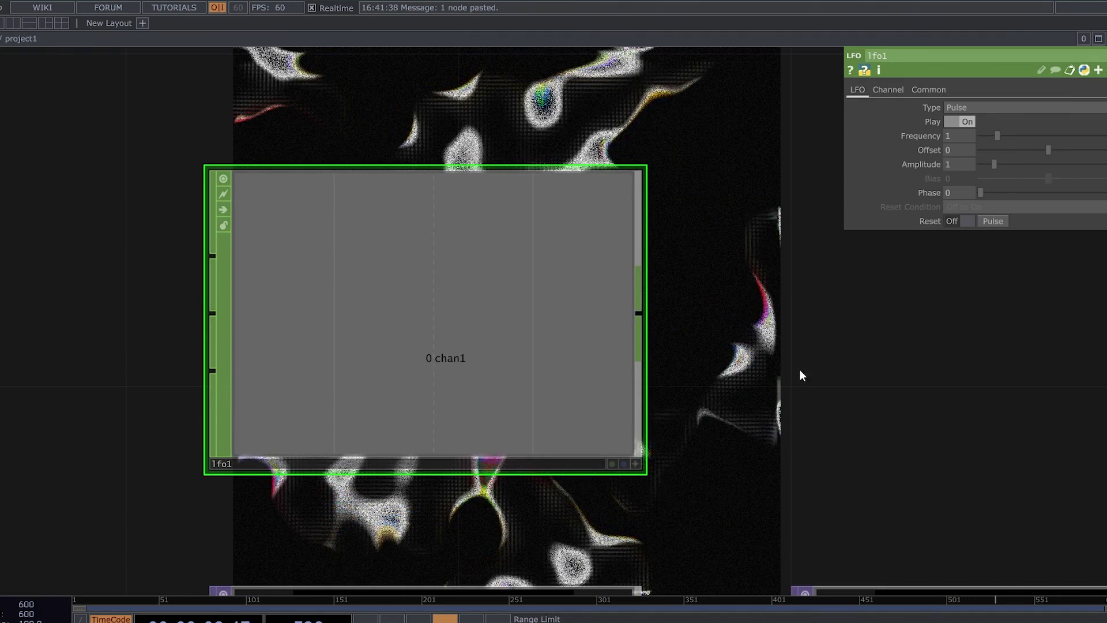
# Step: Export the LFO's chan1 to the Feedback TOP's Reset Pulse parameter and set the LFO frequency to 0.5
pyautogui.scroll(-1, 778, 456)
pyautogui.scroll(-2, 778, 456)
pyautogui.moveTo(778, 456); pyautogui.dragTo(586, 314)
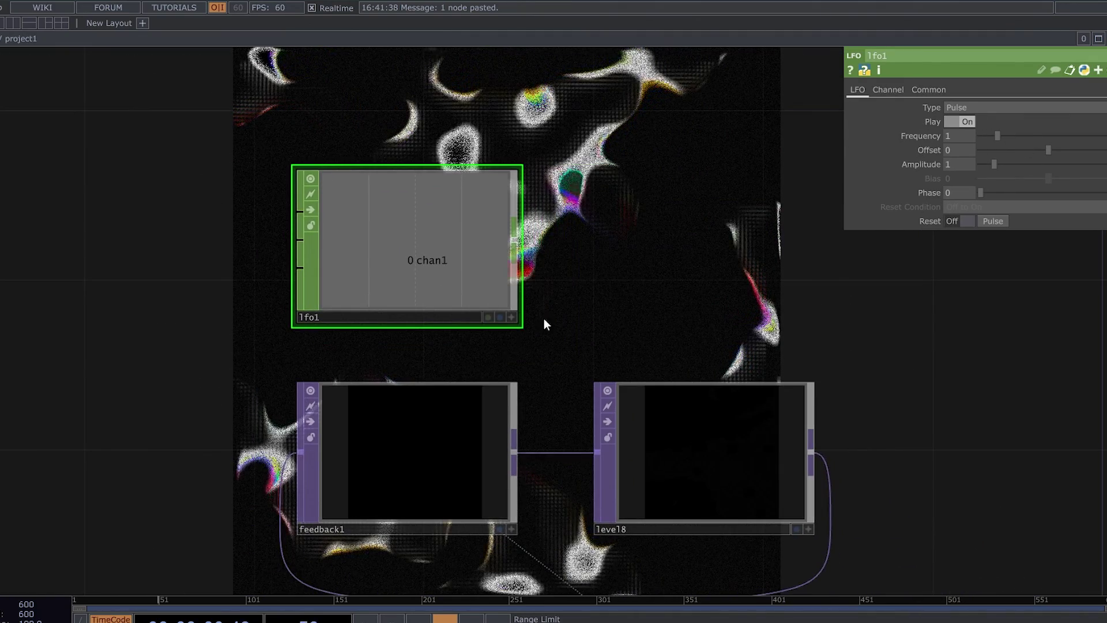
pyautogui.click(415, 490)
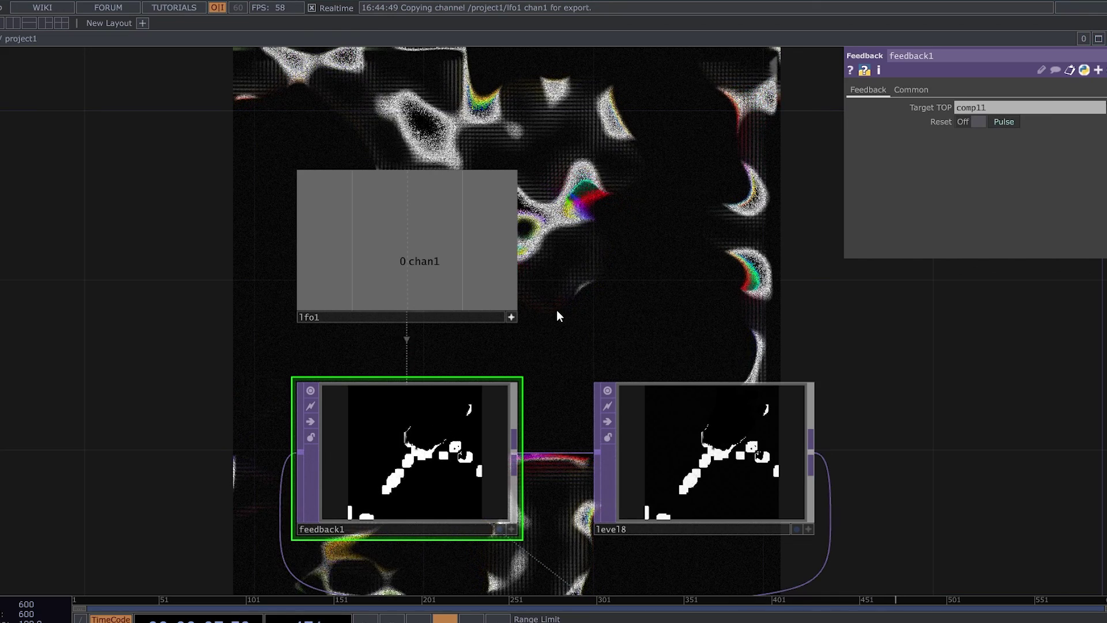
pyautogui.click(508, 316)
pyautogui.moveTo(954, 135); pyautogui.dragTo(958, 120, button='middle')
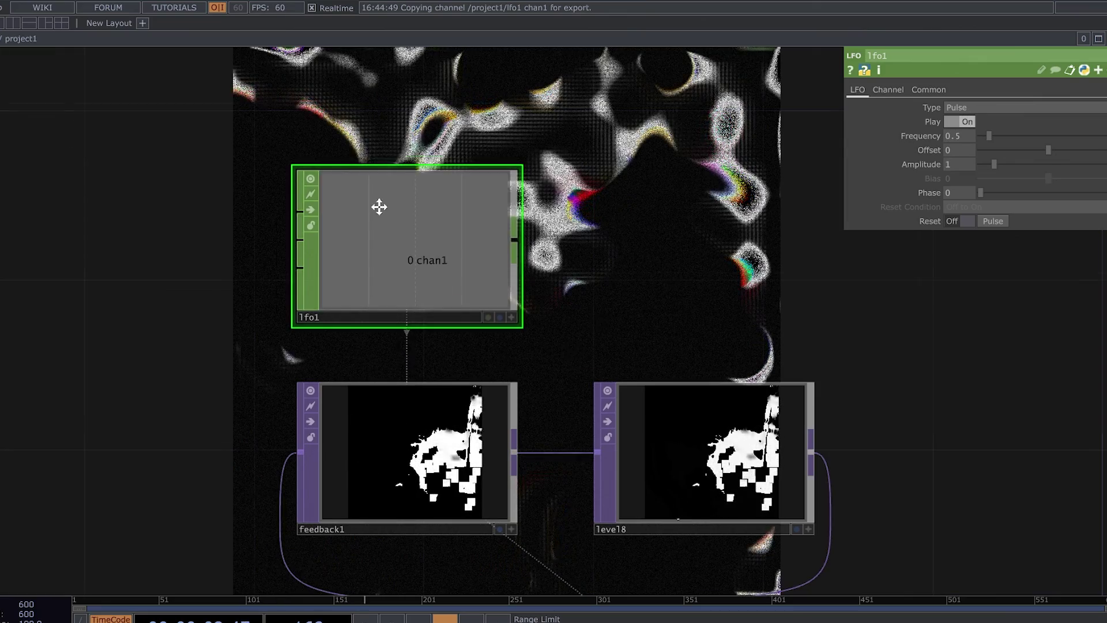
# Step: Append a Blur TOP to the feedback loop's Composite
pyautogui.scroll(-8, 379, 207)
pyautogui.scroll(4, 473, 397)
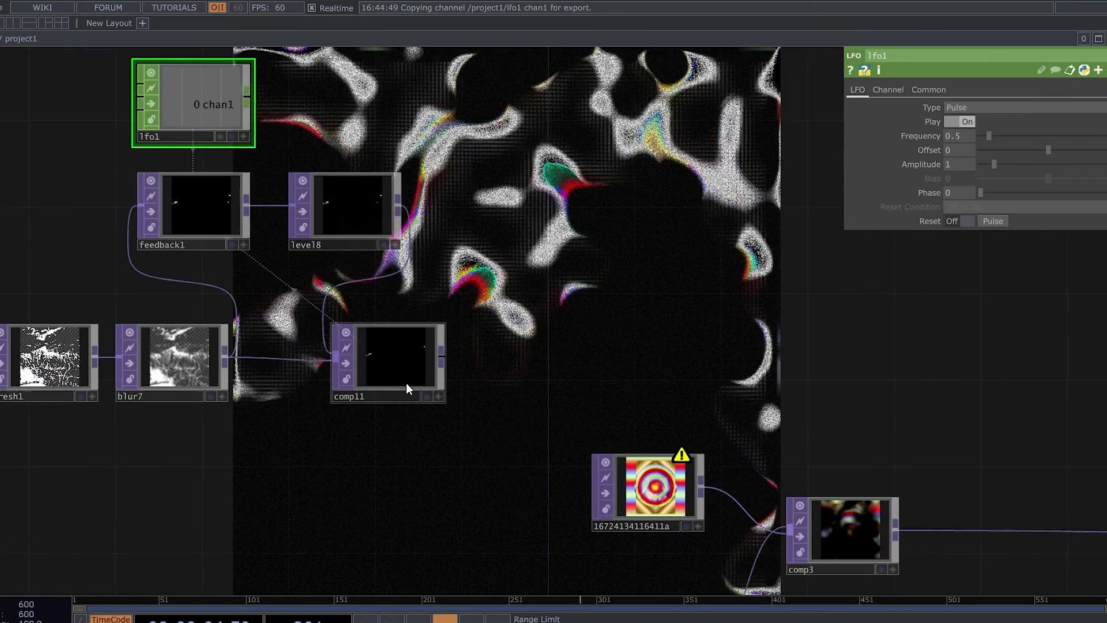
pyautogui.press('Tab')
pyautogui.write('b')
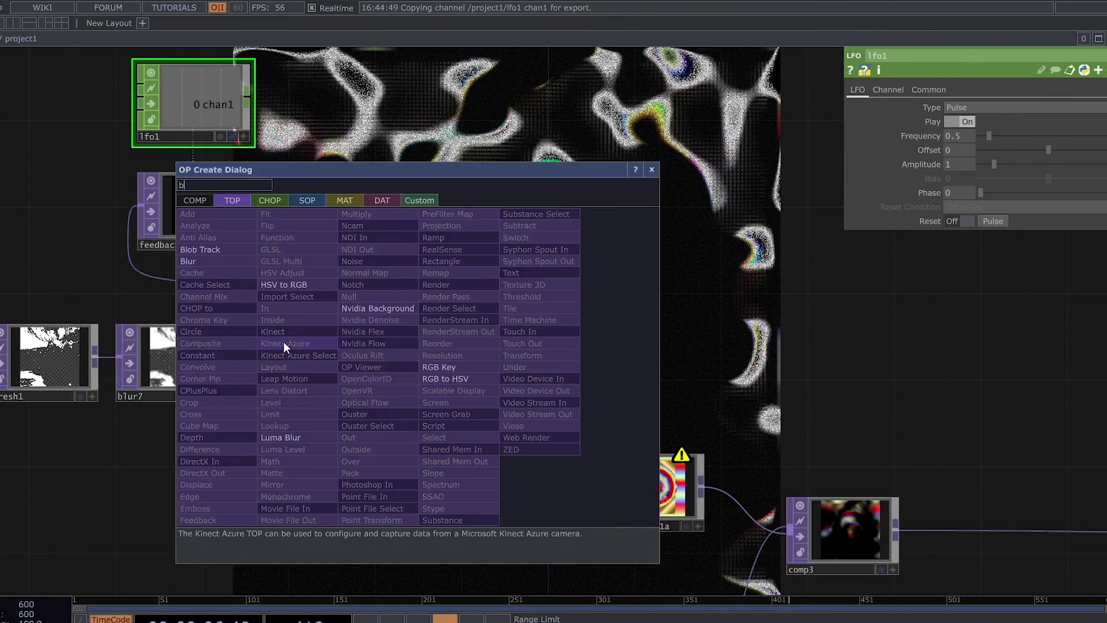
pyautogui.click(222, 262)
pyautogui.click(482, 358)
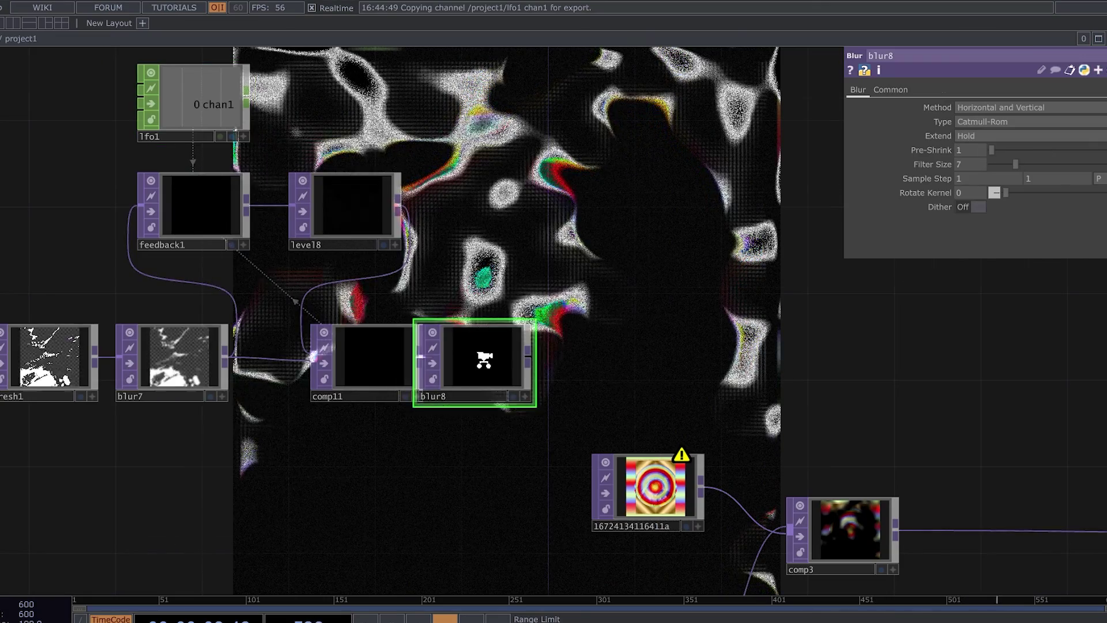
# Step: Set the filter size of the Blur behind the feedback Composite to 32 and inspect its output
pyautogui.scroll(4, 484, 360)
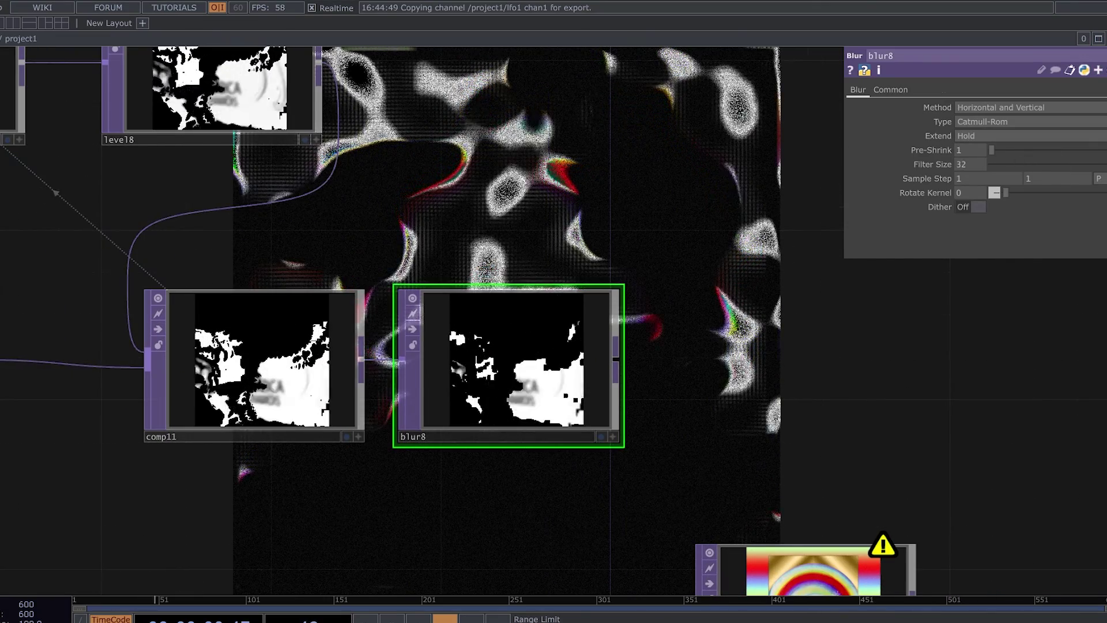
pyautogui.scroll(6, 570, 381)
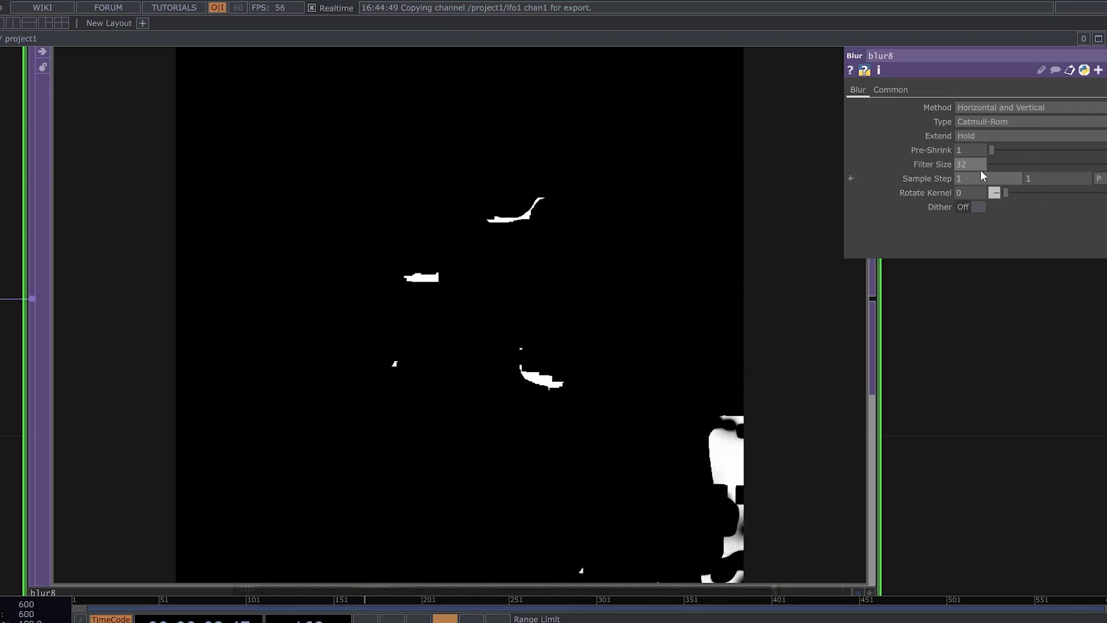
pyautogui.scroll(-8, 750, 346)
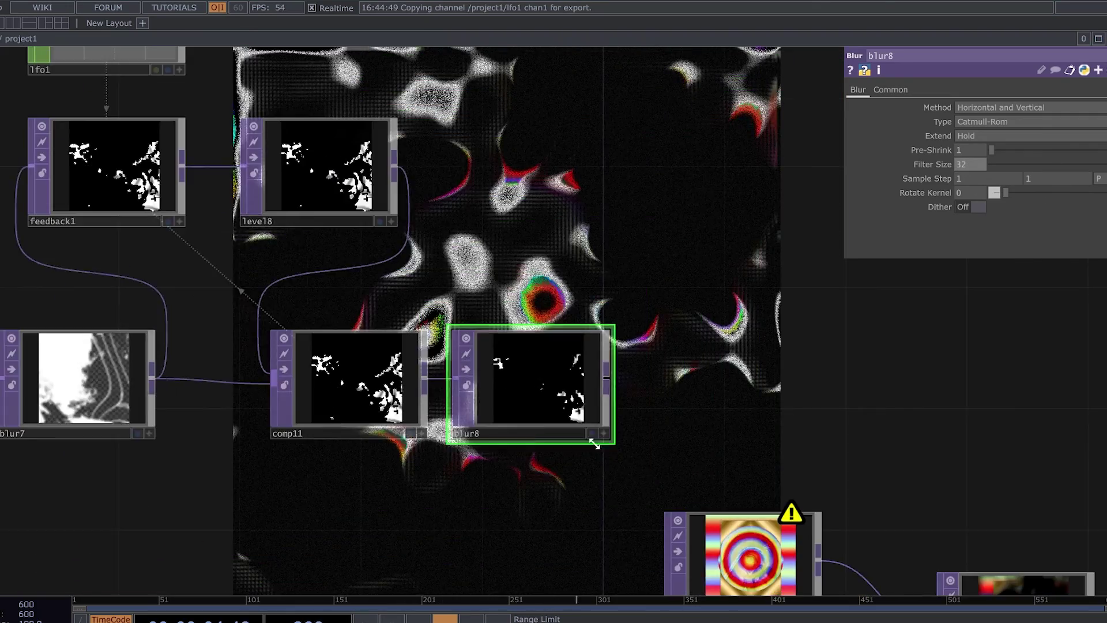
# Step: Move the film chain nodes and noise1 farther from the main network to make room between them
pyautogui.scroll(-4, 732, 297)
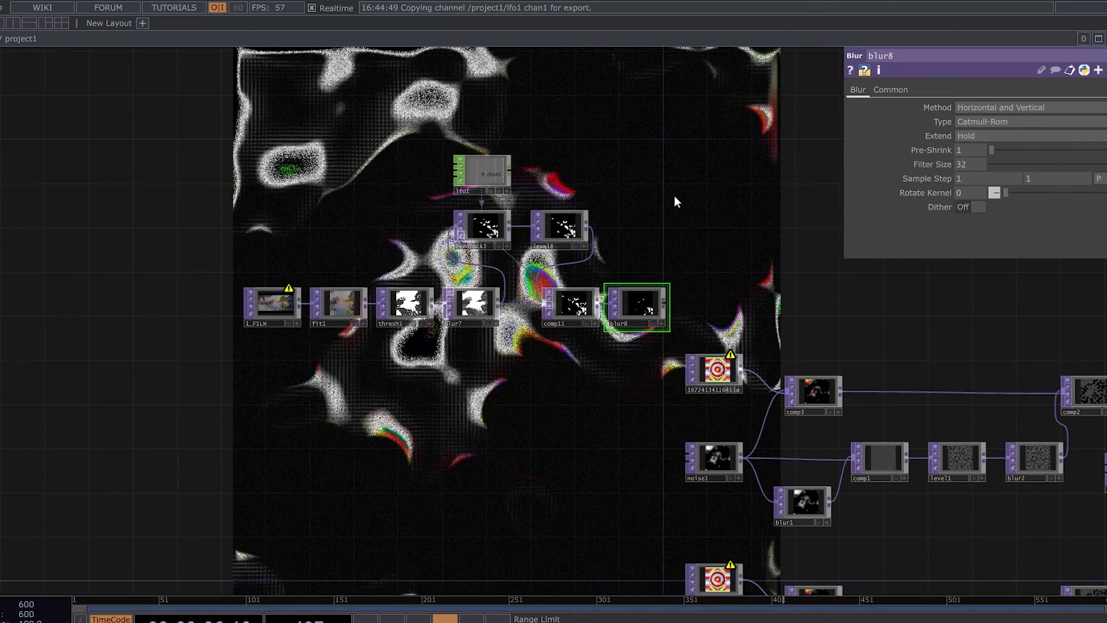
pyautogui.moveTo(390, 324); pyautogui.dragTo(216, 314)
pyautogui.moveTo(532, 414); pyautogui.dragTo(422, 319)
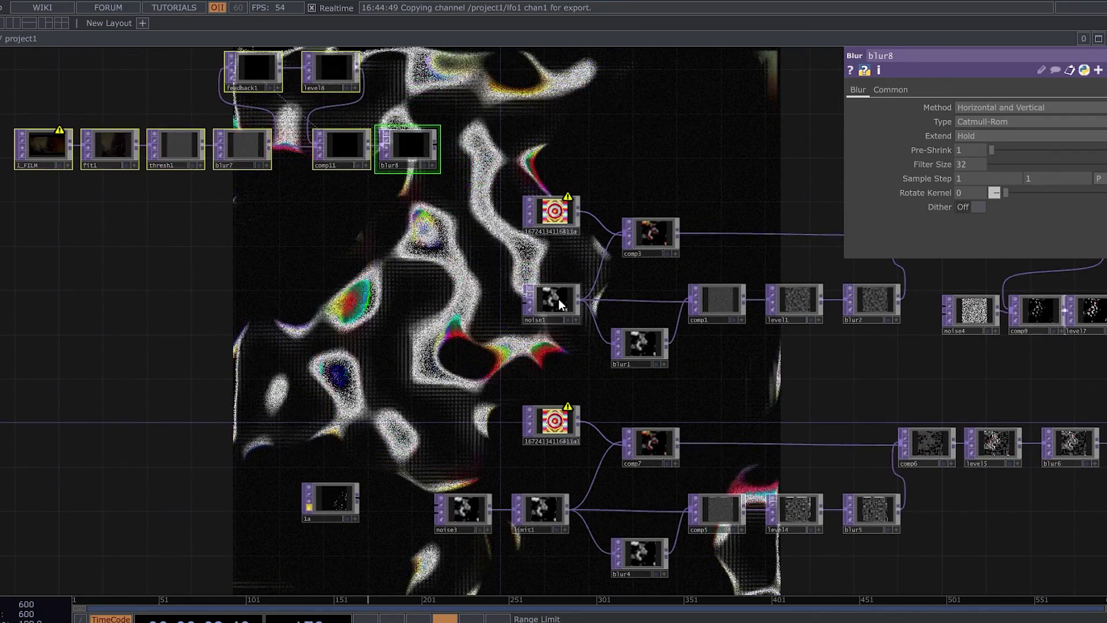
pyautogui.moveTo(562, 304); pyautogui.dragTo(465, 301)
# Step: Insert a Composite TOP directly after noise1 and connect blur8 of the film chain as its second input
pyautogui.scroll(5, 468, 297)
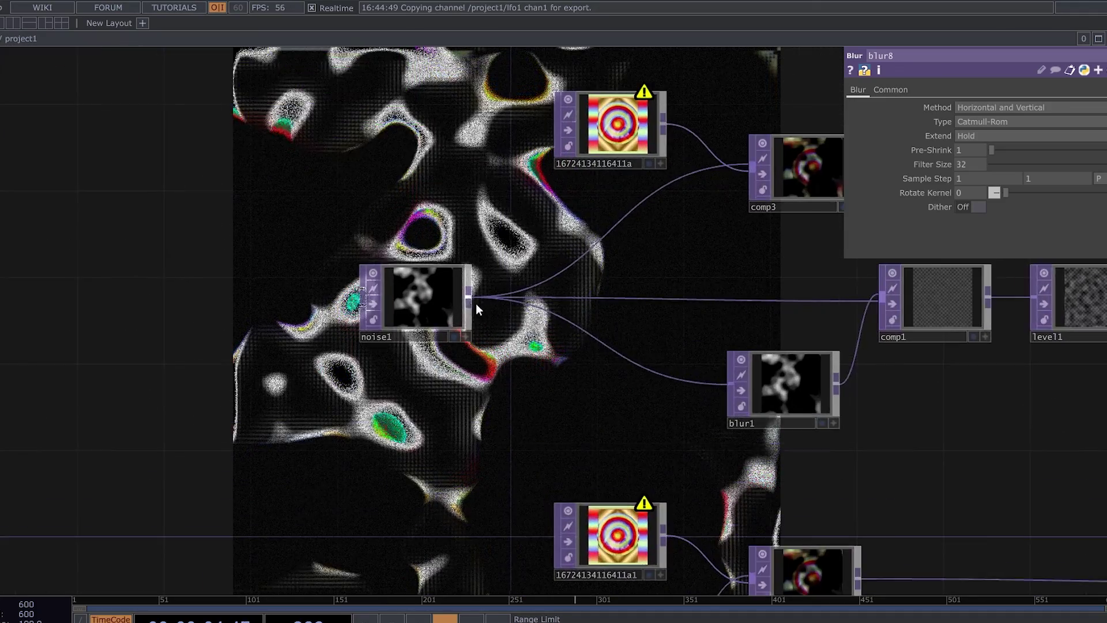
pyautogui.rightClick(468, 296)
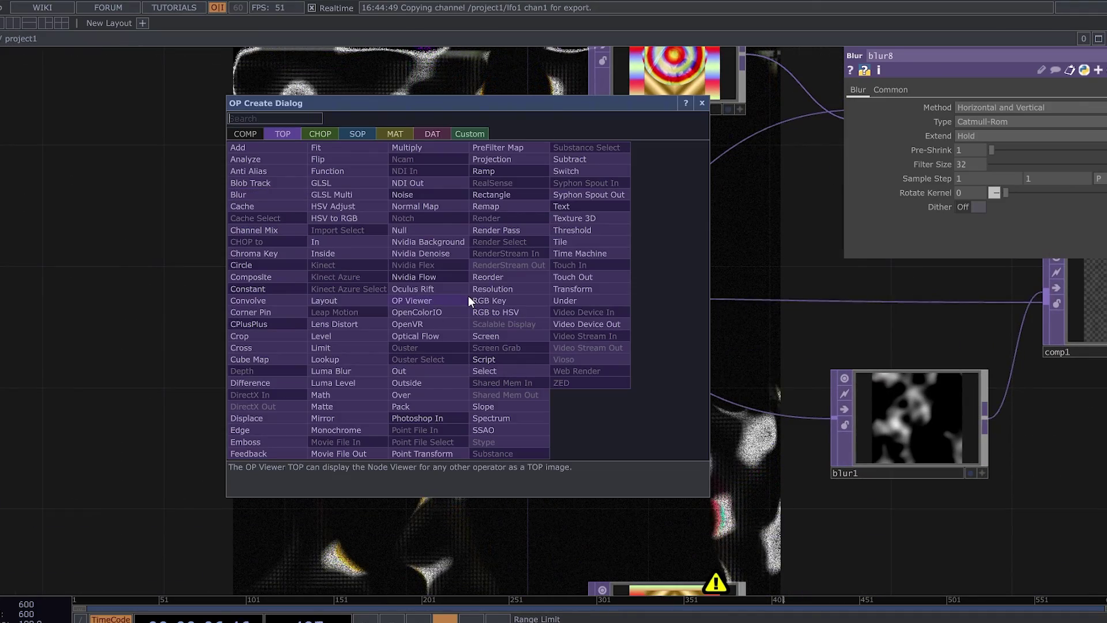
pyautogui.click(282, 285)
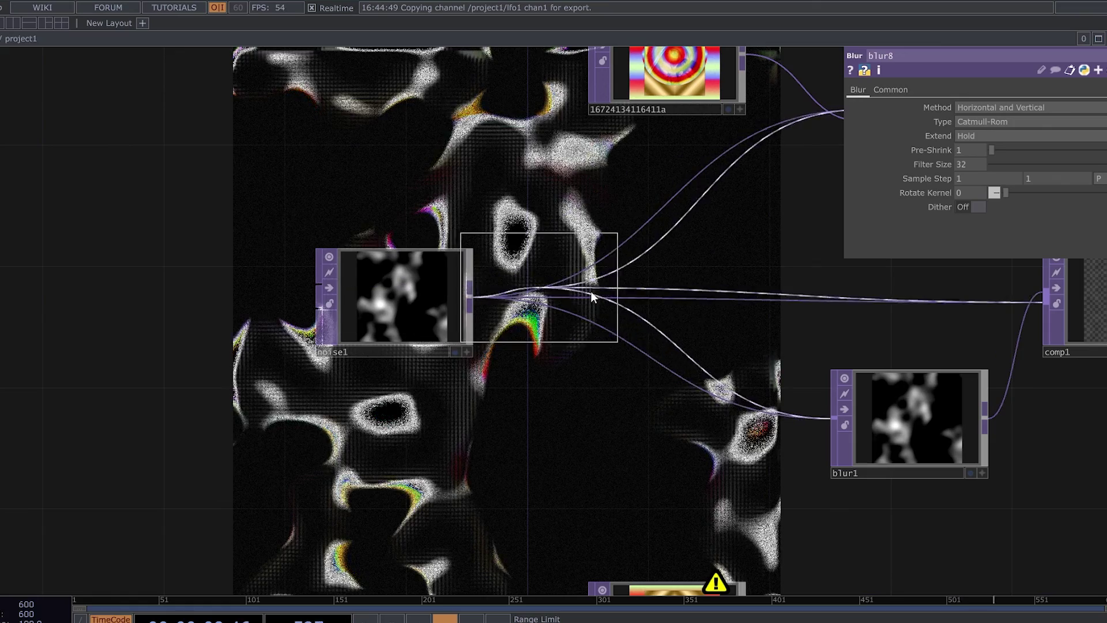
pyautogui.click(595, 303)
pyautogui.scroll(-5, 404, 317)
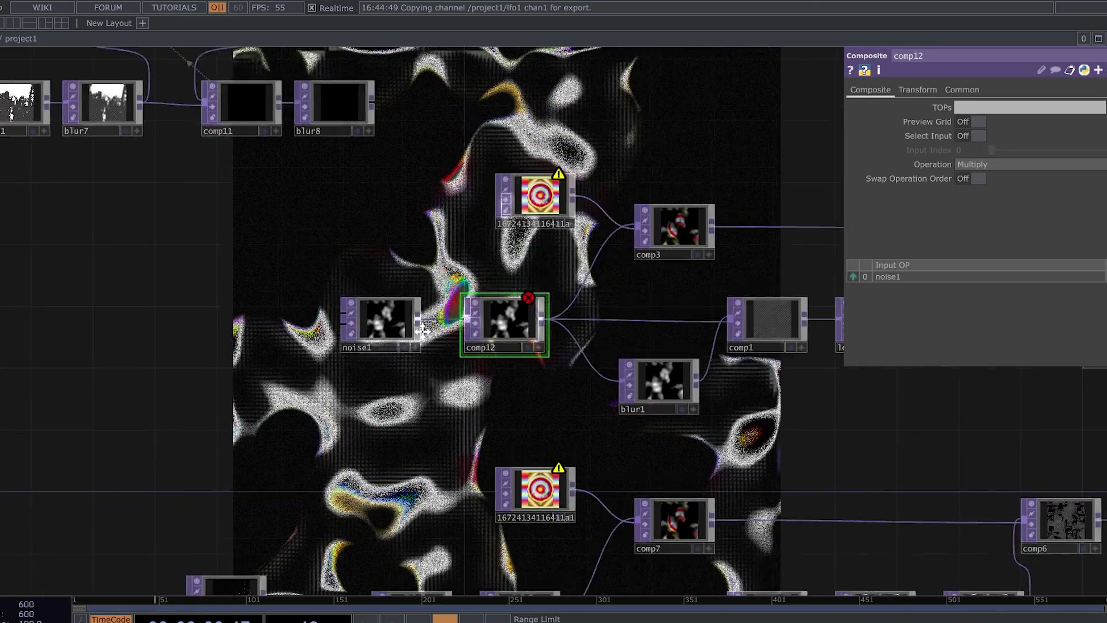
pyautogui.moveTo(349, 213); pyautogui.dragTo(436, 435)
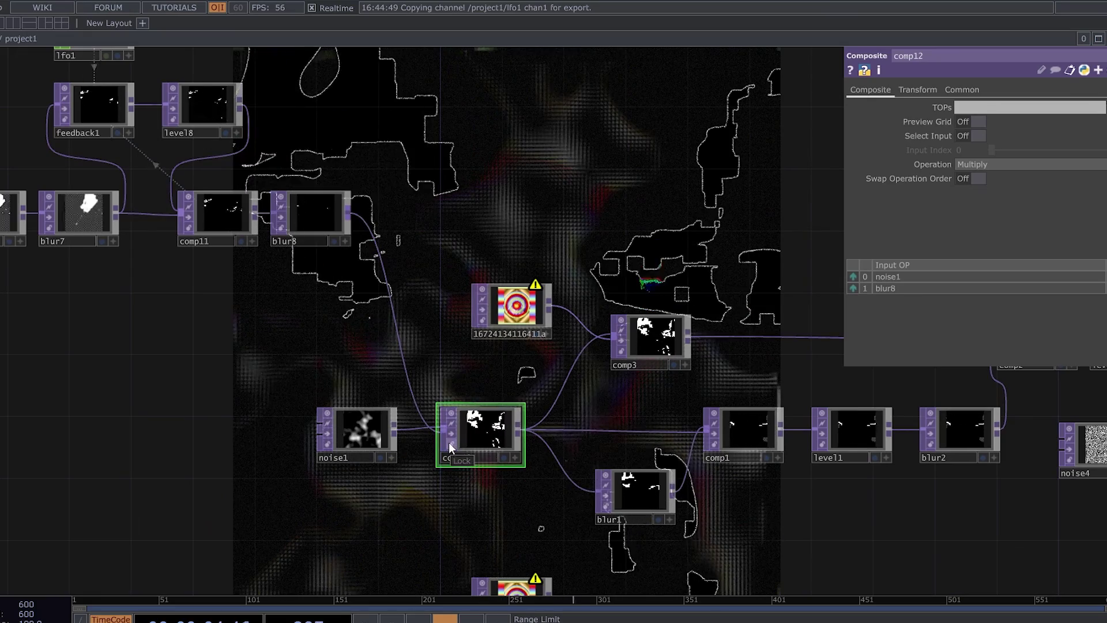
# Step: Move noise3 and limit1 farther from comp7 and comp5 to free space after limit1
pyautogui.moveTo(421, 541); pyautogui.dragTo(386, 221)
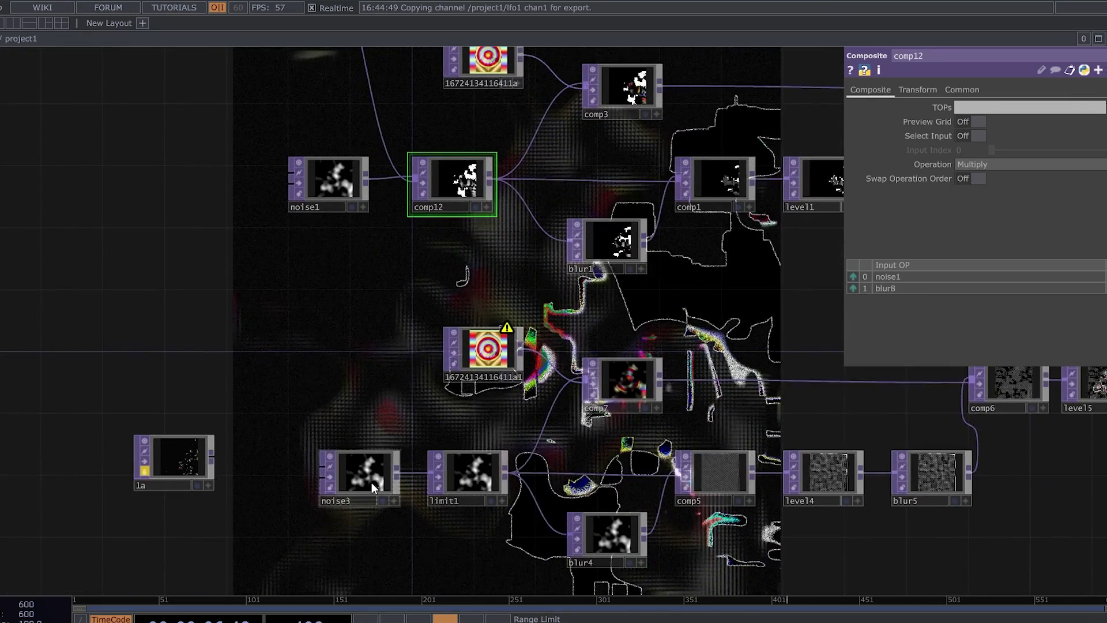
pyautogui.moveTo(368, 479); pyautogui.dragTo(317, 476)
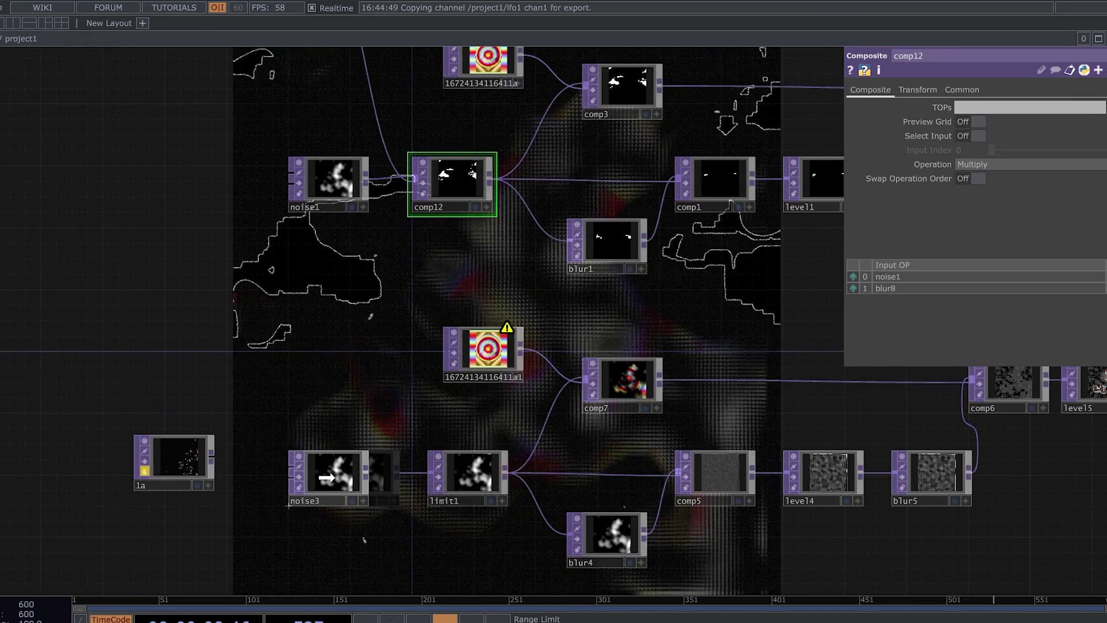
pyautogui.moveTo(457, 482); pyautogui.dragTo(361, 482)
pyautogui.scroll(4, 393, 481)
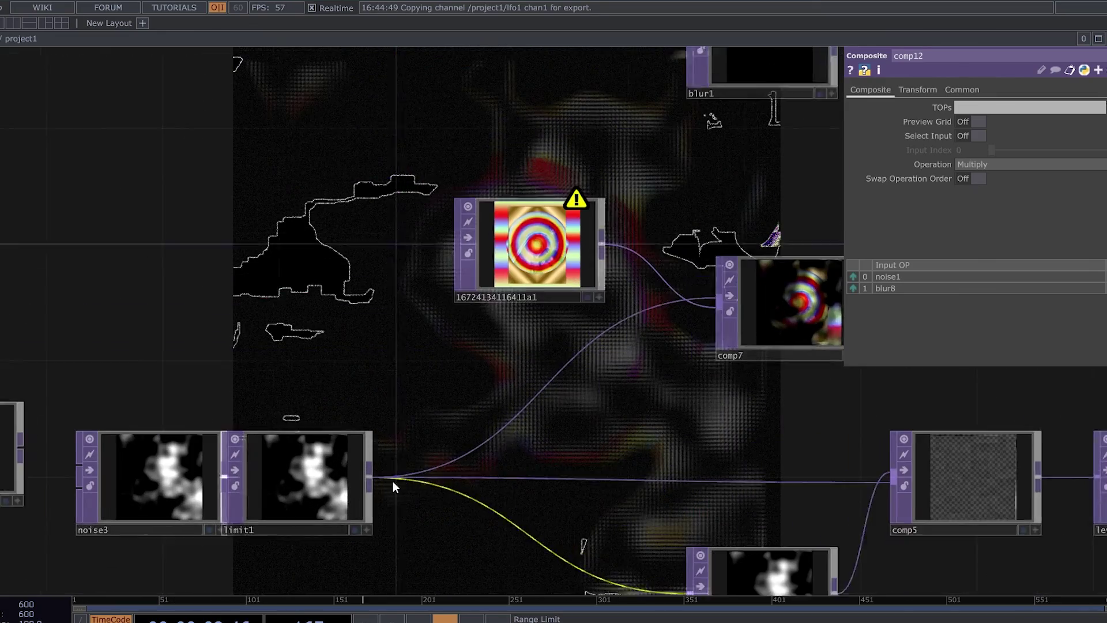
# Step: Insert a Composite TOP directly after limit1 and connect blur8 of the film chain as its second input
pyautogui.rightClick(369, 478)
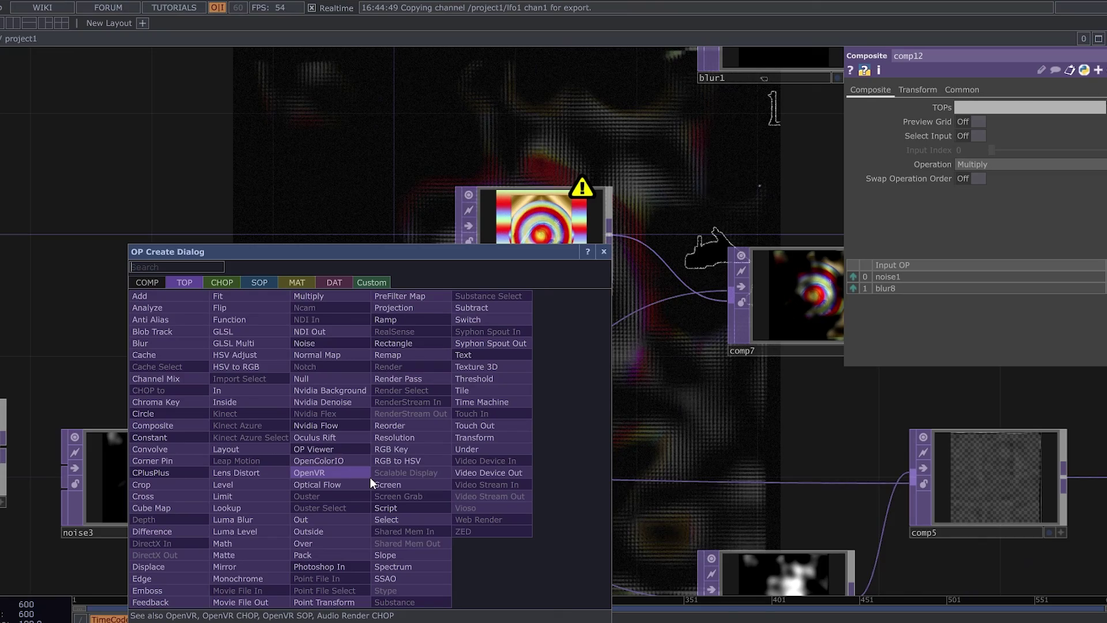
pyautogui.click(189, 427)
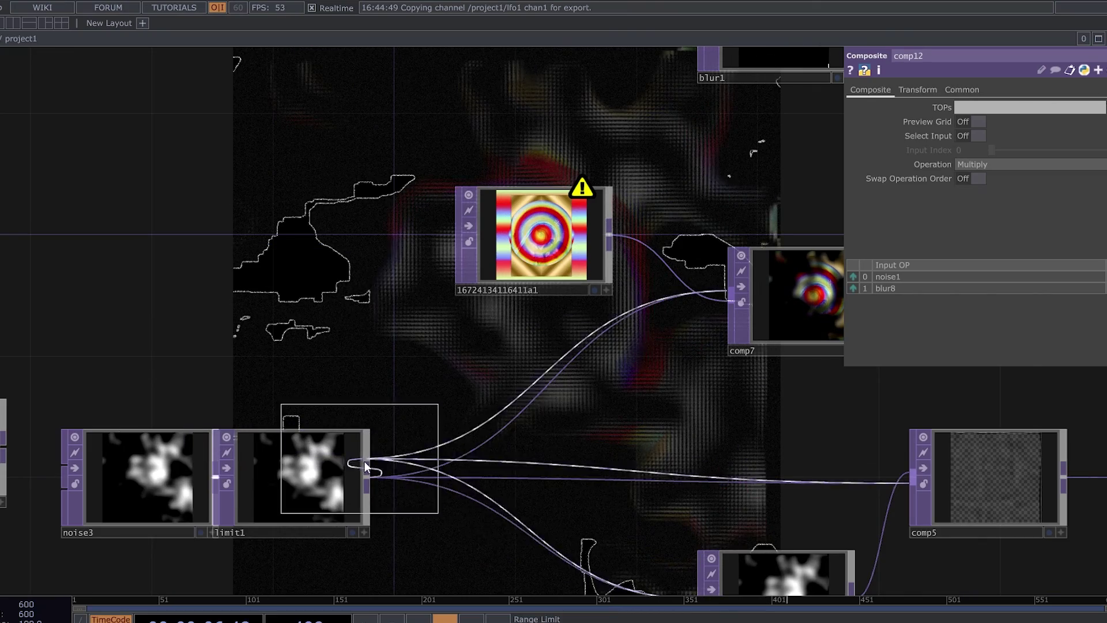
pyautogui.click(480, 480)
pyautogui.scroll(-6, 410, 239)
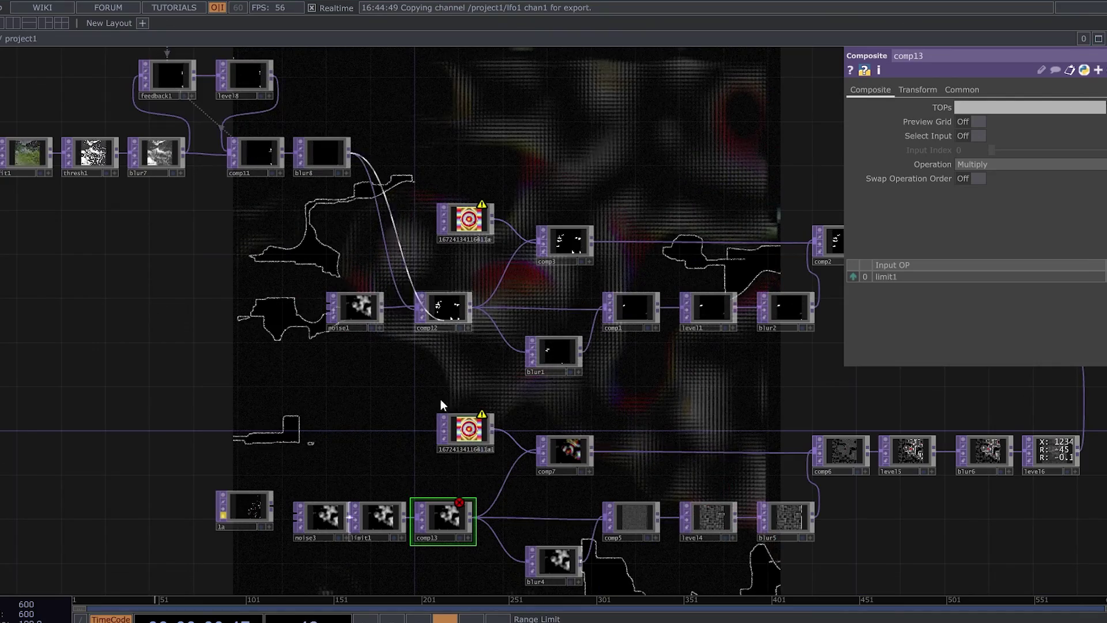
pyautogui.click(425, 524)
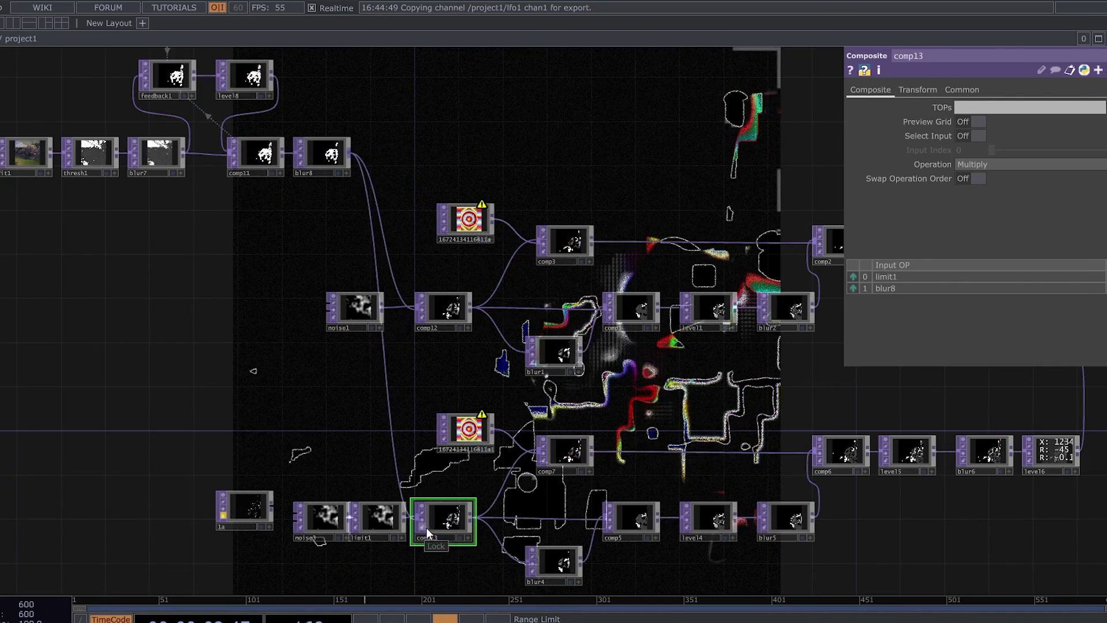
# Step: Move comp4 and rgbkey1 farther from comp10 to free space for another node after it
pyautogui.moveTo(544, 207); pyautogui.dragTo(336, 363)
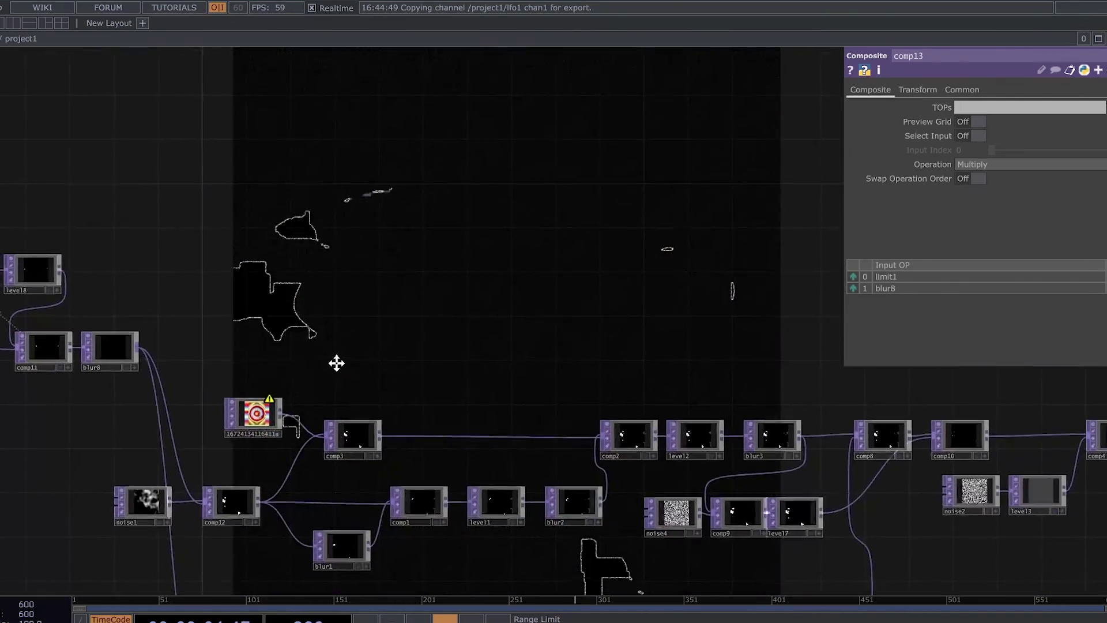
pyautogui.moveTo(637, 254); pyautogui.dragTo(517, 320)
pyautogui.moveTo(805, 368); pyautogui.dragTo(540, 362)
pyautogui.moveTo(726, 428); pyautogui.dragTo(454, 362)
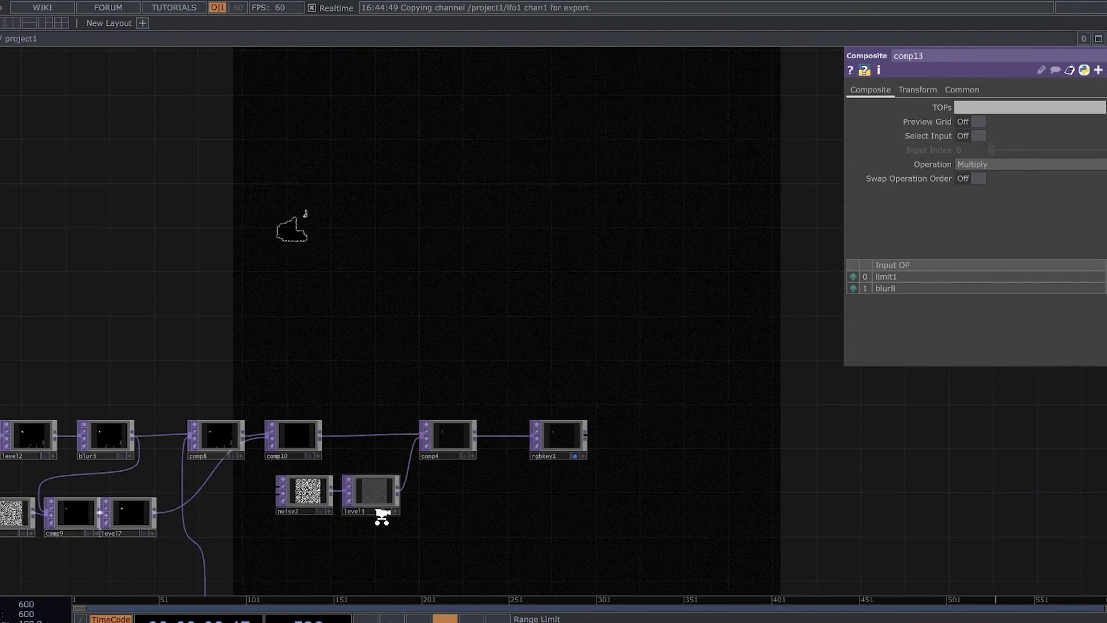
pyautogui.scroll(5, 382, 516)
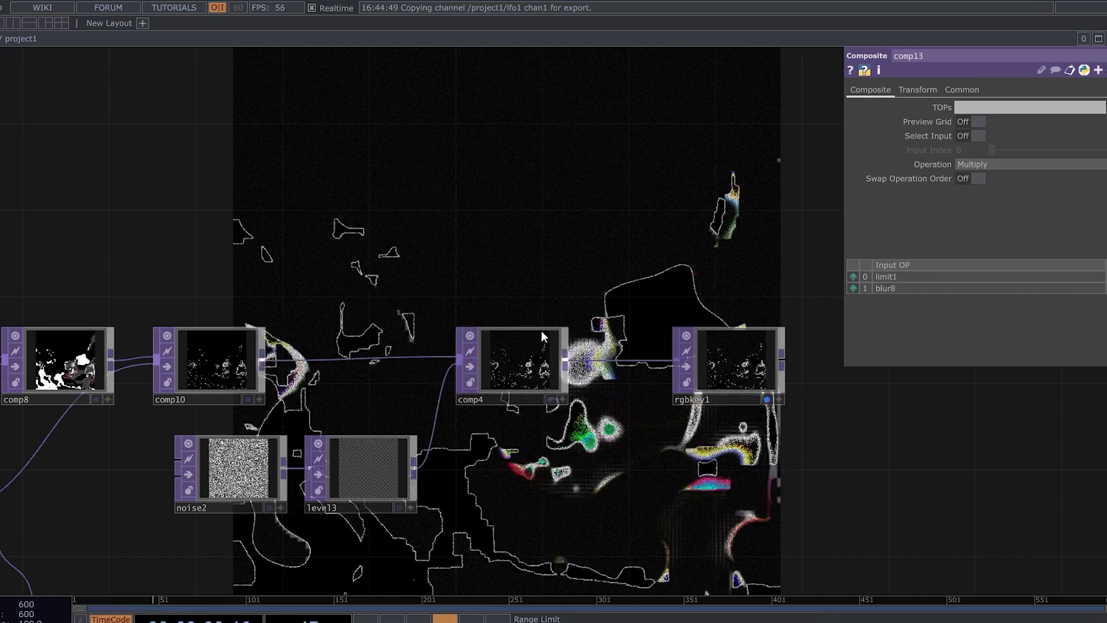
pyautogui.moveTo(542, 338); pyautogui.dragTo(607, 337)
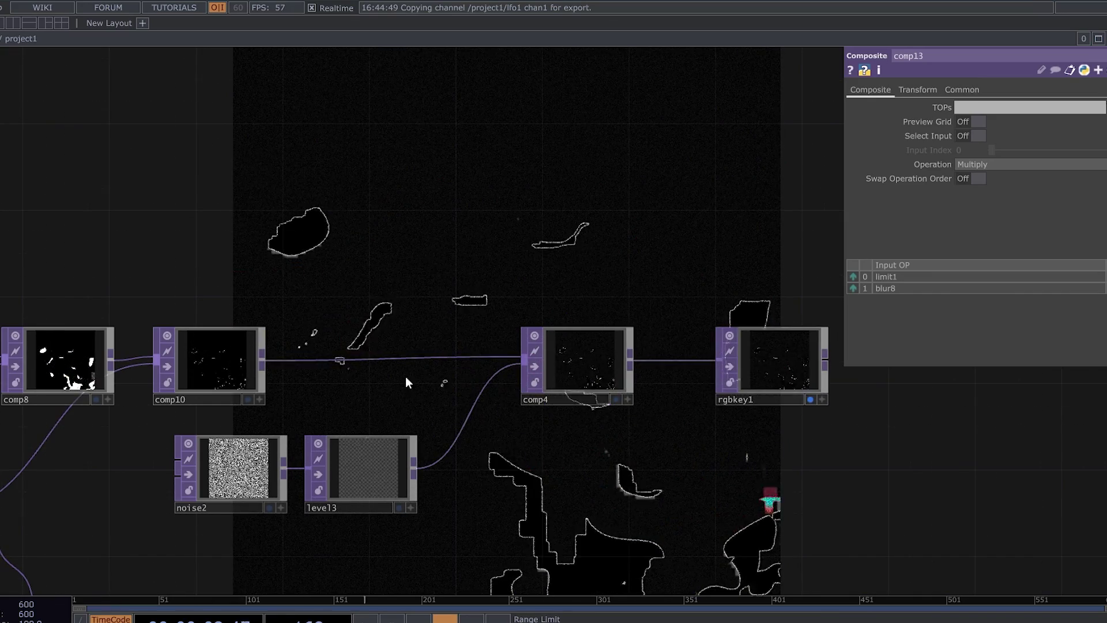
pyautogui.rightClick(296, 358)
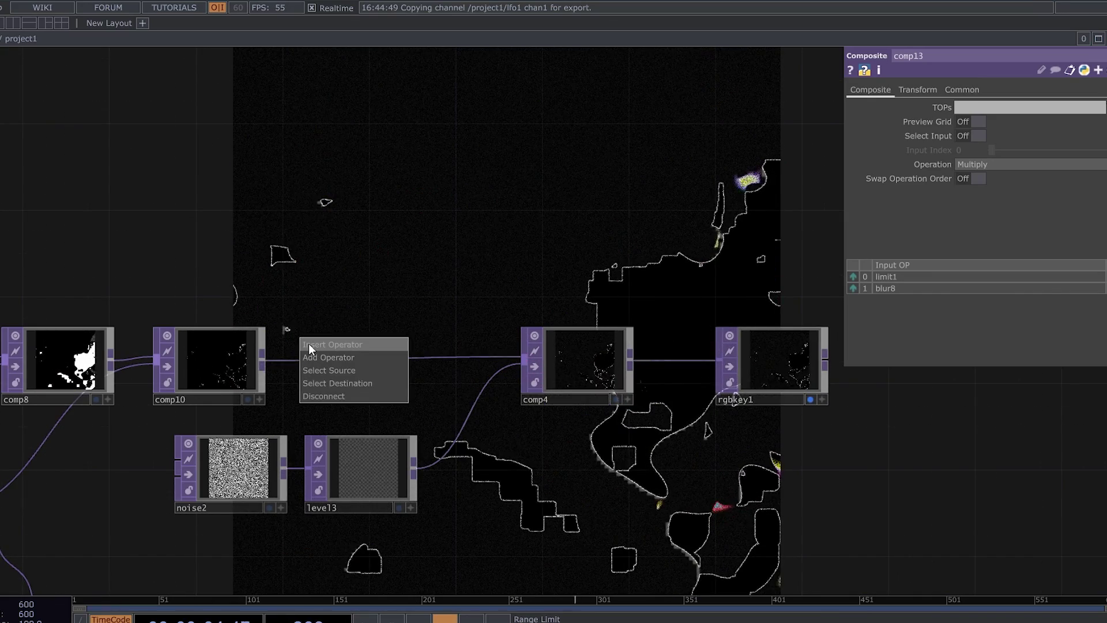
pyautogui.click(309, 343)
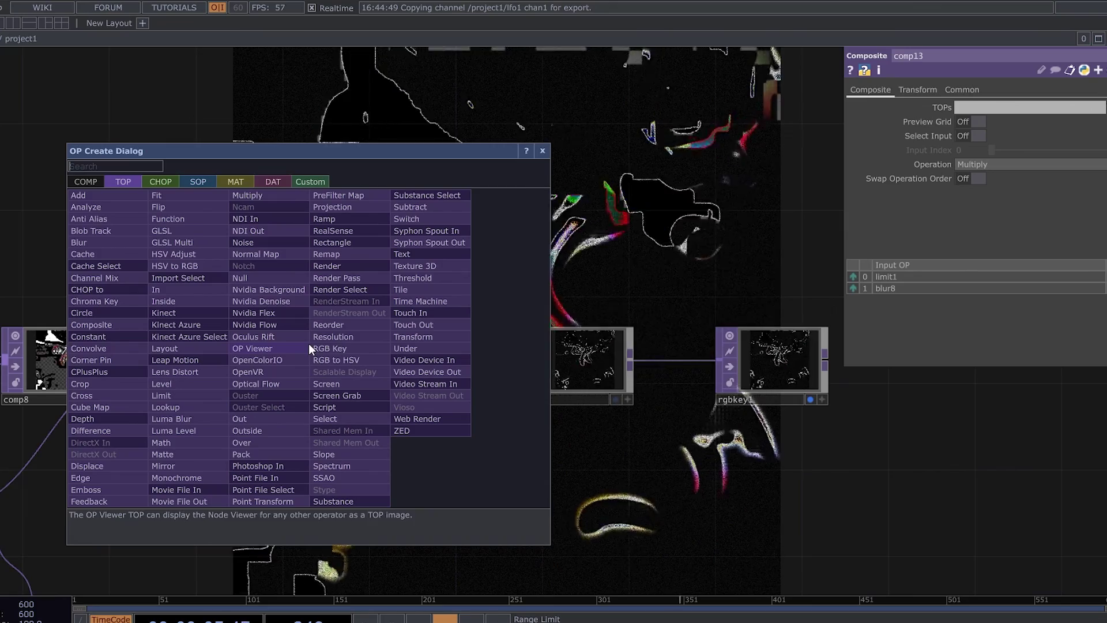
pyautogui.click(345, 100)
pyautogui.click(496, 245)
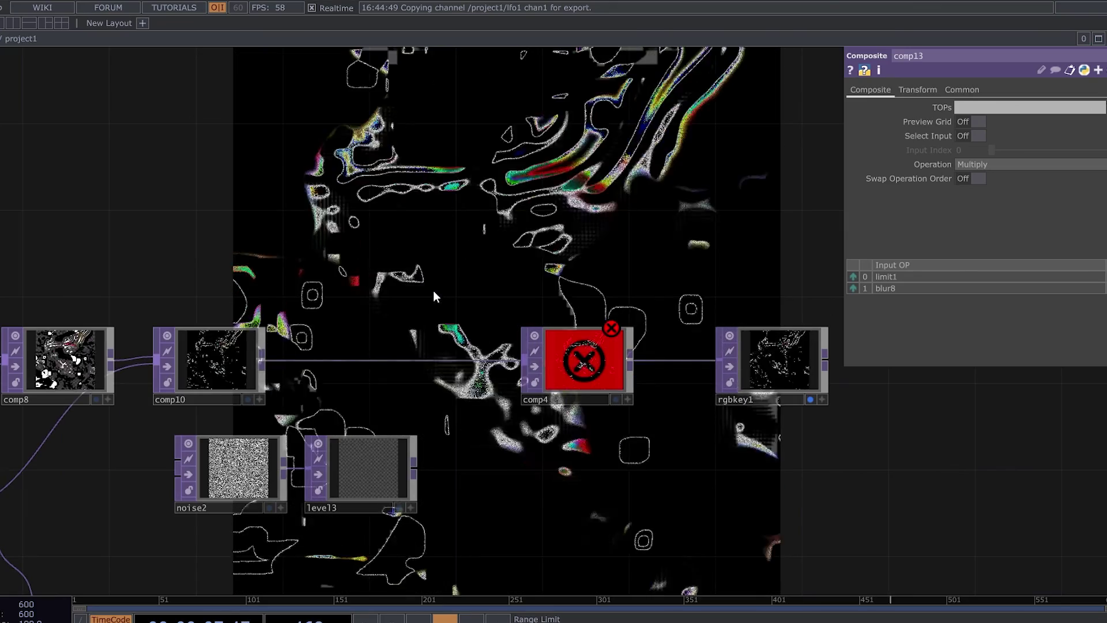
pyautogui.hotkey('ctrl', 'z')
pyautogui.rightClick(326, 360)
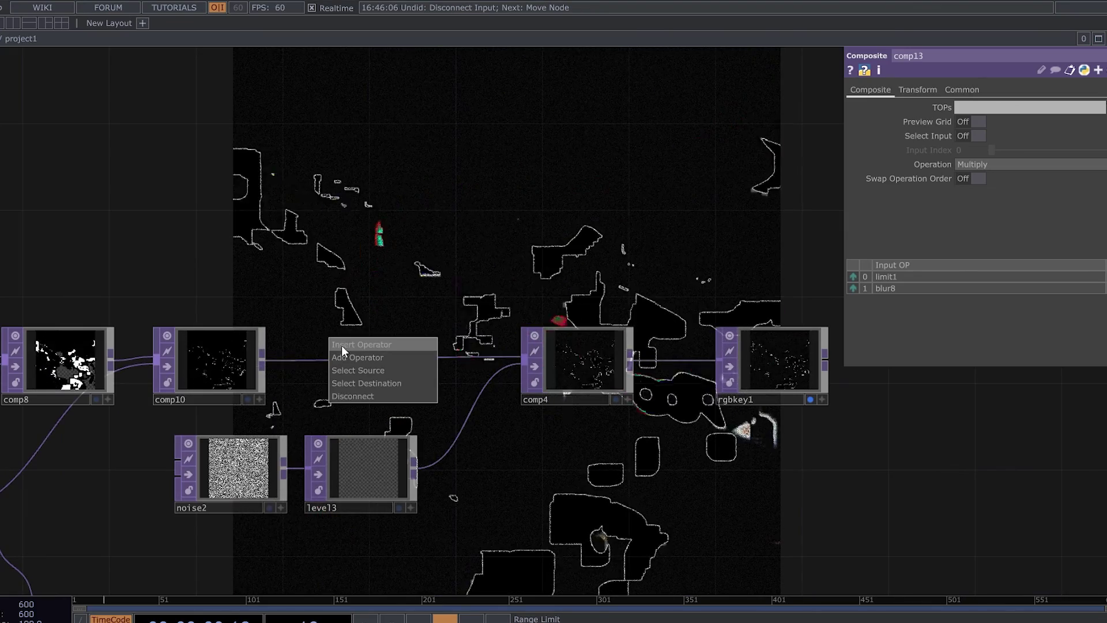
pyautogui.click(439, 224)
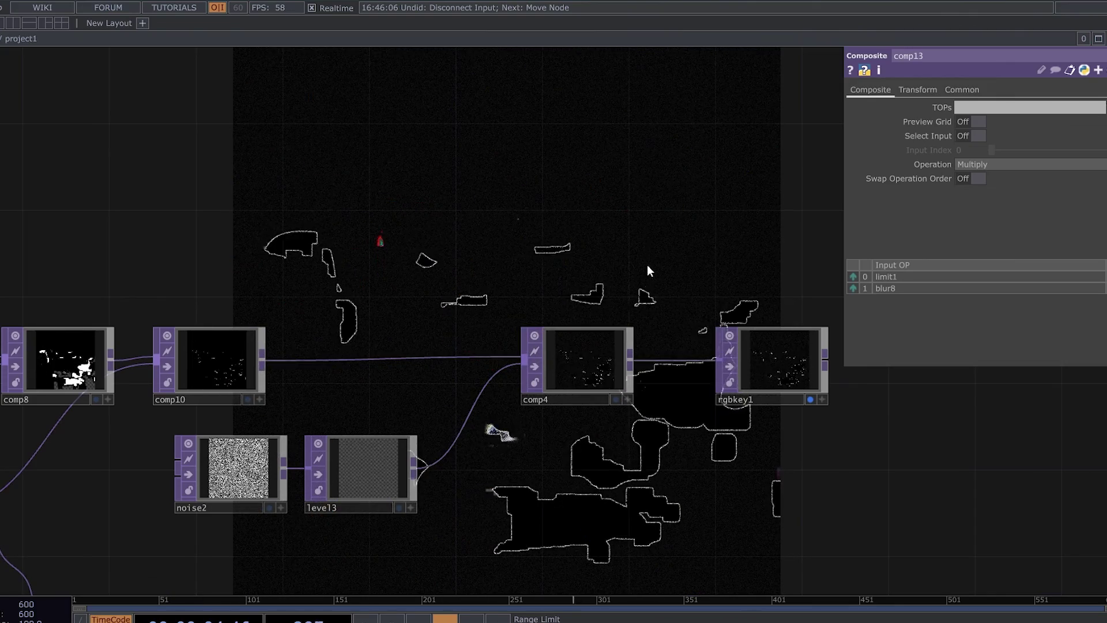
# Step: Insert a Level TOP between comp10 and comp4 and set its Black Level to 0.04
pyautogui.moveTo(632, 271); pyautogui.dragTo(616, 331, button='middle')
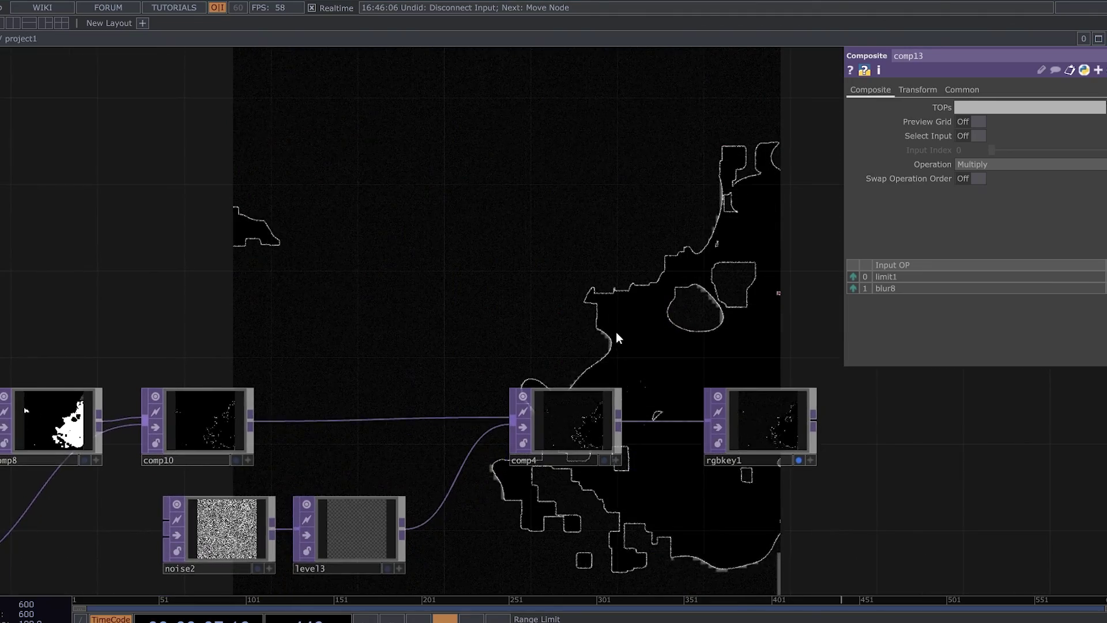
pyautogui.rightClick(286, 421)
pyautogui.click(302, 407)
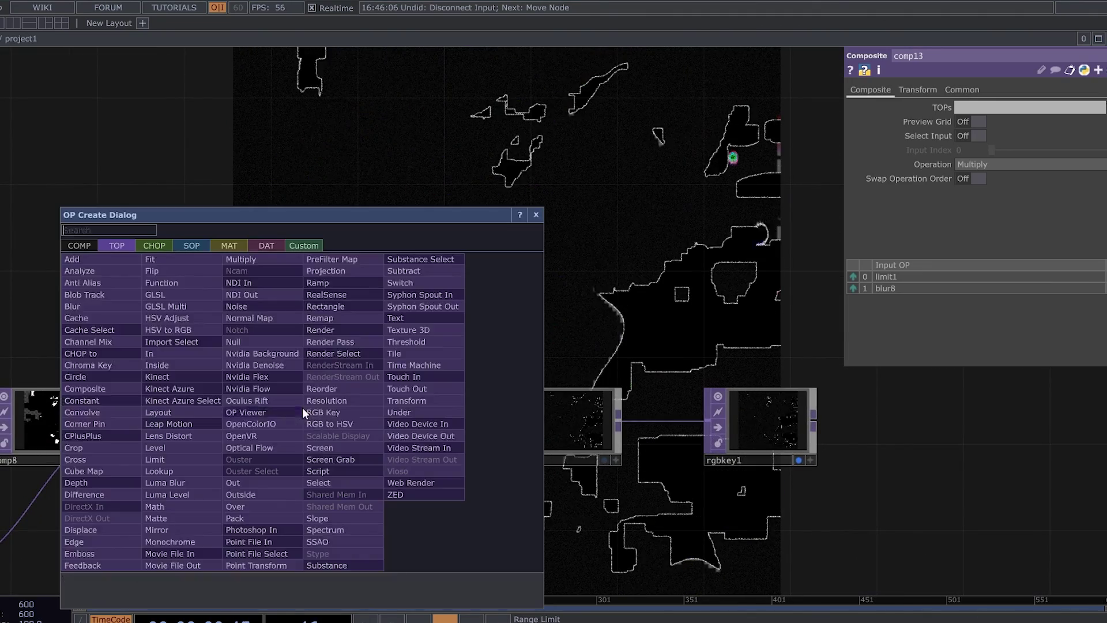
pyautogui.click(171, 448)
pyautogui.click(354, 415)
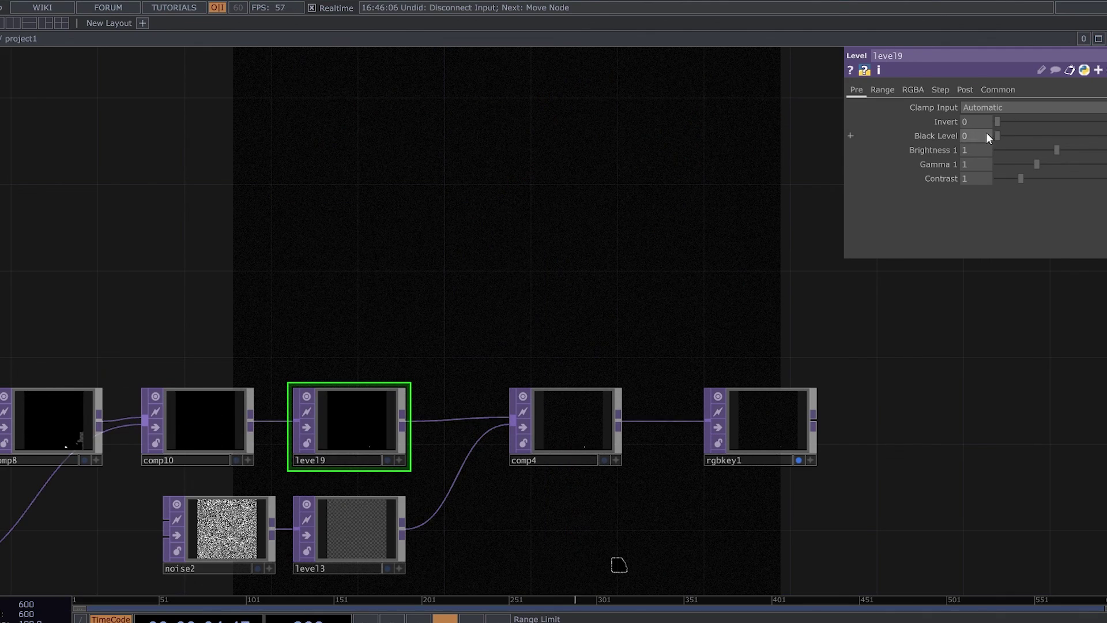
pyautogui.moveTo(980, 164); pyautogui.dragTo(981, 111, button='middle')
pyautogui.moveTo(627, 252); pyautogui.dragTo(713, 240)
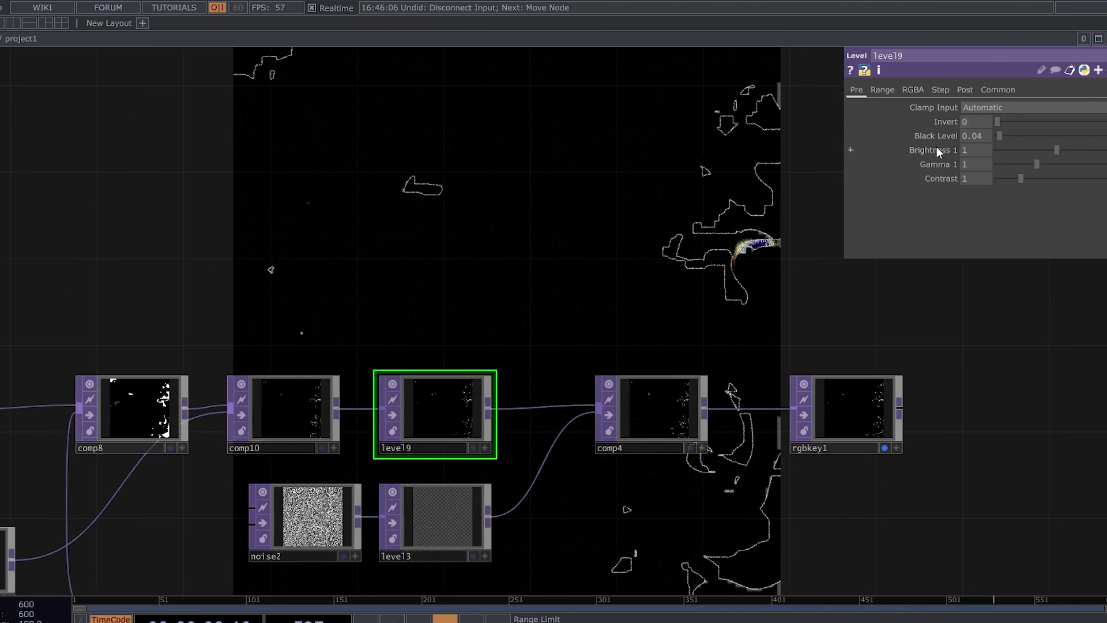
# Step: Examine how comp8, comp10 and level9 shape the final image at the end of the network
pyautogui.scroll(-5, 661, 292)
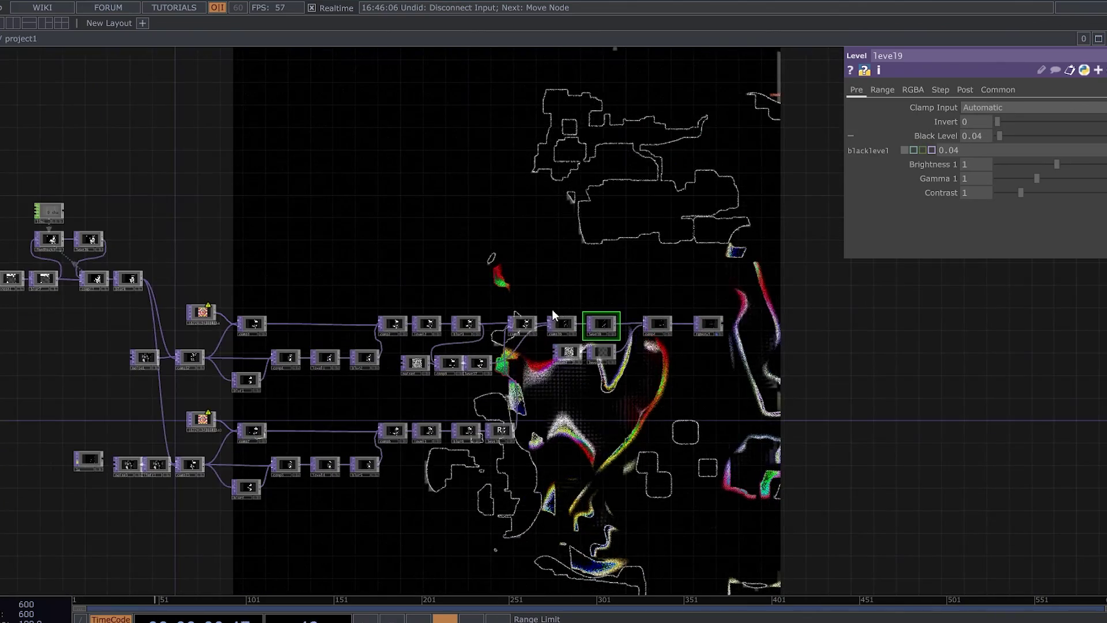
pyautogui.scroll(5, 577, 359)
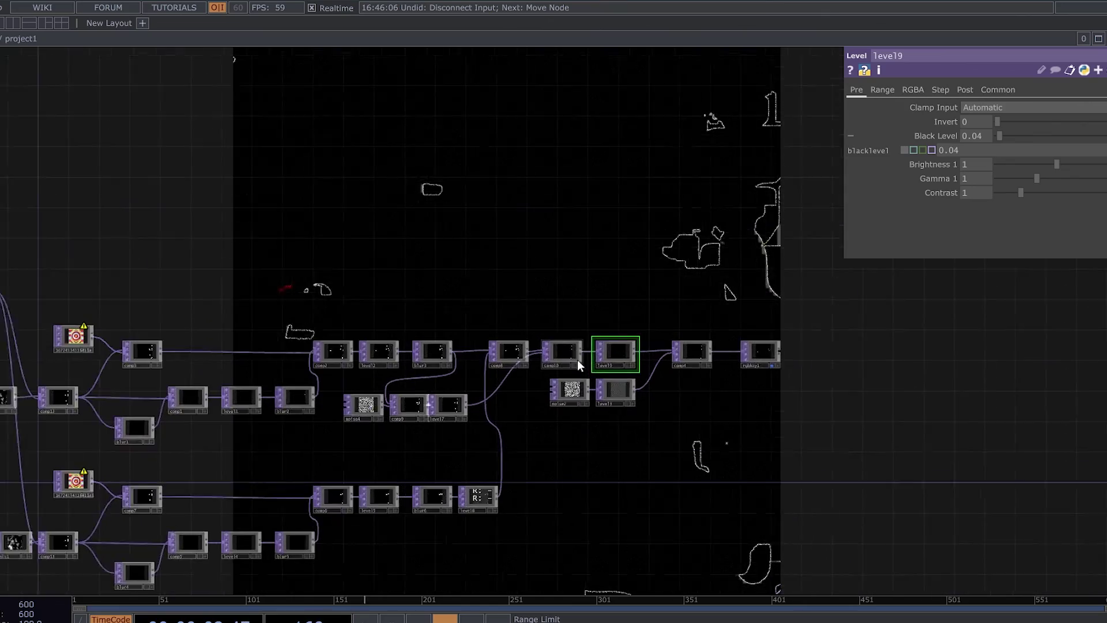
pyautogui.scroll(4, 577, 351)
pyautogui.moveTo(478, 259); pyautogui.dragTo(448, 334)
pyautogui.scroll(-4, 467, 332)
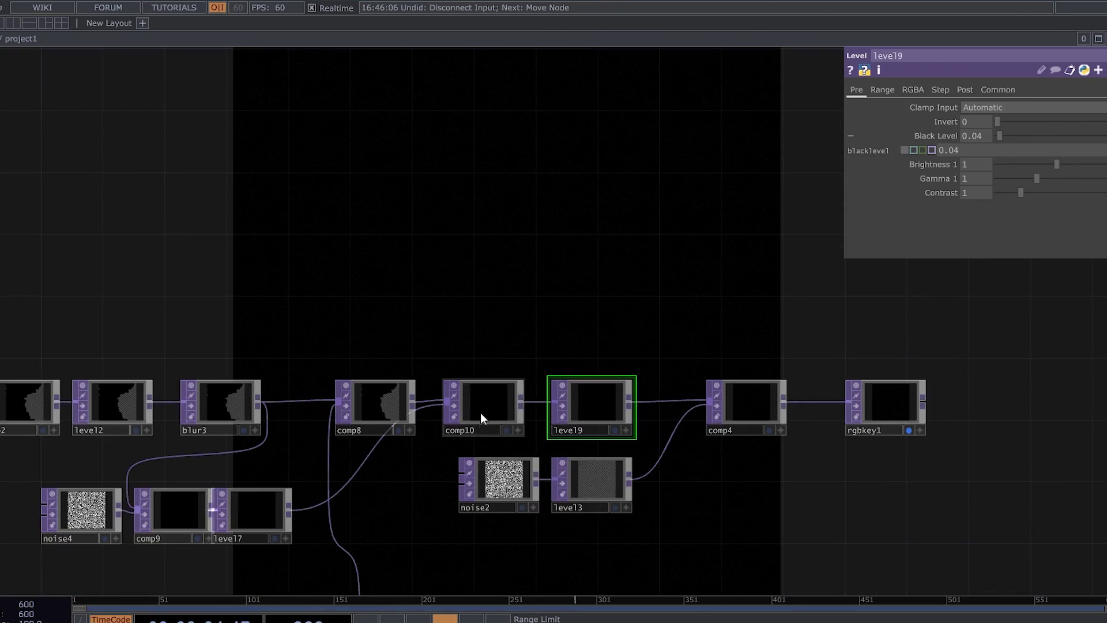
pyautogui.click(481, 409)
pyautogui.scroll(3, 488, 414)
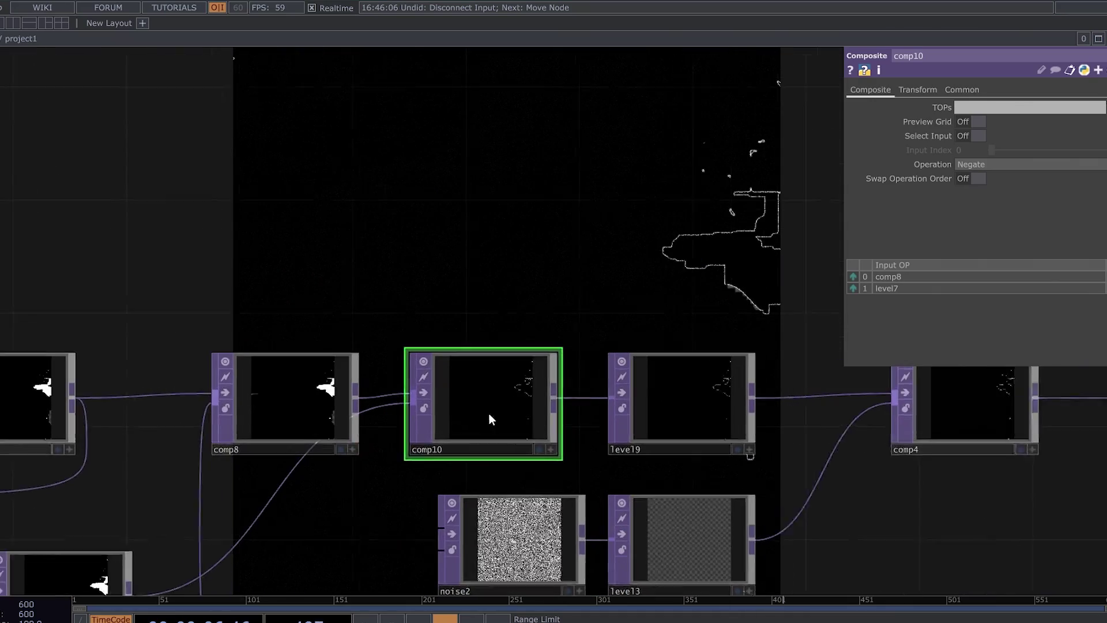
pyautogui.scroll(-2, 492, 419)
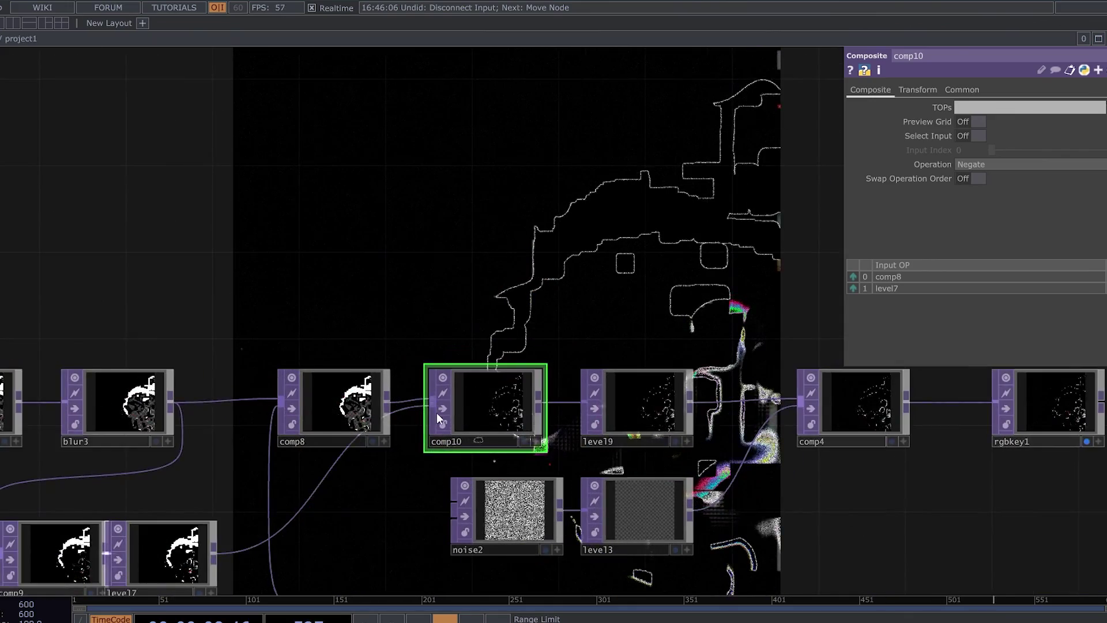
pyautogui.scroll(4, 513, 409)
pyautogui.click(217, 399)
pyautogui.click(473, 393)
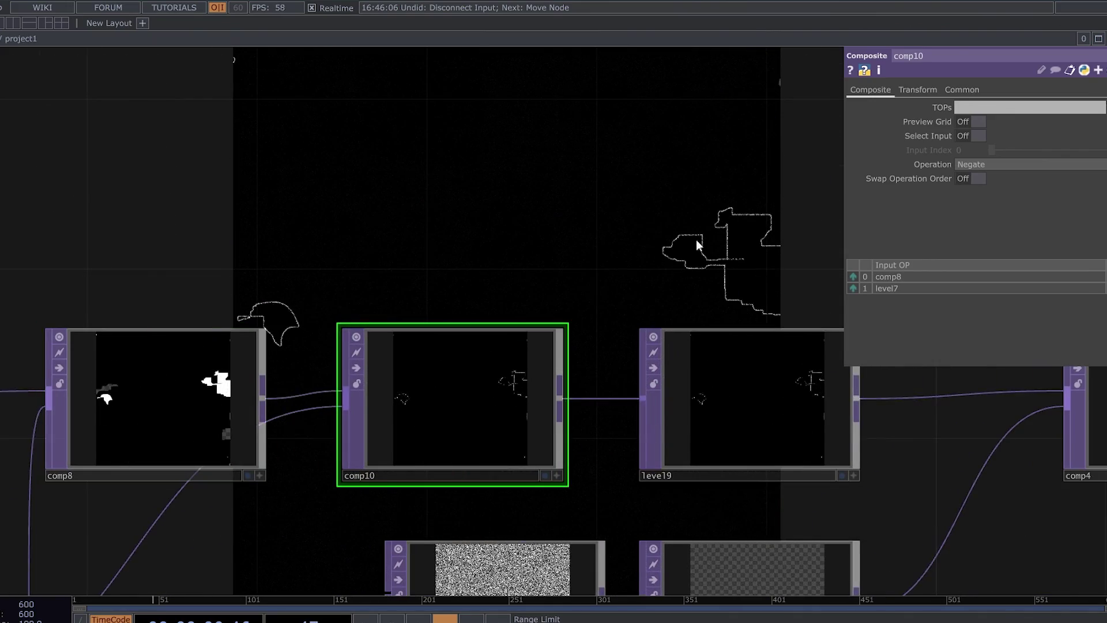
# Step: Try Overlay and Chroma Difference as comp10's operation and undo the change back to Negate
pyautogui.moveTo(697, 240); pyautogui.dragTo(676, 365)
pyautogui.click(993, 164)
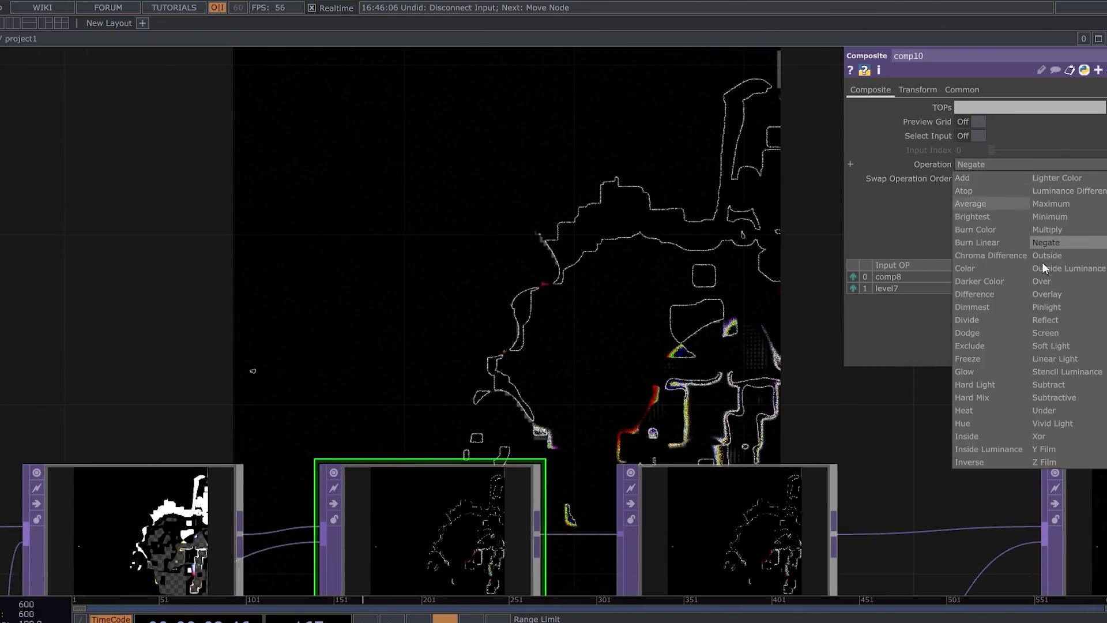
pyautogui.click(1051, 295)
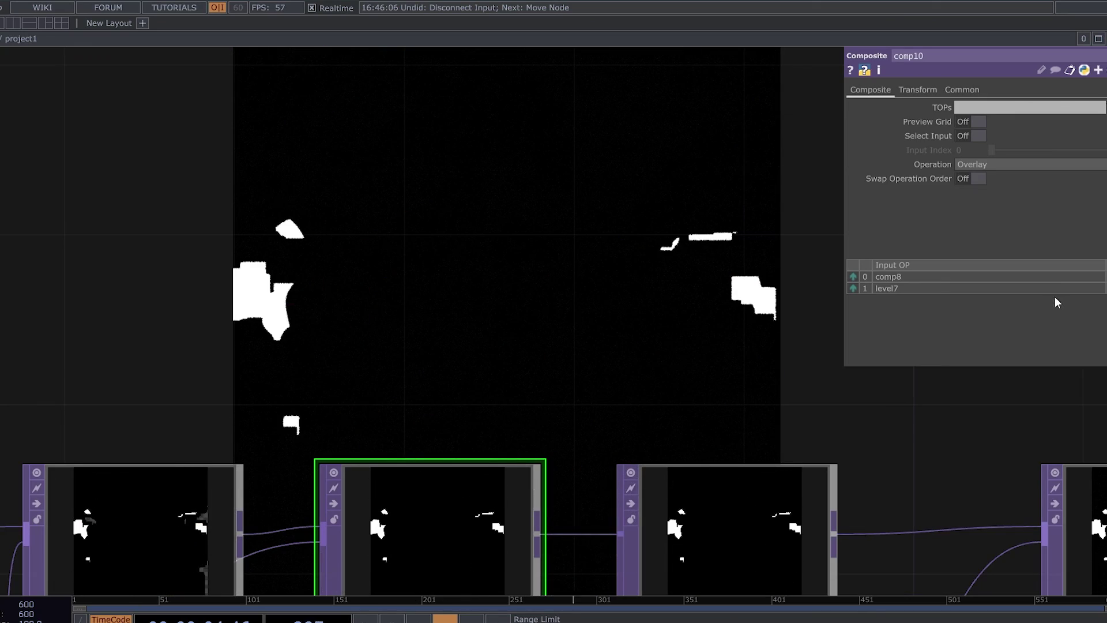
pyautogui.click(1009, 166)
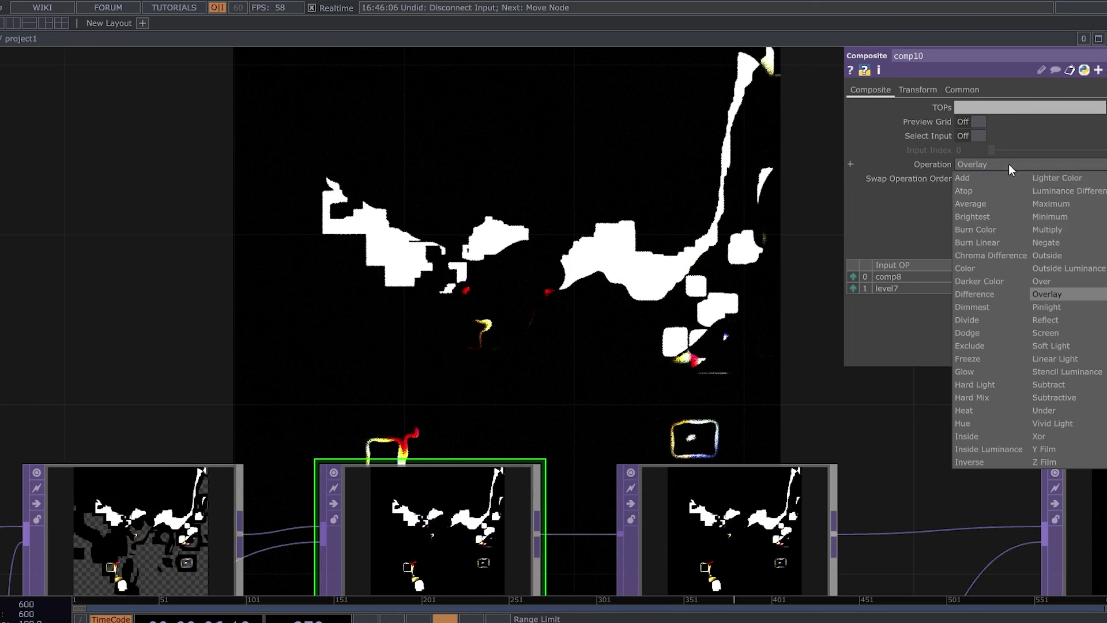
pyautogui.click(982, 255)
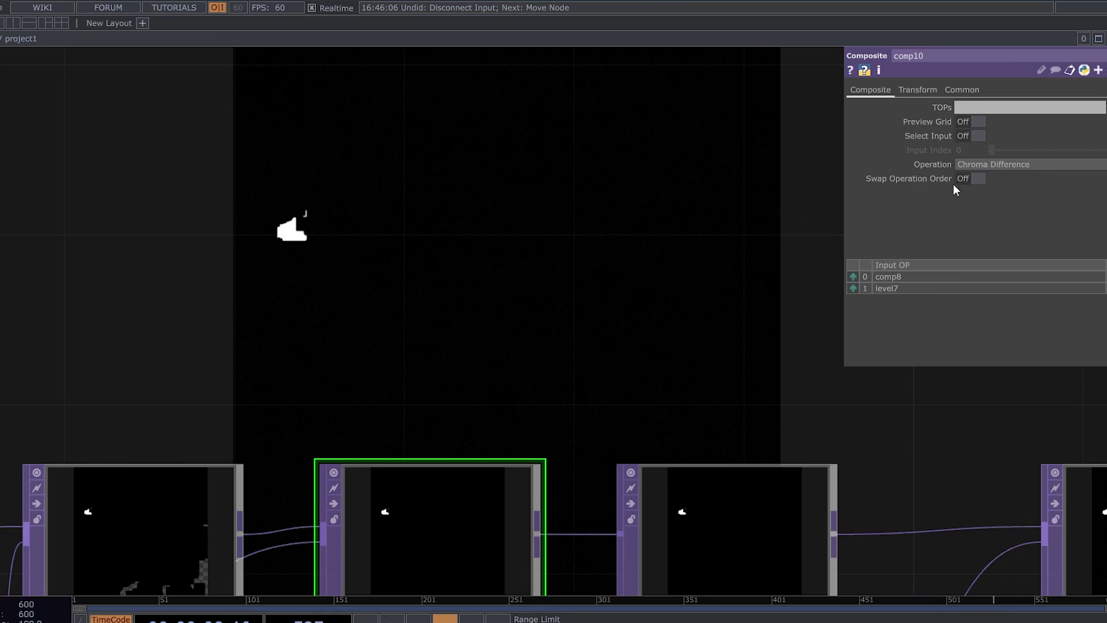
pyautogui.hotkey('ctrl', 'z')
# Step: Try Darker Color as the operation of comp11 in the film feedback loop
pyautogui.scroll(-5, 722, 291)
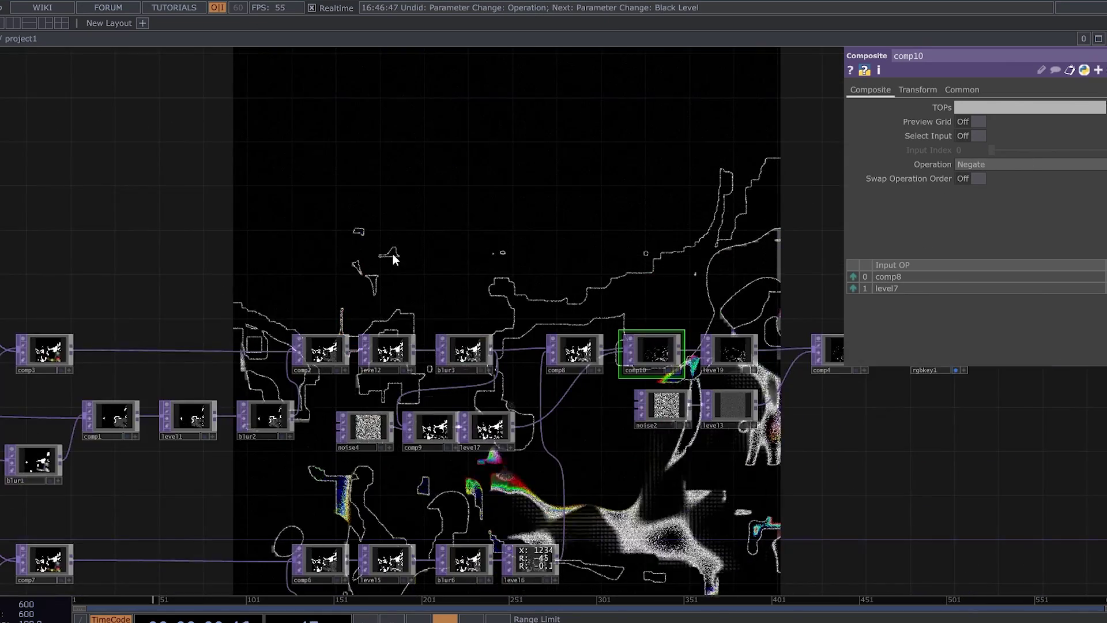
pyautogui.moveTo(211, 219); pyautogui.dragTo(605, 266)
pyautogui.moveTo(27, 351); pyautogui.dragTo(195, 393, button='middle')
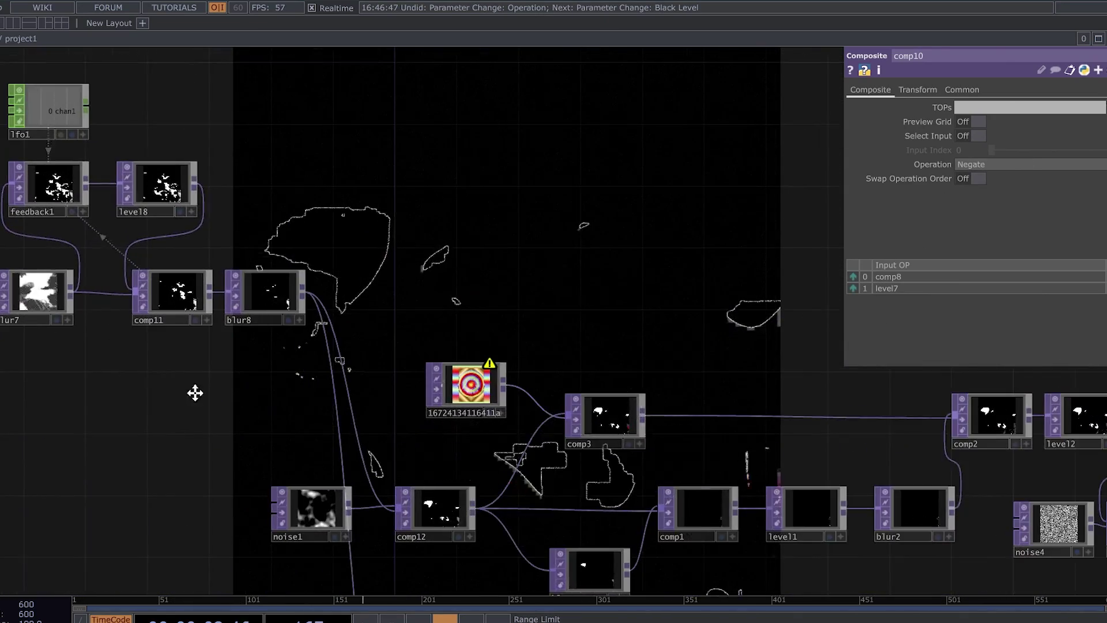
pyautogui.moveTo(195, 393); pyautogui.dragTo(402, 484)
pyautogui.scroll(3, 251, 399)
pyautogui.click(455, 392)
pyautogui.scroll(2, 455, 392)
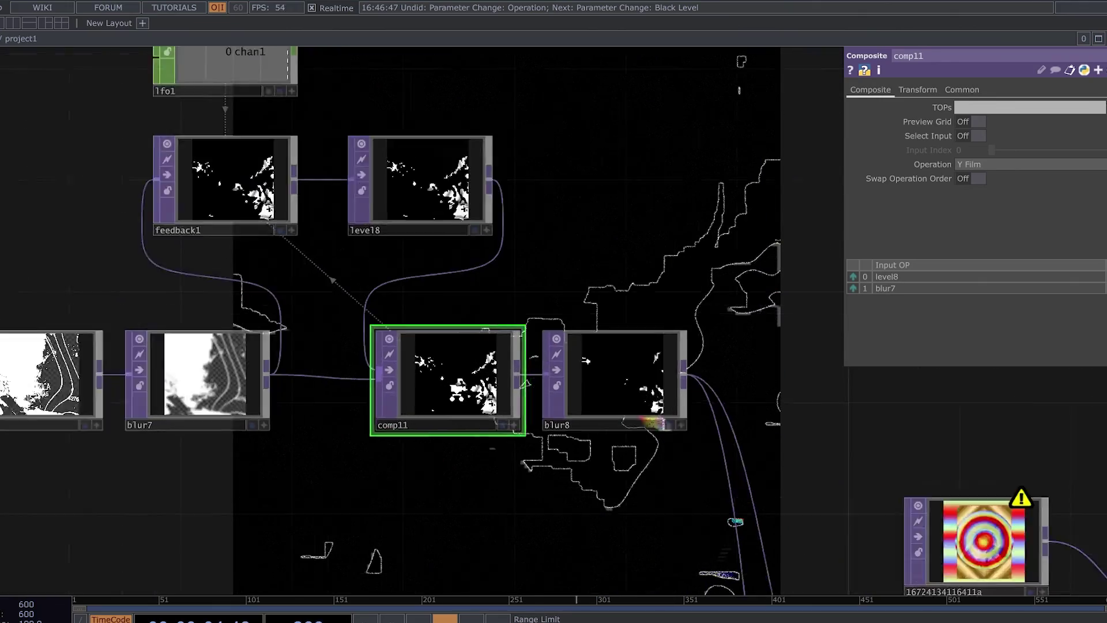
pyautogui.scroll(3, 433, 364)
pyautogui.click(1010, 164)
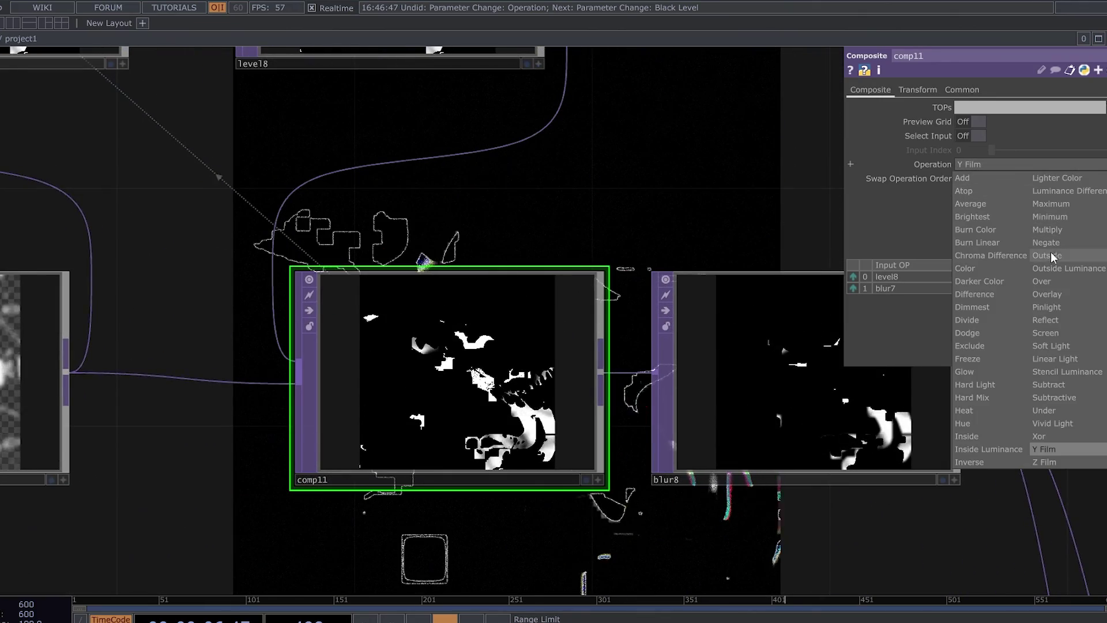
pyautogui.click(988, 281)
pyautogui.moveTo(672, 195); pyautogui.dragTo(415, 346)
# Step: Try Difference as comp11's operation and check its effect on the final image
pyautogui.click(972, 164)
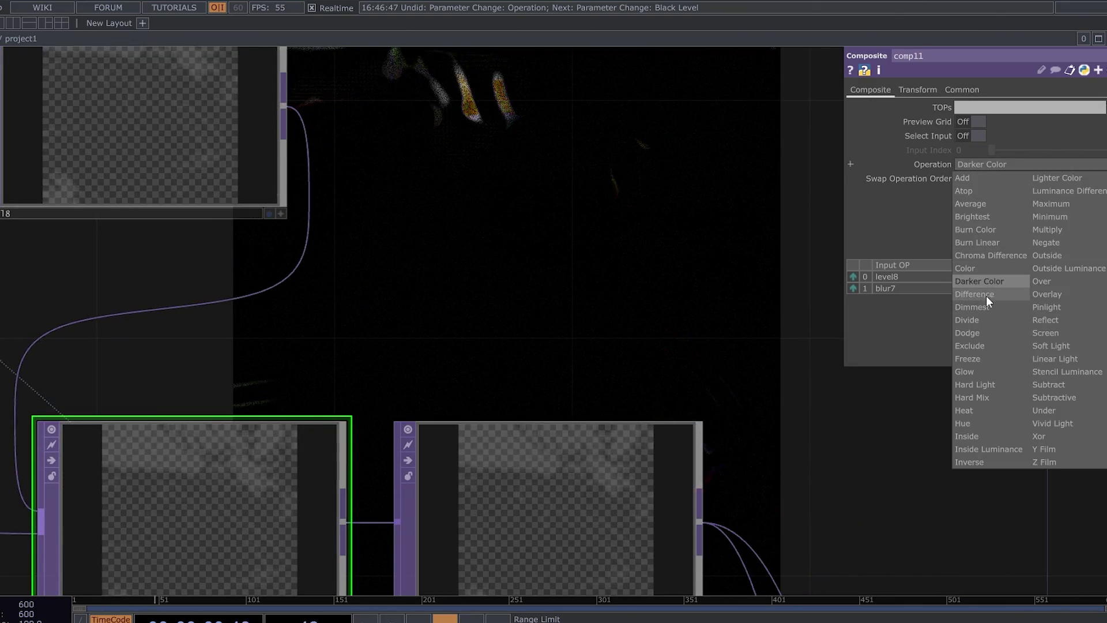
pyautogui.click(987, 296)
pyautogui.scroll(-3, 836, 342)
pyautogui.moveTo(807, 405); pyautogui.dragTo(402, 465)
pyautogui.scroll(-3, 401, 465)
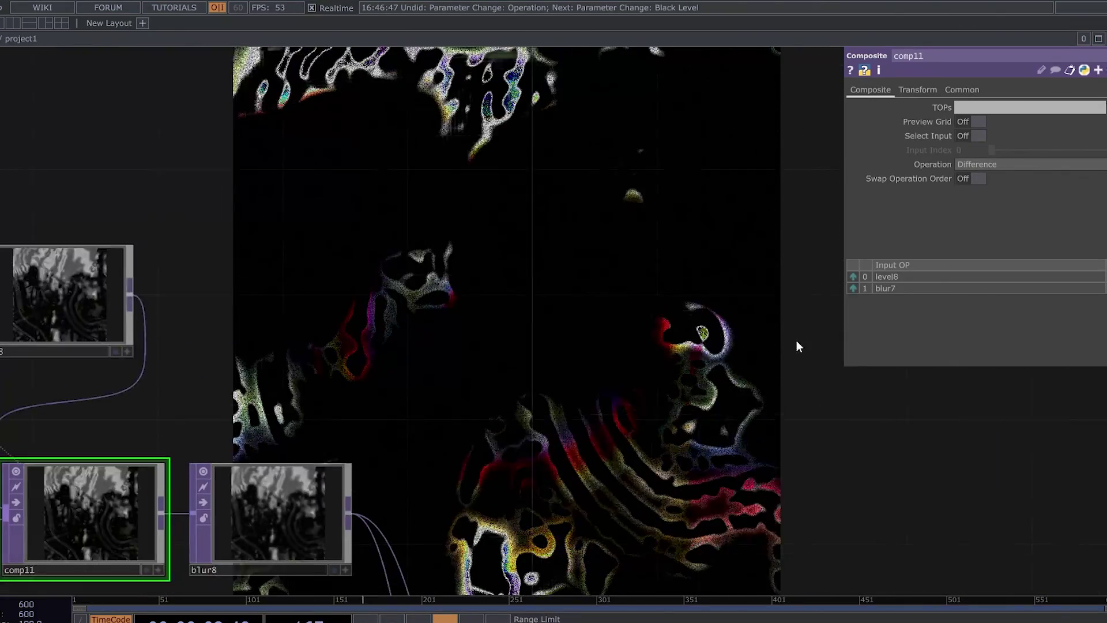
# Step: Try Dimmest, Glow and Negate as the operation of comp11 in the film feedback loop
pyautogui.click(990, 166)
pyautogui.click(988, 309)
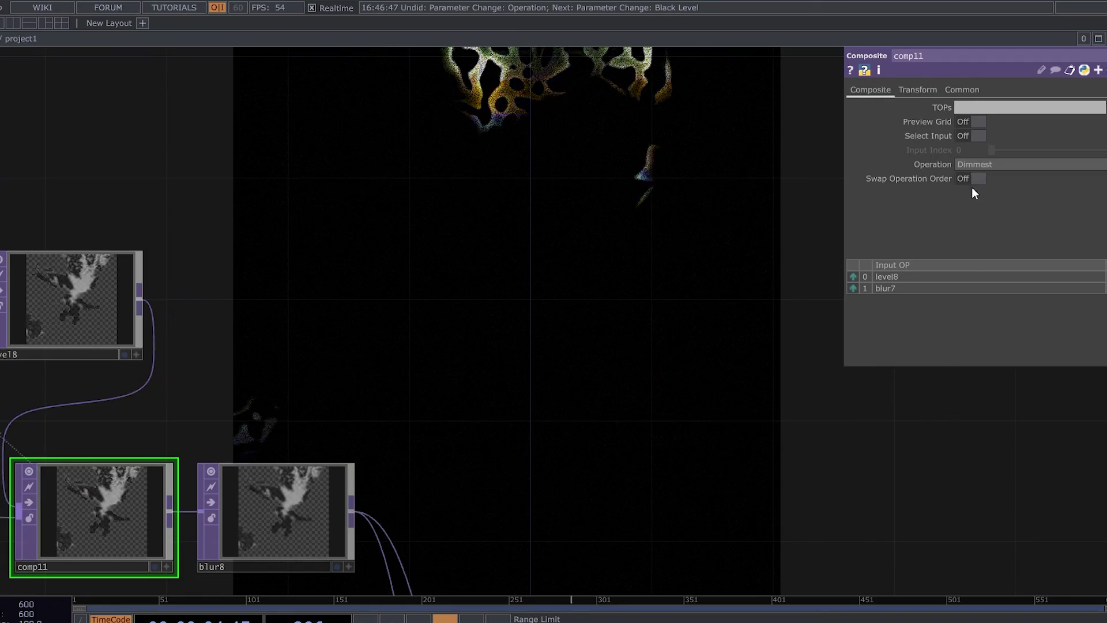
pyautogui.click(937, 165)
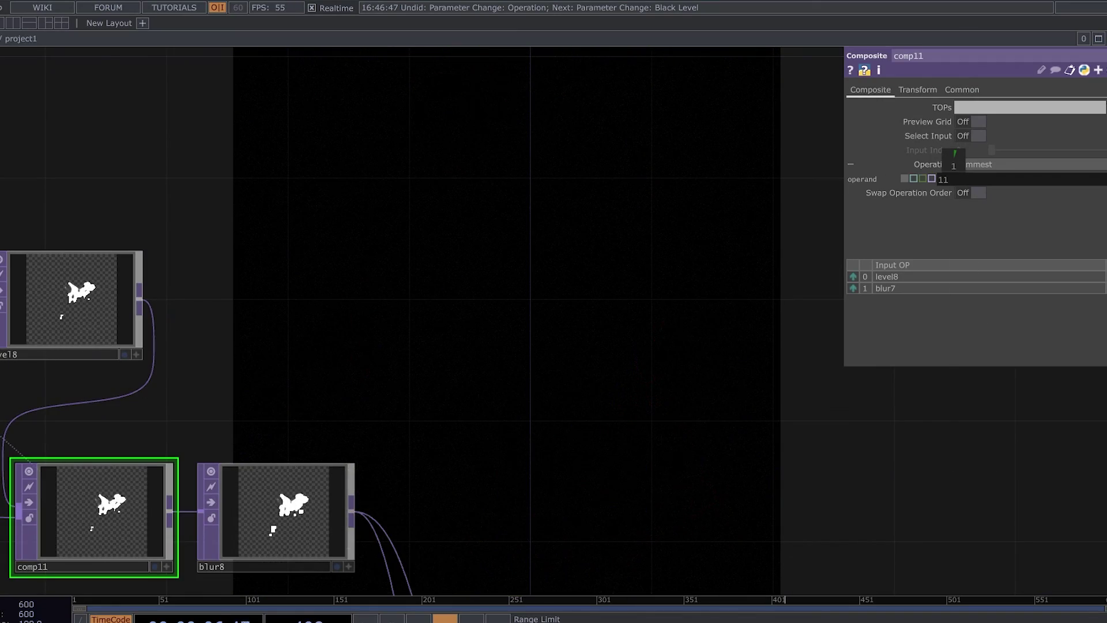
pyautogui.moveTo(955, 153); pyautogui.dragTo(958, 156, button='middle')
pyautogui.moveTo(620, 318); pyautogui.dragTo(511, 438)
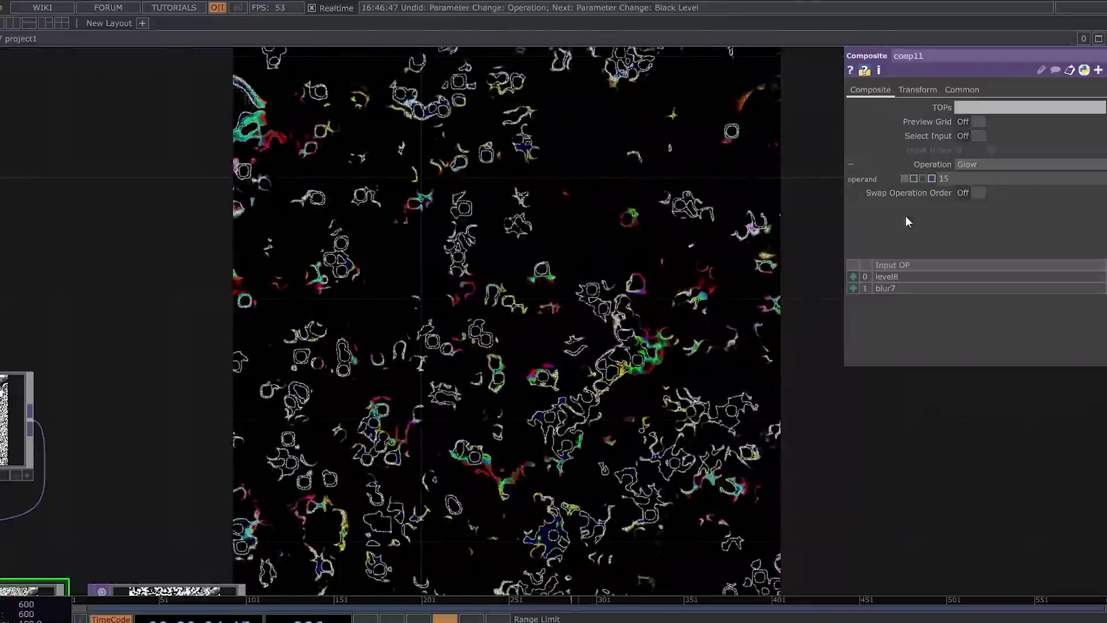
pyautogui.click(999, 167)
pyautogui.click(1057, 243)
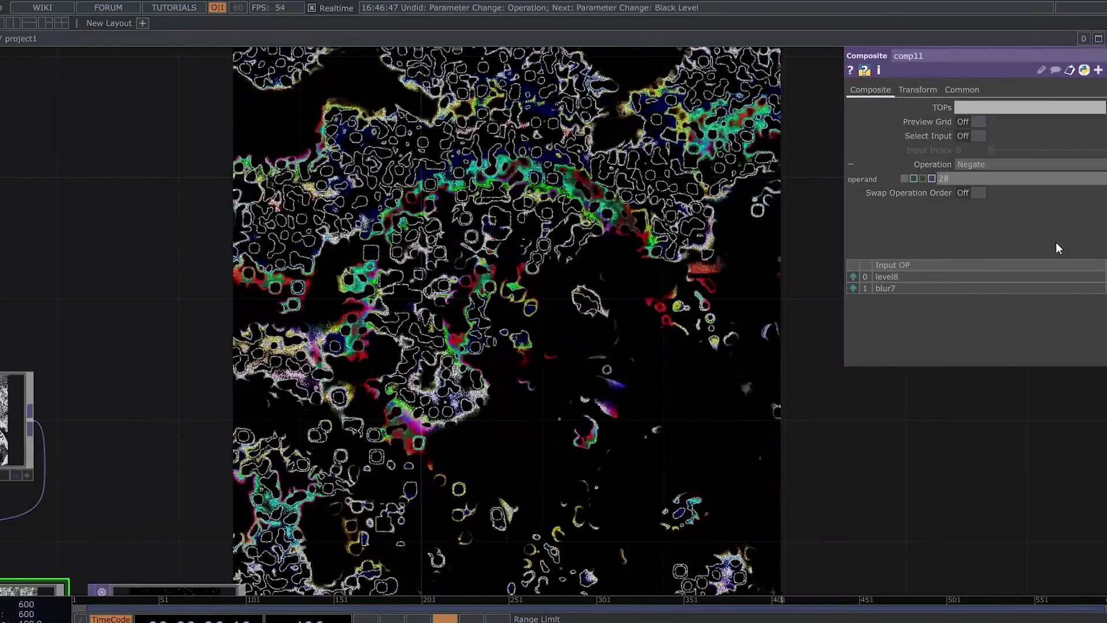
# Step: Set comp11's operation to Y Film
pyautogui.click(1013, 164)
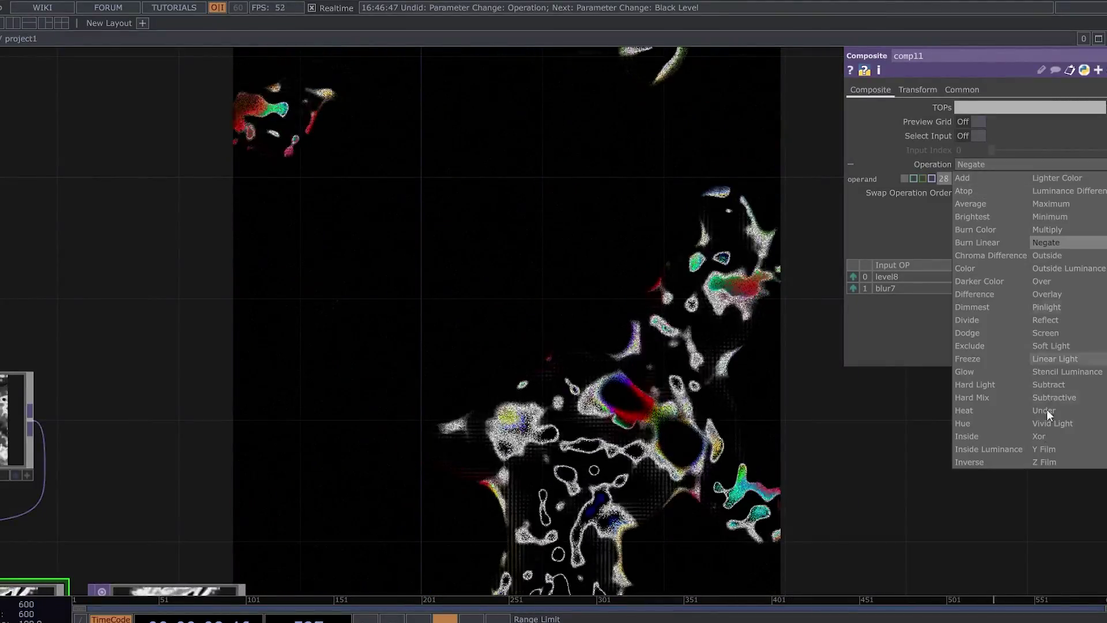
pyautogui.click(1044, 449)
pyautogui.scroll(-5, 258, 323)
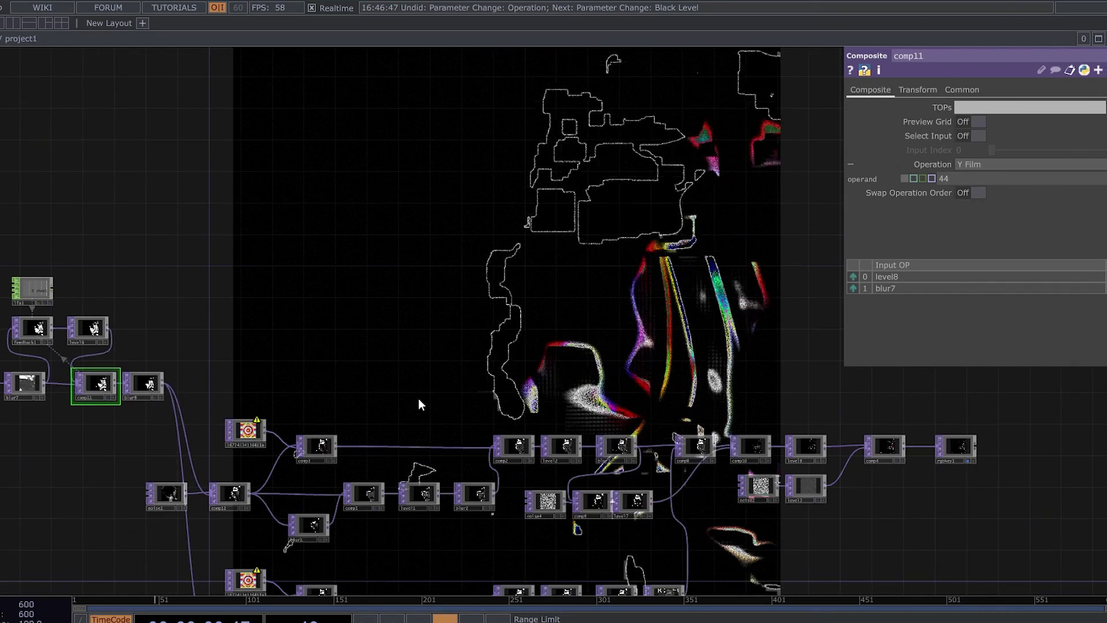
# Step: Examine the final image and the end of the network from comp8 to rgbkey1 with comp11's Y Film blend active
pyautogui.moveTo(379, 290); pyautogui.dragTo(100, 200)
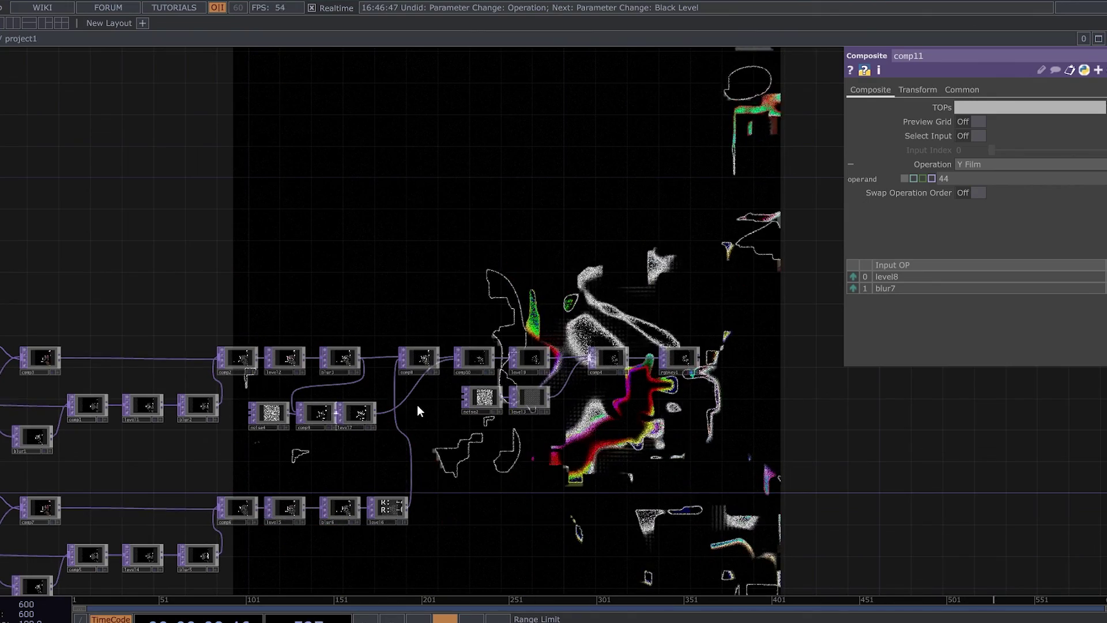
pyautogui.moveTo(558, 368); pyautogui.dragTo(547, 424)
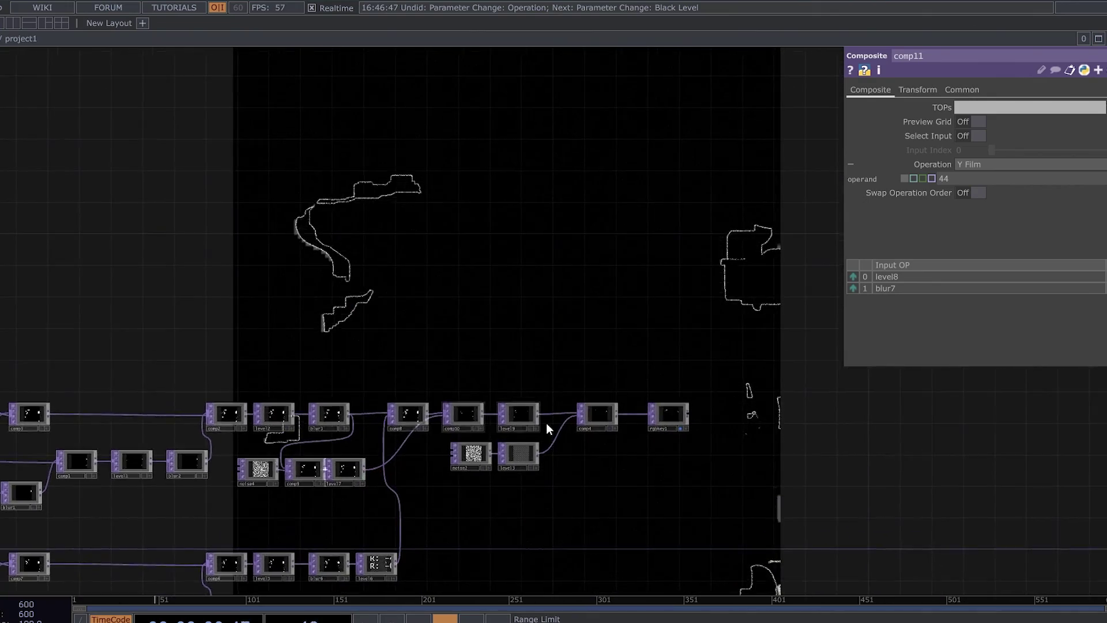
pyautogui.moveTo(444, 534); pyautogui.dragTo(458, 434)
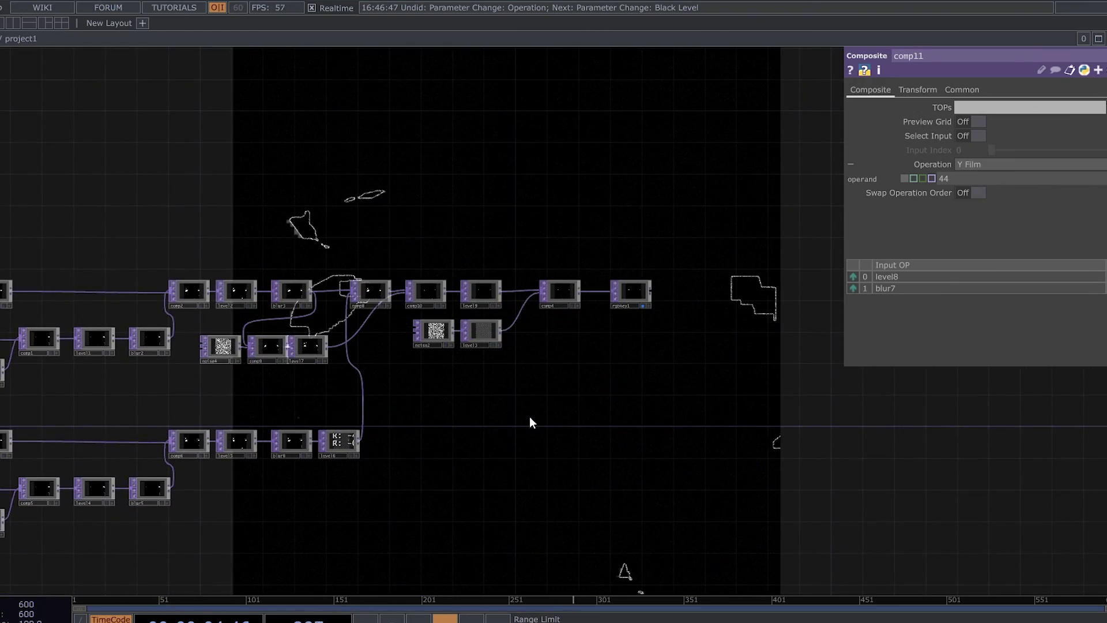
pyautogui.moveTo(470, 358); pyautogui.dragTo(466, 406)
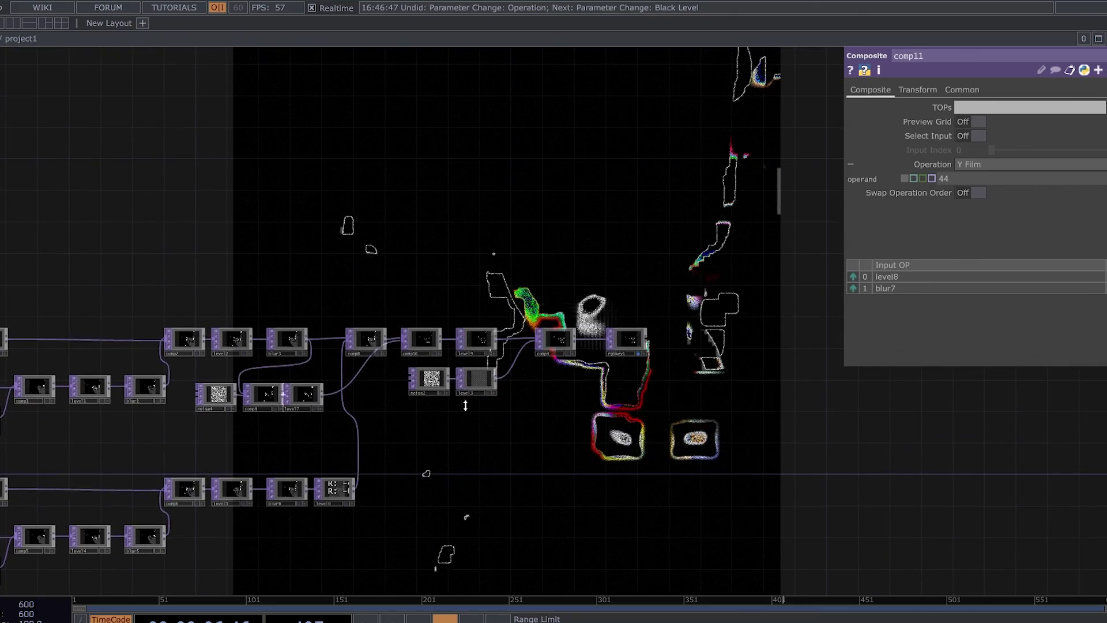
pyautogui.scroll(3, 369, 470)
pyautogui.moveTo(580, 461); pyautogui.dragTo(829, 464)
pyautogui.moveTo(661, 247); pyautogui.dragTo(472, 339)
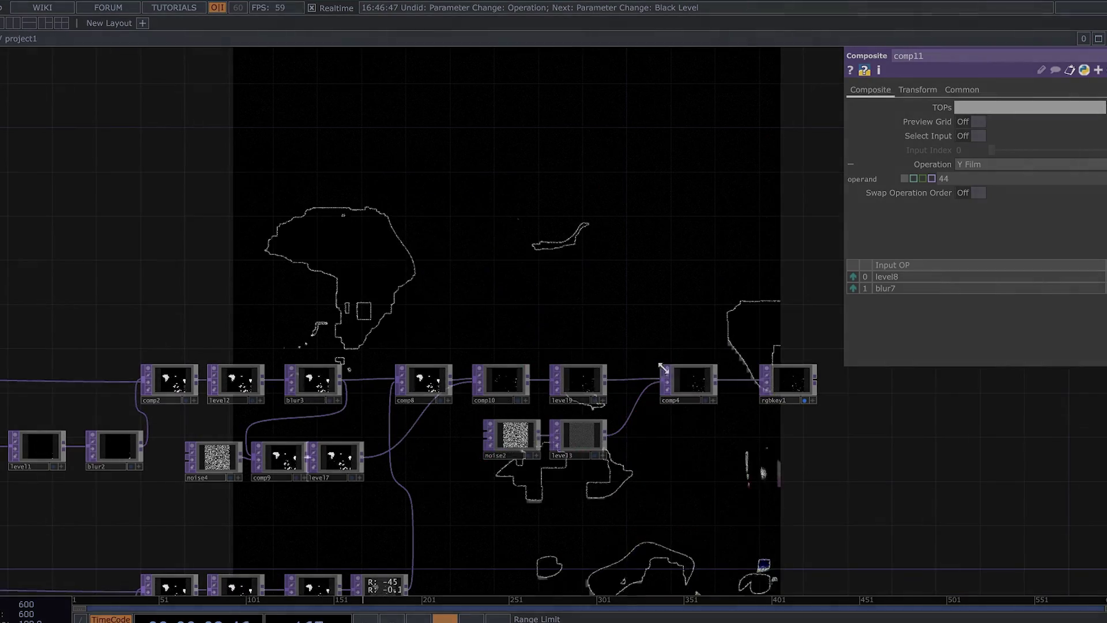
pyautogui.moveTo(673, 325); pyautogui.dragTo(613, 362)
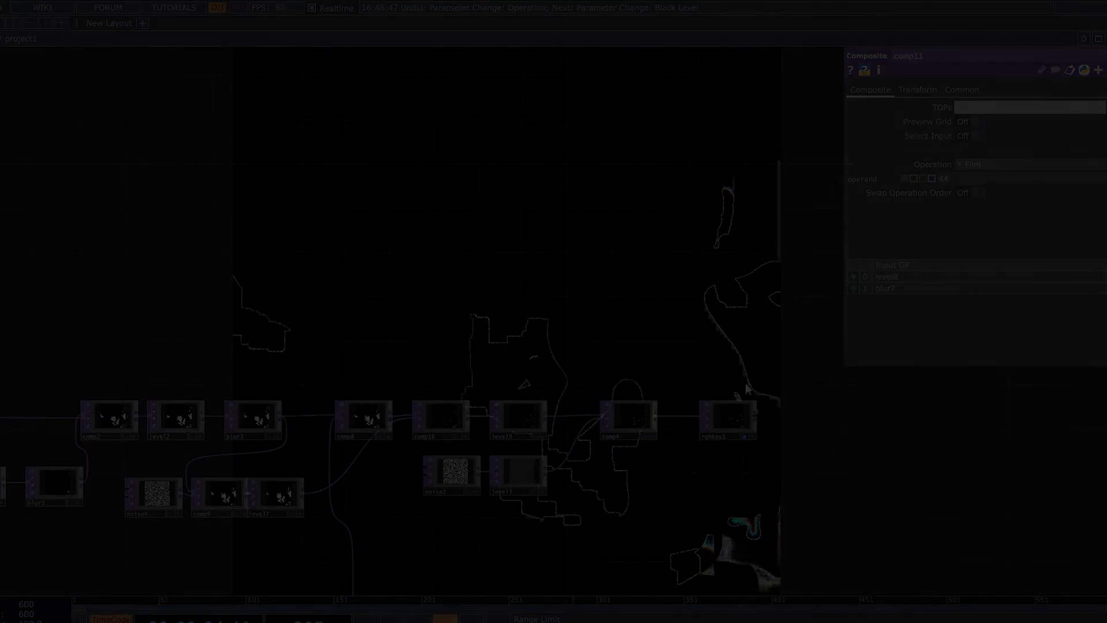